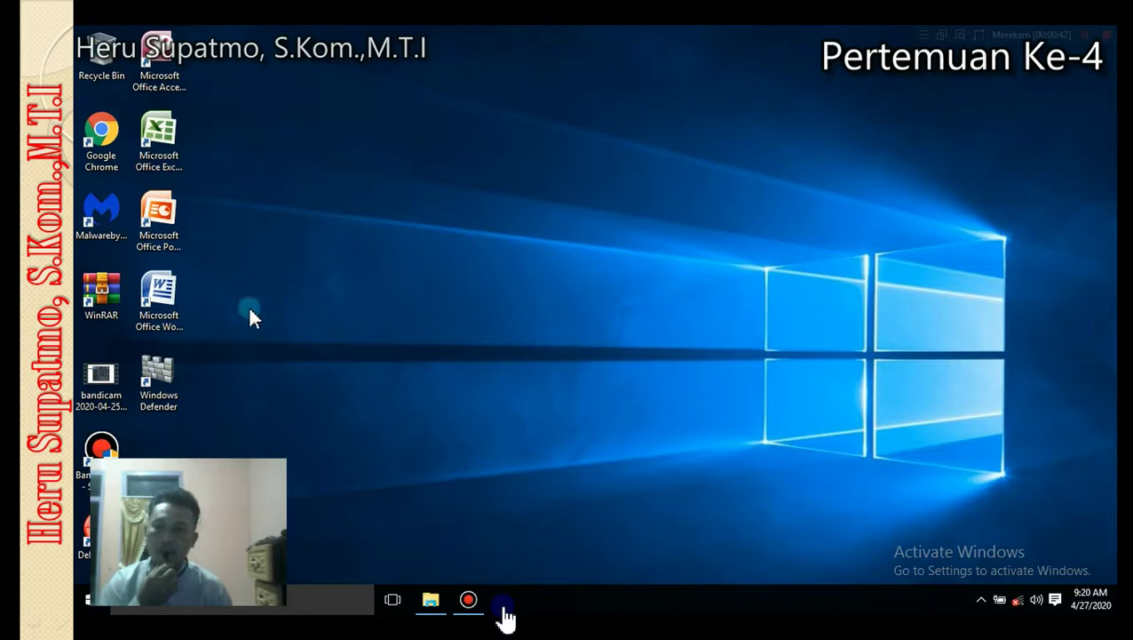
# - Start Microsoft Word and apply the built-in Flow theme to the blank document
pyautogui.doubleClick(159, 297)
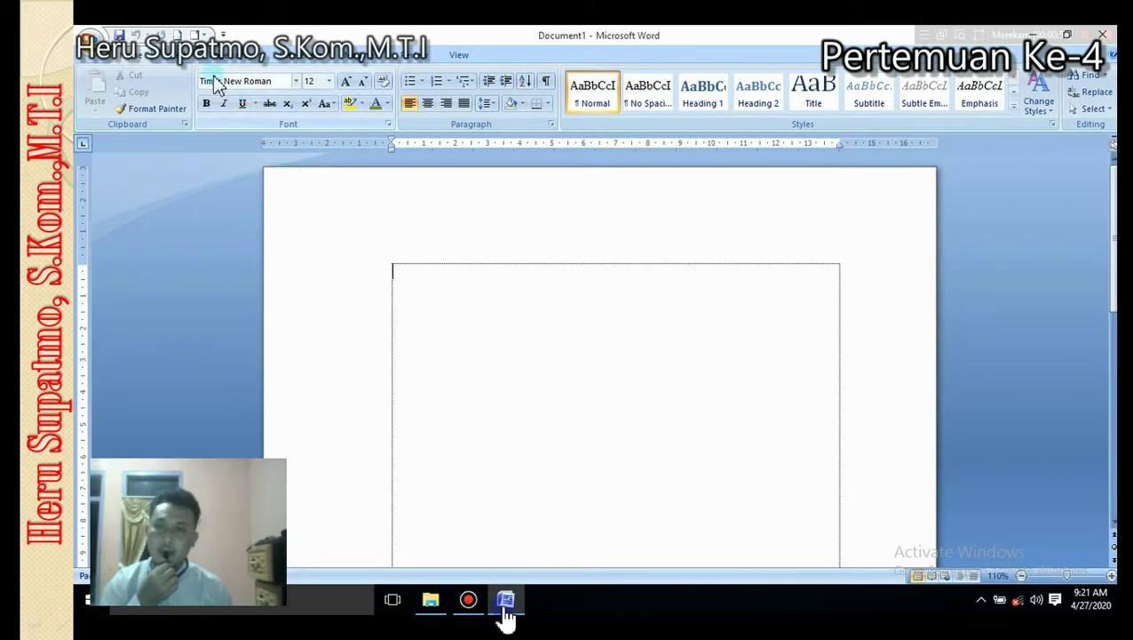
pyautogui.click(160, 54)
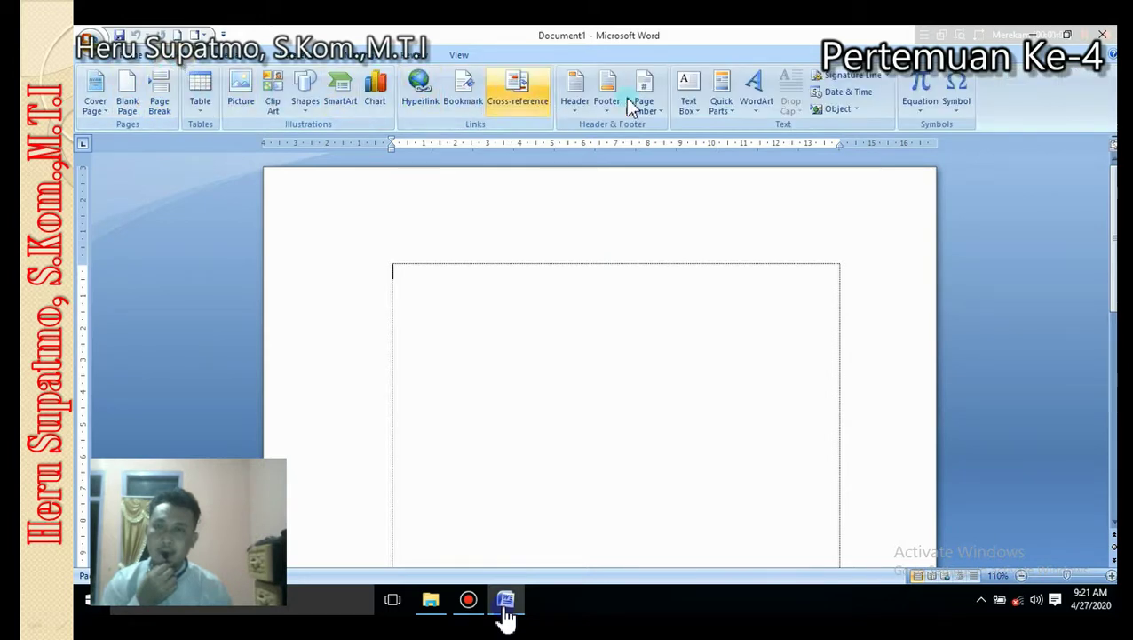
pyautogui.click(241, 55)
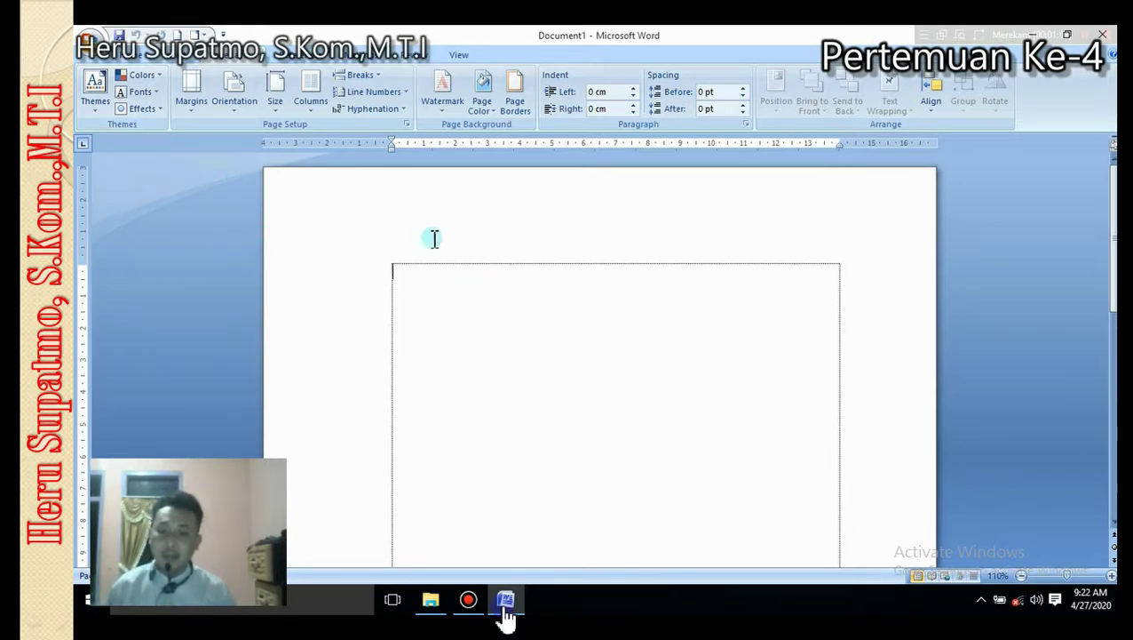
pyautogui.click(96, 102)
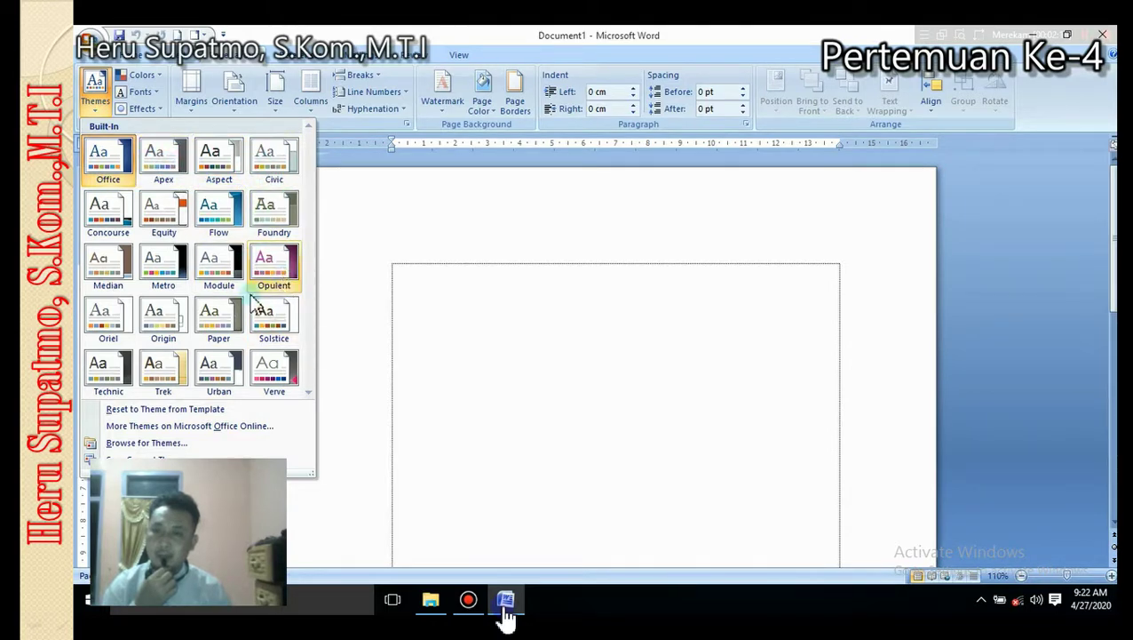
pyautogui.click(233, 221)
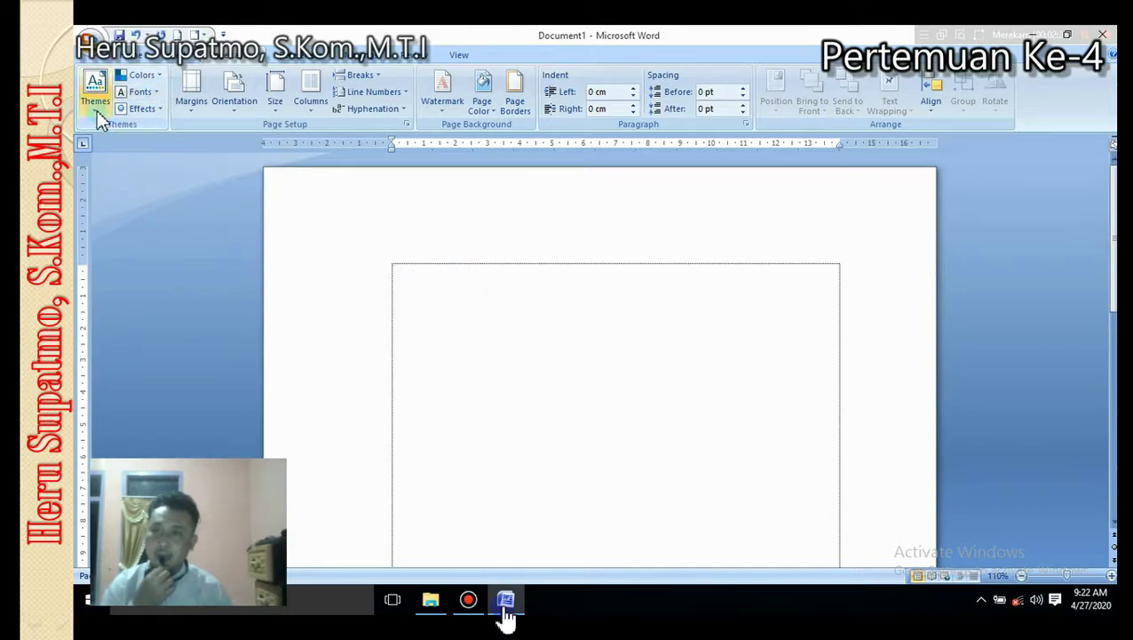
# - Review the available theme colours, theme fonts and theme effects without choosing any of them
pyautogui.click(162, 80)
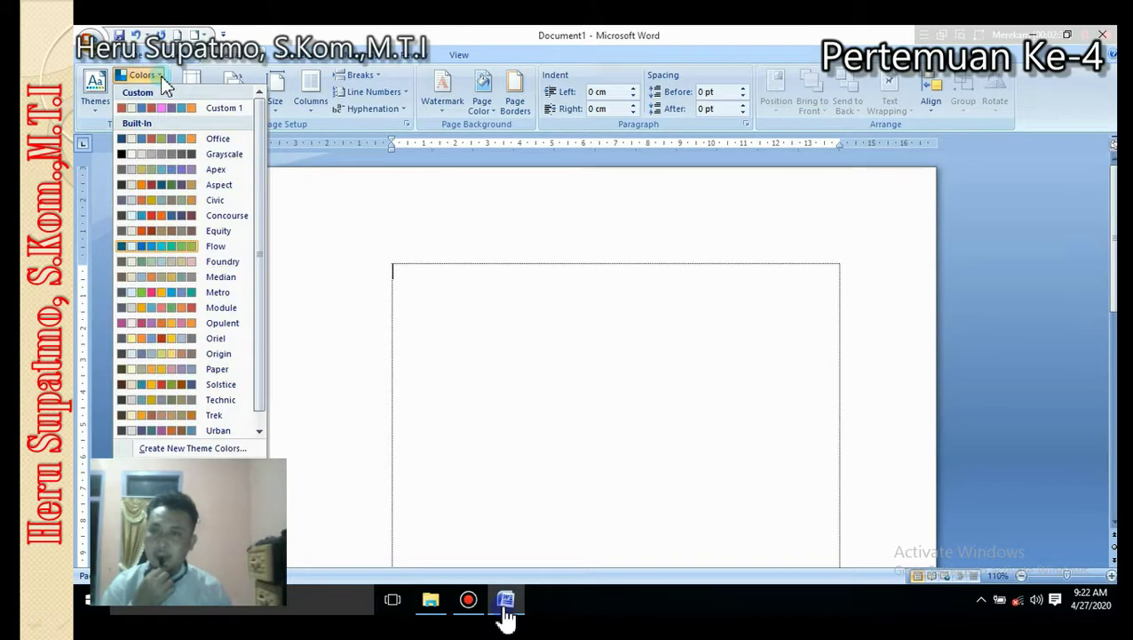
pyautogui.click(156, 77)
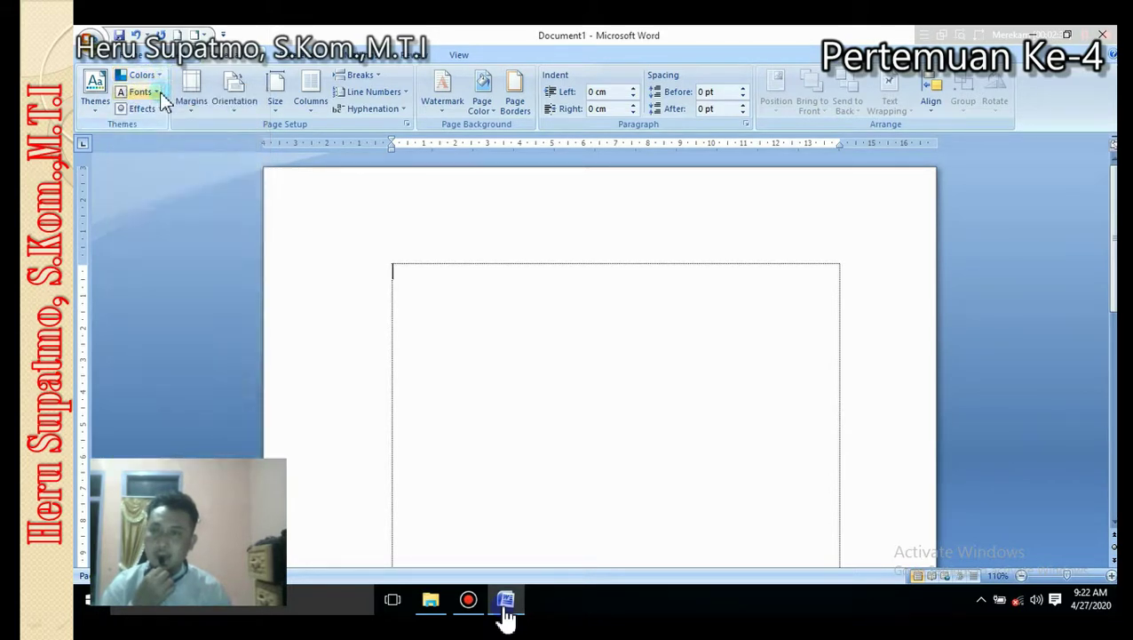
pyautogui.click(157, 96)
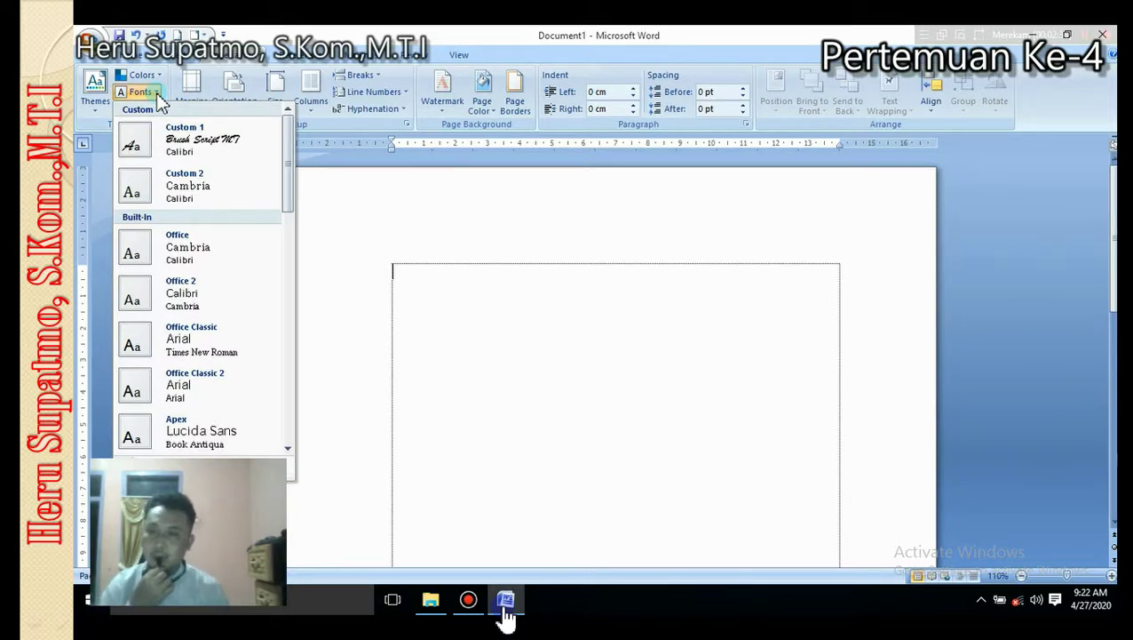
pyautogui.click(356, 229)
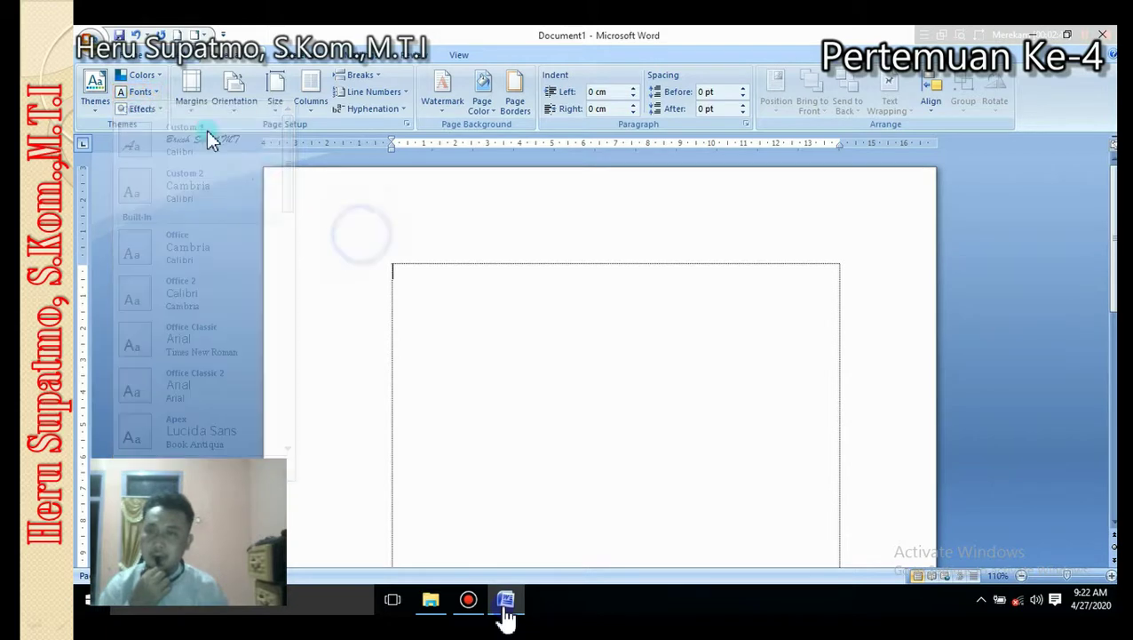
pyautogui.click(158, 110)
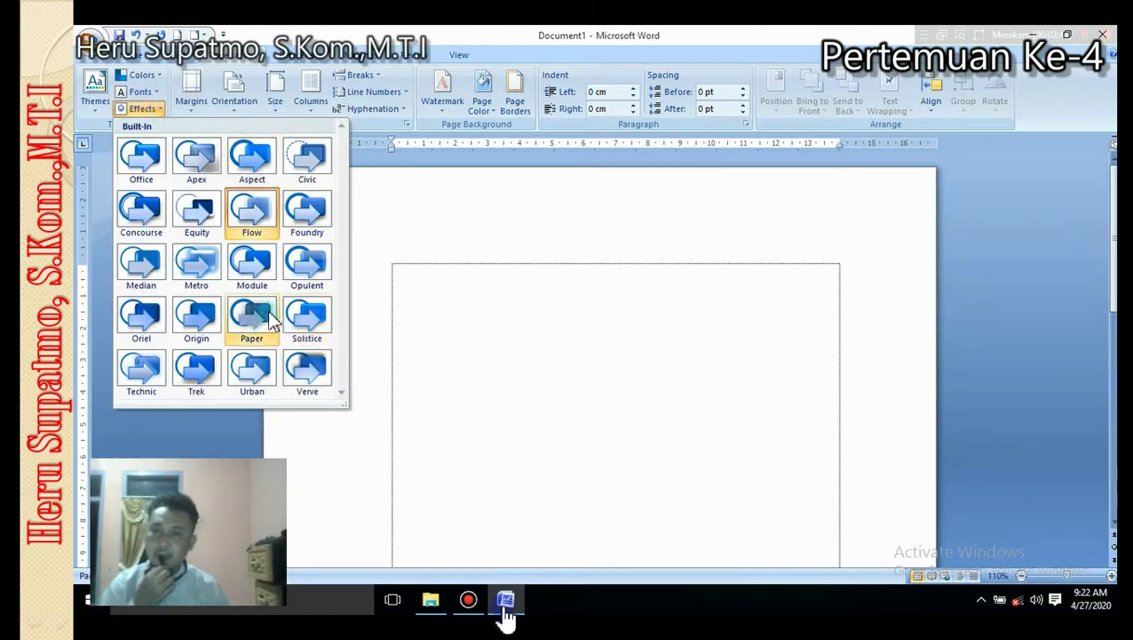
pyautogui.click(389, 251)
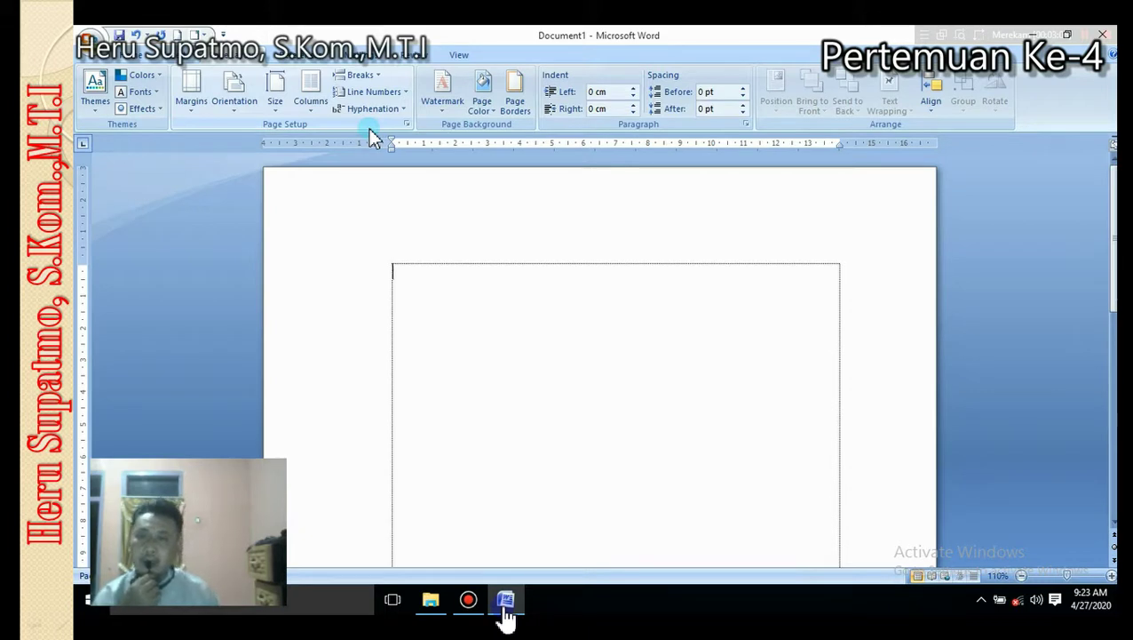
# - Apply the Normal margins preset, 2.54 cm on all sides, and check the margin values in the page setup
pyautogui.click(193, 111)
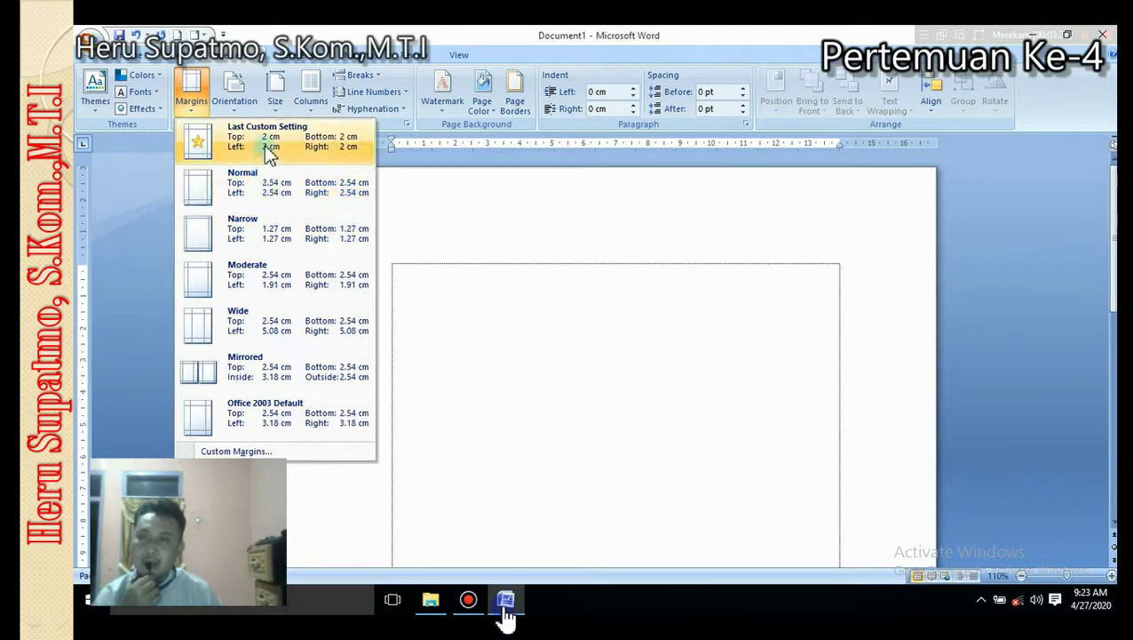
pyautogui.click(265, 186)
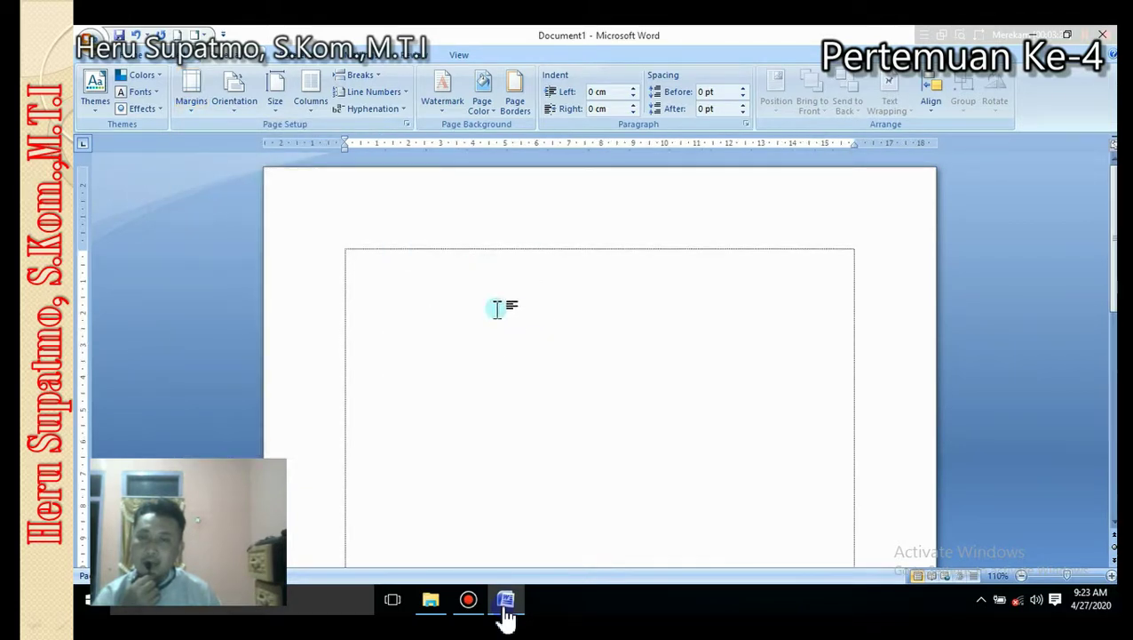
pyautogui.click(191, 100)
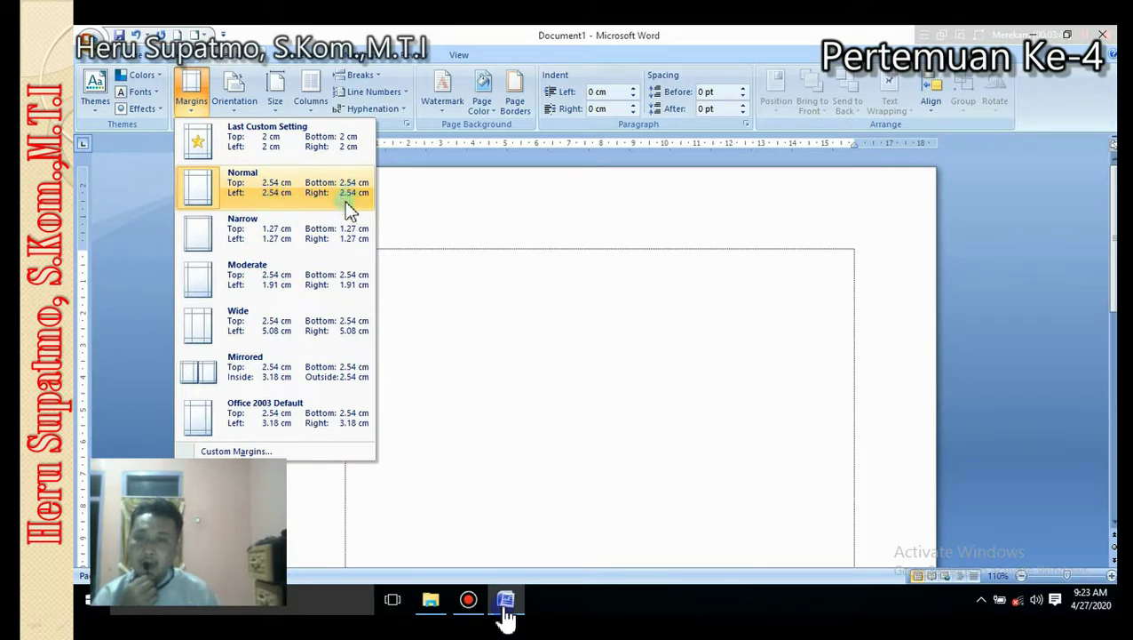
pyautogui.click(496, 293)
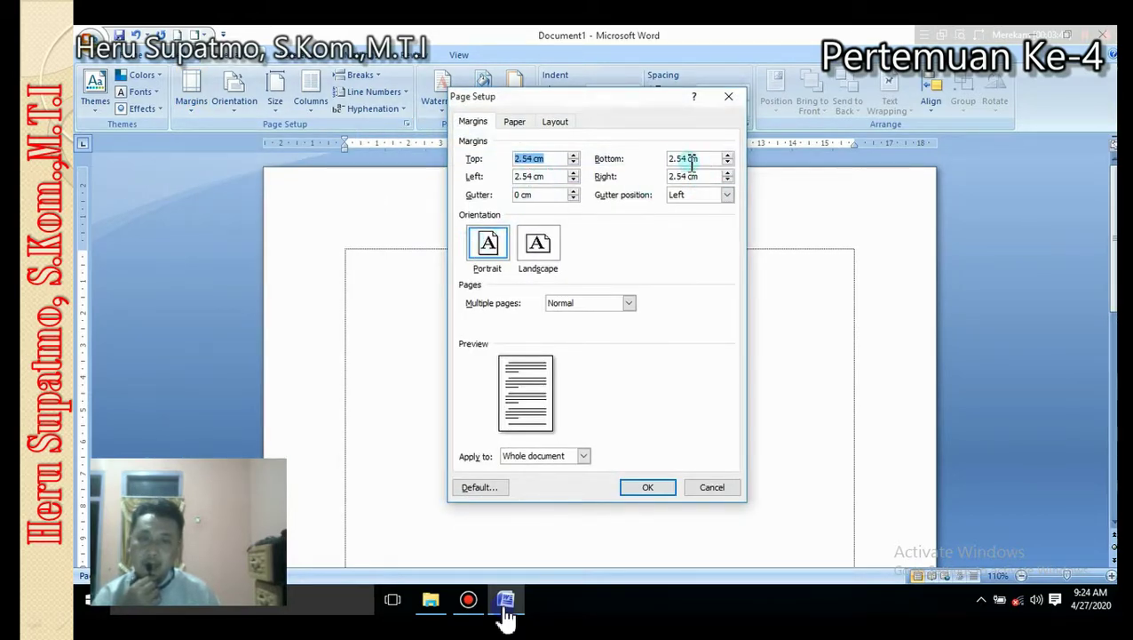
pyautogui.click(710, 489)
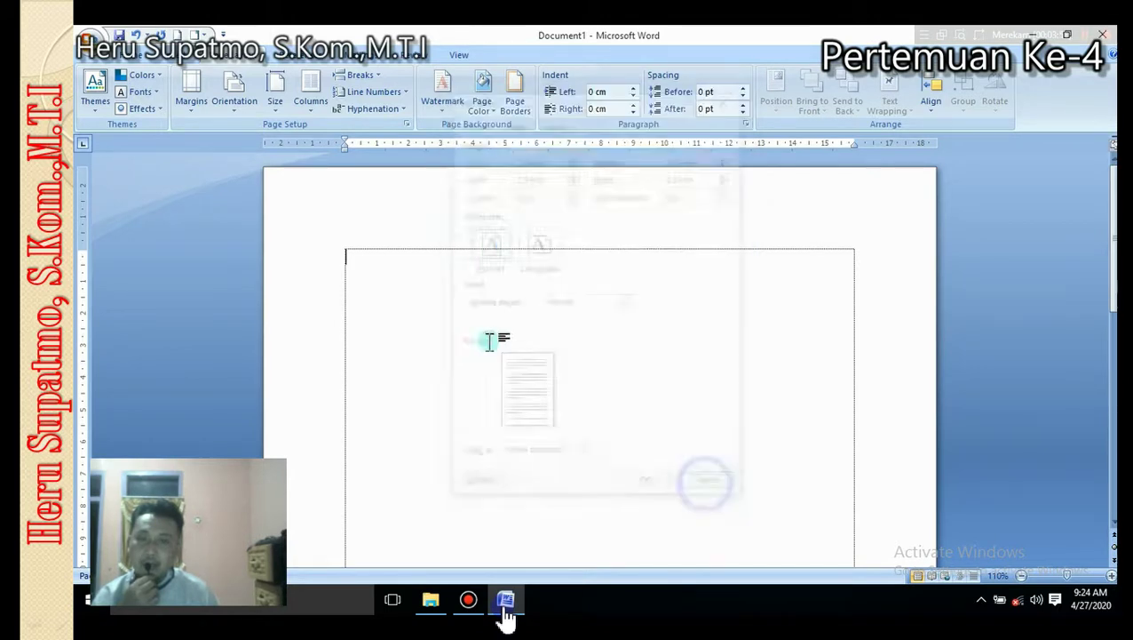
# - Try the Narrow margins preset of 1.27 cm, followed by the Moderate preset with 1.91 cm side margins
pyautogui.click(192, 96)
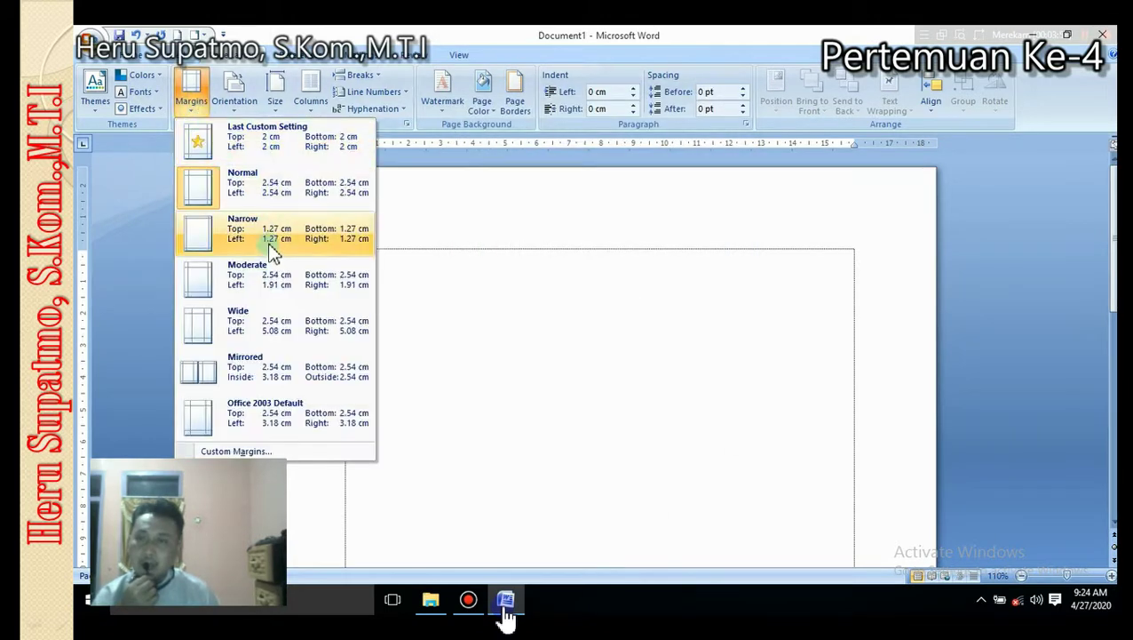
pyautogui.click(242, 231)
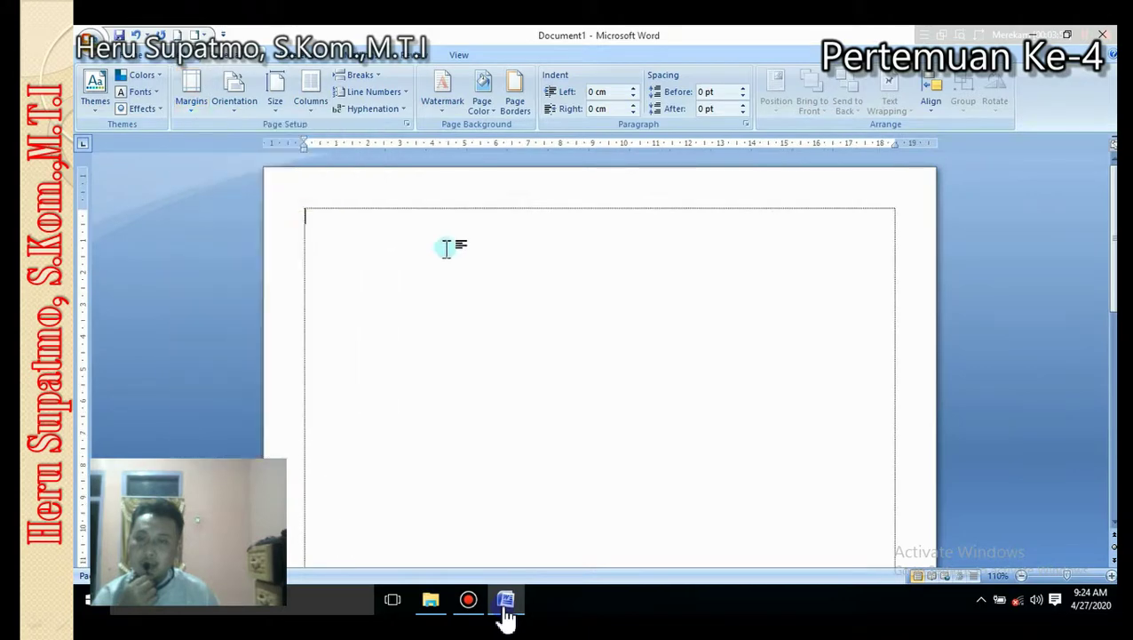
pyautogui.click(194, 99)
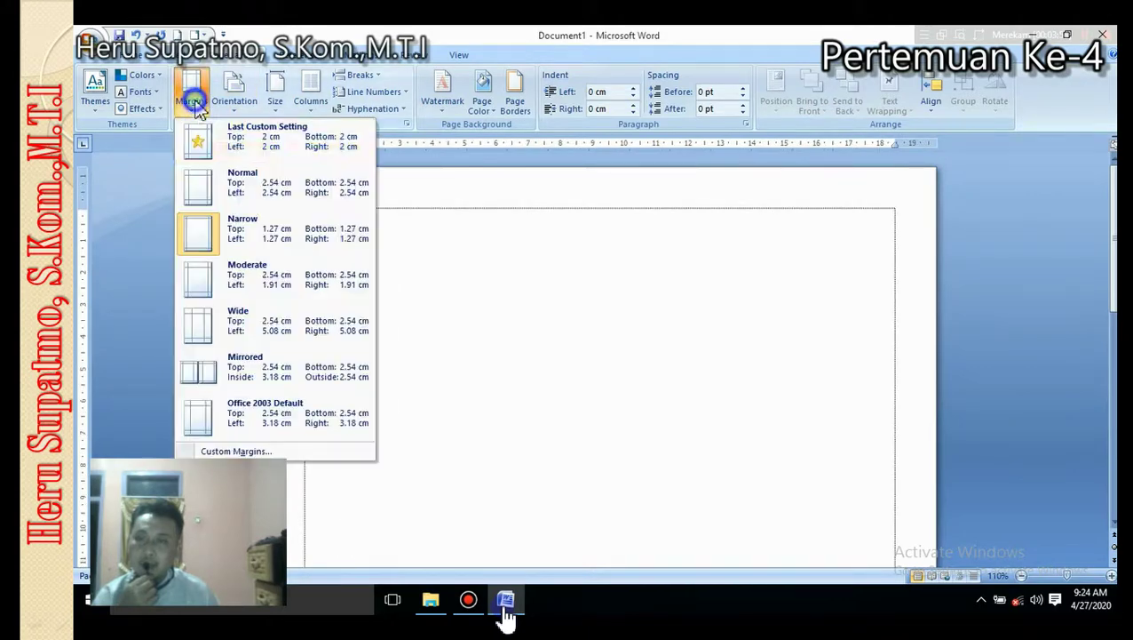
pyautogui.click(271, 292)
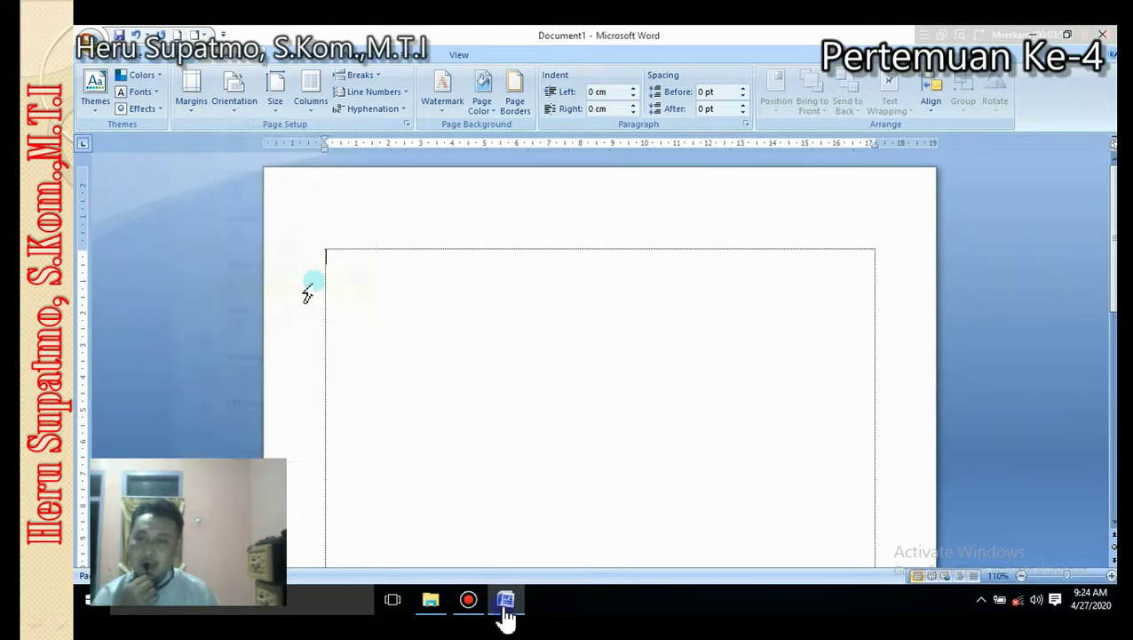
# - Try the Wide margins preset with 5.08 cm side margins, followed by Mirrored, and inspect the page
pyautogui.click(197, 104)
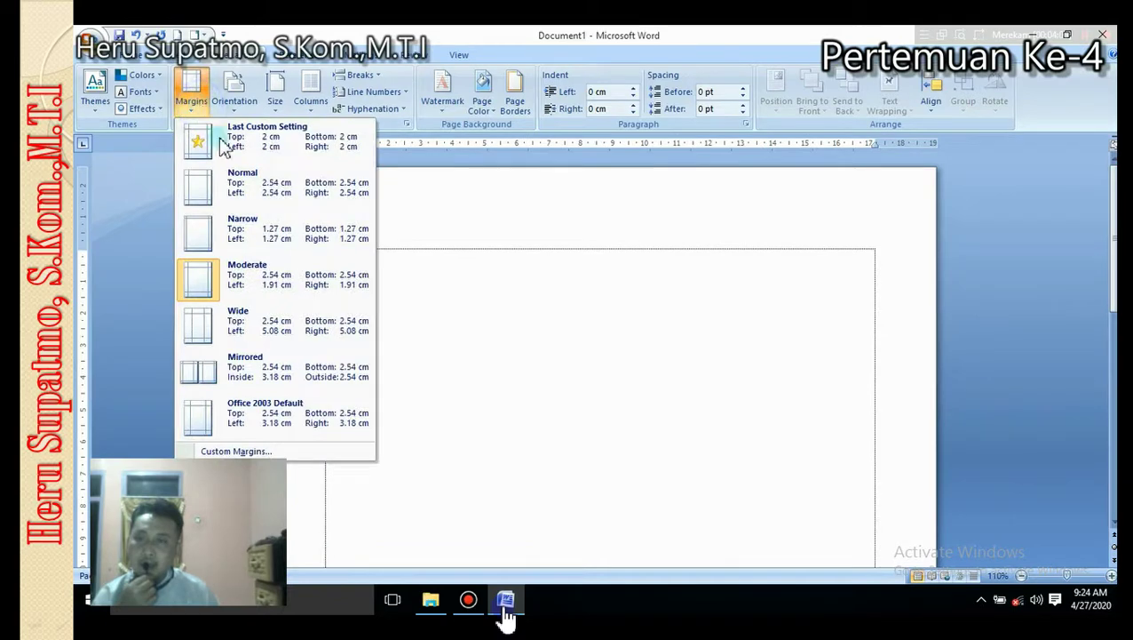
pyautogui.click(262, 334)
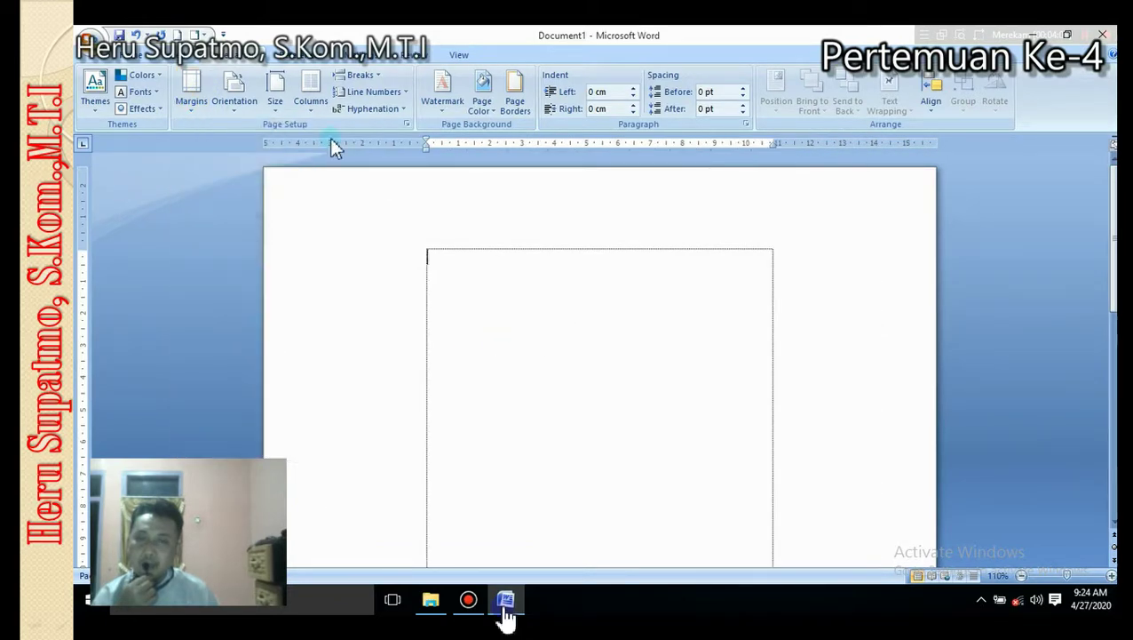
pyautogui.click(197, 103)
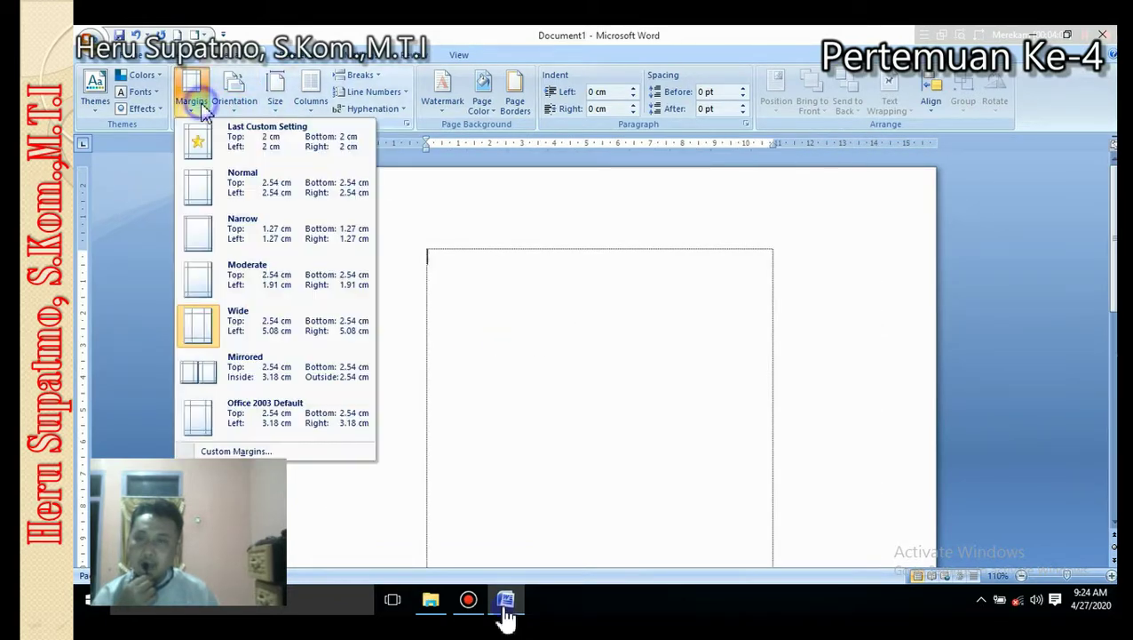
pyautogui.click(255, 378)
pyautogui.scroll(-5, 557, 312)
pyautogui.scroll(-3, 557, 312)
pyautogui.scroll(10, 549, 301)
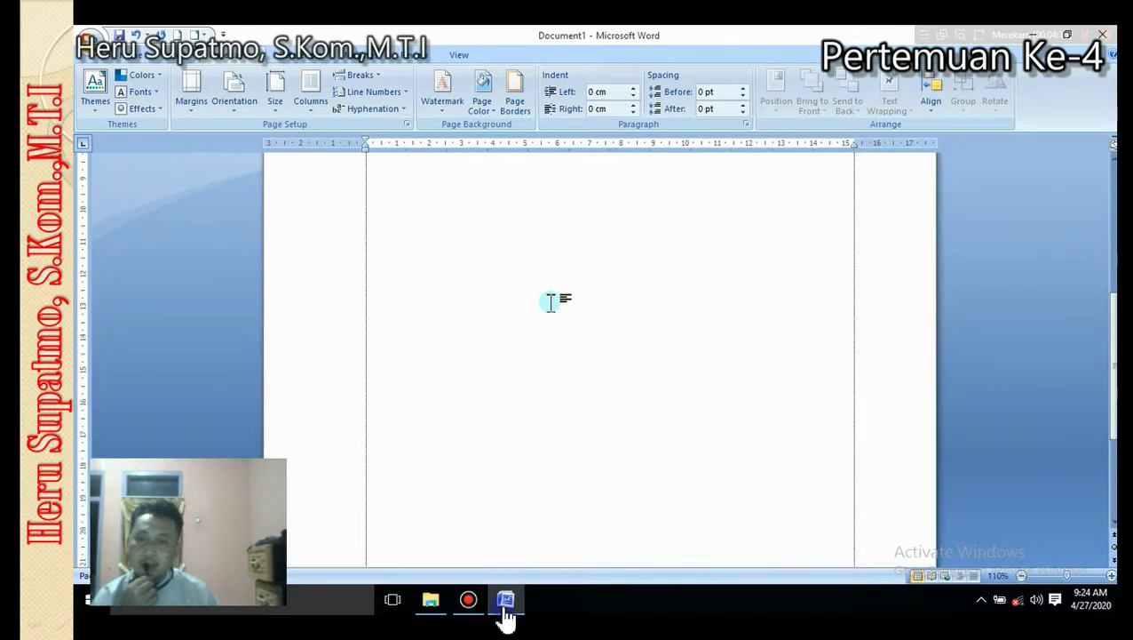
# - Try the Office 2003 Default margins preset and return the page to the Normal preset
pyautogui.click(191, 112)
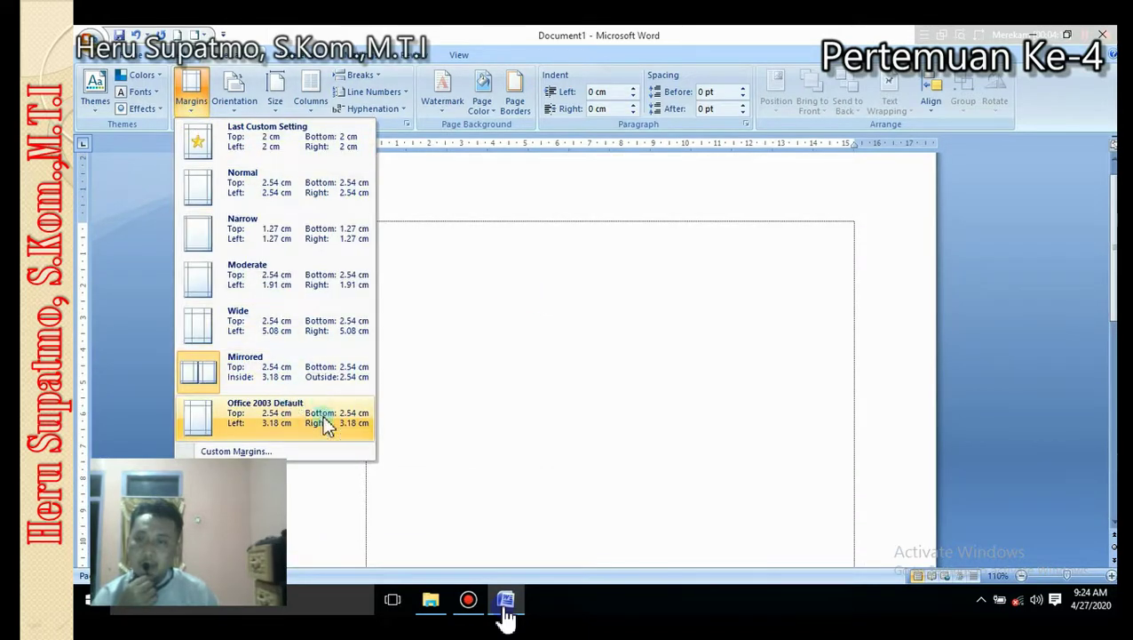
pyautogui.click(264, 426)
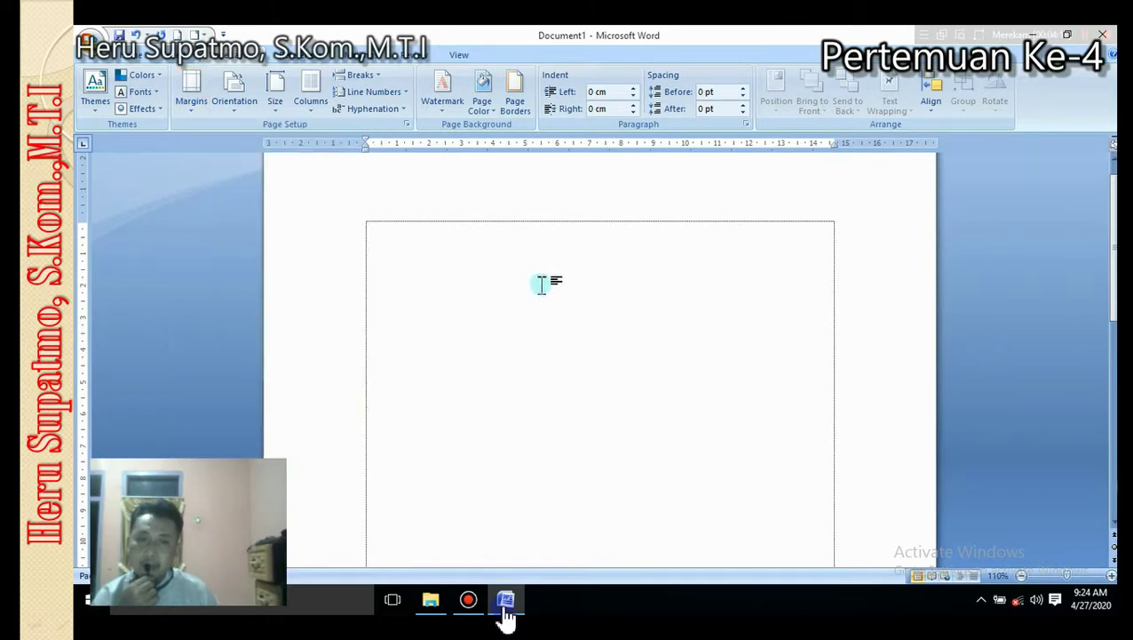
pyautogui.click(192, 103)
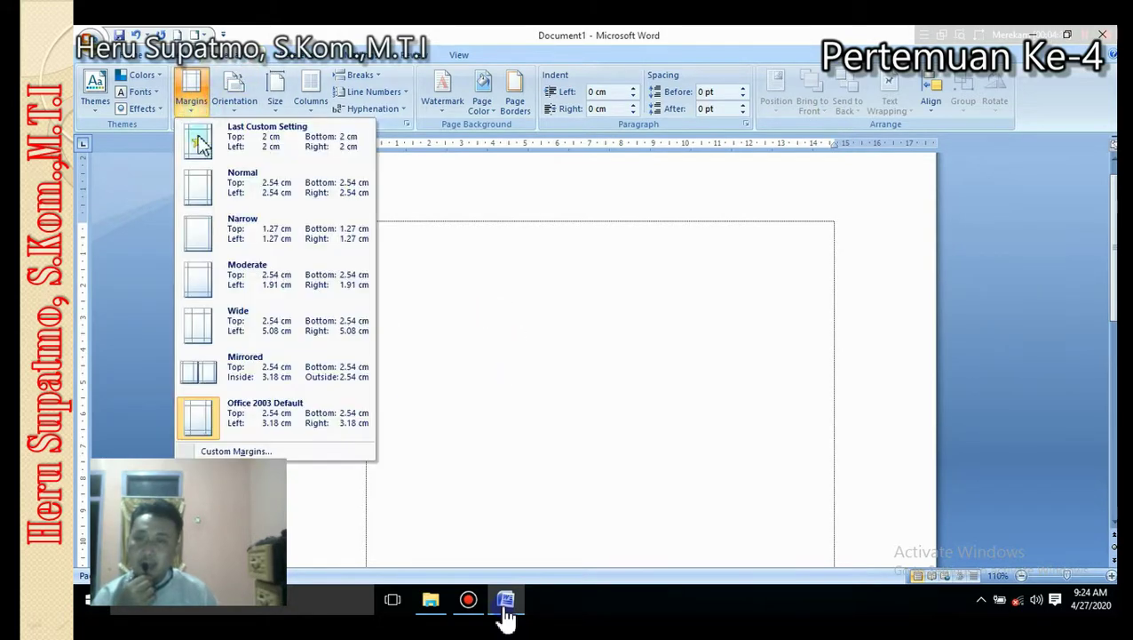
pyautogui.click(244, 195)
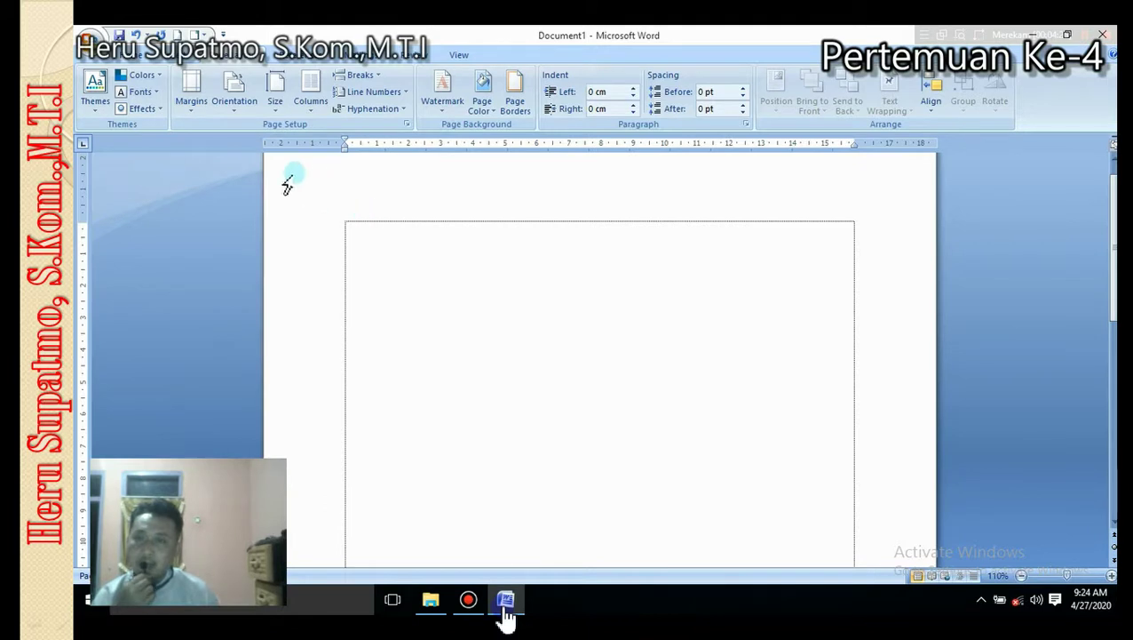
# - Choose Portrait as the page orientation, view the whole page width, and switch the orientation to Landscape
pyautogui.click(237, 118)
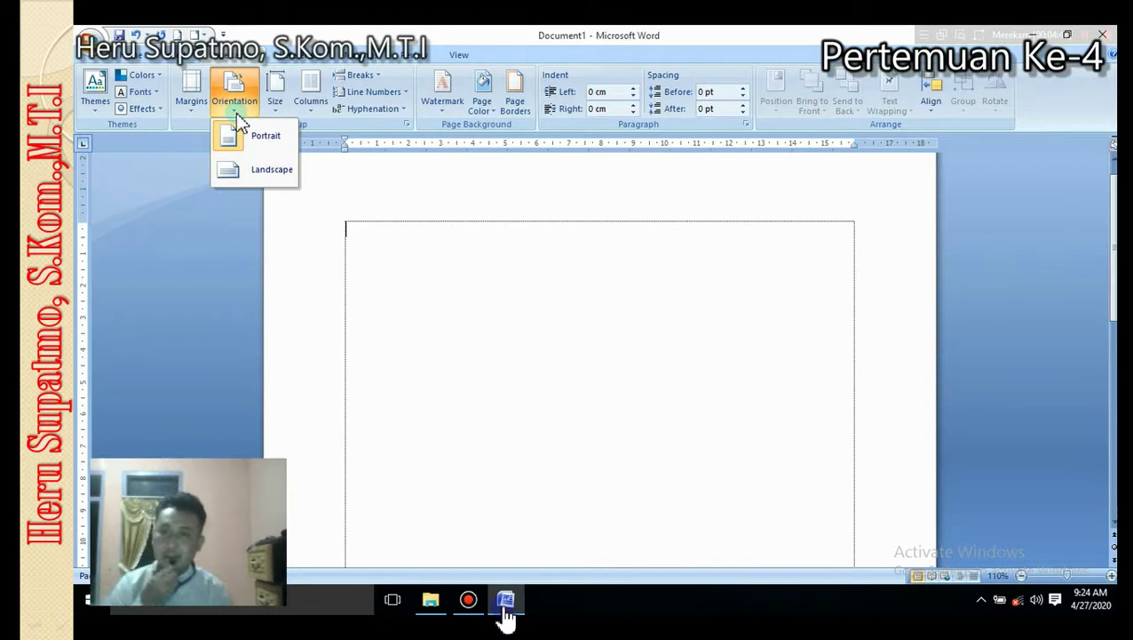
pyautogui.click(269, 142)
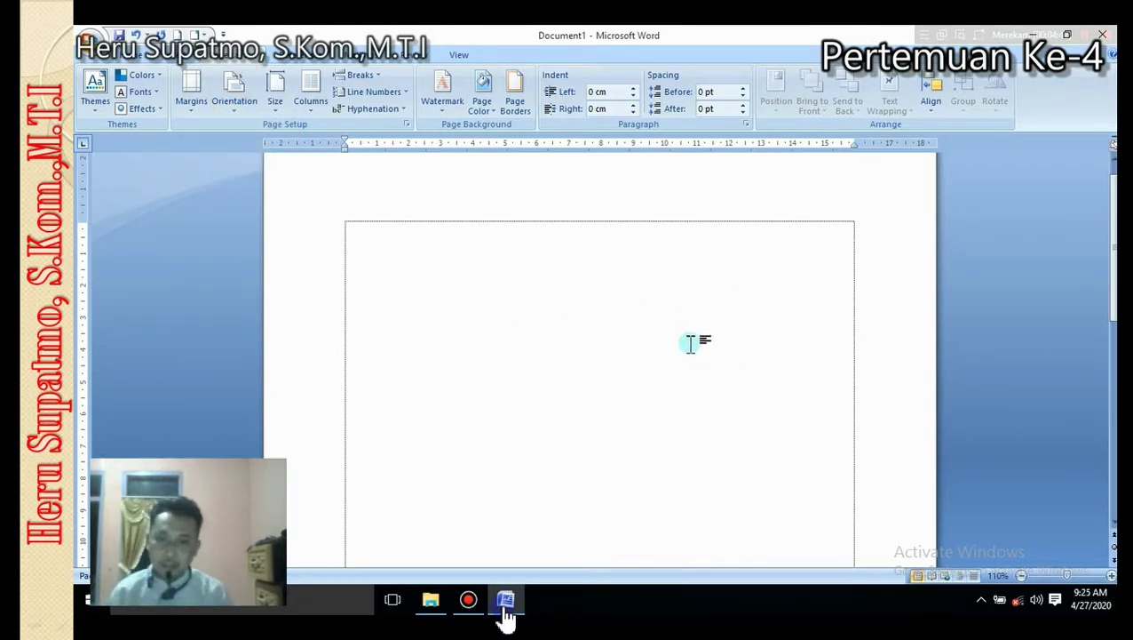
pyautogui.keyDown('ctrl'); pyautogui.scroll(-1, 688, 342); pyautogui.keyUp('ctrl')
pyautogui.keyDown('ctrl'); pyautogui.scroll(-4, 689, 342); pyautogui.keyUp('ctrl')
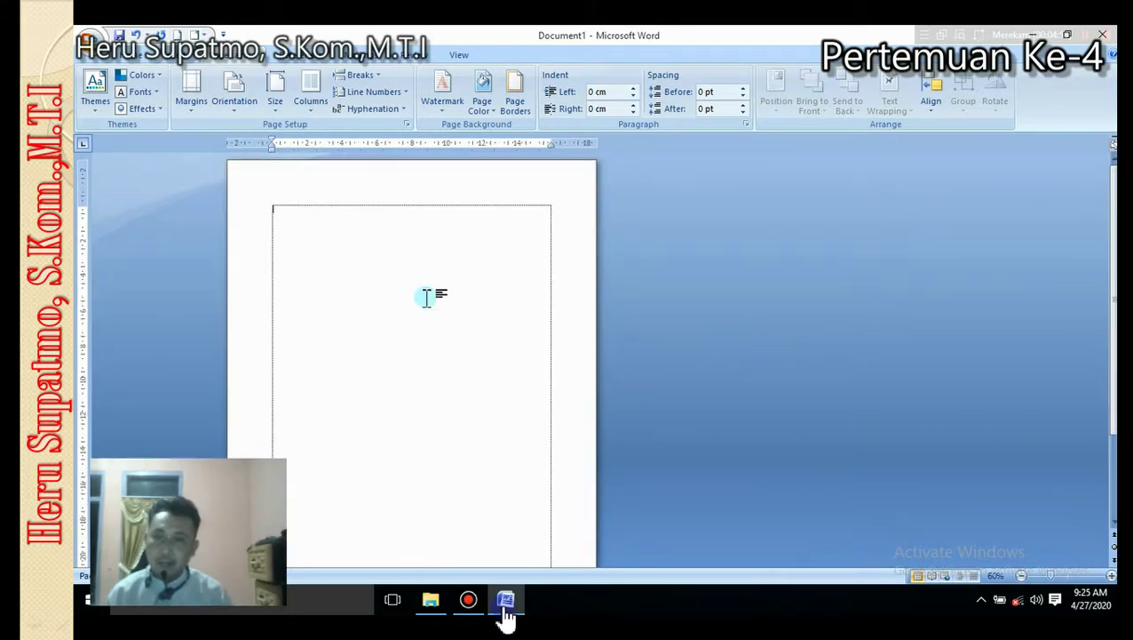
pyautogui.scroll(1, 434, 297)
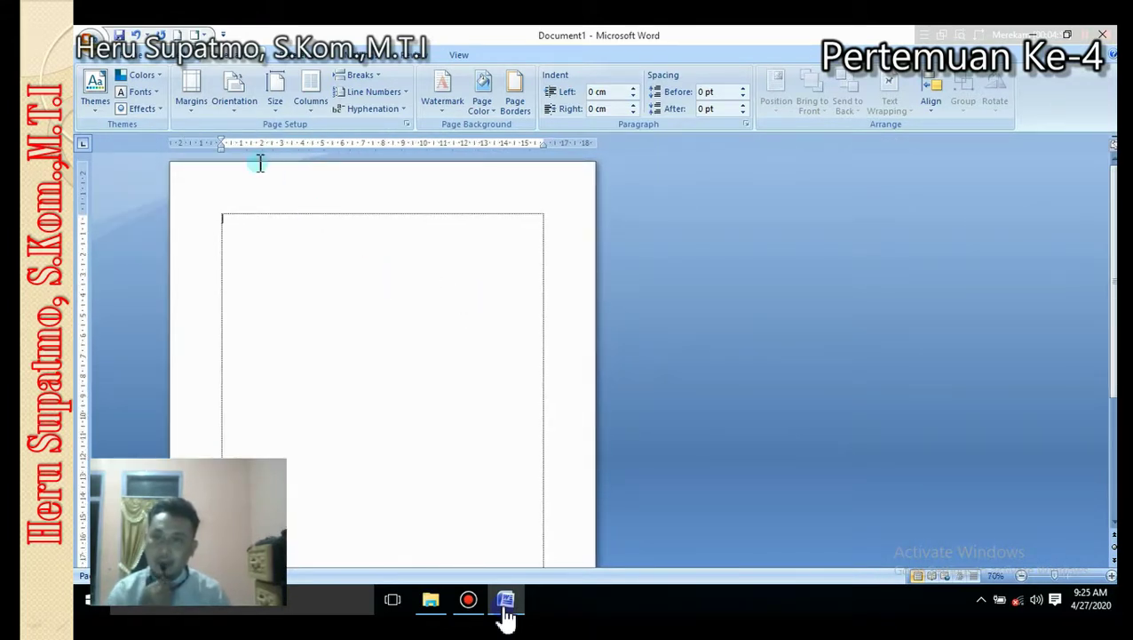
pyautogui.click(229, 109)
pyautogui.click(266, 172)
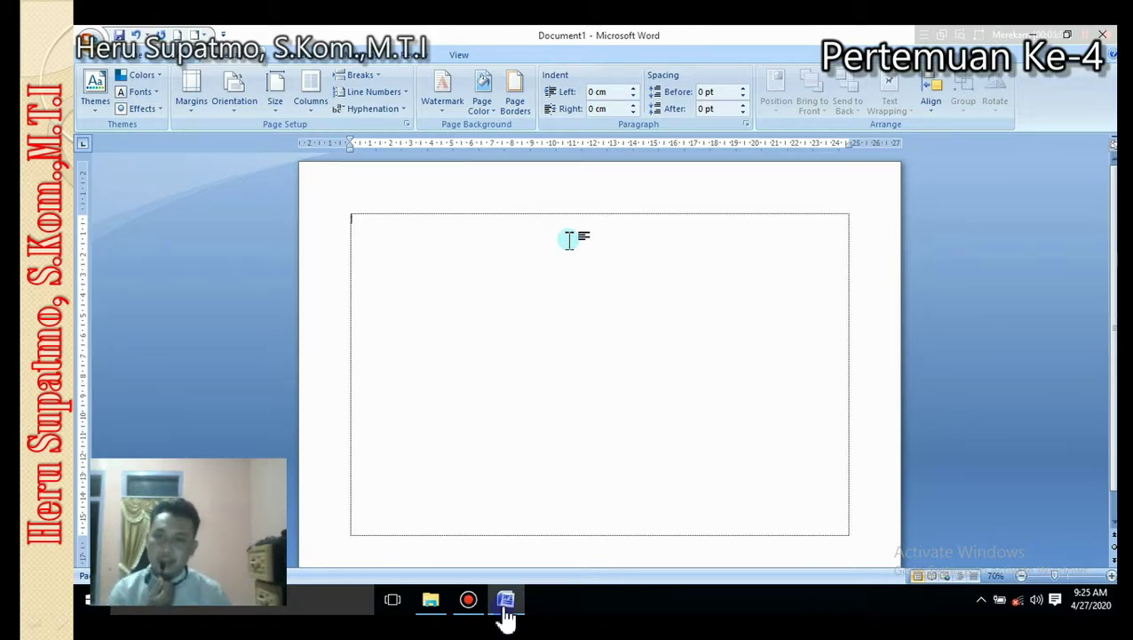
# - Set the paper size to Letter 8.5"x11" 22x28cm
pyautogui.click(283, 120)
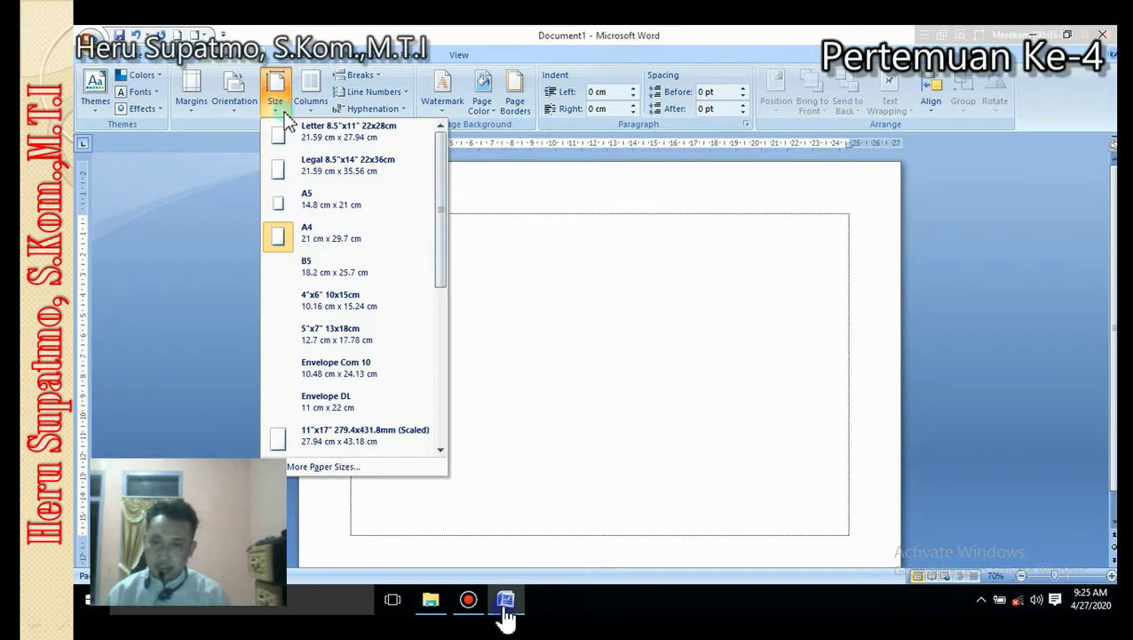
pyautogui.click(330, 133)
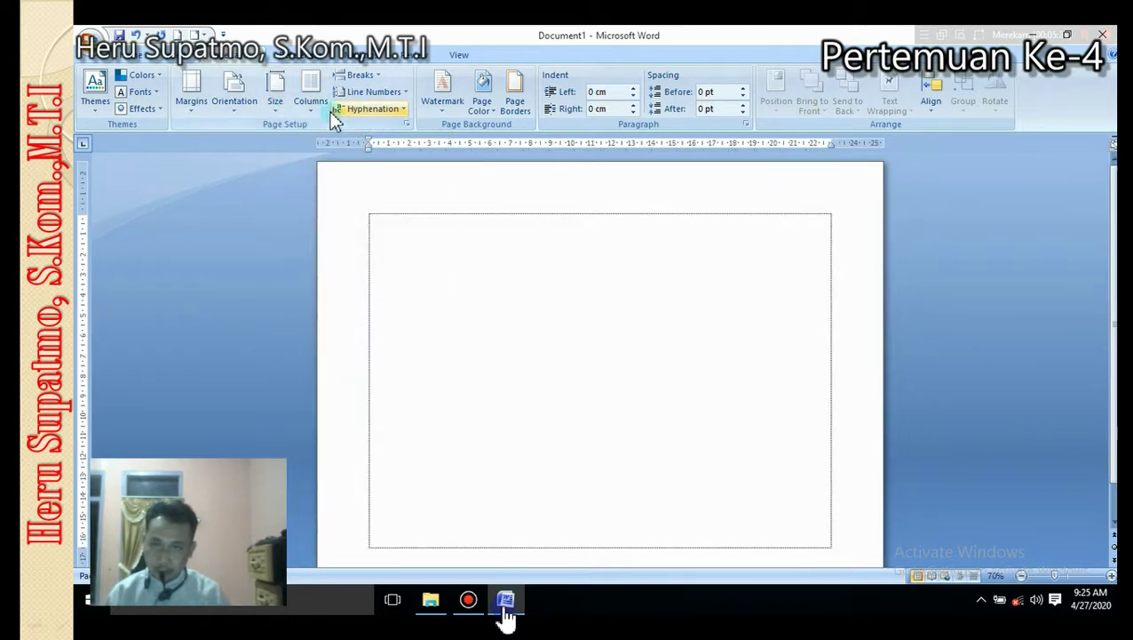
# - Switch the page orientation to Portrait and try the Legal 8.5"x14" 22x36cm paper size
pyautogui.click(231, 100)
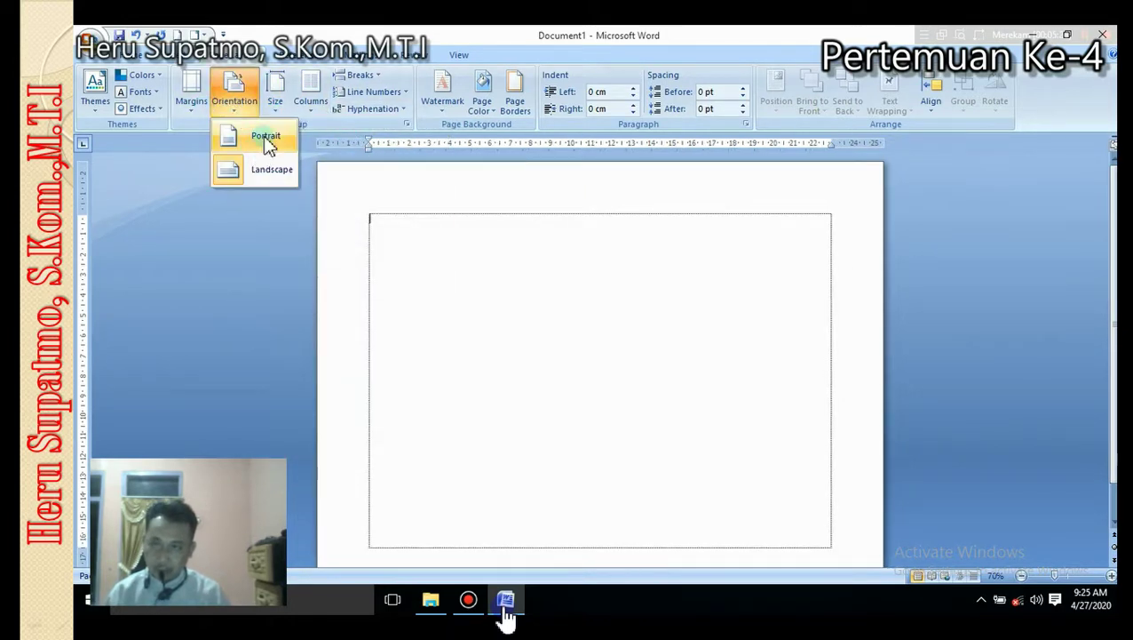
pyautogui.click(265, 138)
pyautogui.click(274, 100)
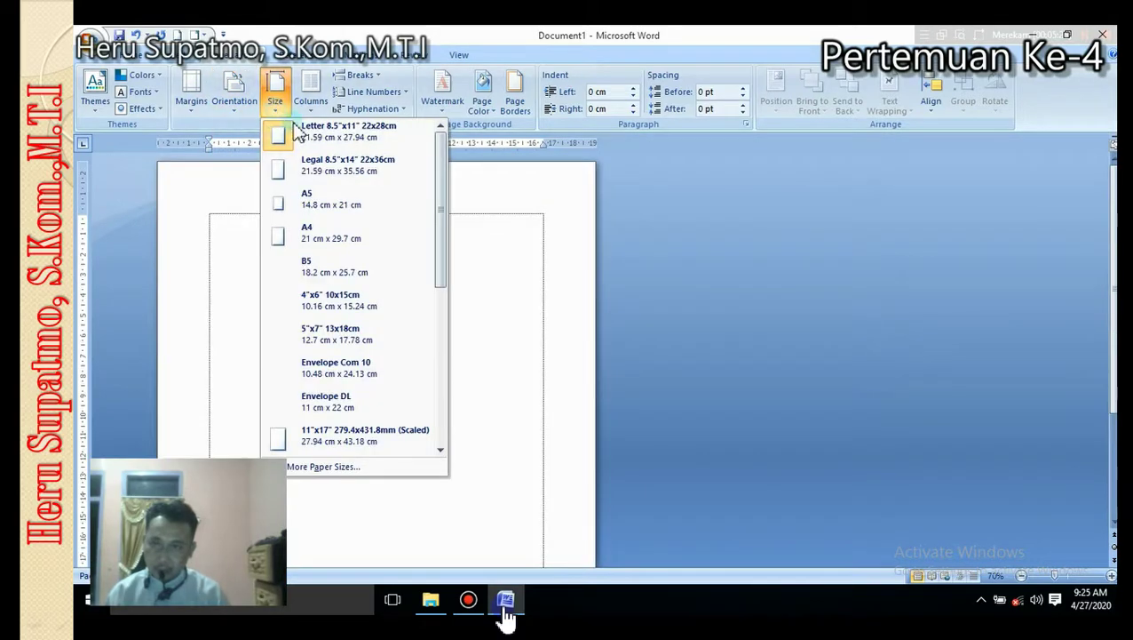
pyautogui.click(338, 167)
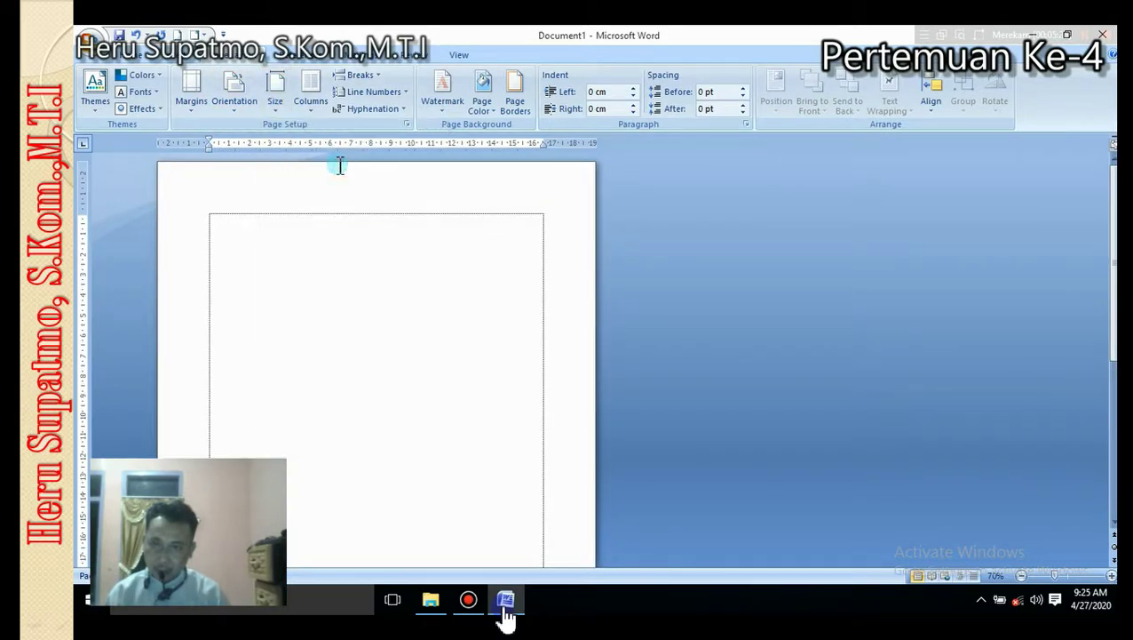
# - Try the A5 paper size of 14.8 cm x 21 cm, followed by A4
pyautogui.click(277, 98)
pyautogui.click(362, 201)
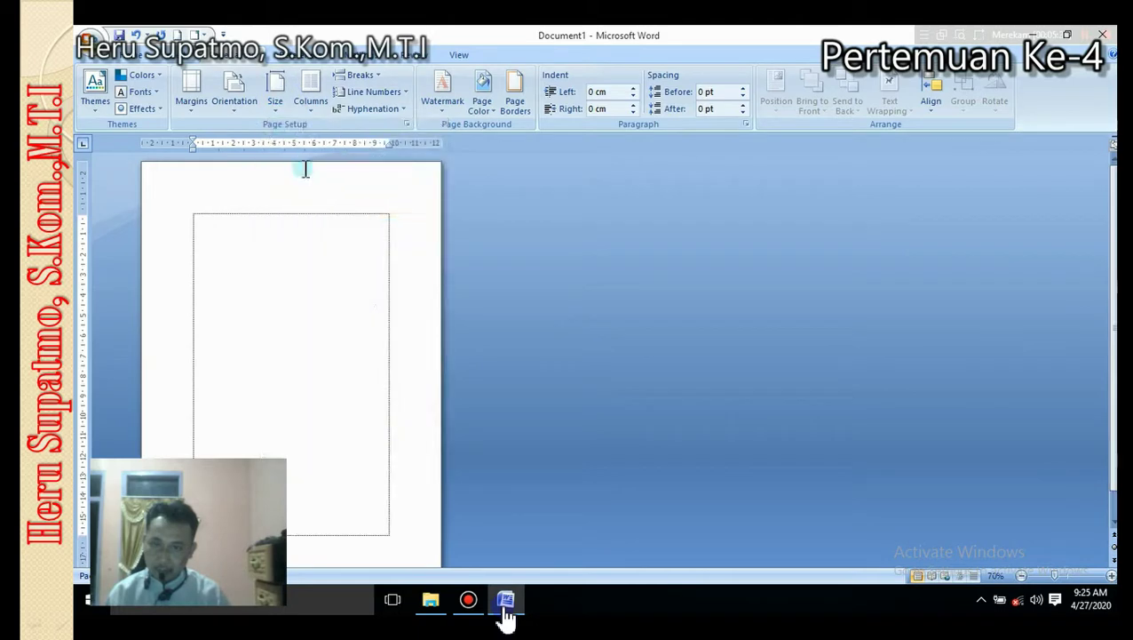
pyautogui.click(275, 100)
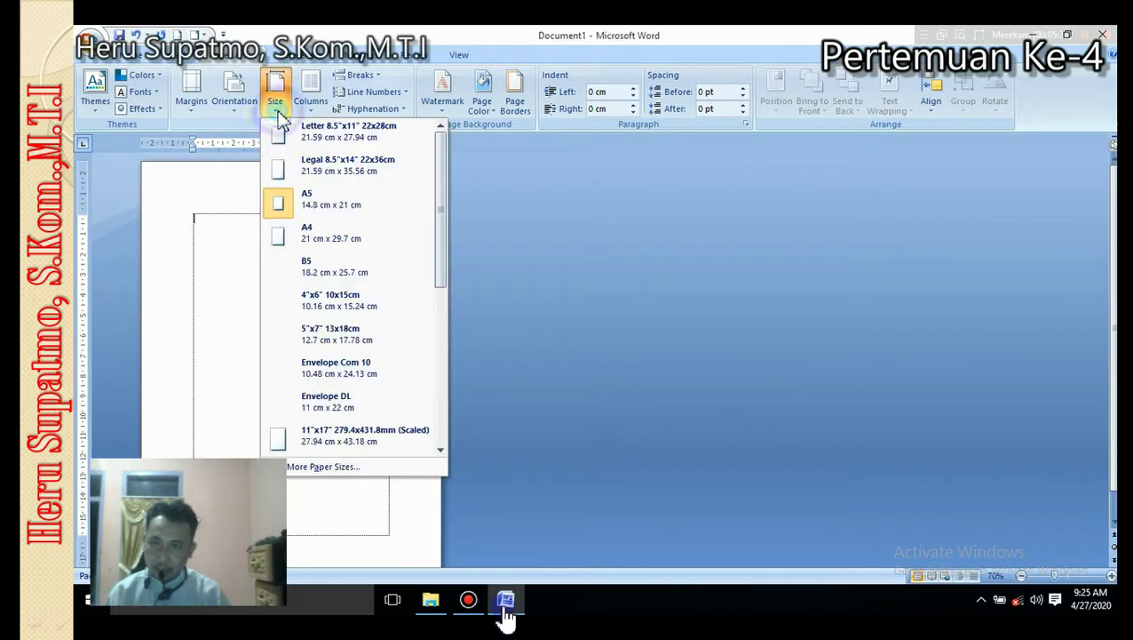
pyautogui.click(336, 237)
# - Try the B5 paper size, followed by 2L 127x178mm (Scaled) from the end of the size list
pyautogui.click(275, 97)
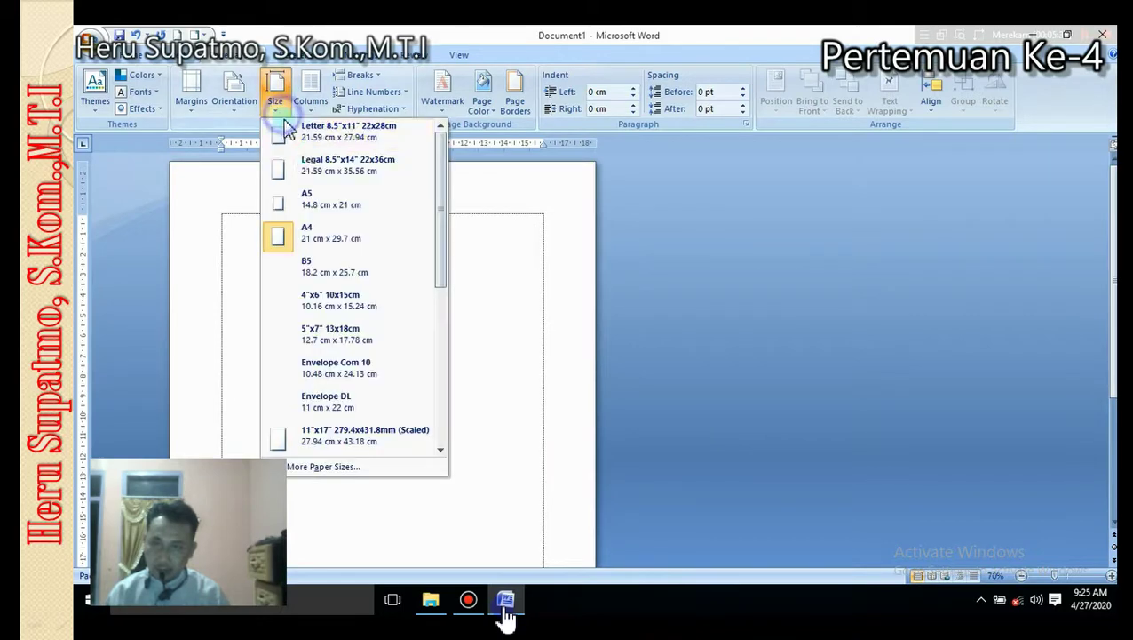
pyautogui.click(358, 266)
pyautogui.click(275, 100)
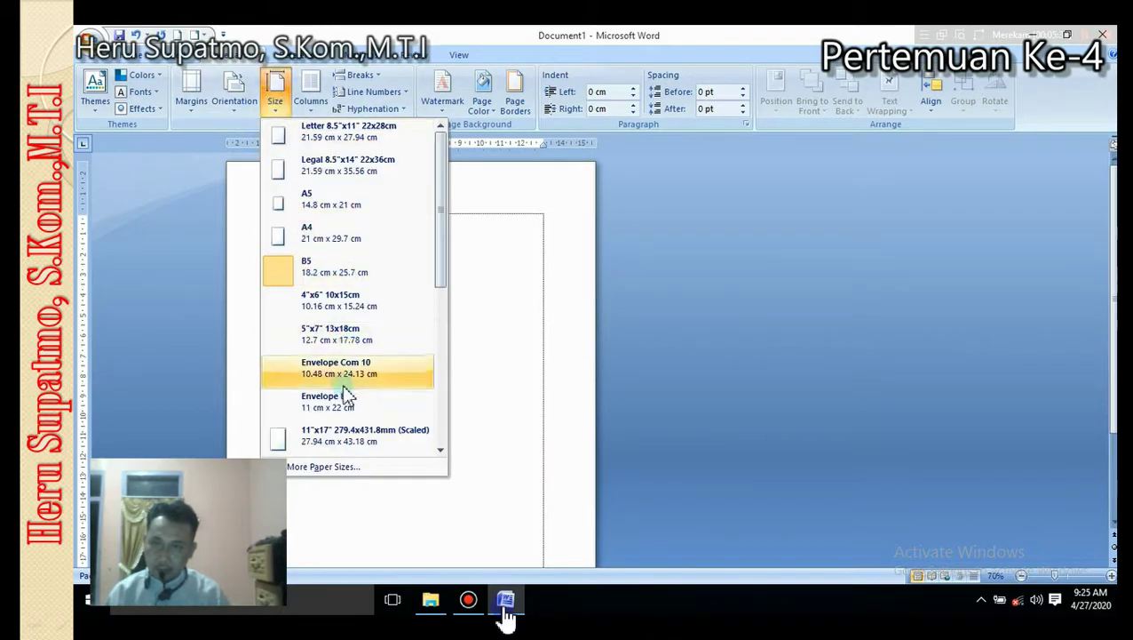
pyautogui.moveTo(435, 235); pyautogui.dragTo(439, 421)
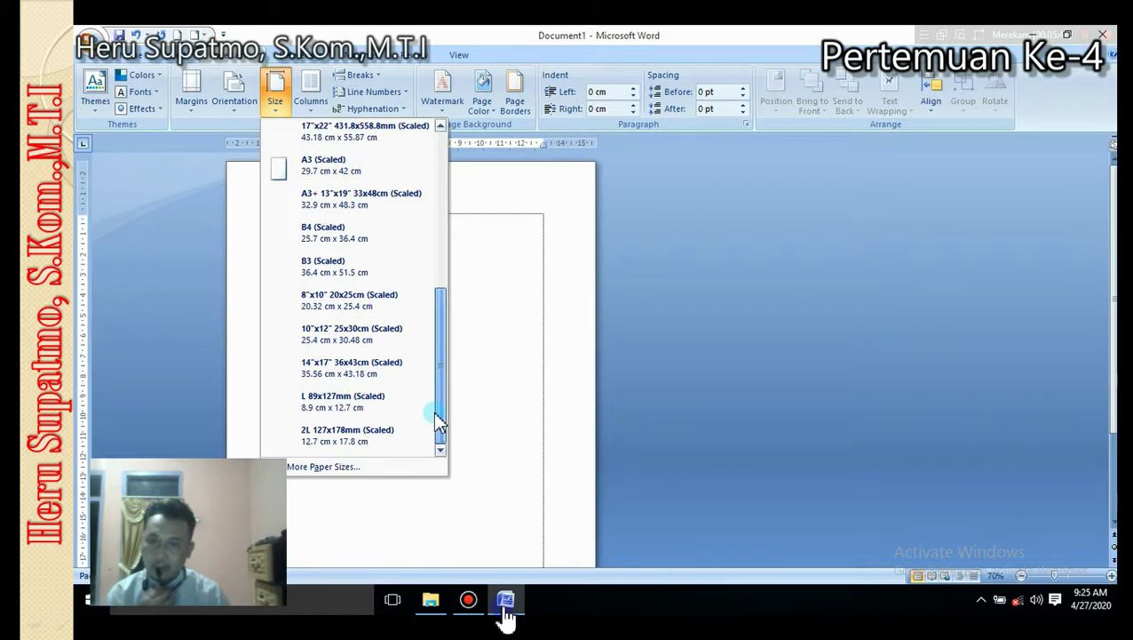
pyautogui.click(331, 437)
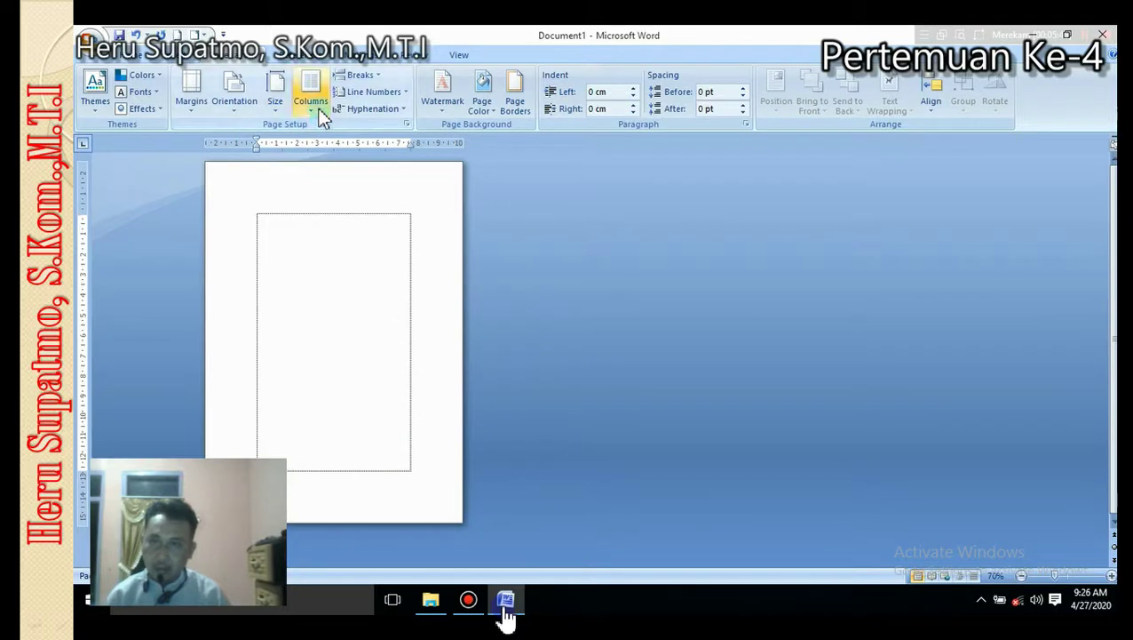
# - Review the available paper sizes and set the page to A4, 21 cm x 29.7 cm
pyautogui.click(284, 113)
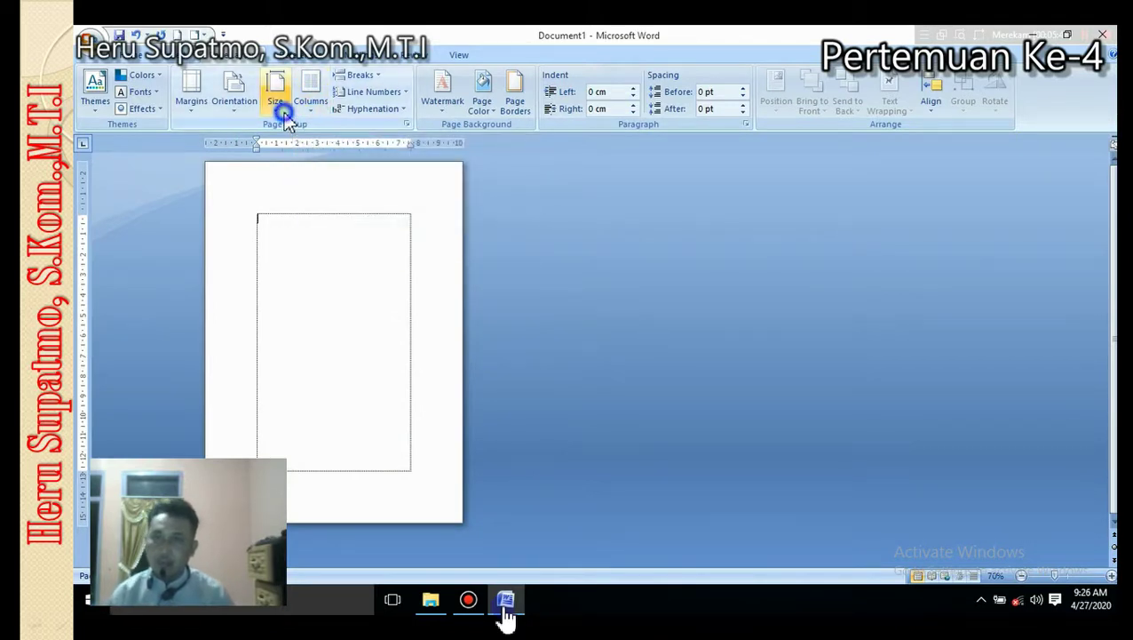
pyautogui.moveTo(439, 314); pyautogui.dragTo(455, 155)
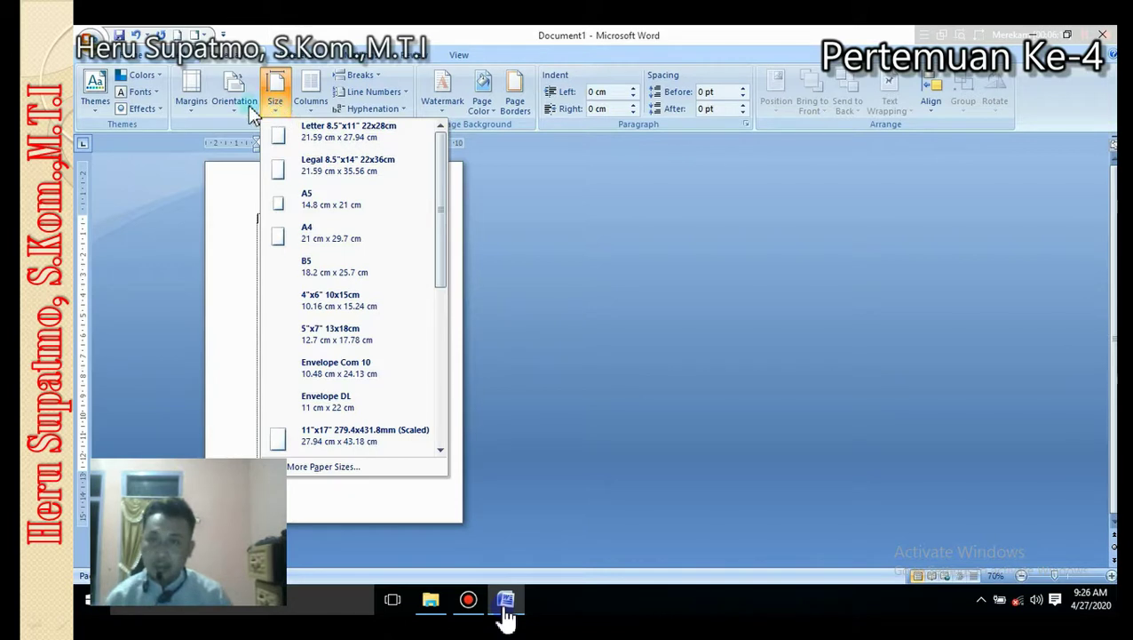
pyautogui.click(245, 177)
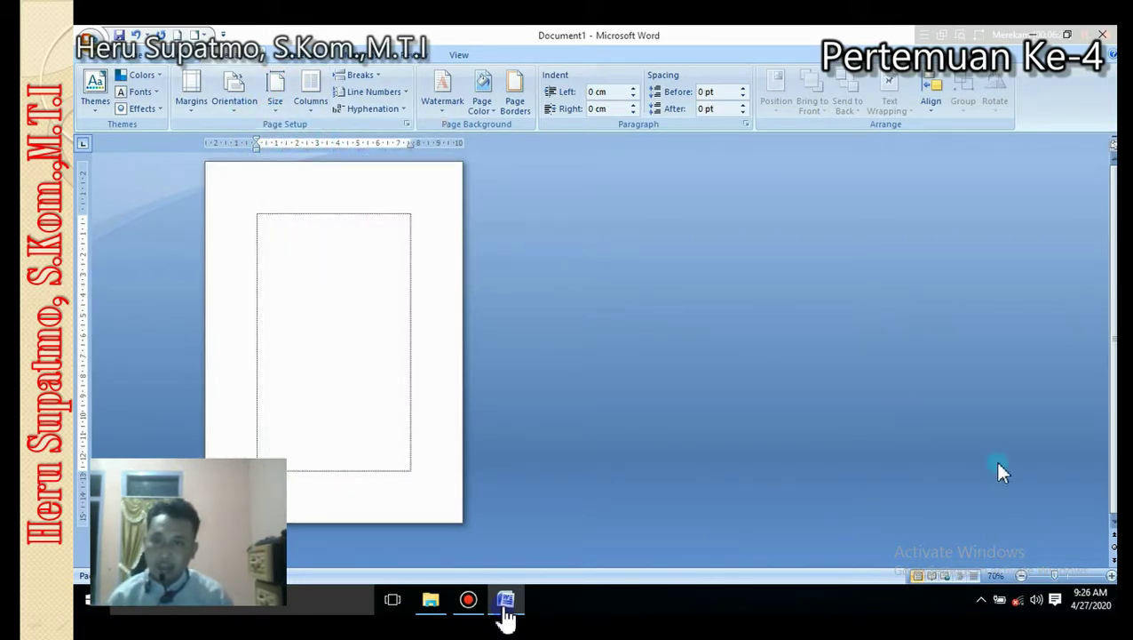
pyautogui.scroll(6, 411, 331)
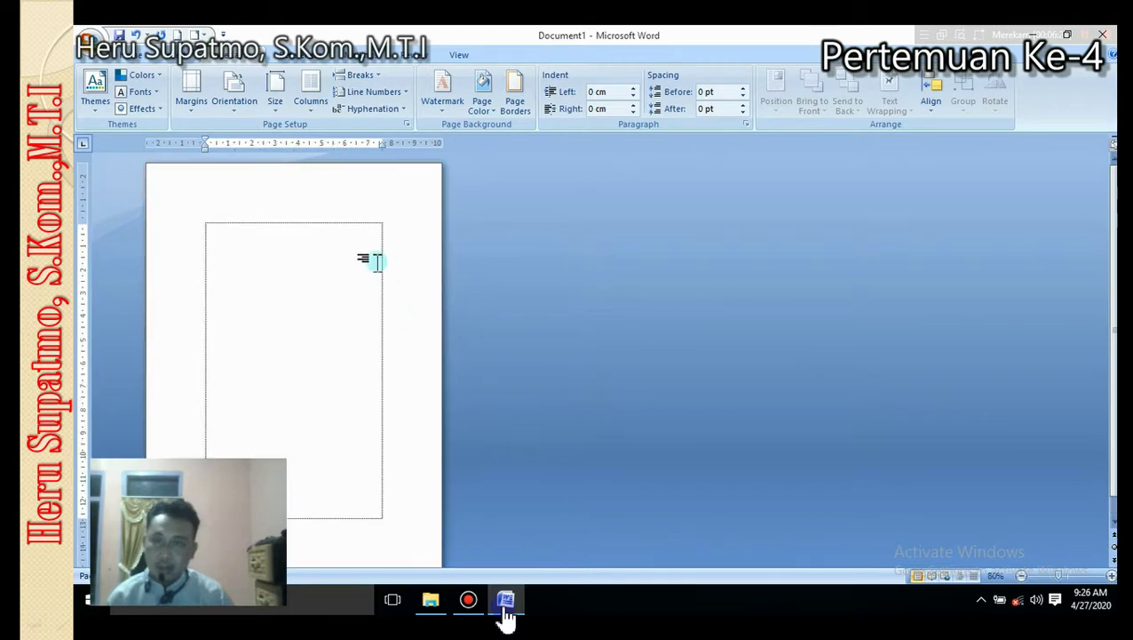
pyautogui.scroll(3, 390, 293)
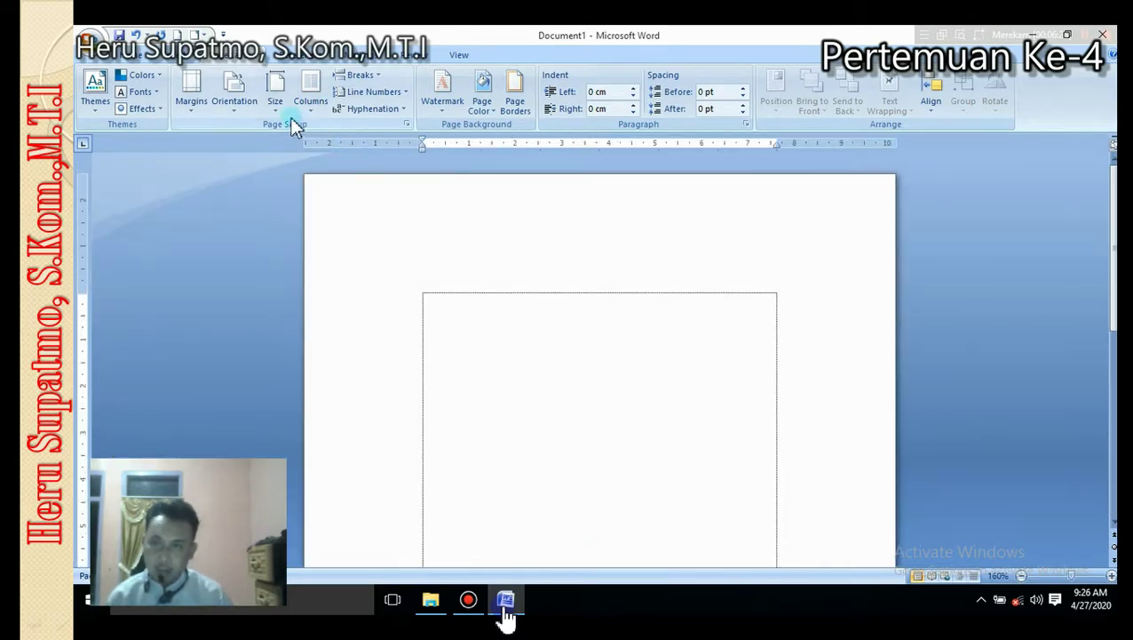
pyautogui.click(275, 89)
pyautogui.moveTo(437, 365); pyautogui.dragTo(447, 172)
pyautogui.click(325, 229)
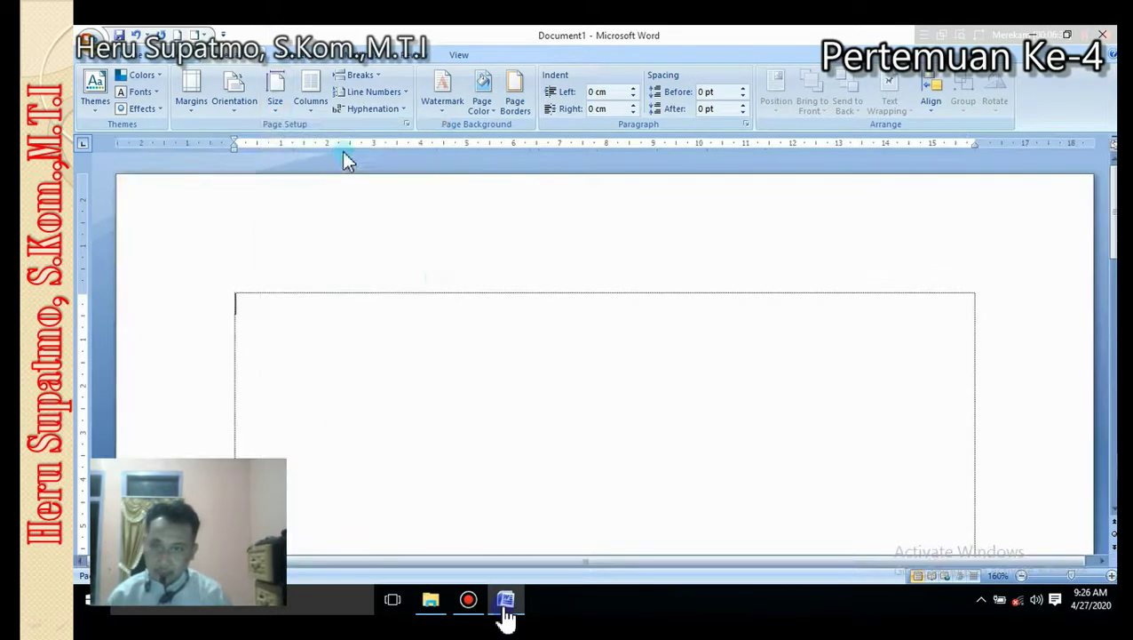
pyautogui.scroll(-4, 489, 355)
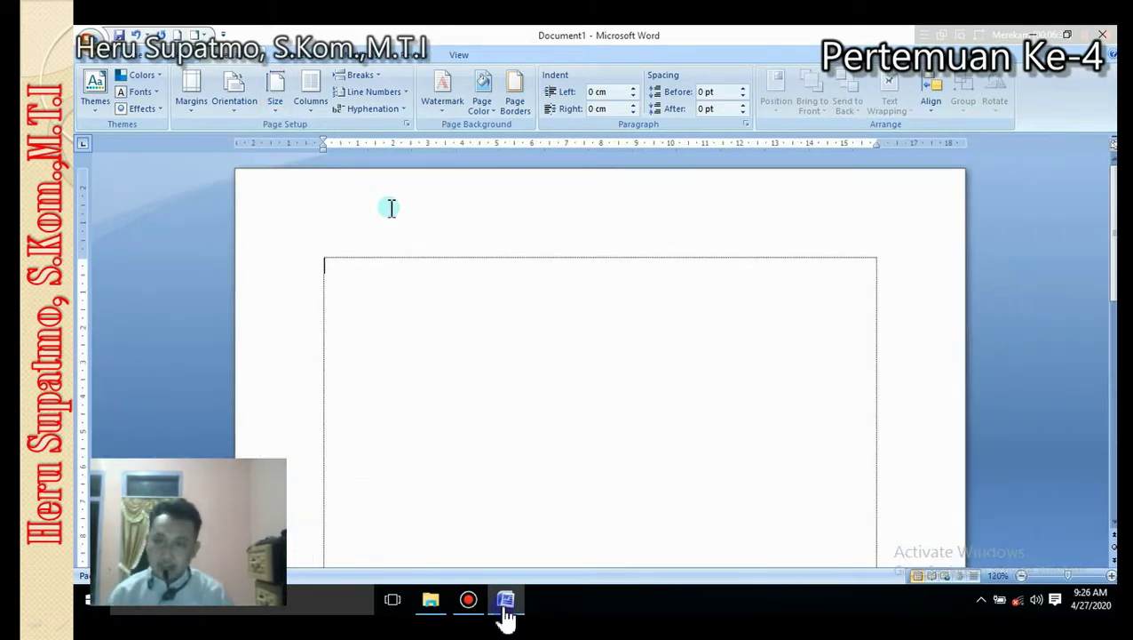
# - Review the column presets and divide the page into two equal columns
pyautogui.click(315, 112)
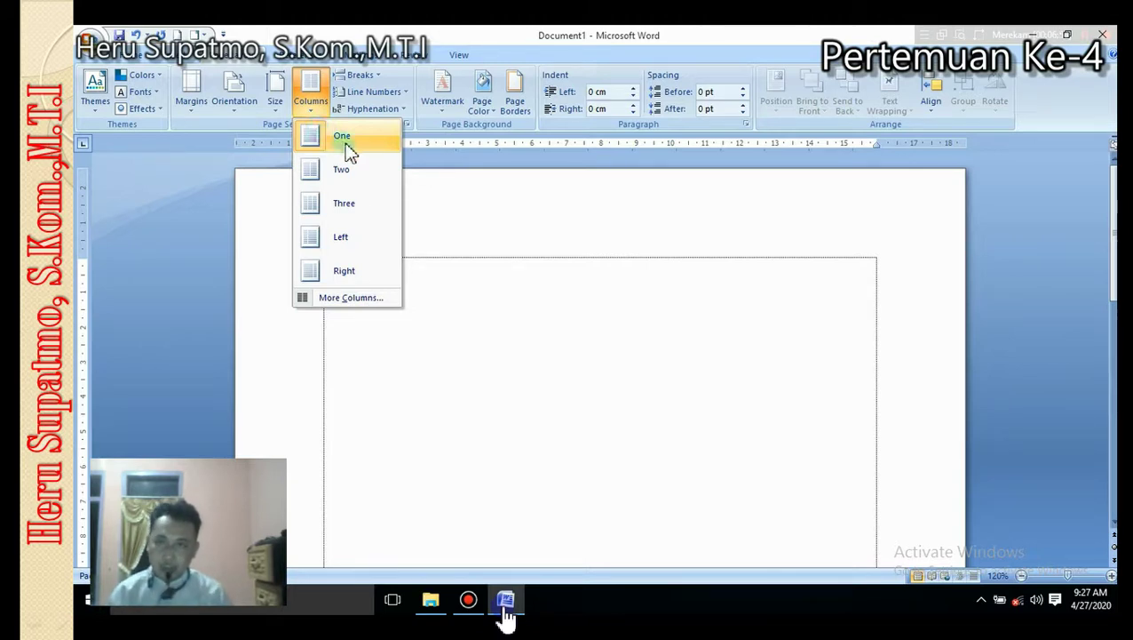
pyautogui.click(489, 282)
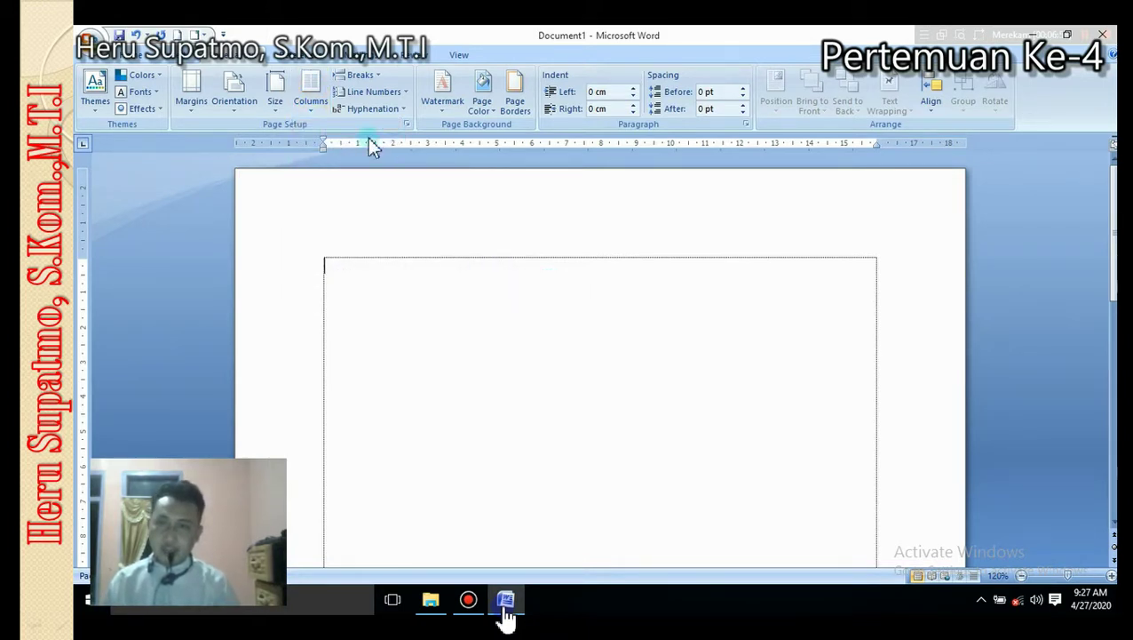
pyautogui.click(311, 108)
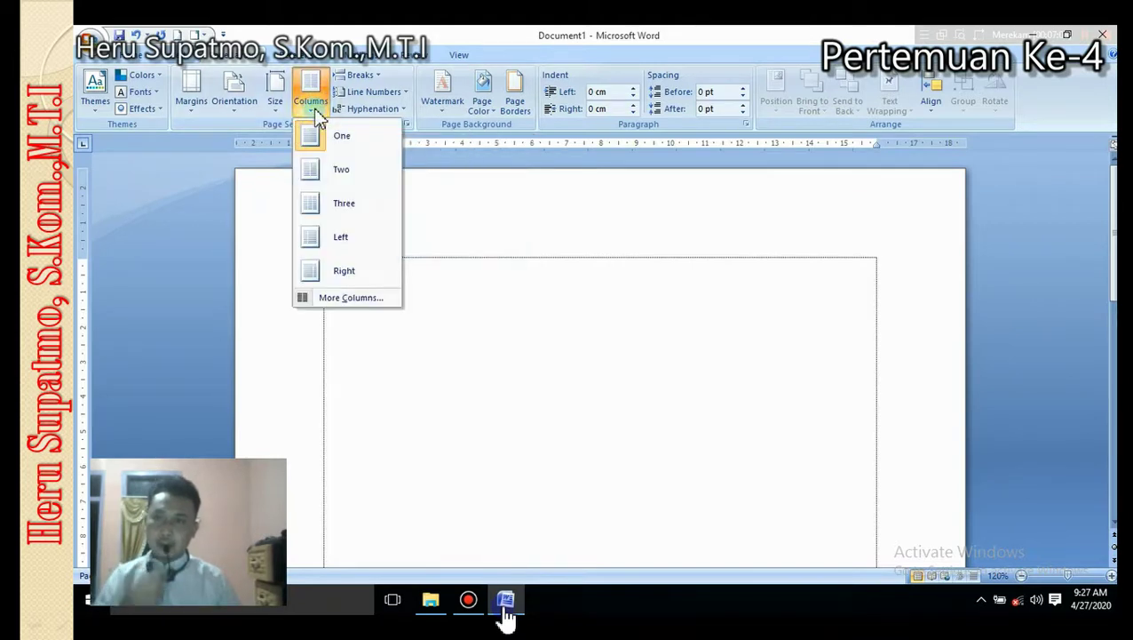
pyautogui.click(342, 173)
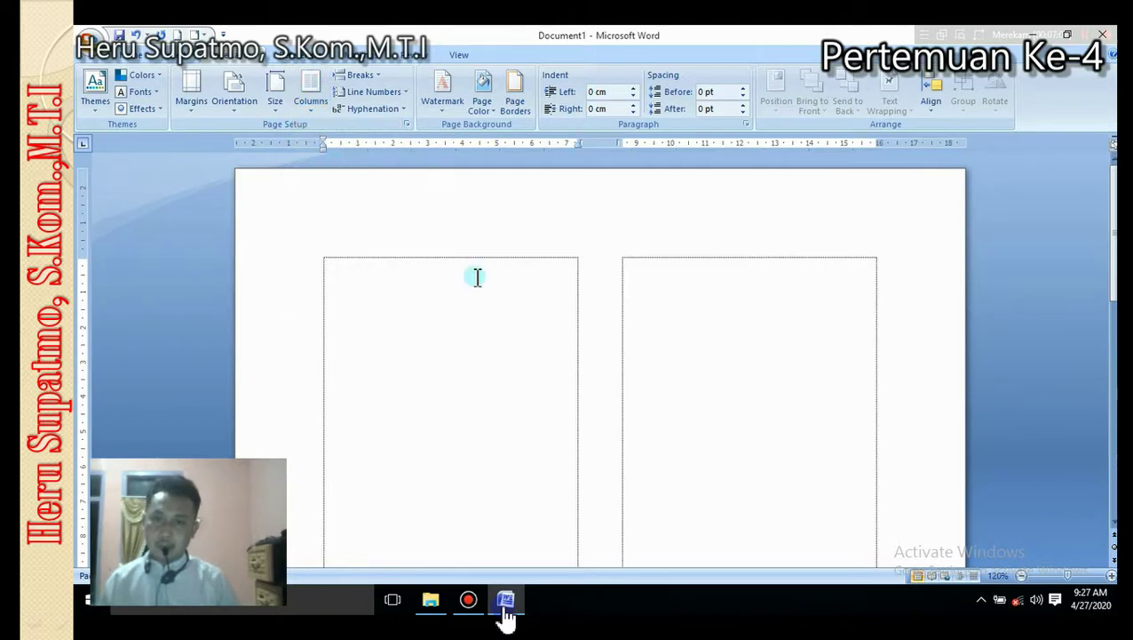
# - Enter the sample text "jfhkdgkfgfg" in the first column and add blank lines until the cursor reaches the second column
pyautogui.write('jfhk')
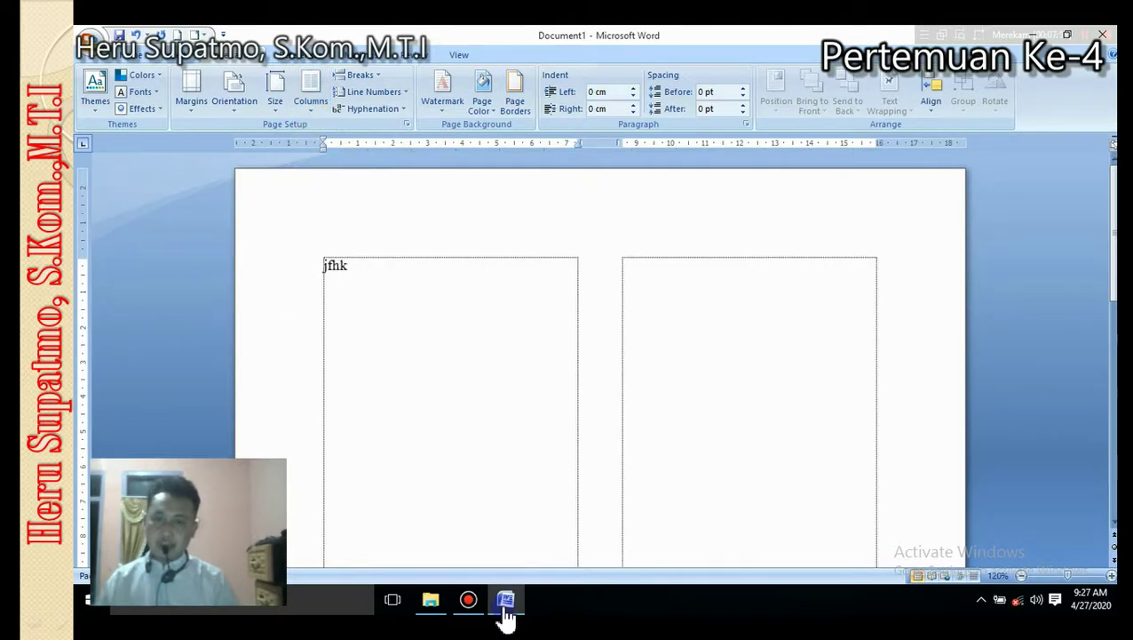
pyautogui.write('dgkfgfg')
pyautogui.press('Return')
pyautogui.press('Return')
pyautogui.press('Return')
pyautogui.press('Return')
pyautogui.press('Return')
pyautogui.press('Return')
pyautogui.press('Return')
pyautogui.press('Return')
pyautogui.press('Return')
pyautogui.press('Return')
pyautogui.press('Return')
pyautogui.press('Return')
pyautogui.press('Return')
pyautogui.press('Return')
pyautogui.press('Return')
pyautogui.press('Return')
pyautogui.press('Return')
pyautogui.press('Return')
pyautogui.press('Return')
pyautogui.press('Return')
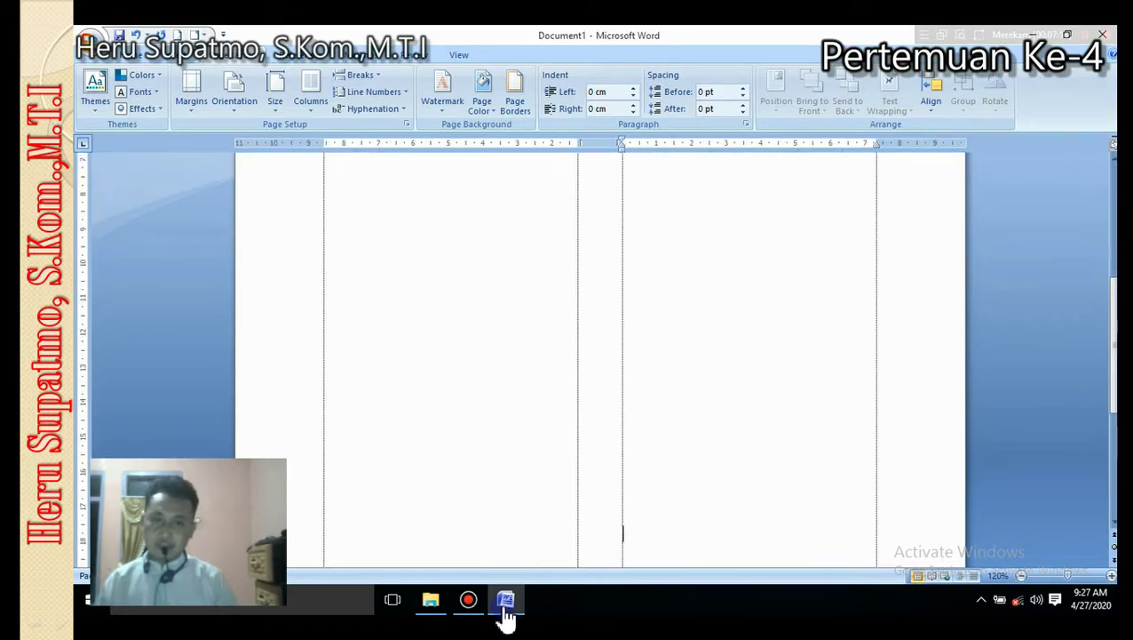
# - Enter the sample text "fgdfgdgdg" on the first line of the second column
pyautogui.scroll(5, 601, 253)
pyautogui.click(688, 281)
pyautogui.scroll(-3, 679, 272)
pyautogui.write('fgdfgdgdg')
pyautogui.click(480, 249)
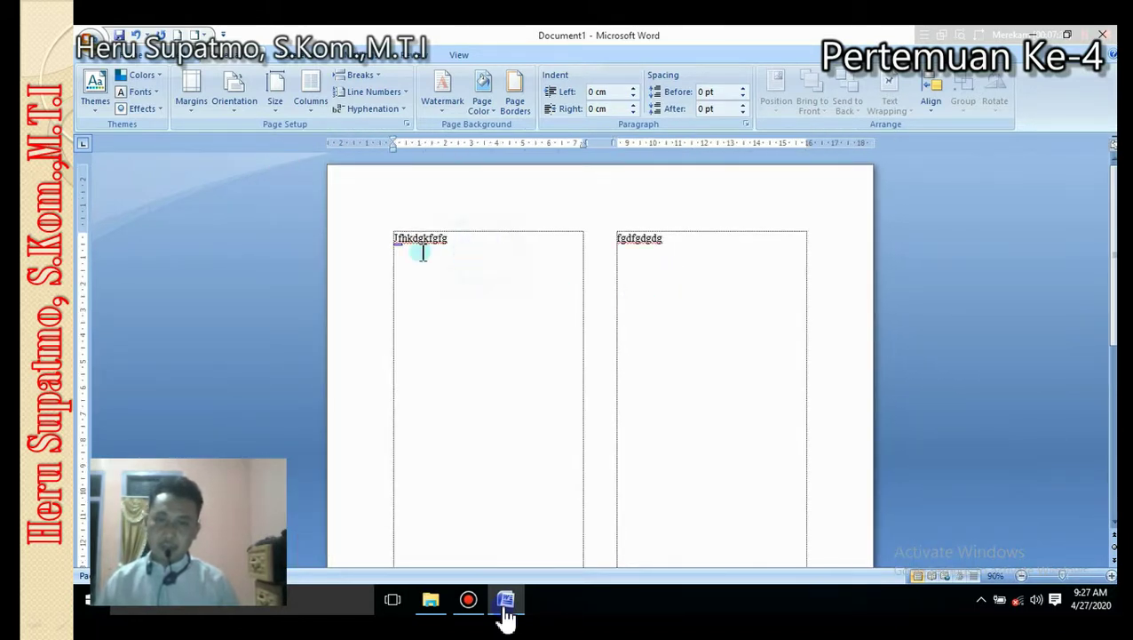
# - Examine how the text and blank lines fill the first and second columns across the pages
pyautogui.moveTo(396, 238); pyautogui.dragTo(449, 505)
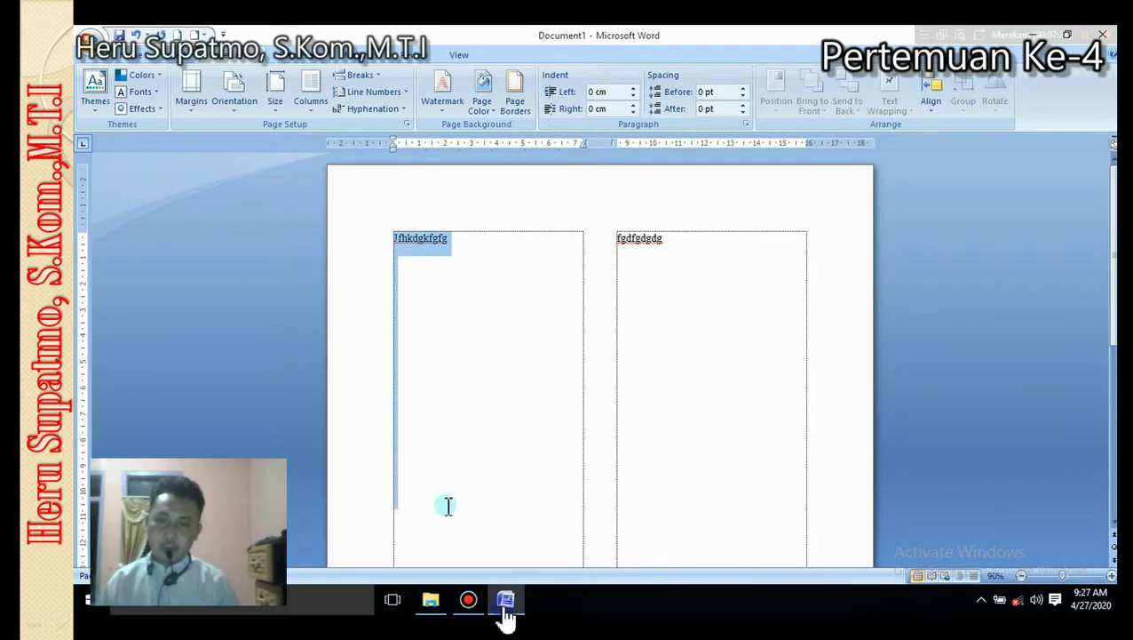
pyautogui.click(683, 253)
pyautogui.moveTo(629, 250); pyautogui.dragTo(660, 456)
pyautogui.scroll(-2, 656, 399)
pyautogui.click(656, 399)
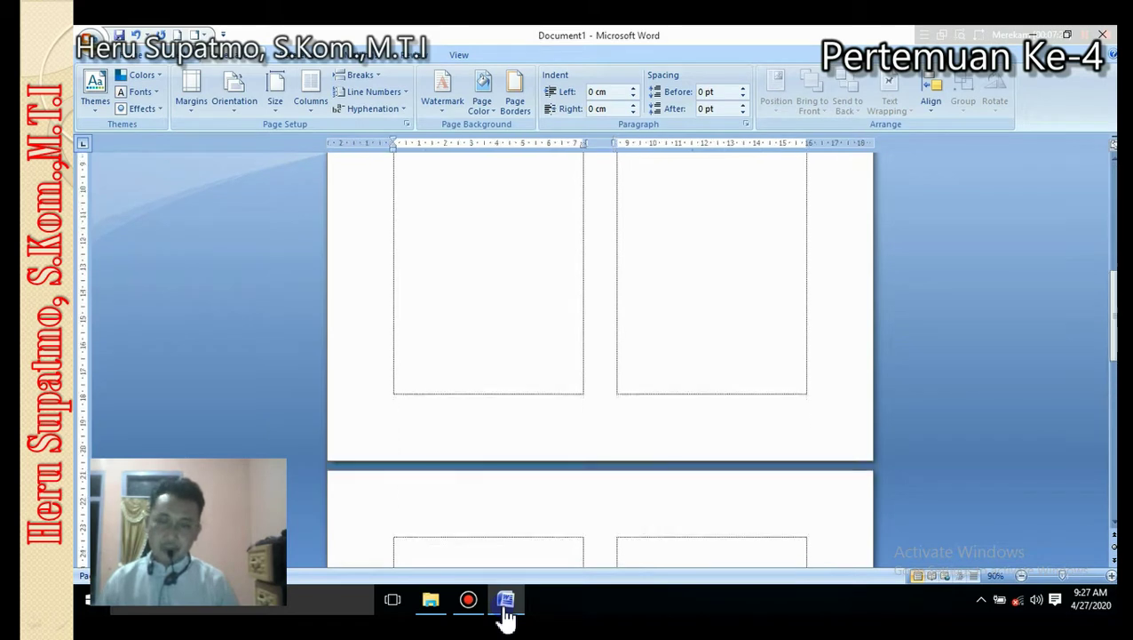
pyautogui.scroll(-3, 650, 400)
pyautogui.click(519, 311)
pyautogui.scroll(3, 523, 311)
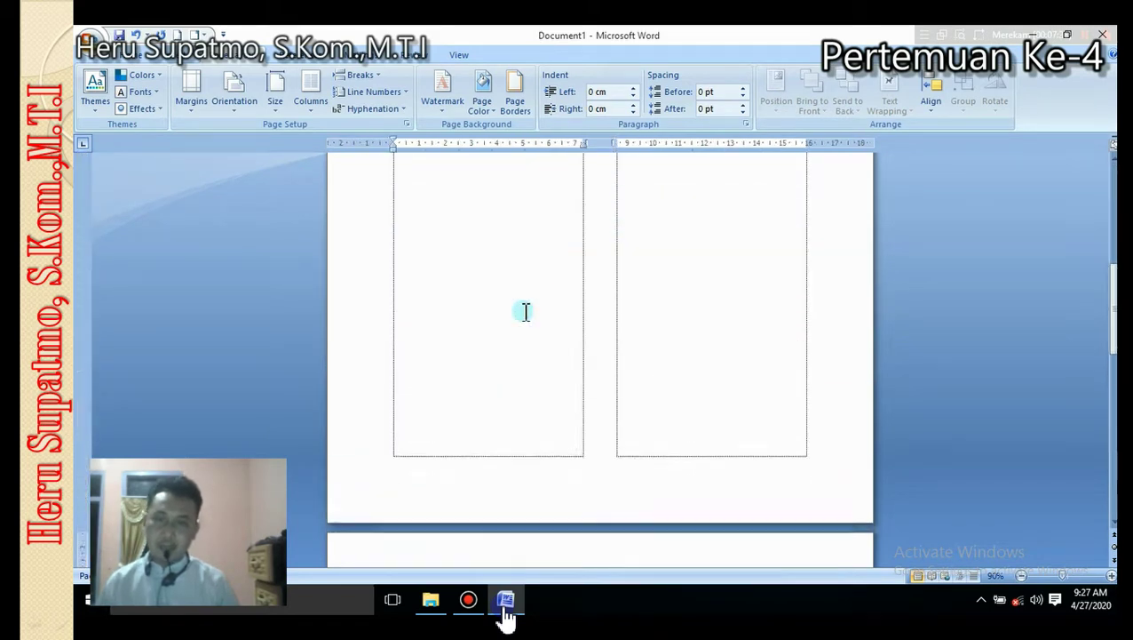
pyautogui.scroll(5, 525, 311)
pyautogui.click(477, 246)
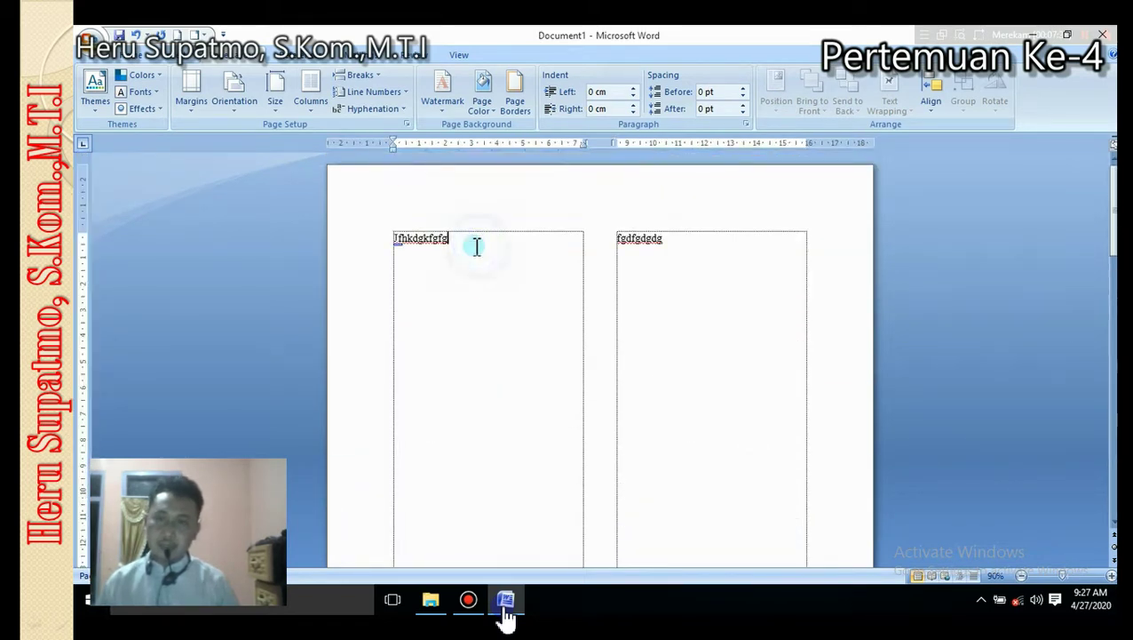
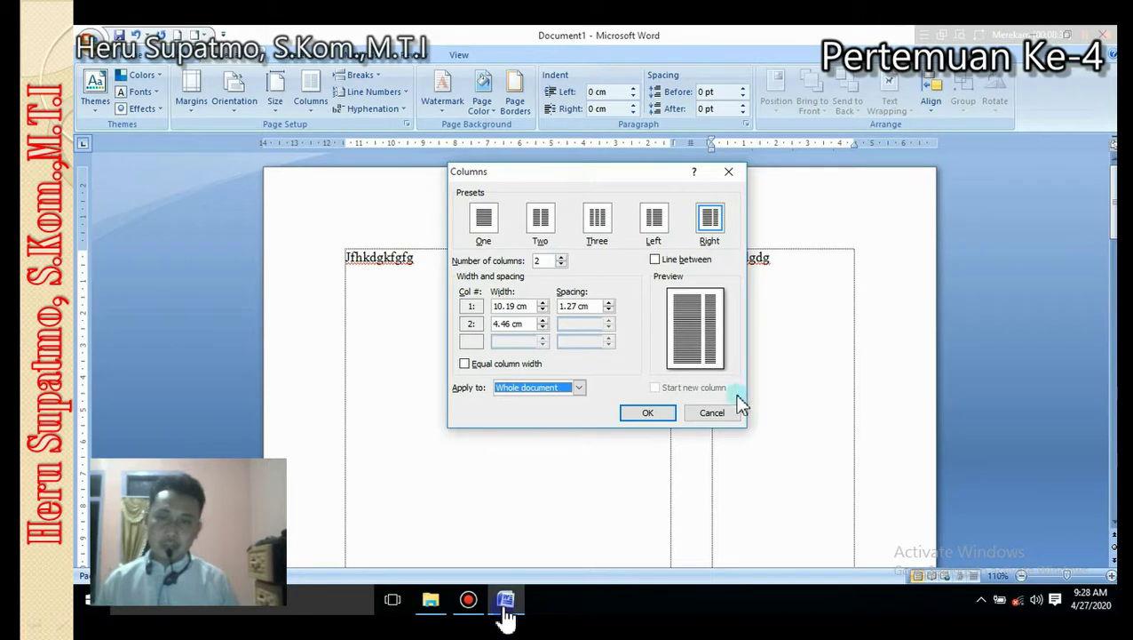
# - Close the Columns settings without applying them and delete all content in the document
pyautogui.click(716, 414)
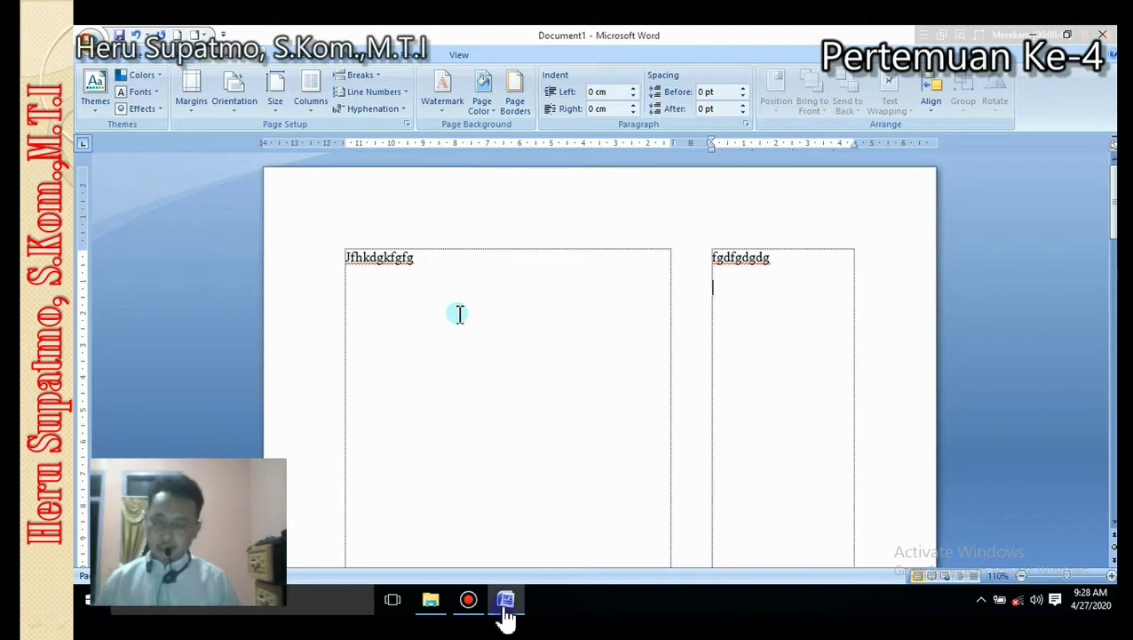
pyautogui.hotkey('ctrl', 'a')
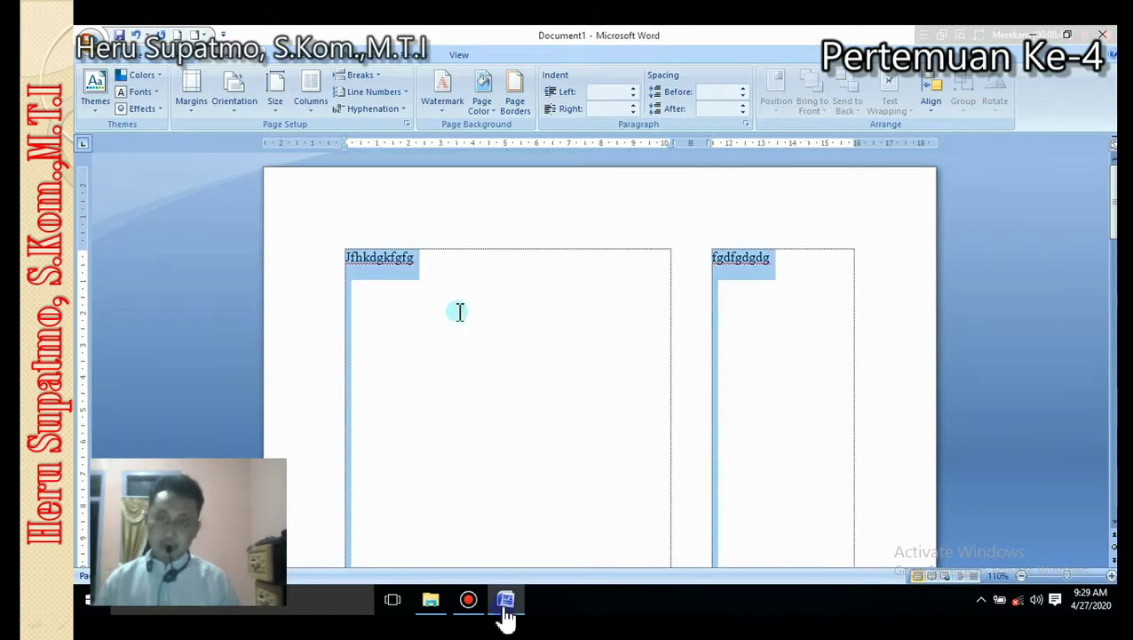
pyautogui.press('Delete')
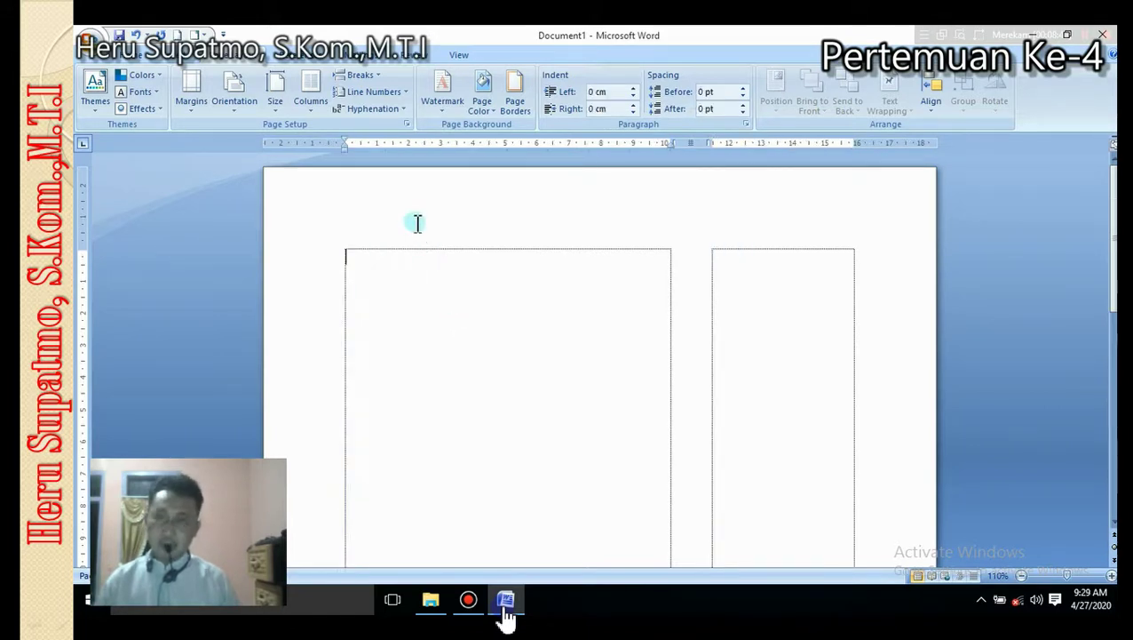
# - Insert a page break in the empty document and inspect the pages around it
pyautogui.click(380, 79)
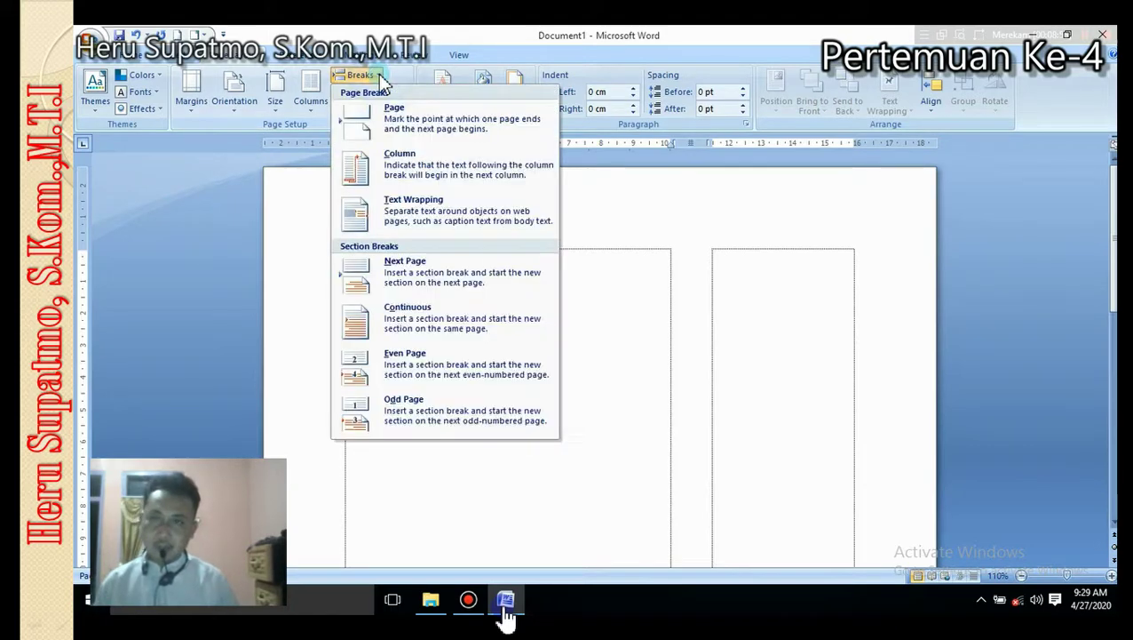
pyautogui.click(405, 122)
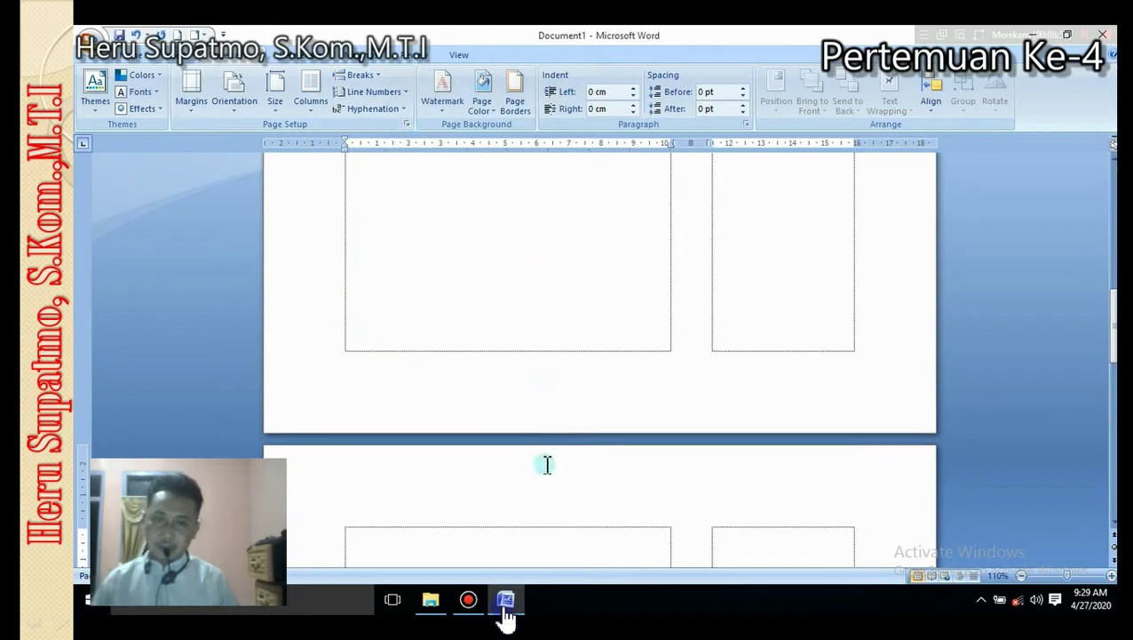
pyautogui.scroll(-3, 543, 463)
pyautogui.scroll(5, 526, 405)
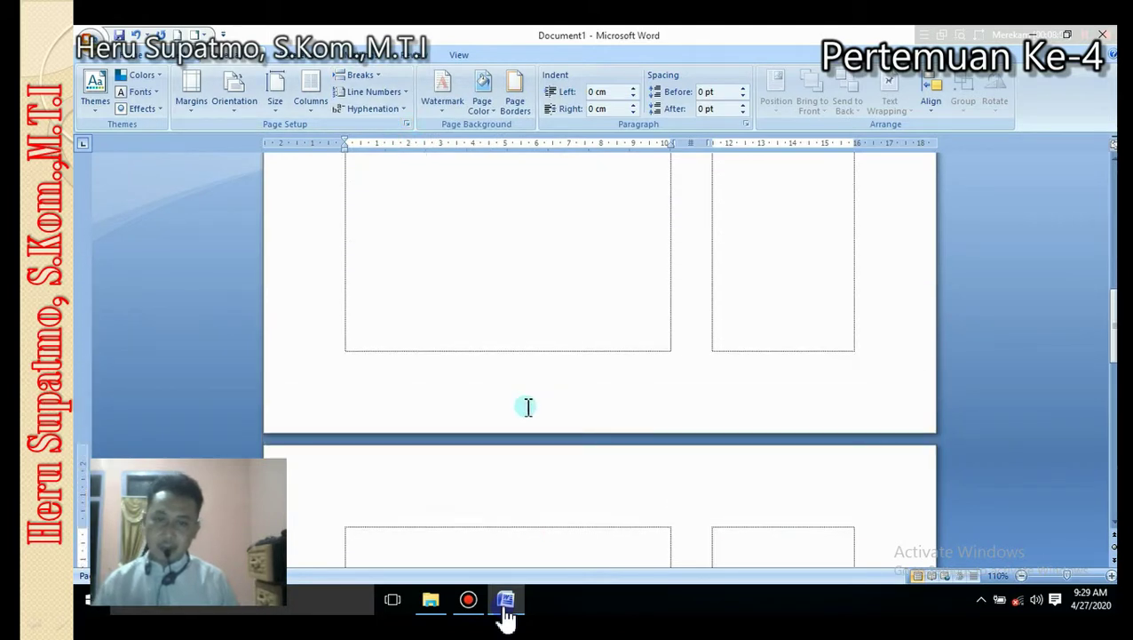
# - Insert a column break at the cursor and look over the other available break types
pyautogui.click(375, 78)
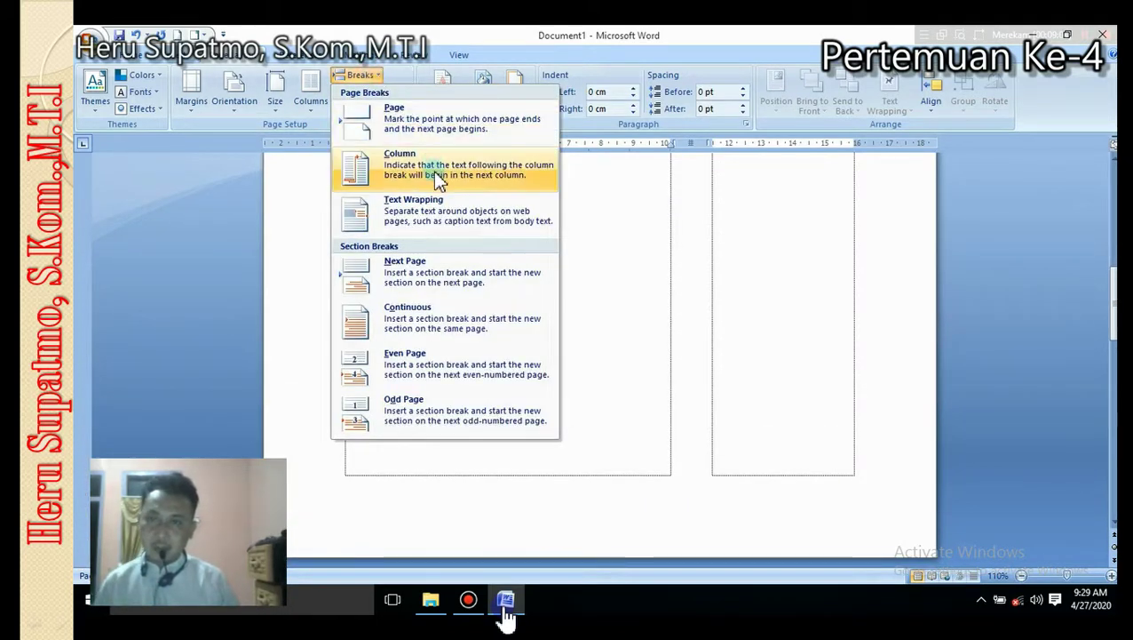
pyautogui.click(400, 168)
pyautogui.scroll(-3, 537, 304)
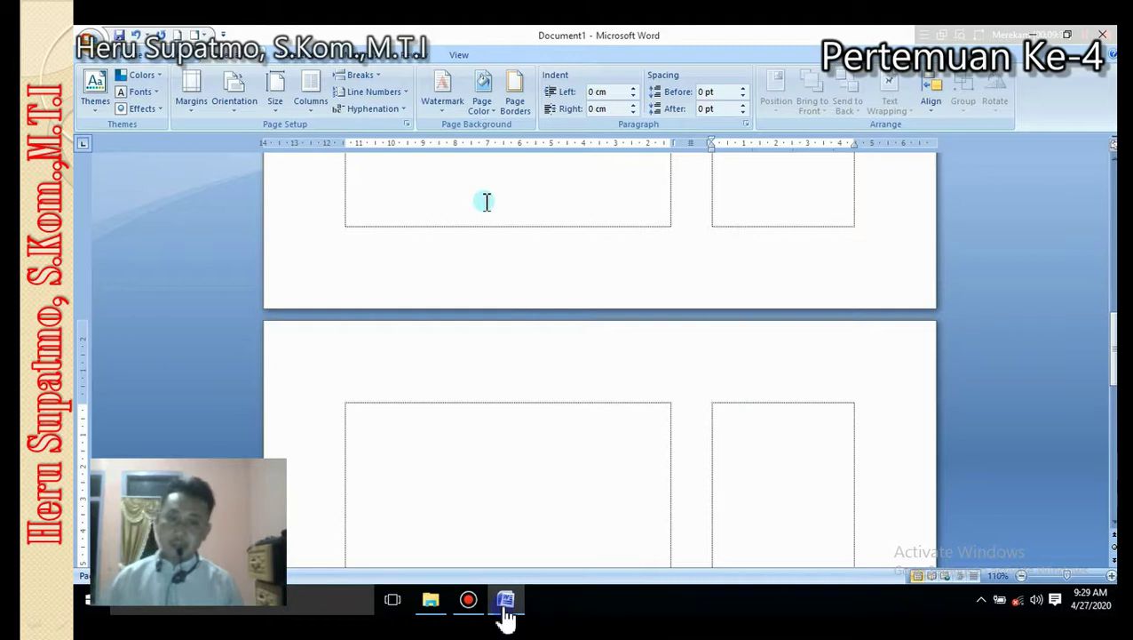
pyautogui.click(366, 76)
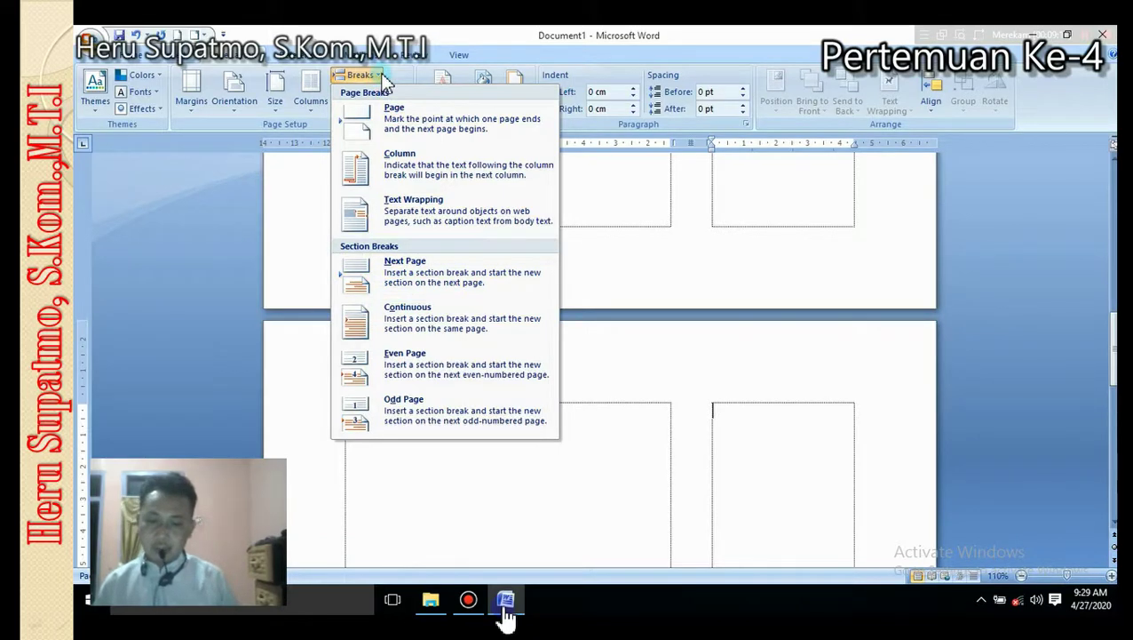
pyautogui.click(312, 177)
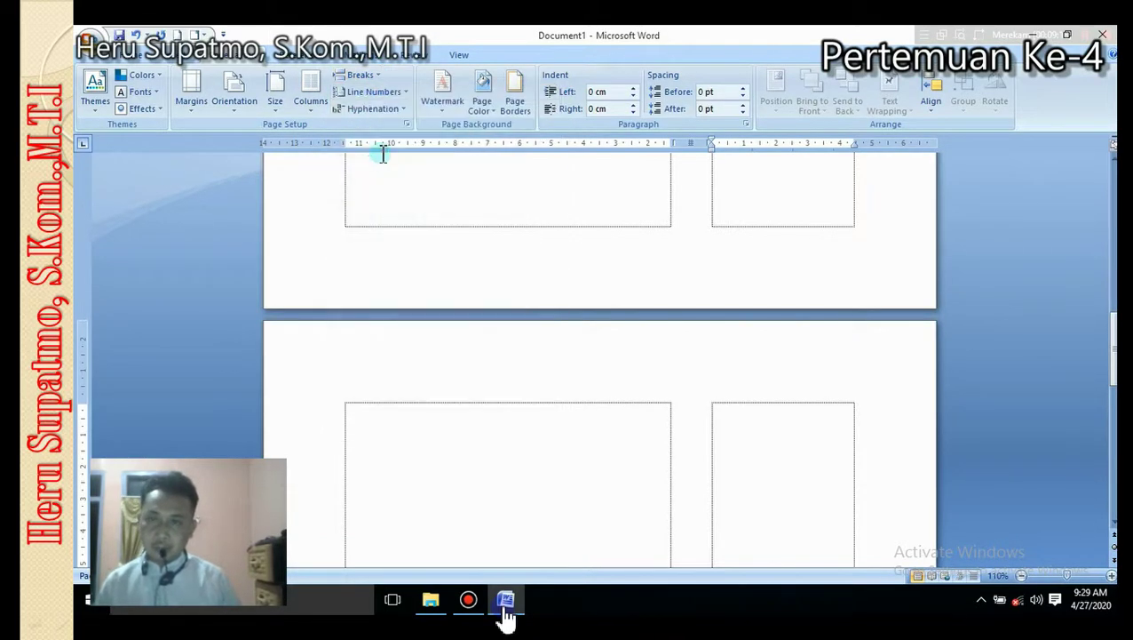
# - Turn on continuous line numbering and check the line numbers across the pages
pyautogui.click(408, 94)
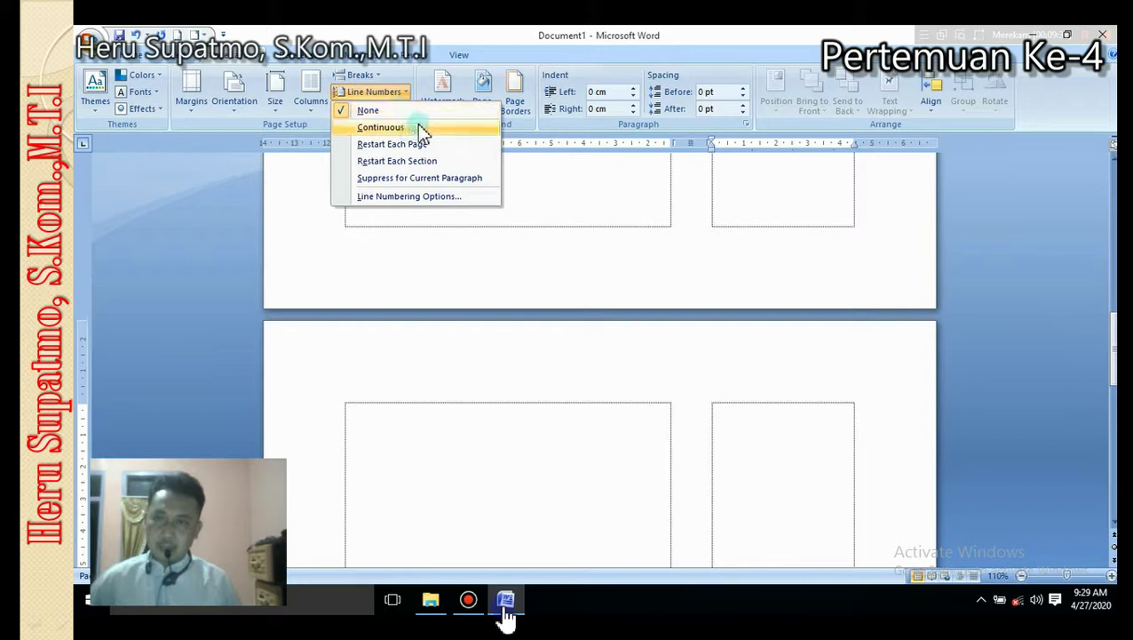
pyautogui.click(417, 127)
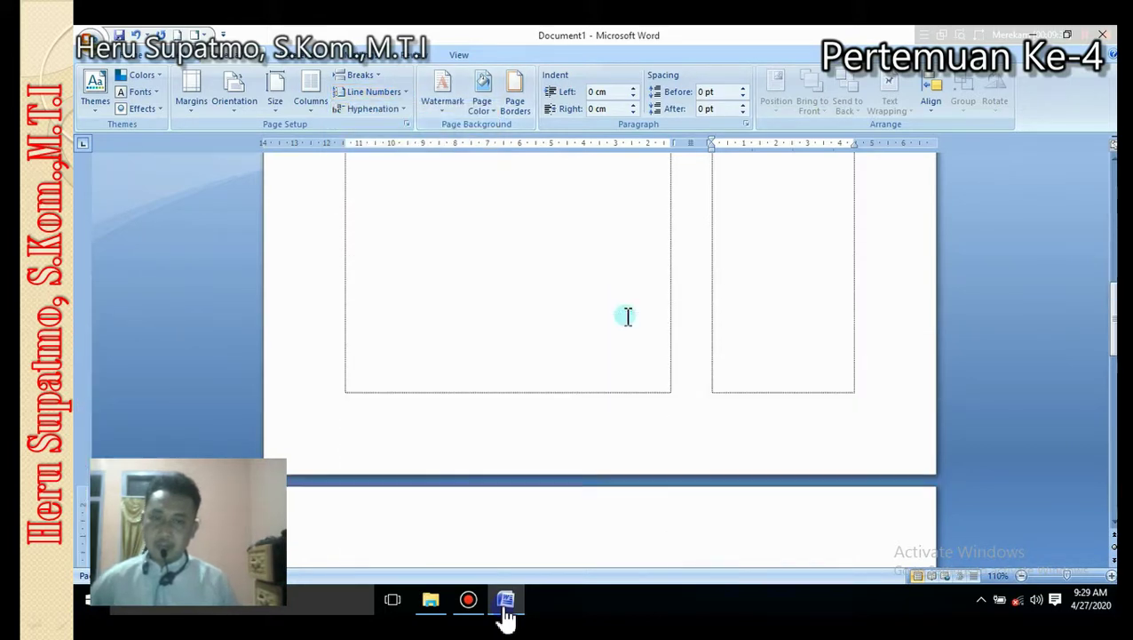
pyautogui.scroll(3, 625, 316)
pyautogui.scroll(5, 634, 323)
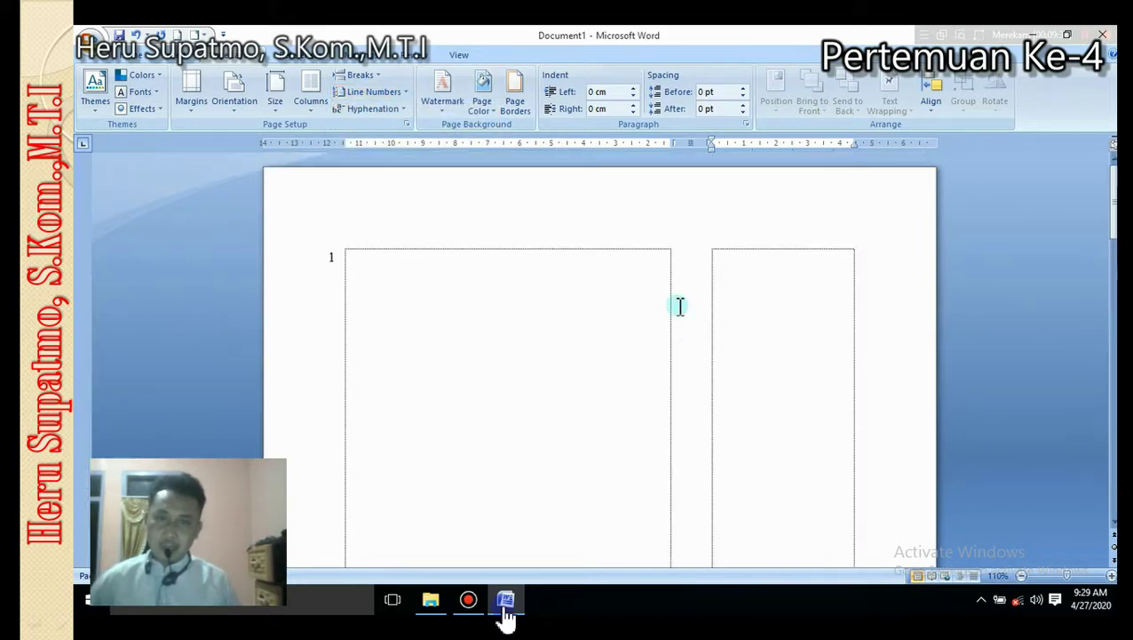
pyautogui.scroll(-8, 493, 298)
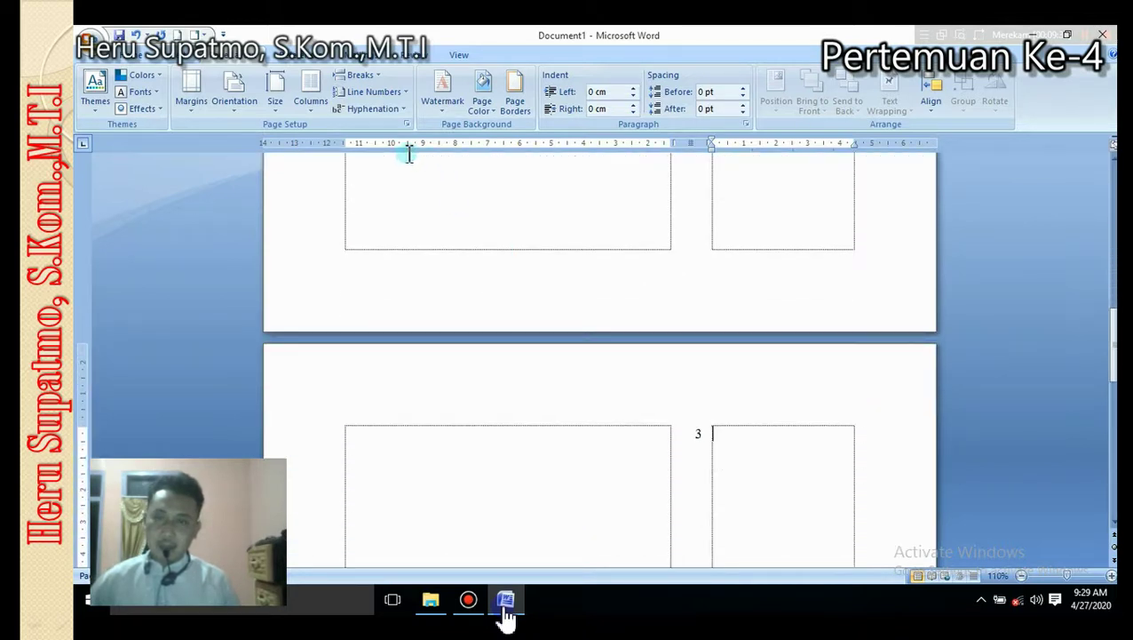
# - Change the line numbering to restart on each page
pyautogui.click(387, 93)
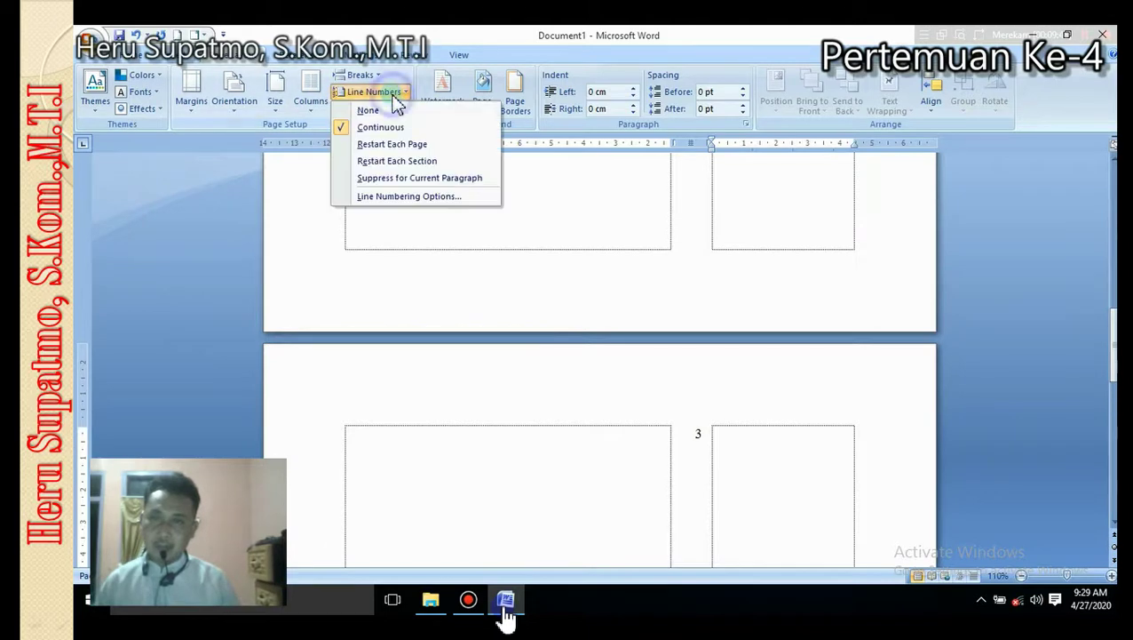
pyautogui.click(419, 145)
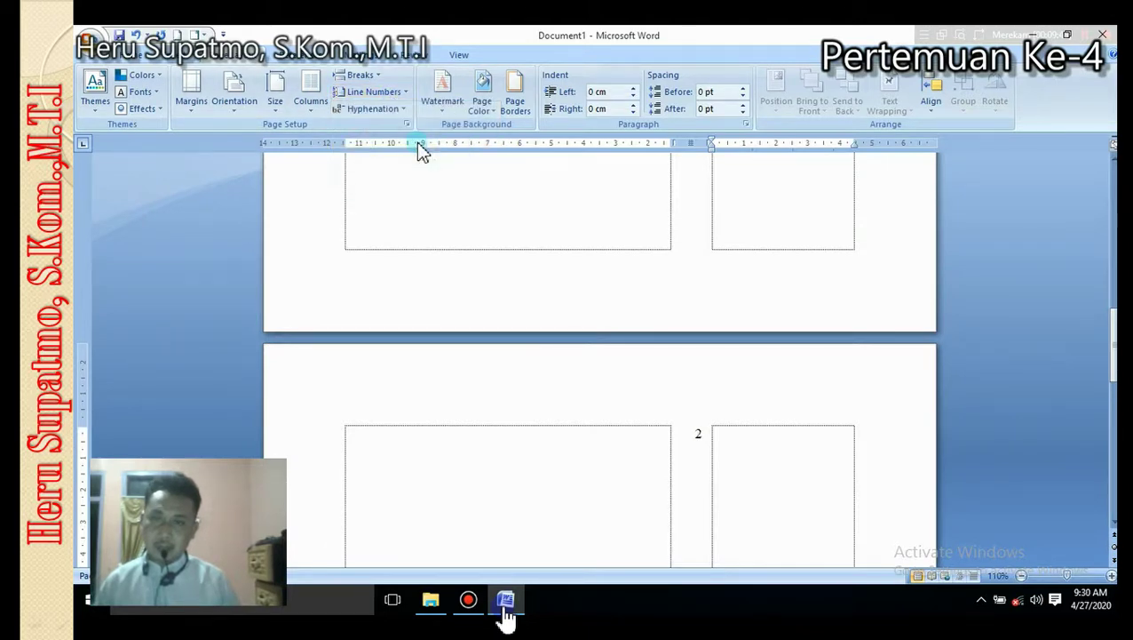
pyautogui.scroll(1, 485, 236)
pyautogui.scroll(-1, 485, 237)
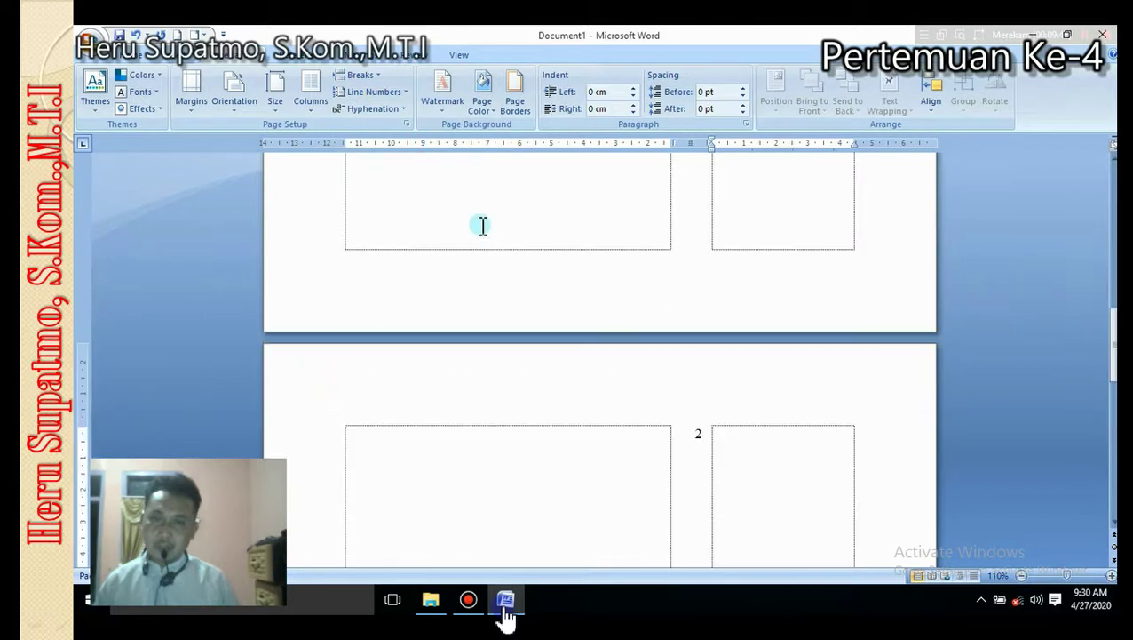
# - Suppress line numbering for the current paragraph and check the first page
pyautogui.click(397, 93)
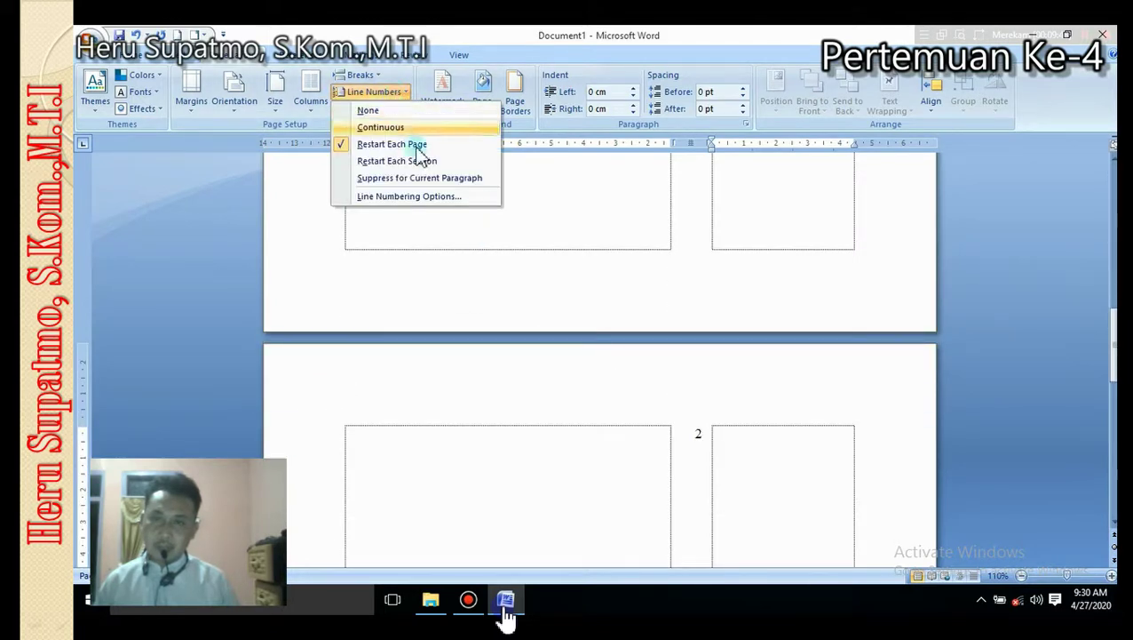
pyautogui.click(444, 178)
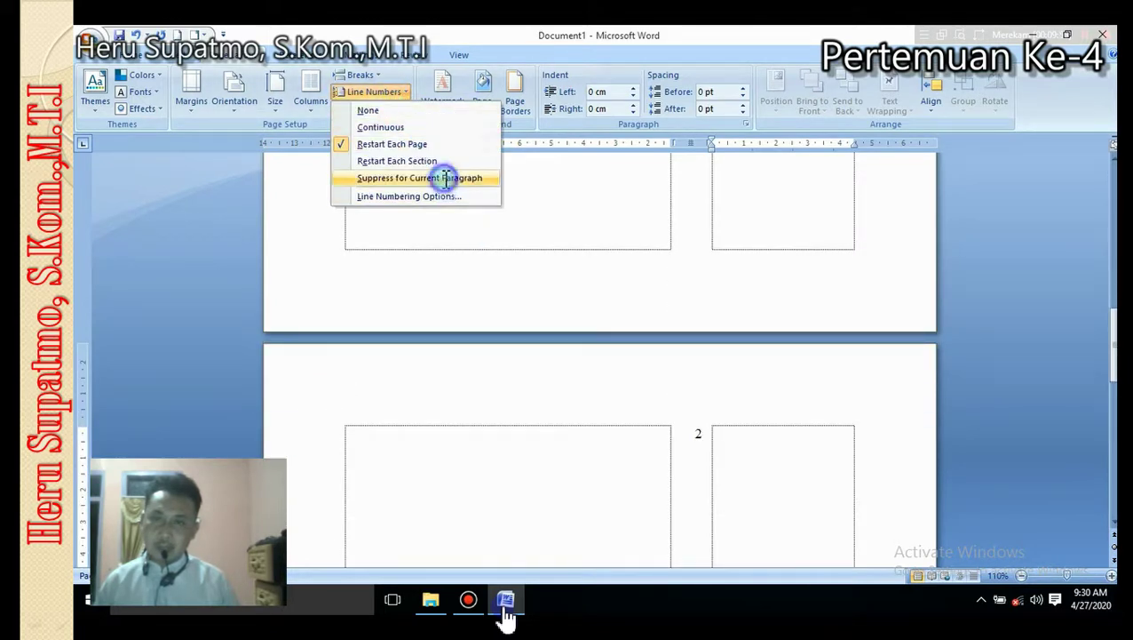
pyautogui.scroll(3, 684, 257)
pyautogui.scroll(2, 685, 260)
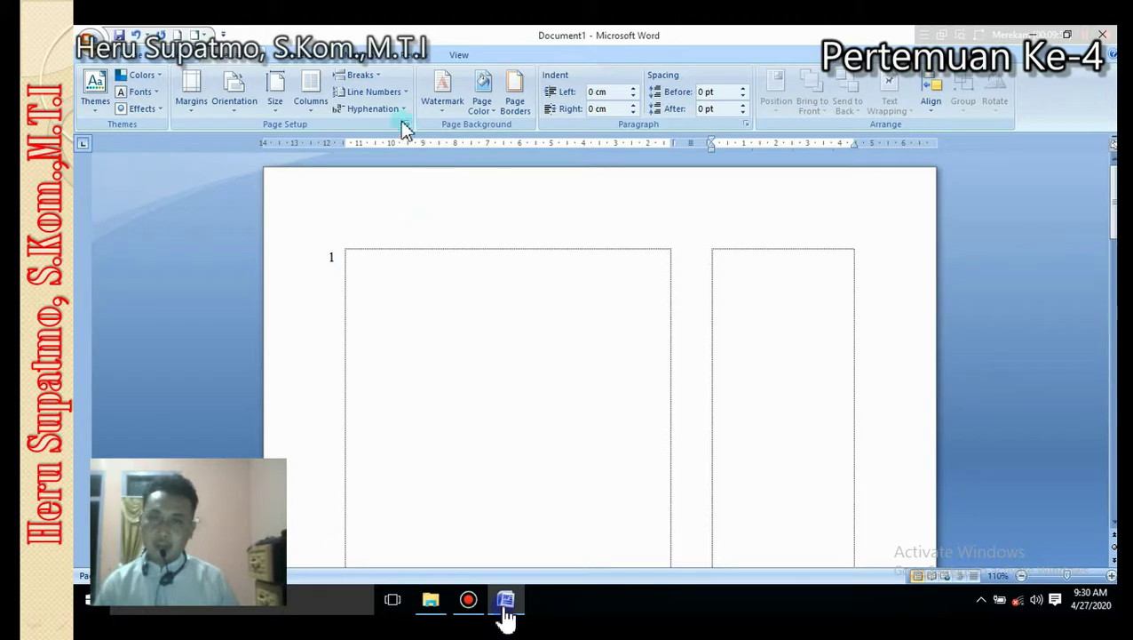
# - Turn off the line number suppression for the current paragraph and compare the numbering on the pages
pyautogui.click(391, 92)
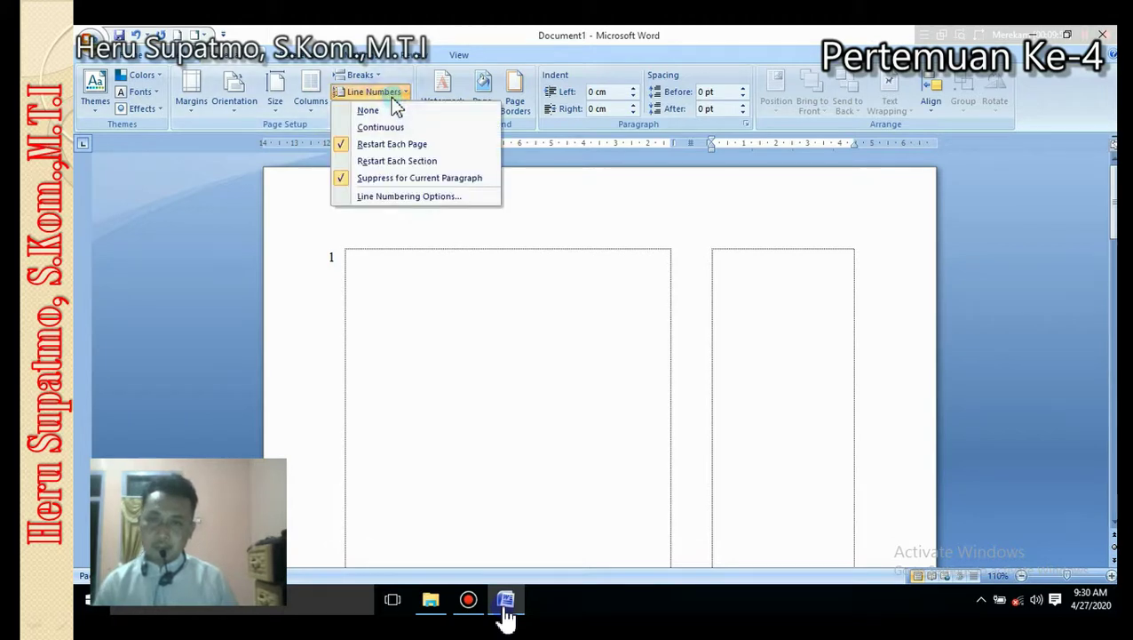
pyautogui.click(345, 178)
pyautogui.scroll(5, 436, 255)
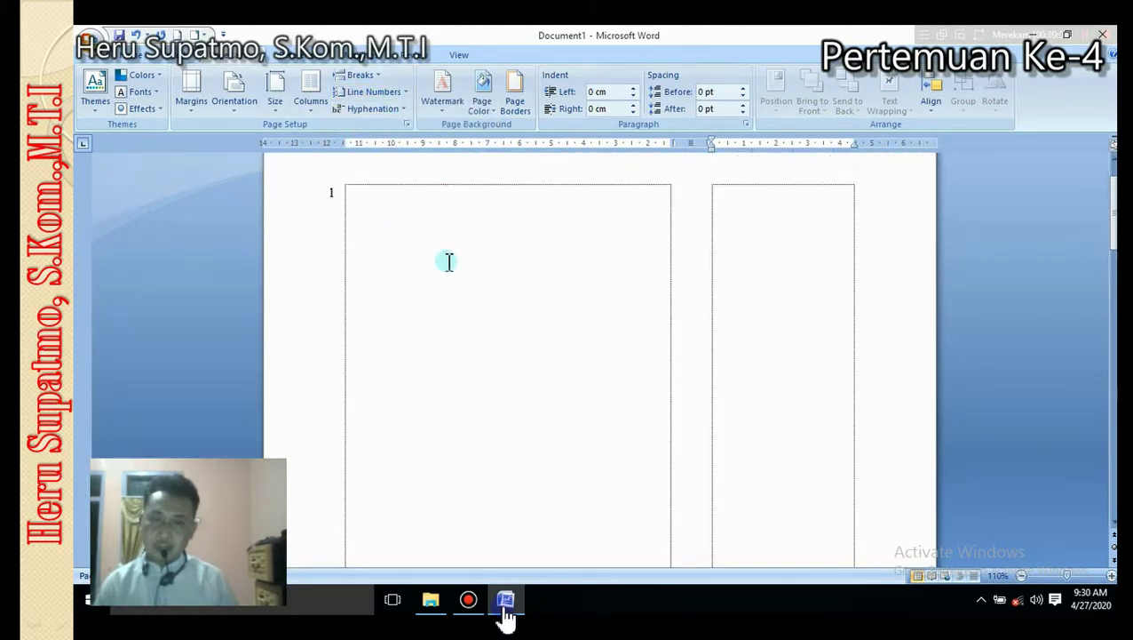
pyautogui.scroll(-10, 449, 260)
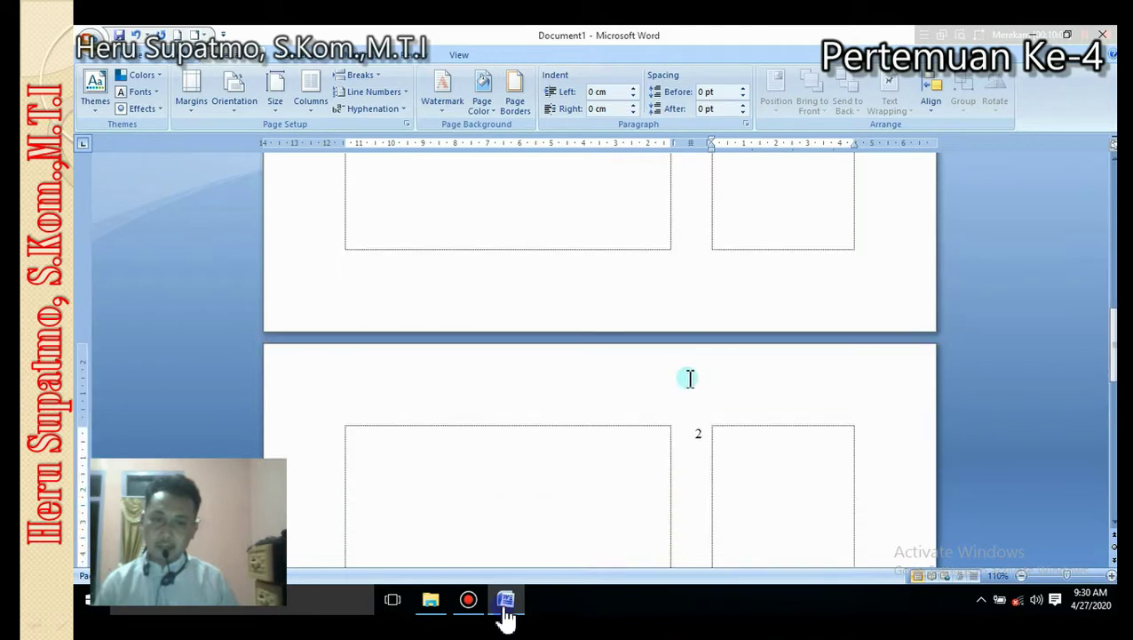
pyautogui.scroll(3, 436, 195)
pyautogui.scroll(2, 397, 127)
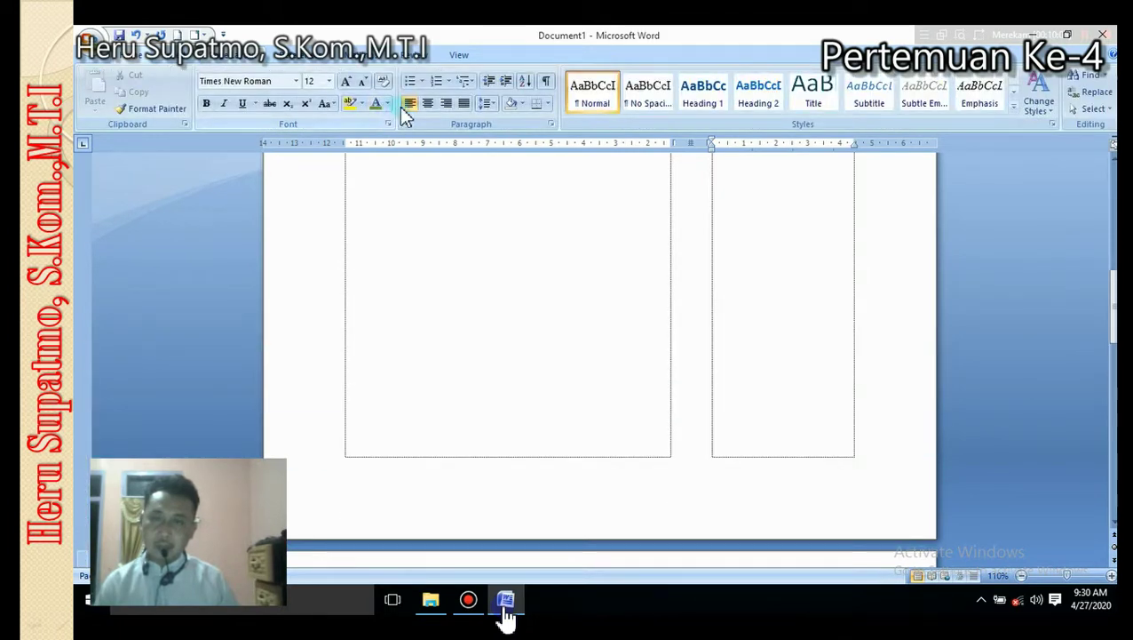
pyautogui.scroll(-2, 404, 124)
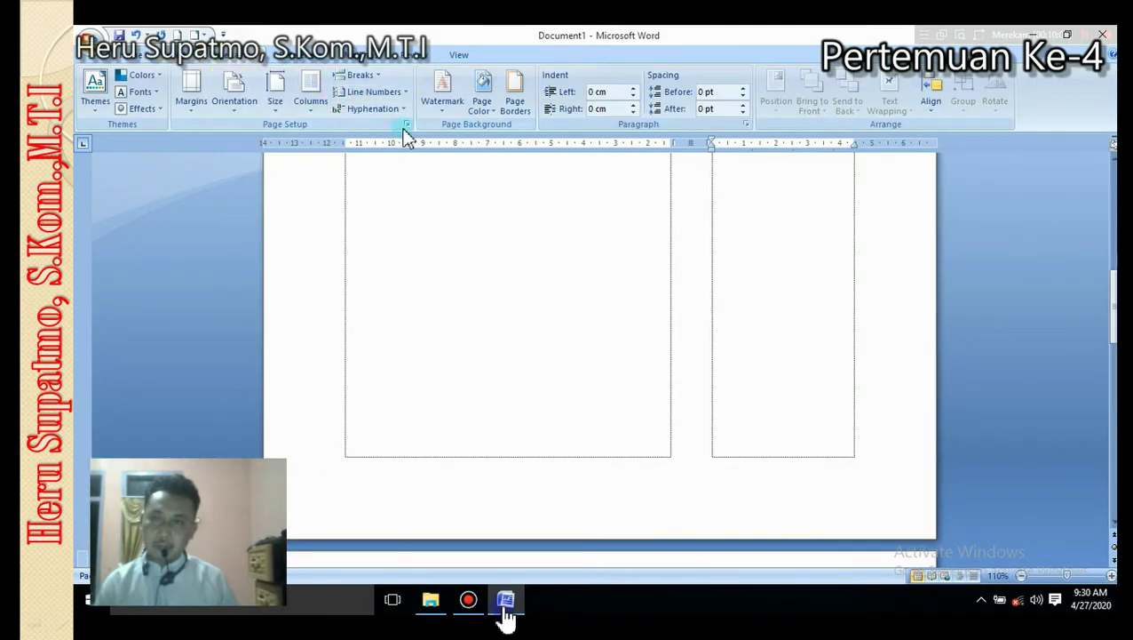
# - Through the line numbering options, set the vertical page alignment to Center for the whole document and inspect the pages
pyautogui.click(400, 100)
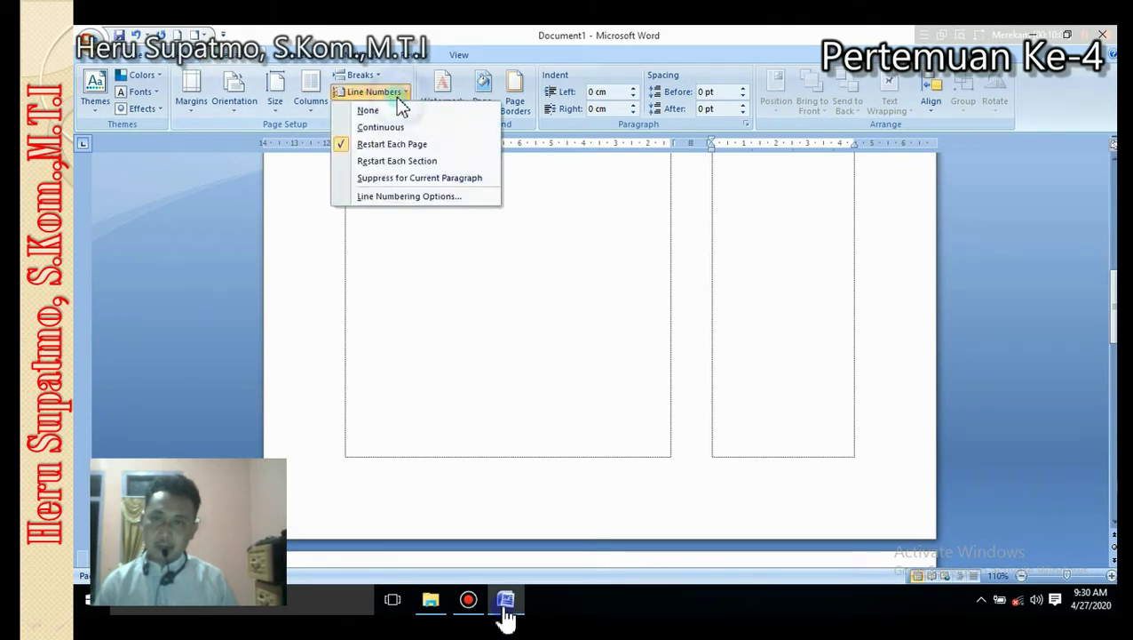
pyautogui.click(455, 197)
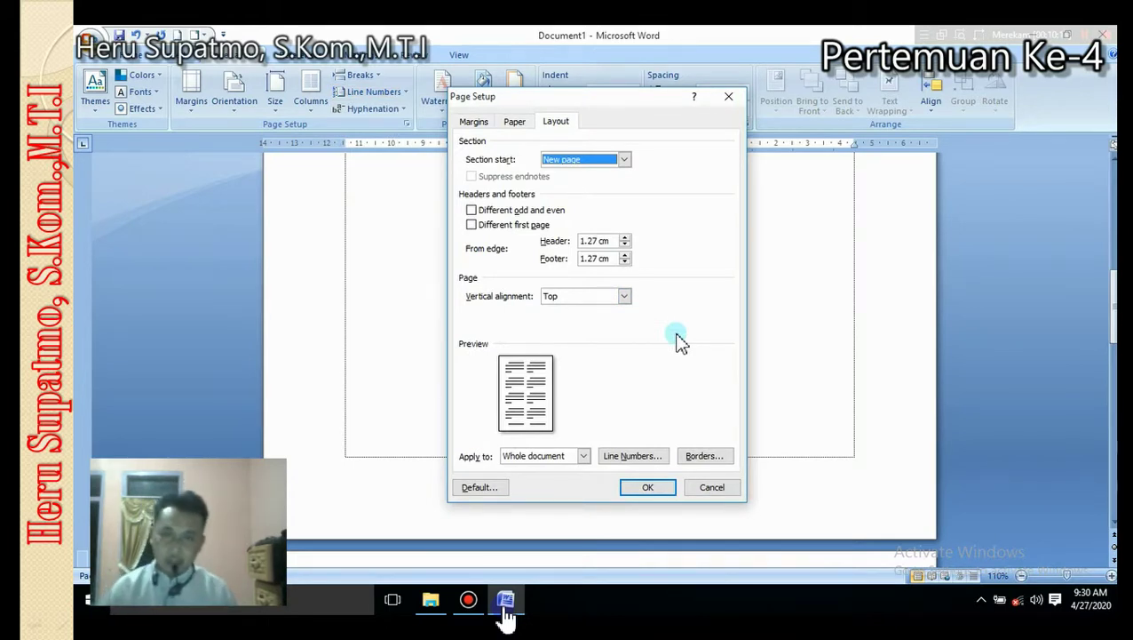
pyautogui.click(626, 160)
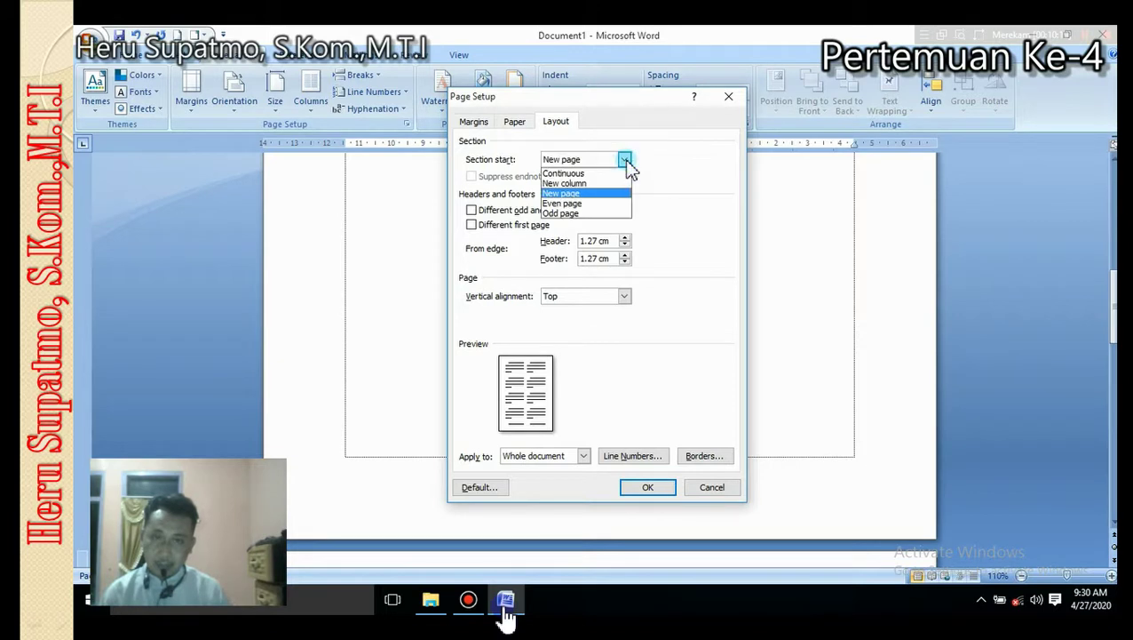
pyautogui.click(668, 192)
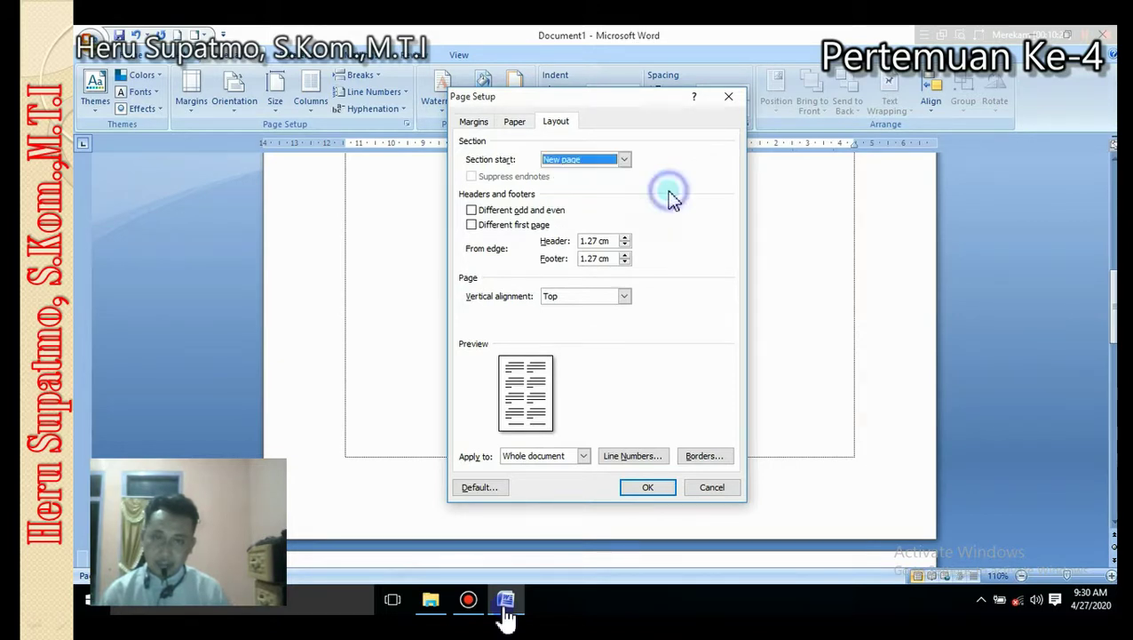
pyautogui.click(624, 296)
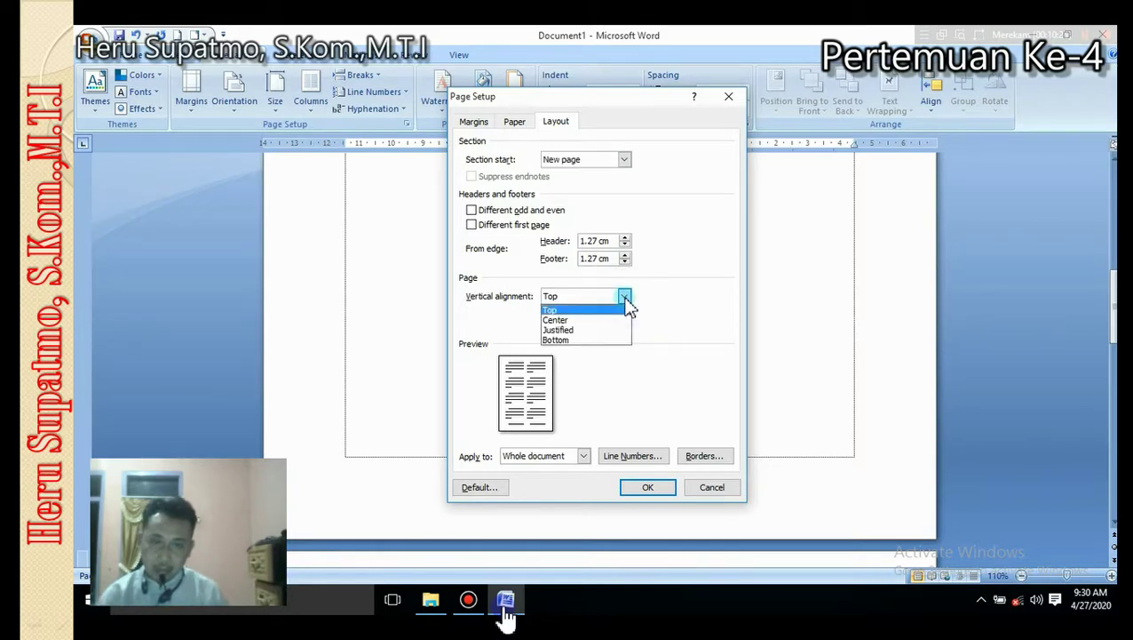
pyautogui.click(592, 319)
pyautogui.click(651, 489)
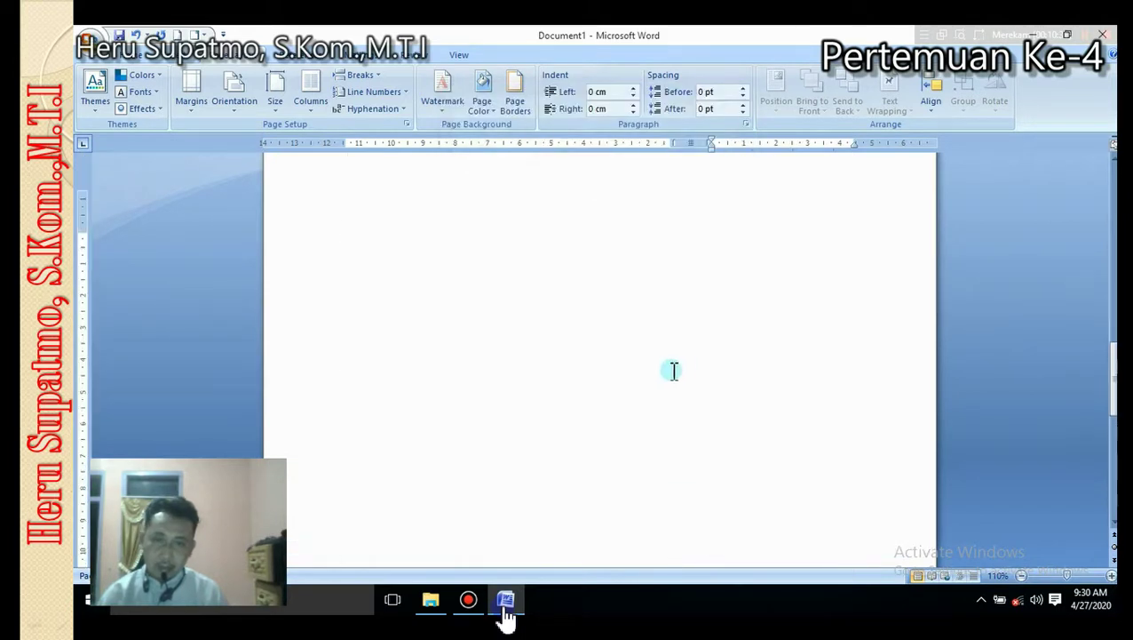
pyautogui.scroll(5, 674, 371)
pyautogui.scroll(-5, 689, 369)
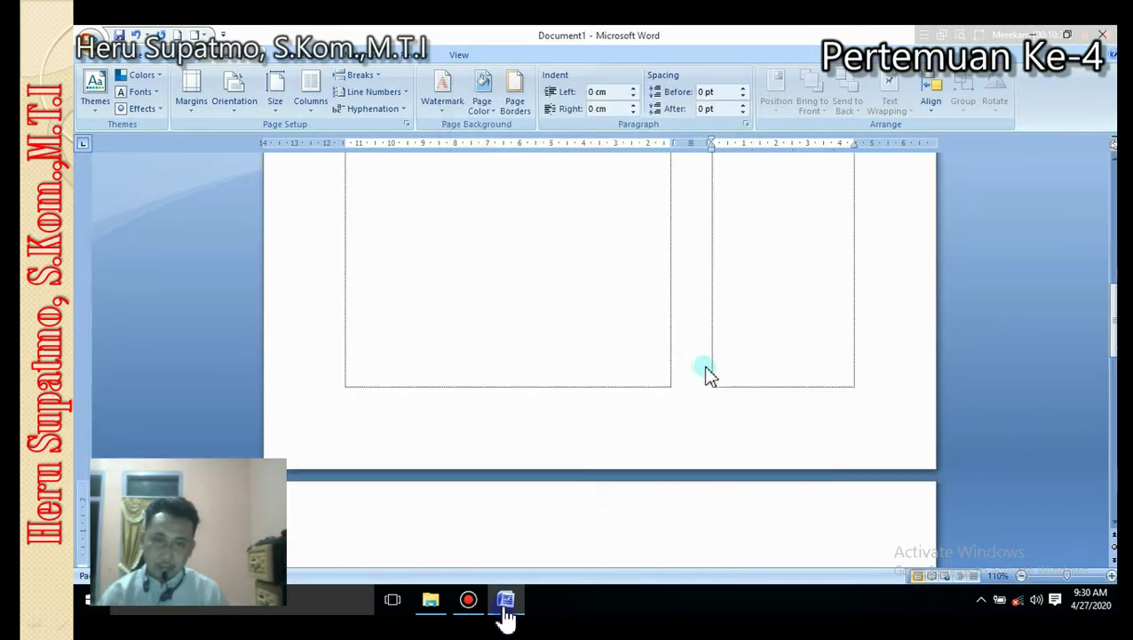
pyautogui.scroll(-5, 715, 367)
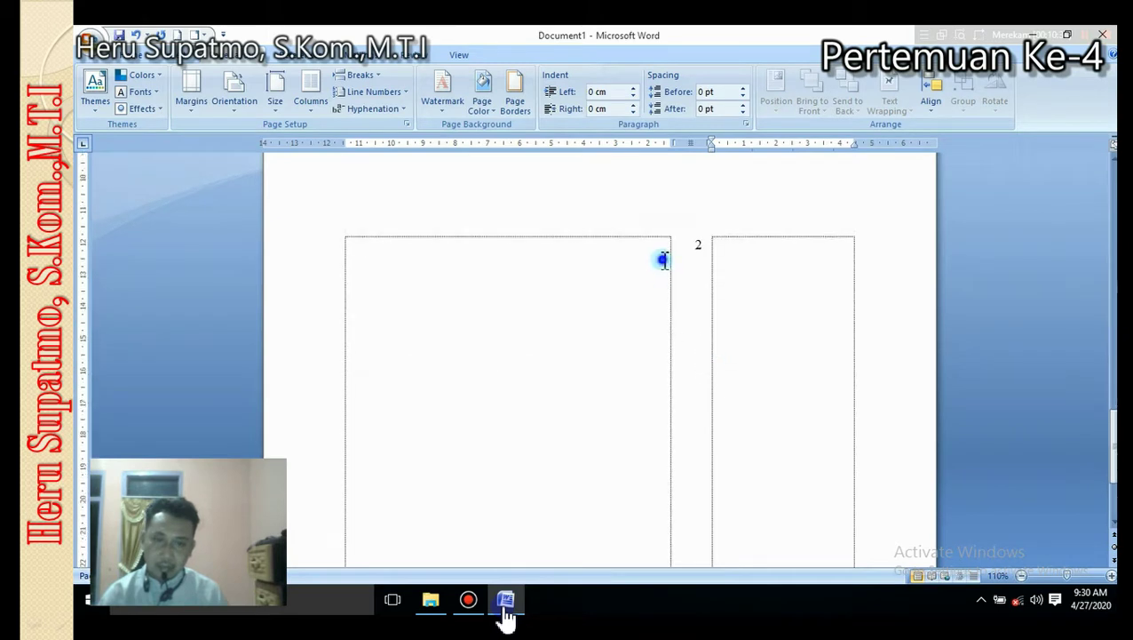
# - Enter three lines of sample text in the wide column of the last page: "fgfdgfgfgfg", "ghjghjghj" and "gfhhh"
pyautogui.click(668, 255)
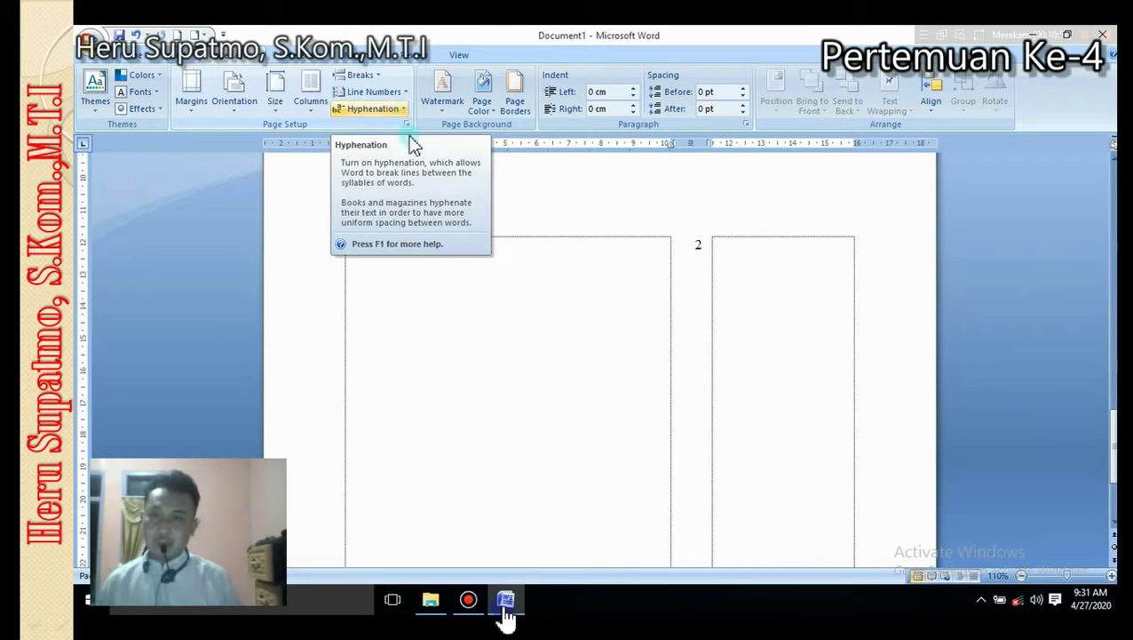
pyautogui.click(471, 291)
pyautogui.write('fgfdgfg')
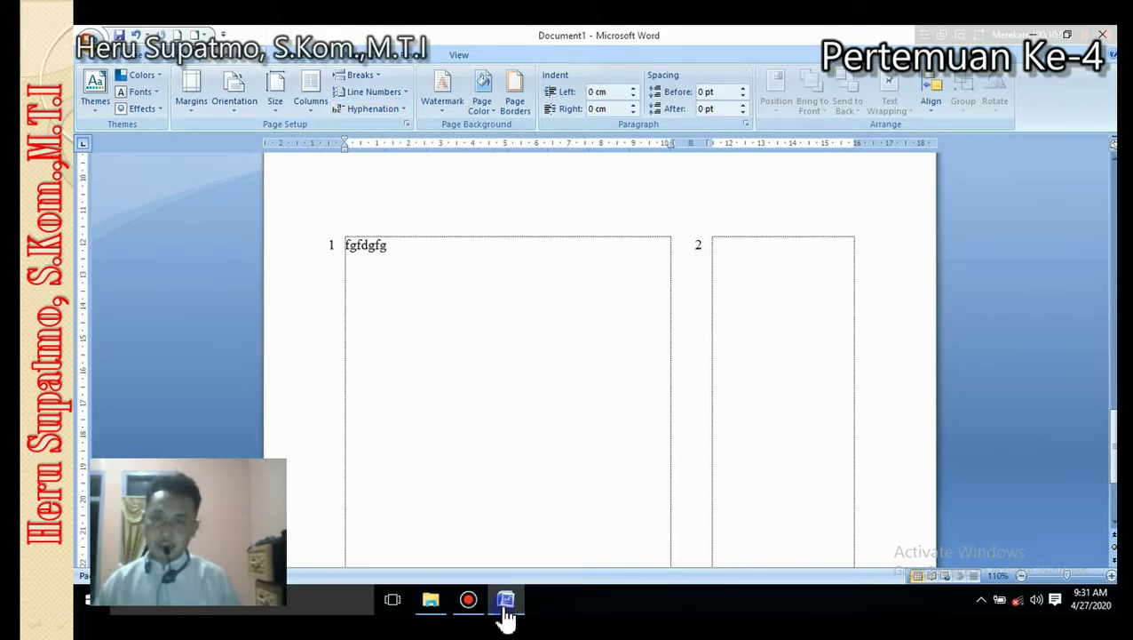
pyautogui.write('fgfg')
pyautogui.press('Return')
pyautogui.write('ghjghjghj')
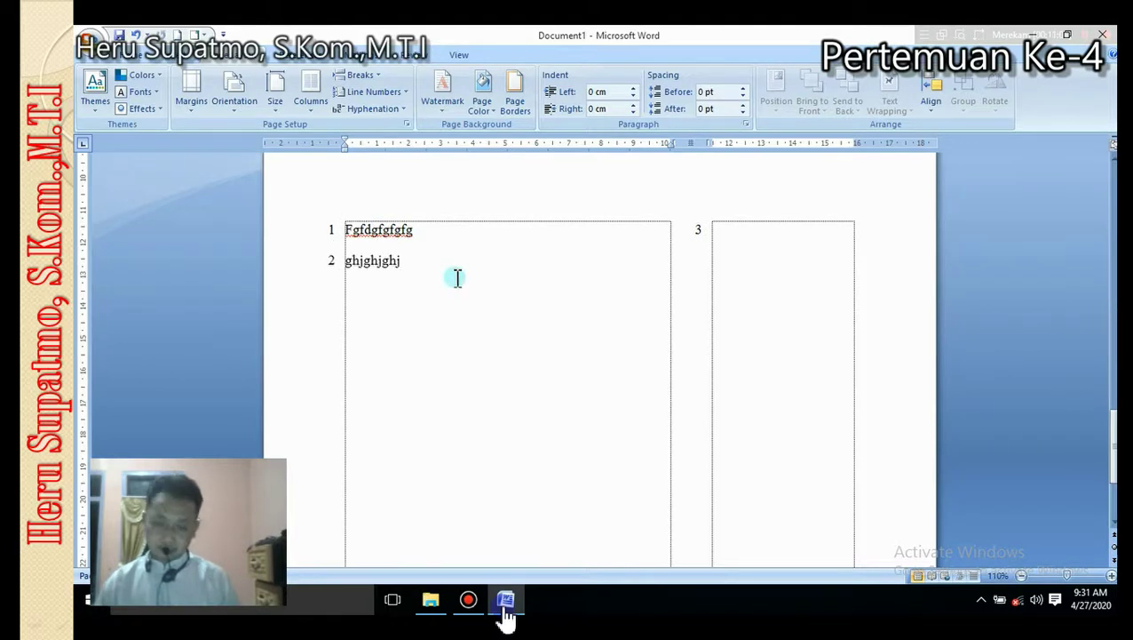
pyautogui.press('Return')
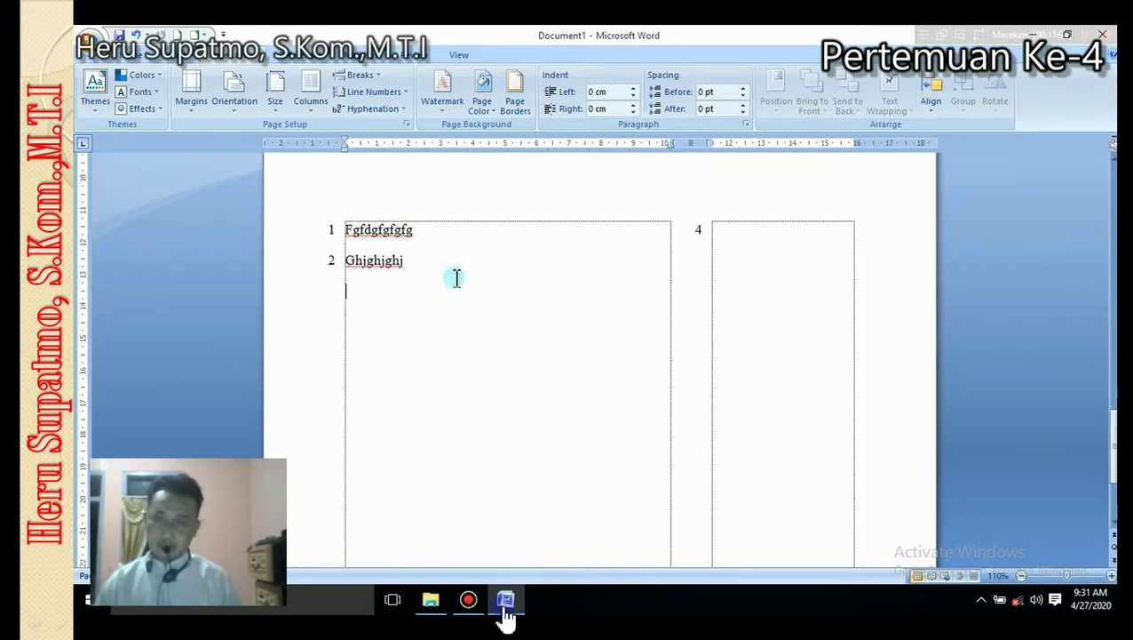
pyautogui.write('gfhhh')
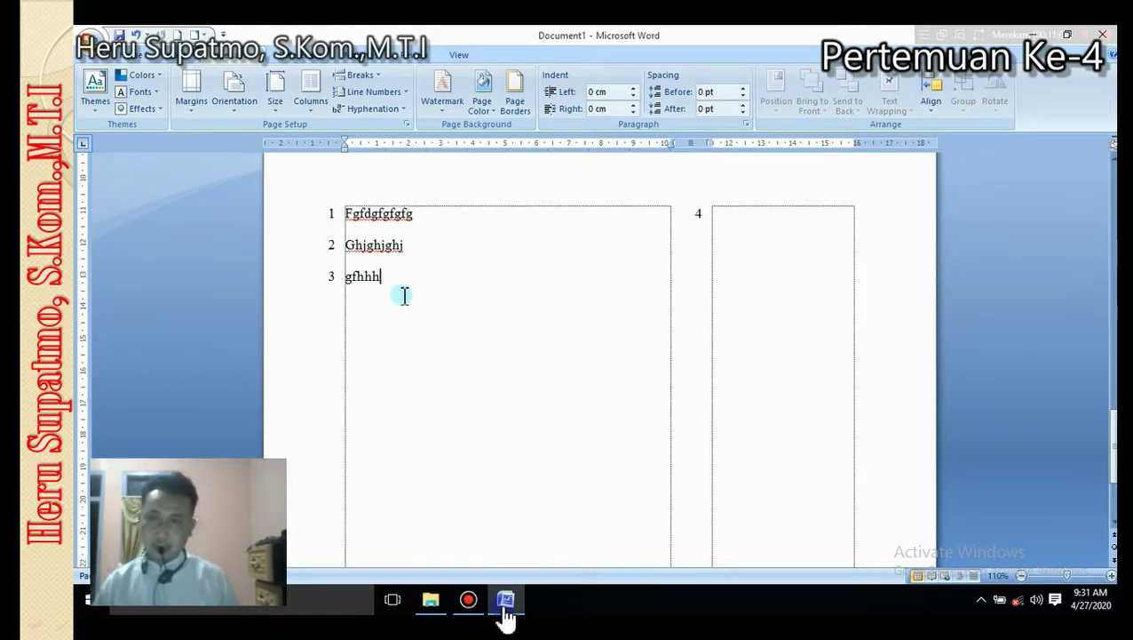
# - Select the three sample lines and set hyphenation to Automatic
pyautogui.moveTo(400, 296); pyautogui.dragTo(344, 223)
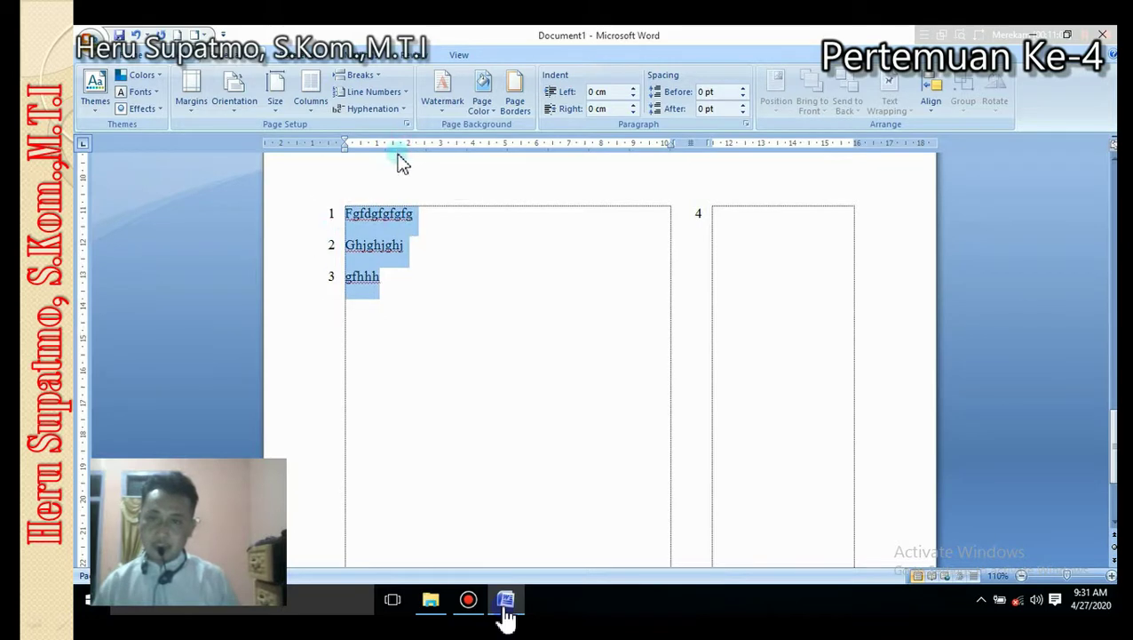
pyautogui.click(397, 111)
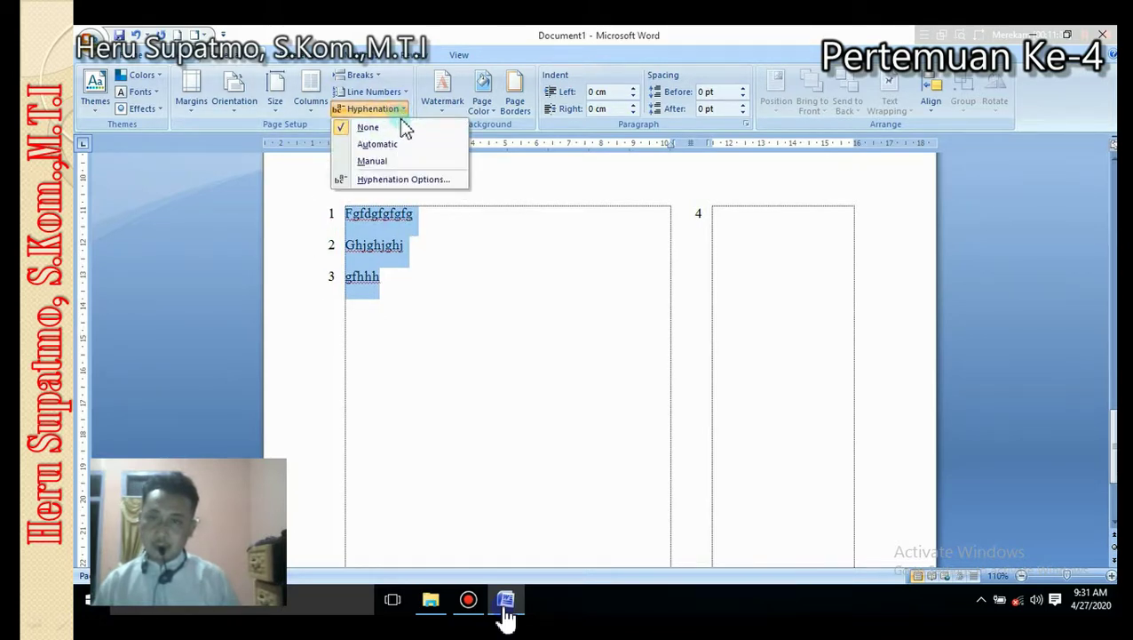
pyautogui.click(411, 145)
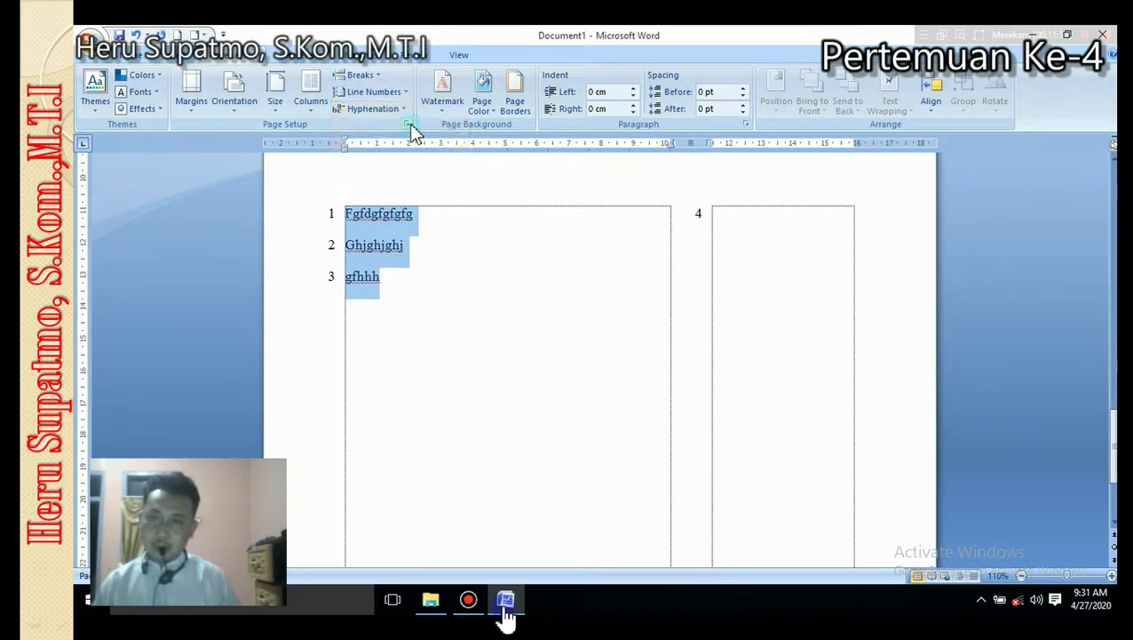
# - Run Manual hyphenation on the three selected sample lines and continue it through the remainder of the document
pyautogui.click(398, 92)
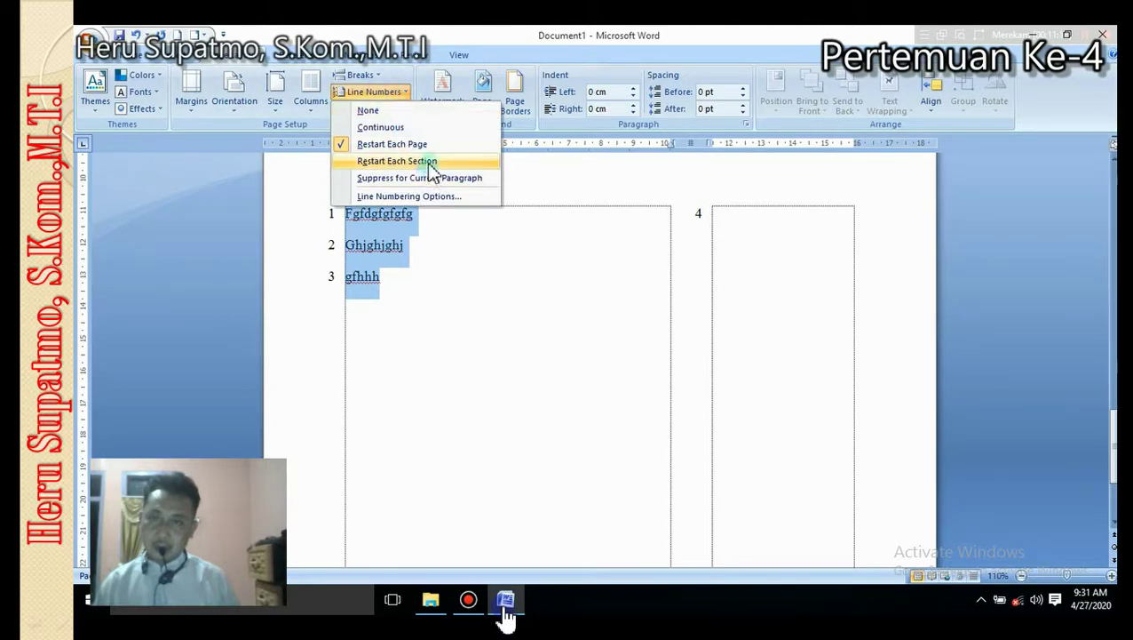
pyautogui.click(399, 89)
pyautogui.click(405, 111)
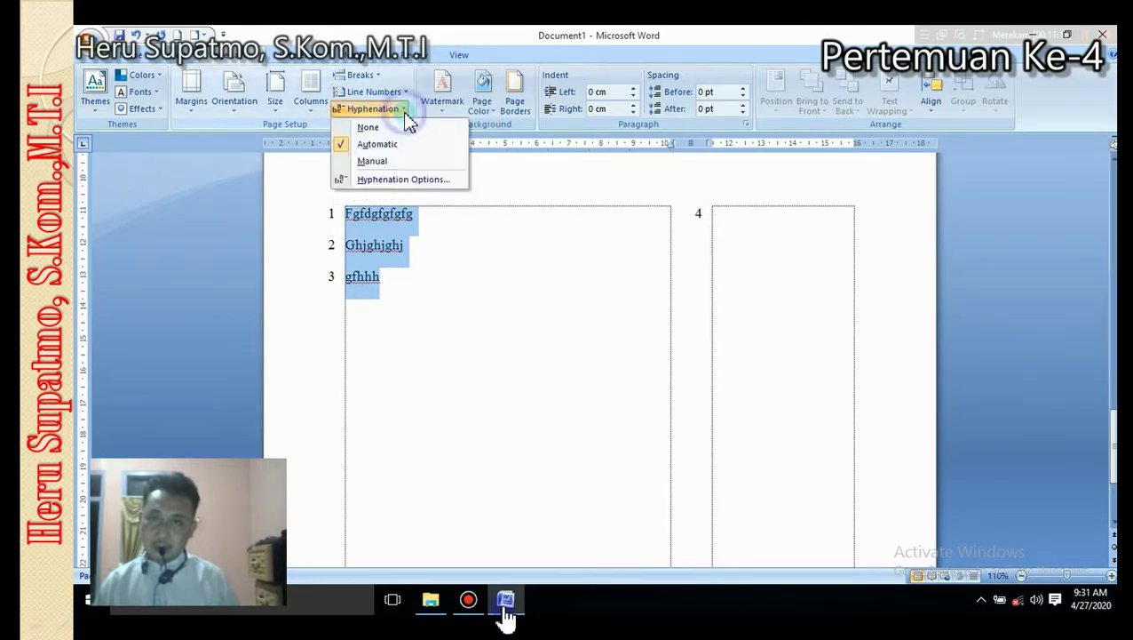
pyautogui.click(411, 159)
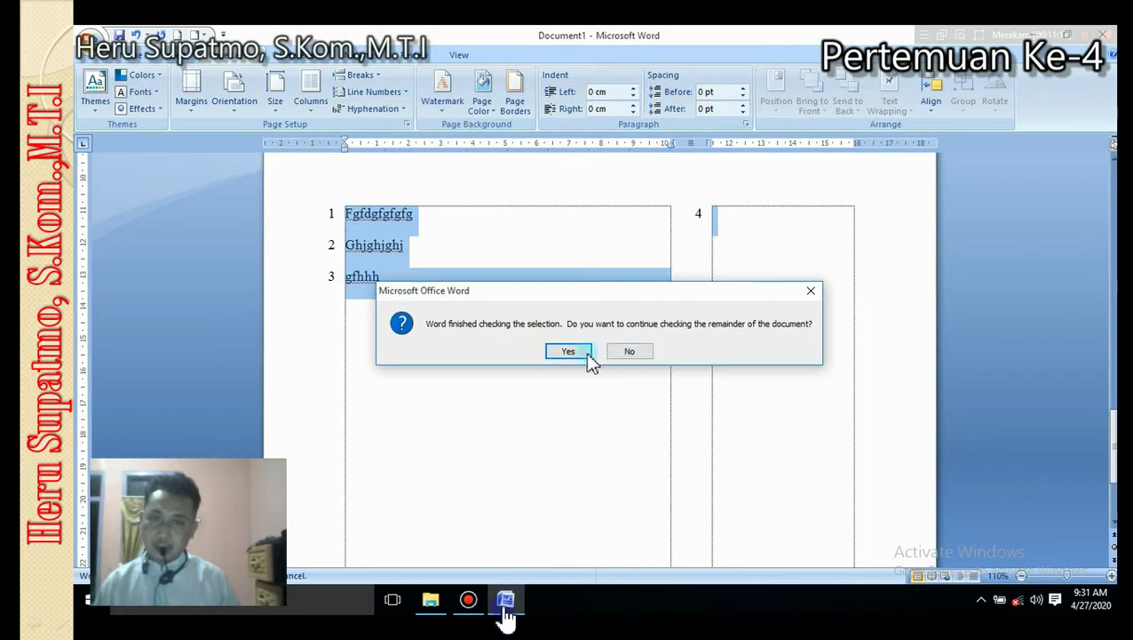
pyautogui.click(585, 354)
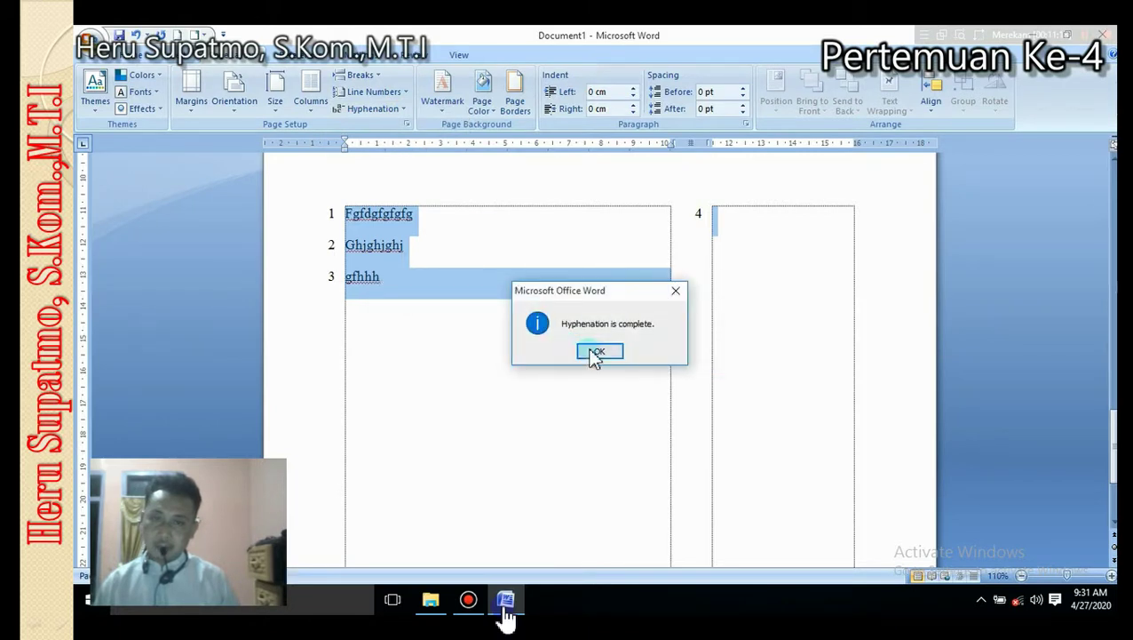
pyautogui.click(596, 353)
# - Replace the selected sample lines with the single line "hfghfhfghf"
pyautogui.write('hfghfhfghf')
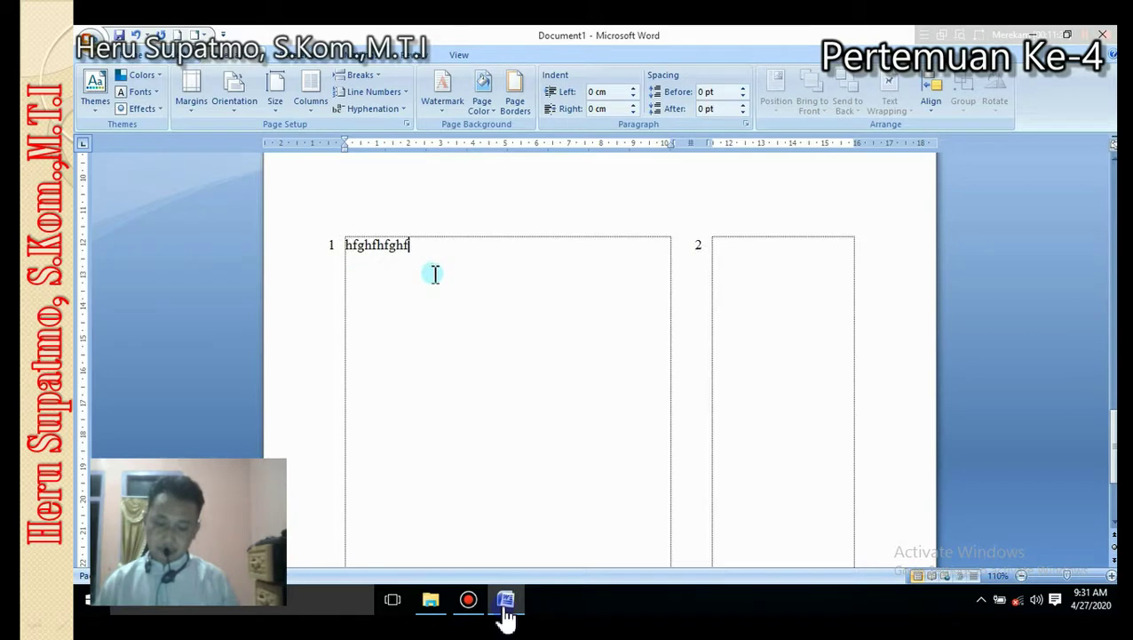
pyautogui.press('Return')
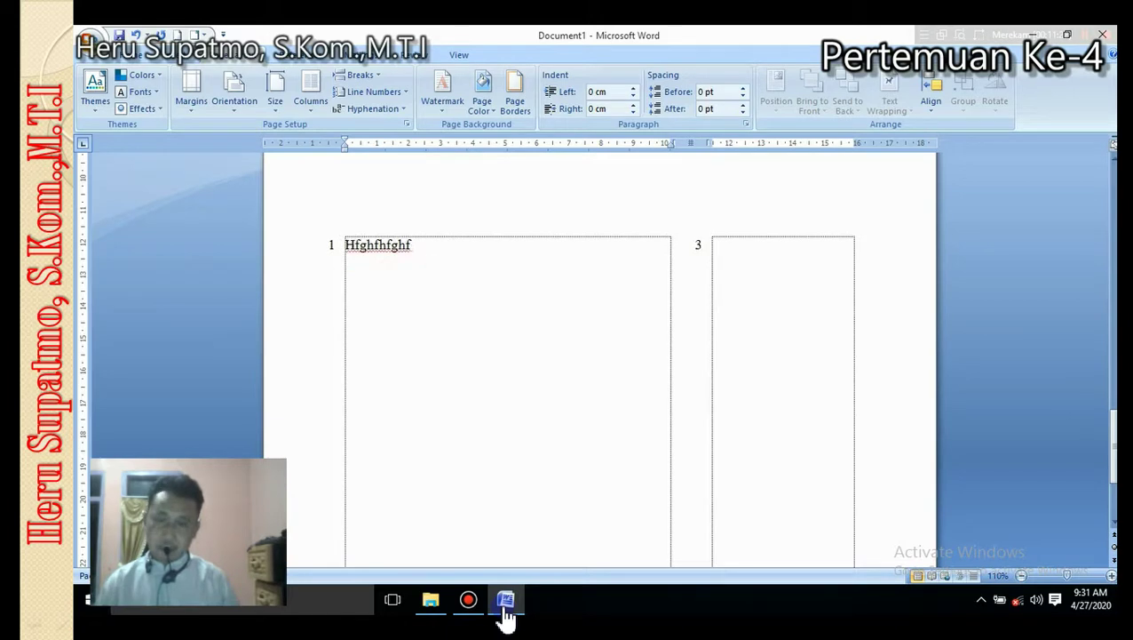
# - Select the sample line, review the settings in the Hyphenation options, and close them without applying anything
pyautogui.tripleClick(433, 245)
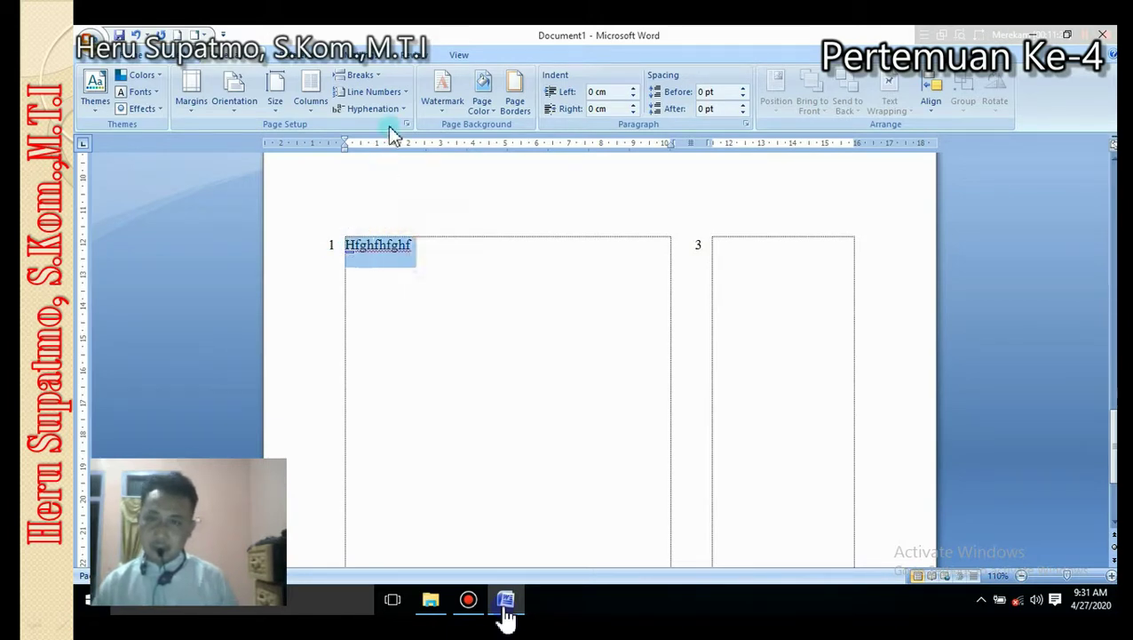
pyautogui.click(407, 114)
pyautogui.click(433, 180)
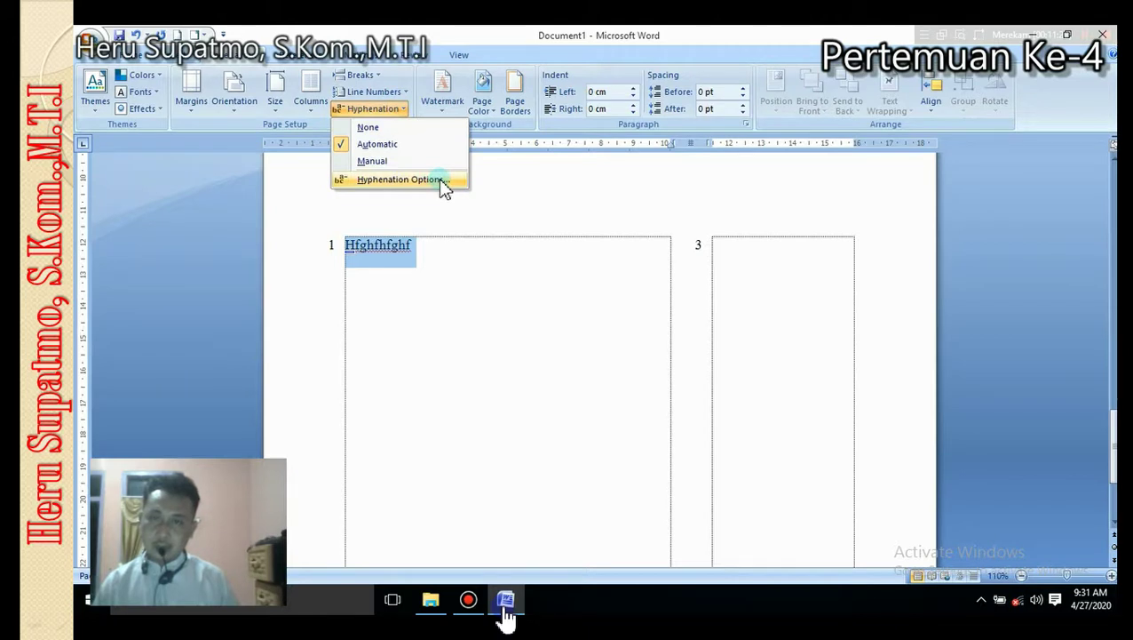
pyautogui.click(435, 180)
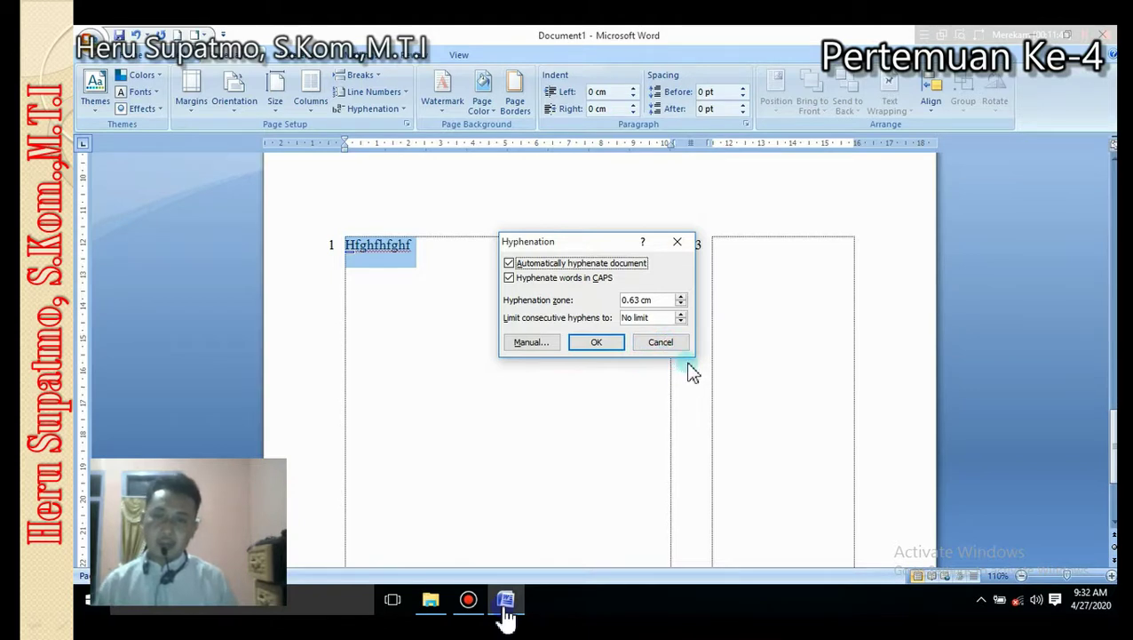
pyautogui.click(664, 342)
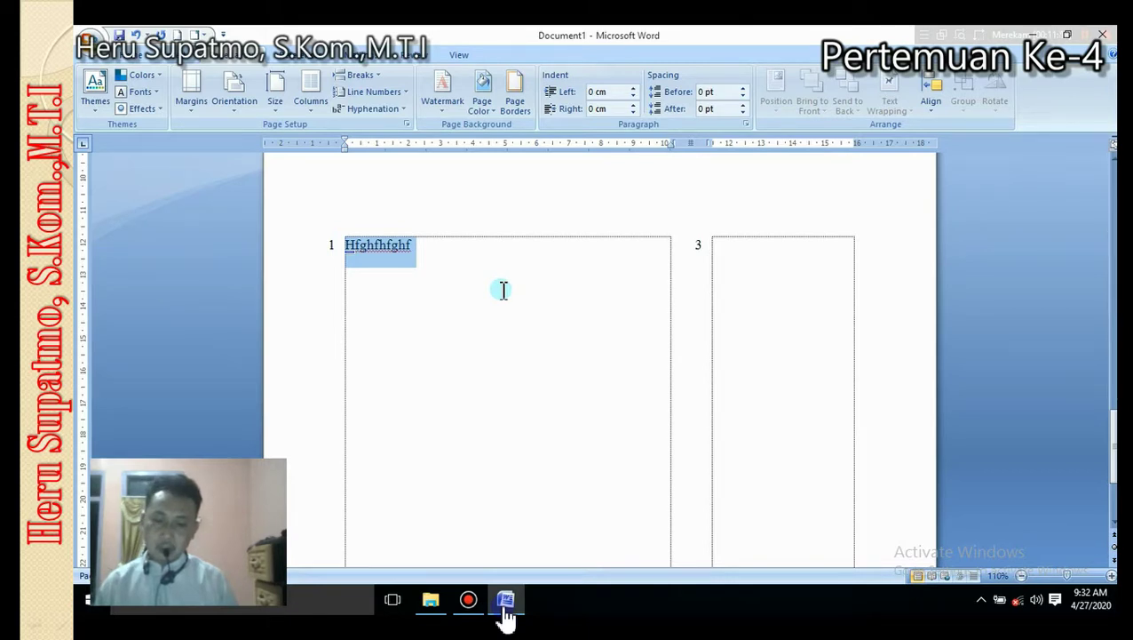
# - Delete the sample line from the wide column of the last page
pyautogui.click(423, 256)
pyautogui.click(414, 257)
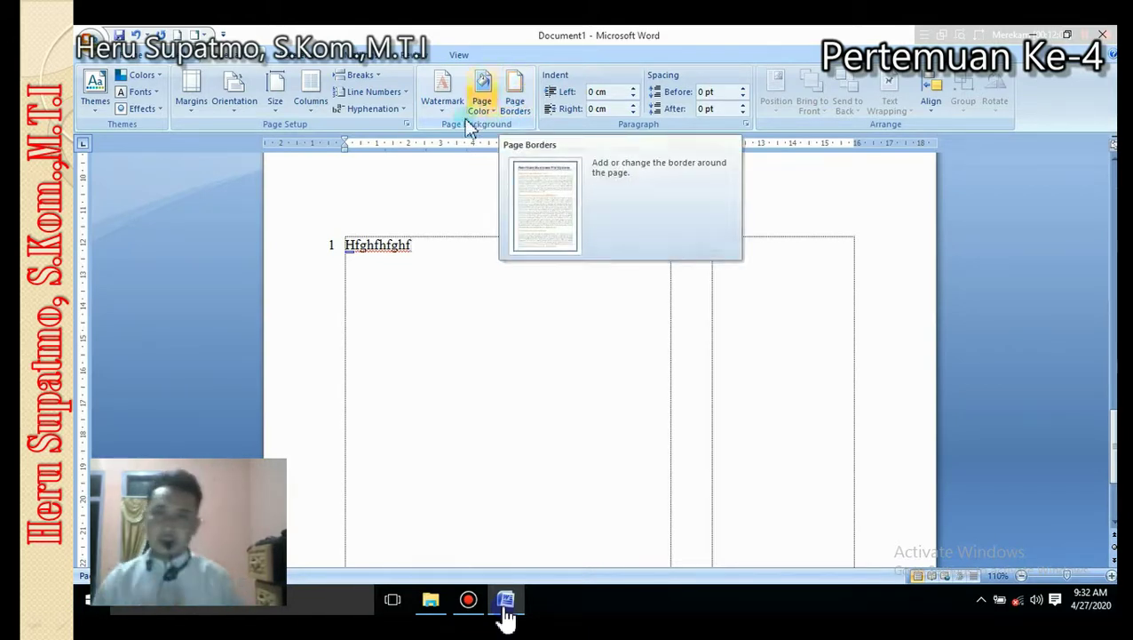
pyautogui.moveTo(435, 255); pyautogui.dragTo(324, 263)
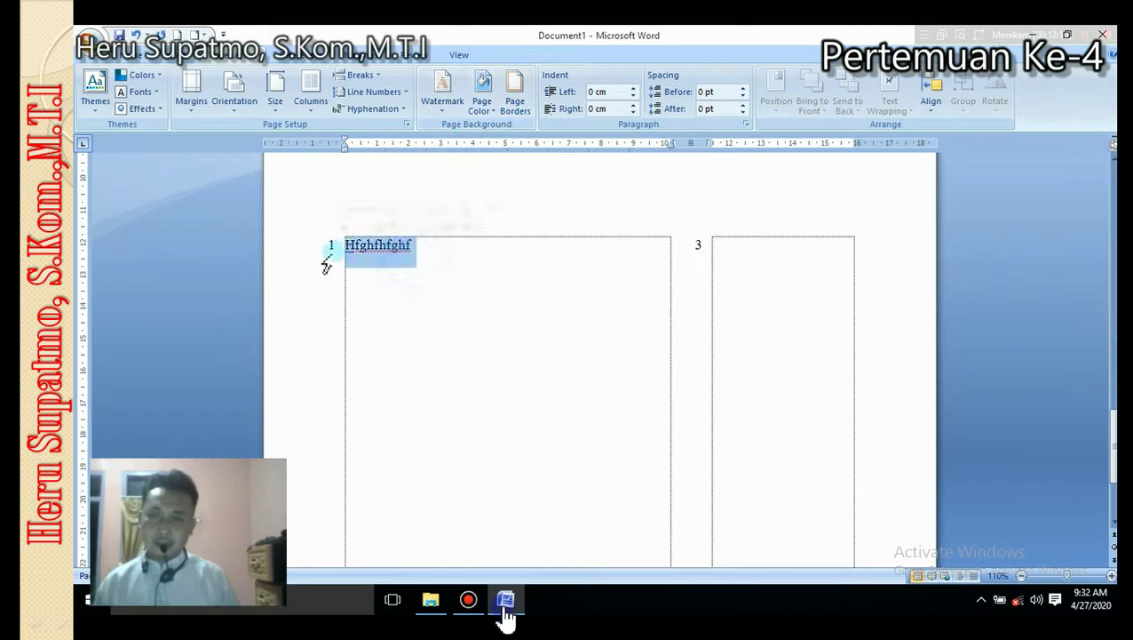
pyautogui.press('Delete')
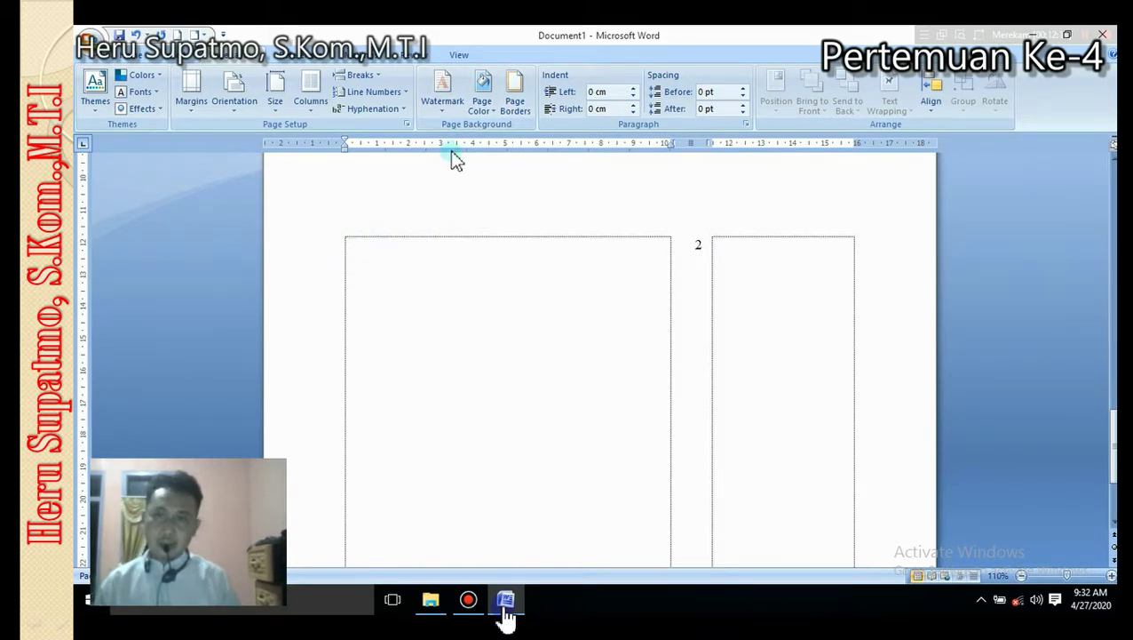
# - Apply the CONFIDENTIAL 1 watermark and inspect it on the document's pages
pyautogui.click(441, 108)
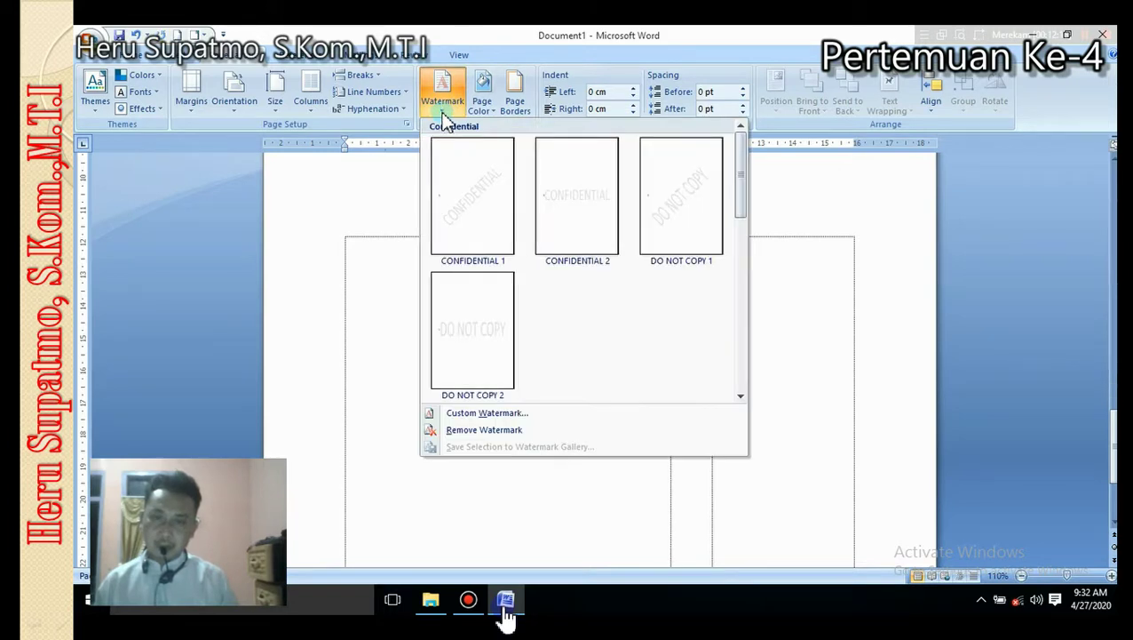
pyautogui.click(479, 229)
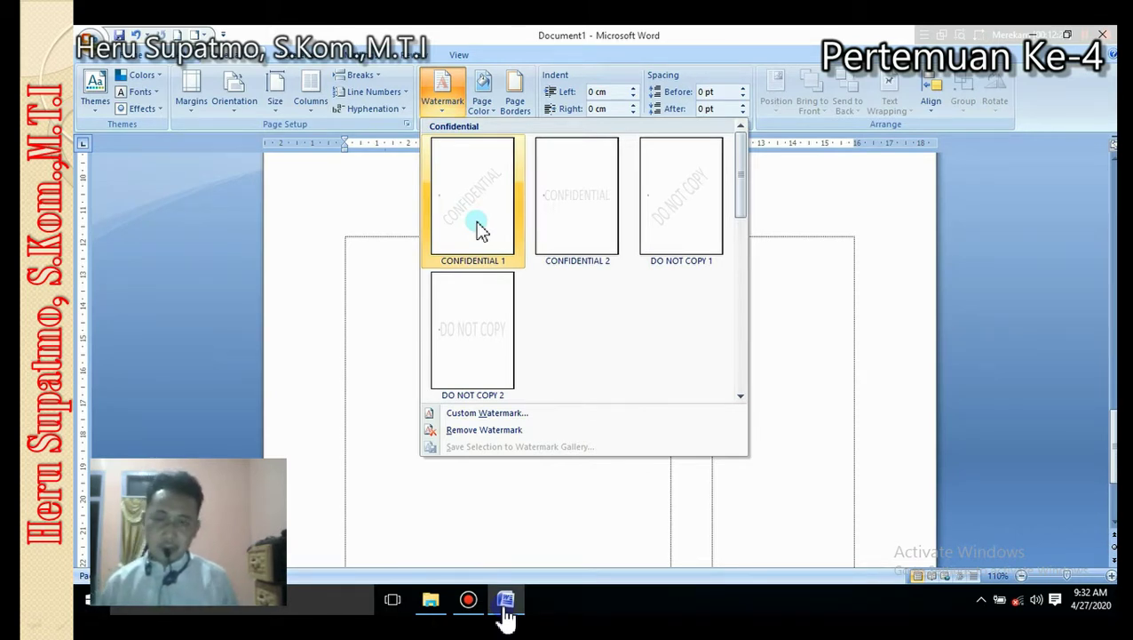
pyautogui.click(505, 322)
pyautogui.scroll(3, 561, 329)
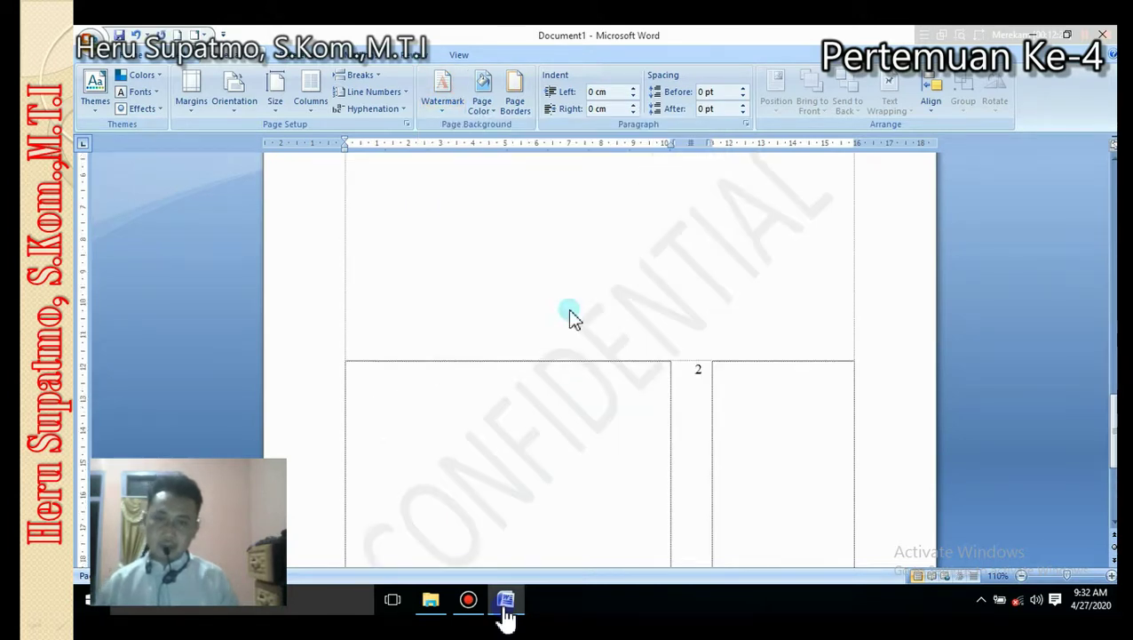
pyautogui.scroll(-10, 675, 320)
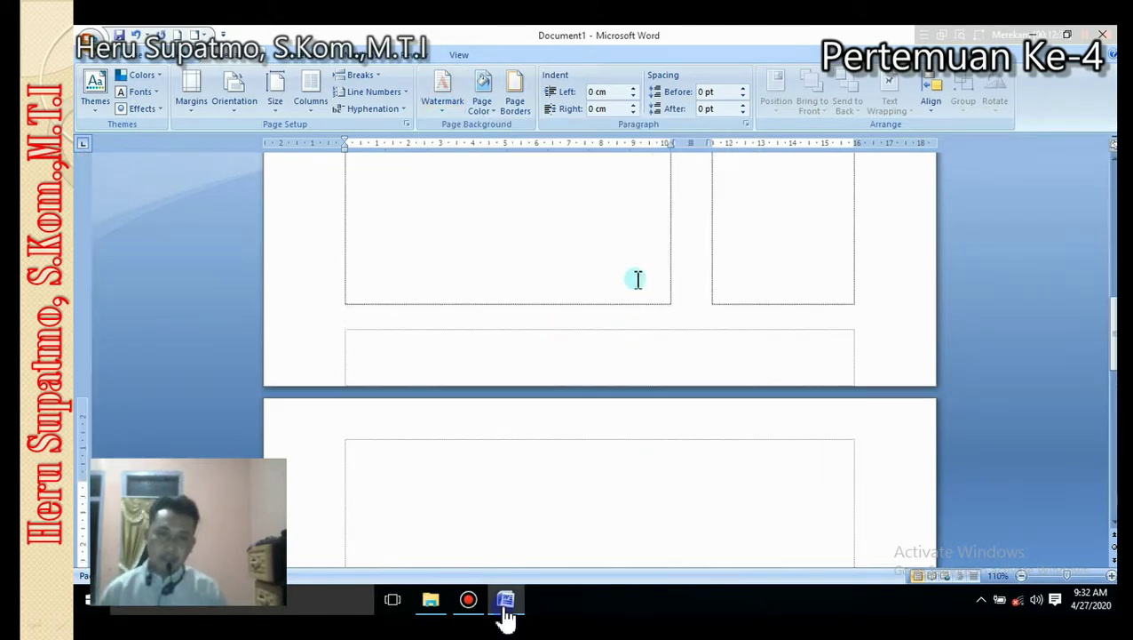
pyautogui.scroll(6, 647, 293)
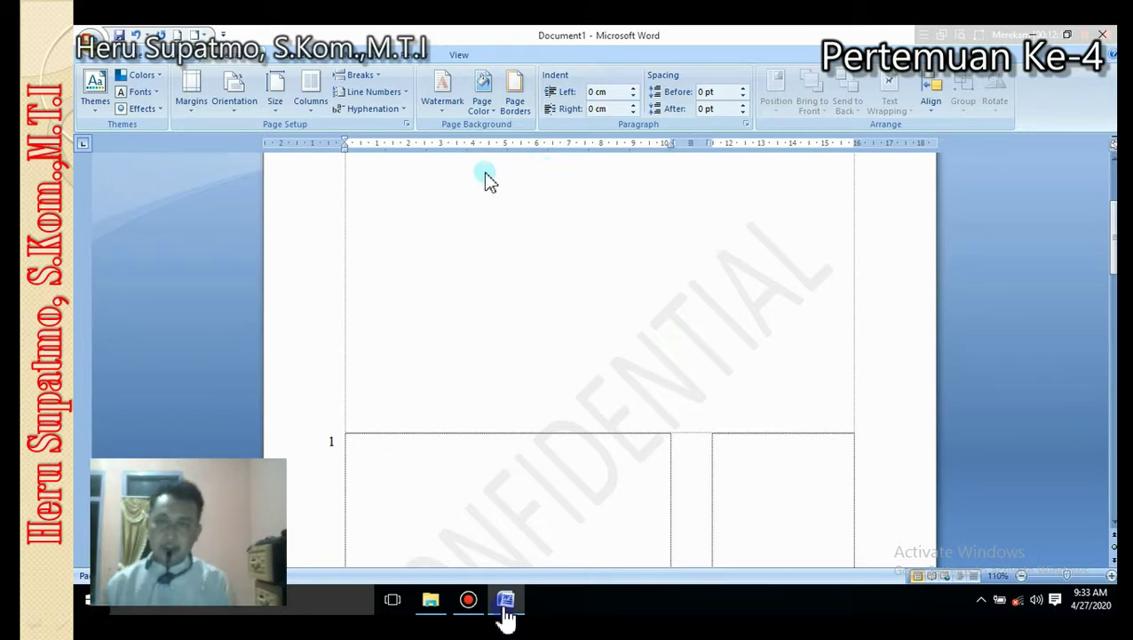
# - Switch the watermark to the CONFIDENTIAL 2 design and inspect it on the page
pyautogui.click(437, 116)
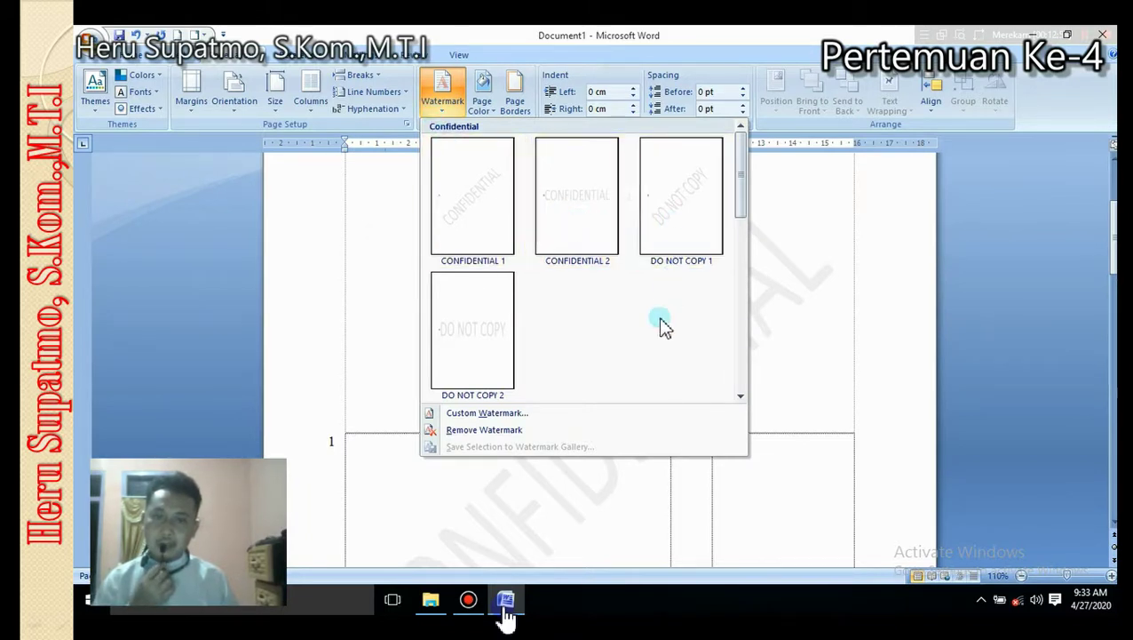
pyautogui.click(591, 243)
pyautogui.scroll(-2, 615, 320)
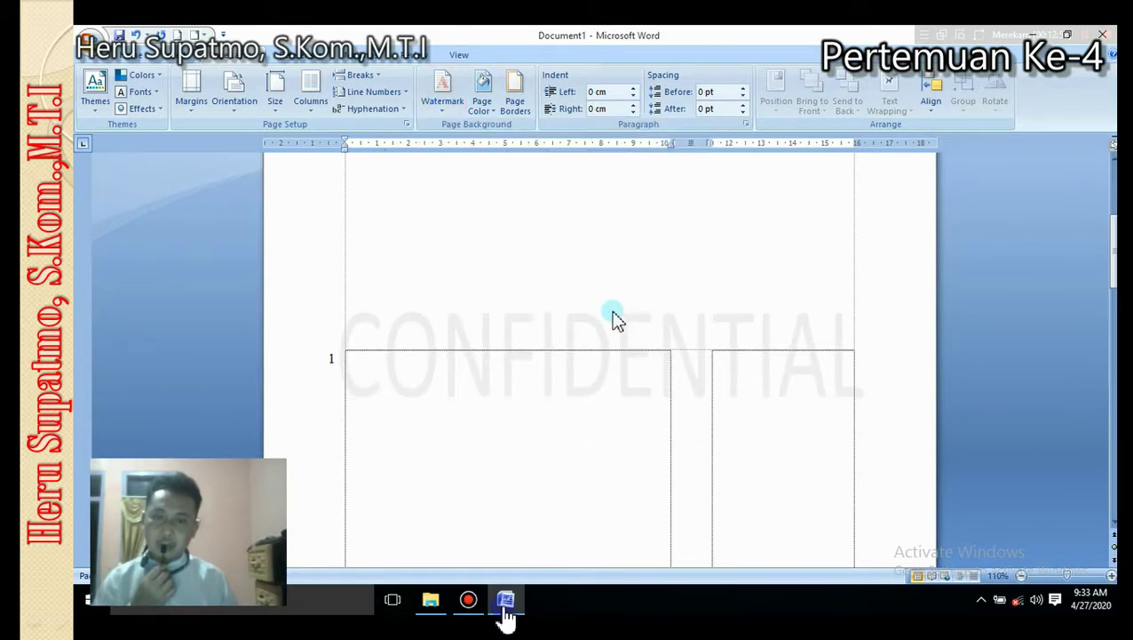
pyautogui.scroll(-2, 613, 315)
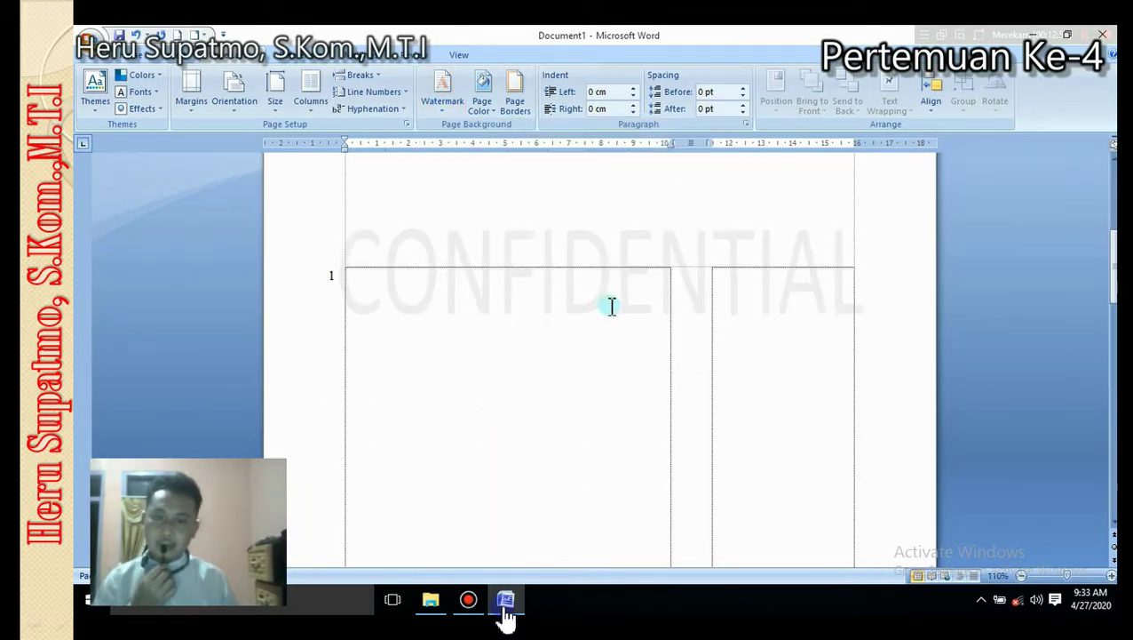
# - Customize the text watermark so that it shows the presenter's name instead of CONFIDENTIAL
pyautogui.click(444, 104)
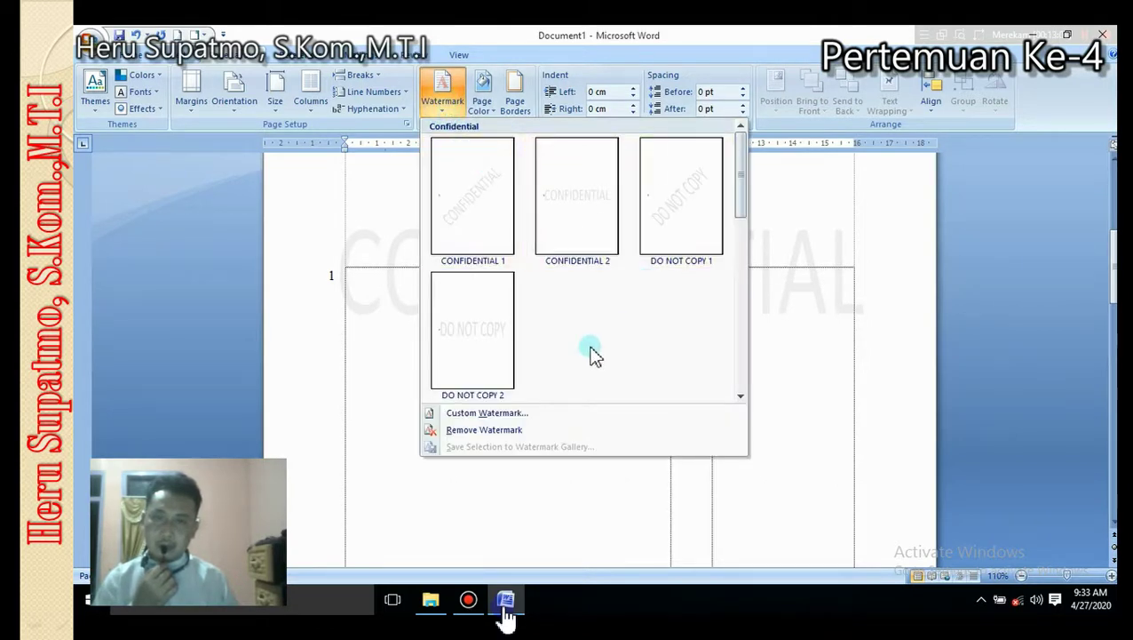
pyautogui.click(525, 414)
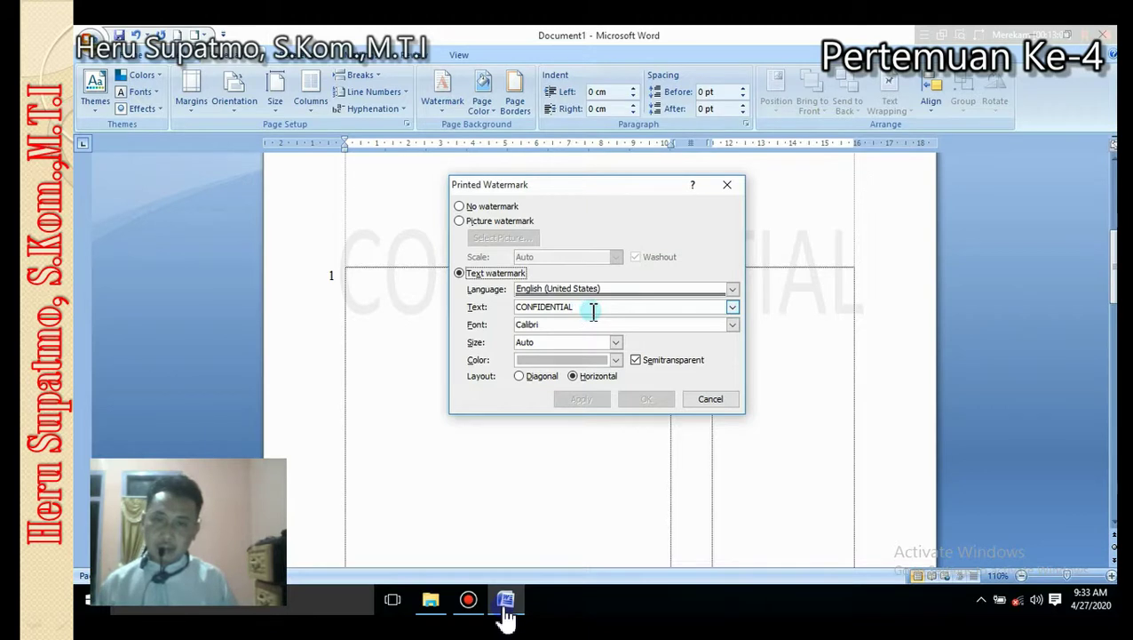
pyautogui.moveTo(593, 308); pyautogui.dragTo(487, 313)
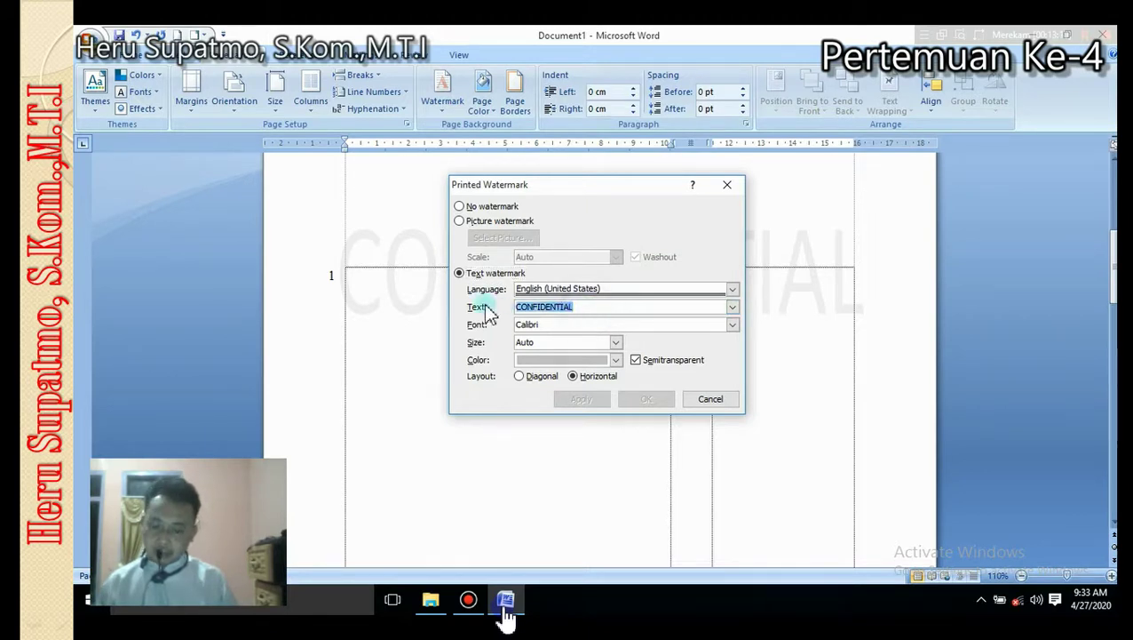
pyautogui.write('Heru supatmo')
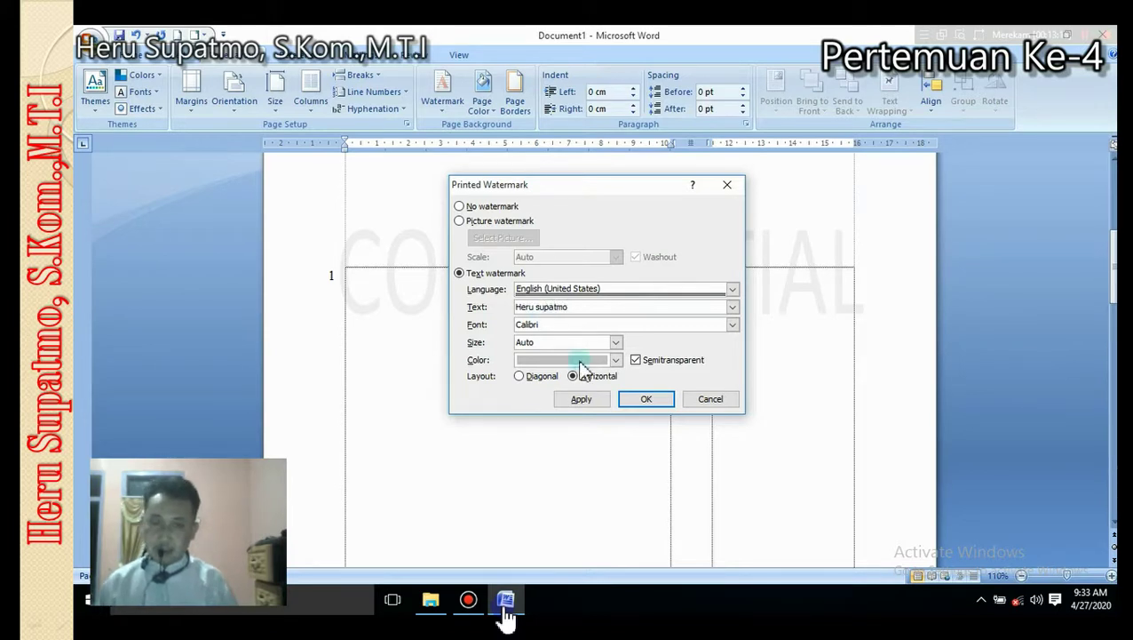
pyautogui.click(644, 399)
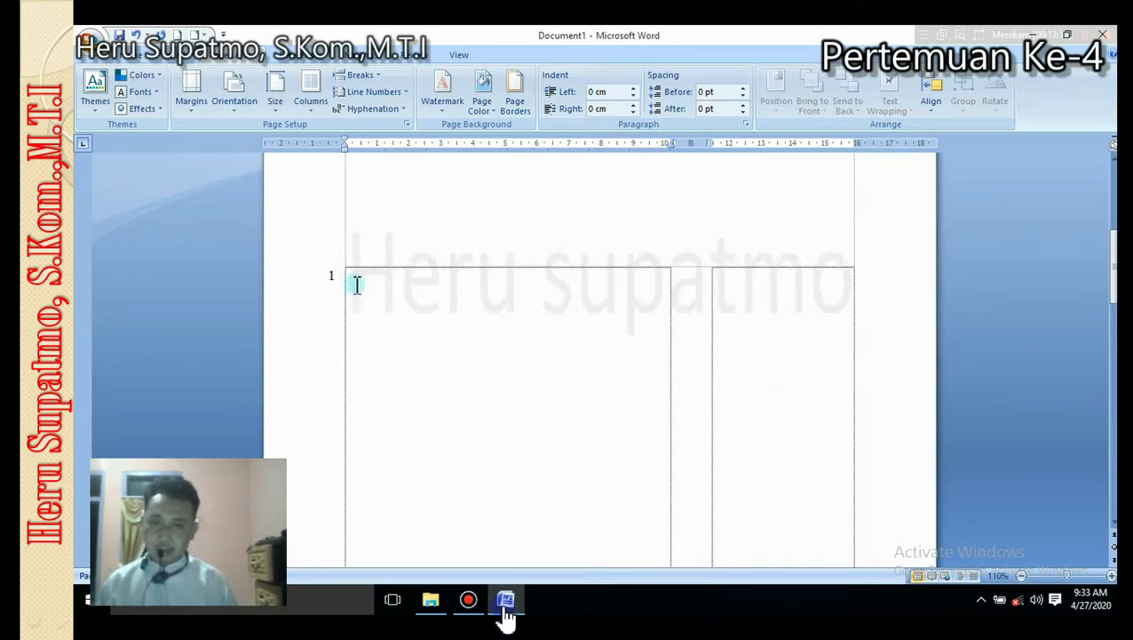
pyautogui.moveTo(356, 283); pyautogui.dragTo(564, 283)
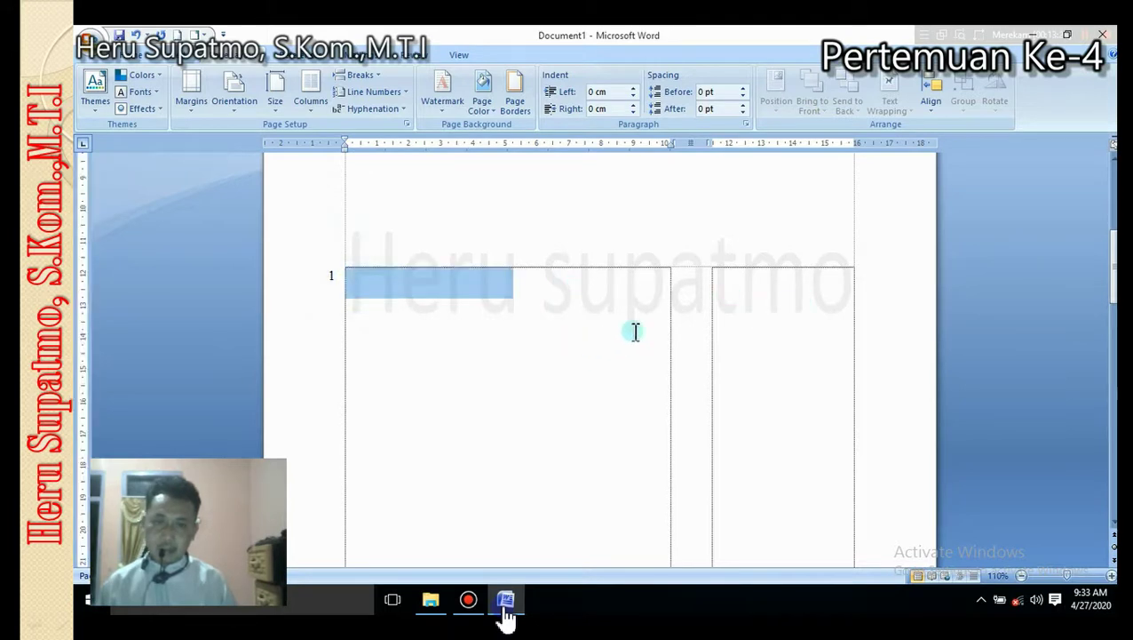
pyautogui.scroll(1, 634, 337)
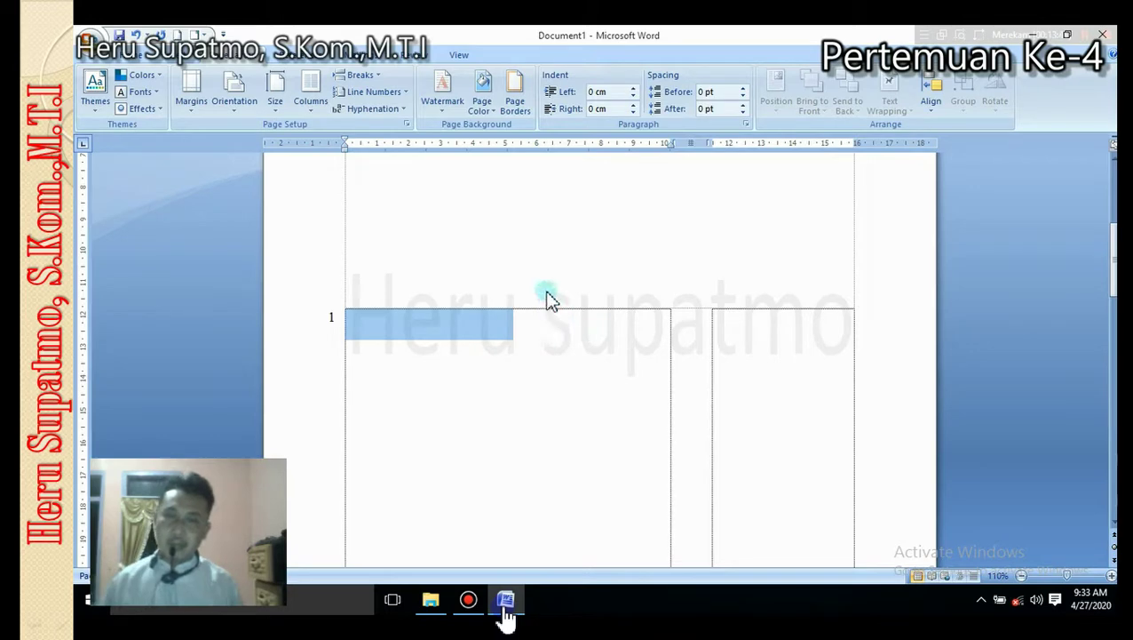
# - Change the color of the custom text watermark to the standard light blue
pyautogui.click(442, 105)
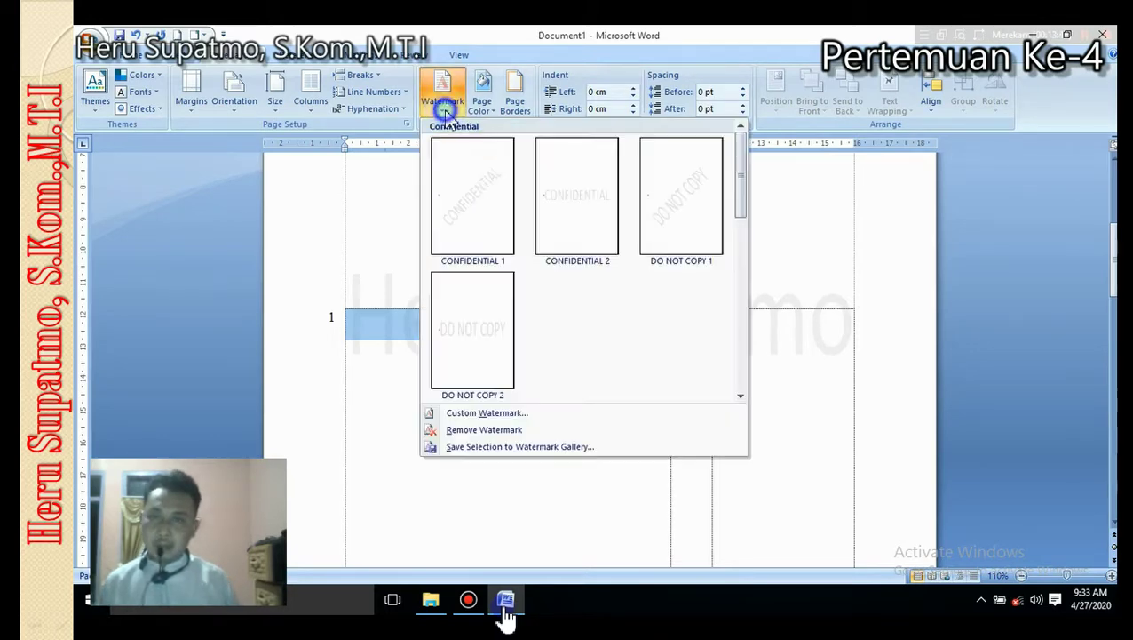
pyautogui.click(518, 416)
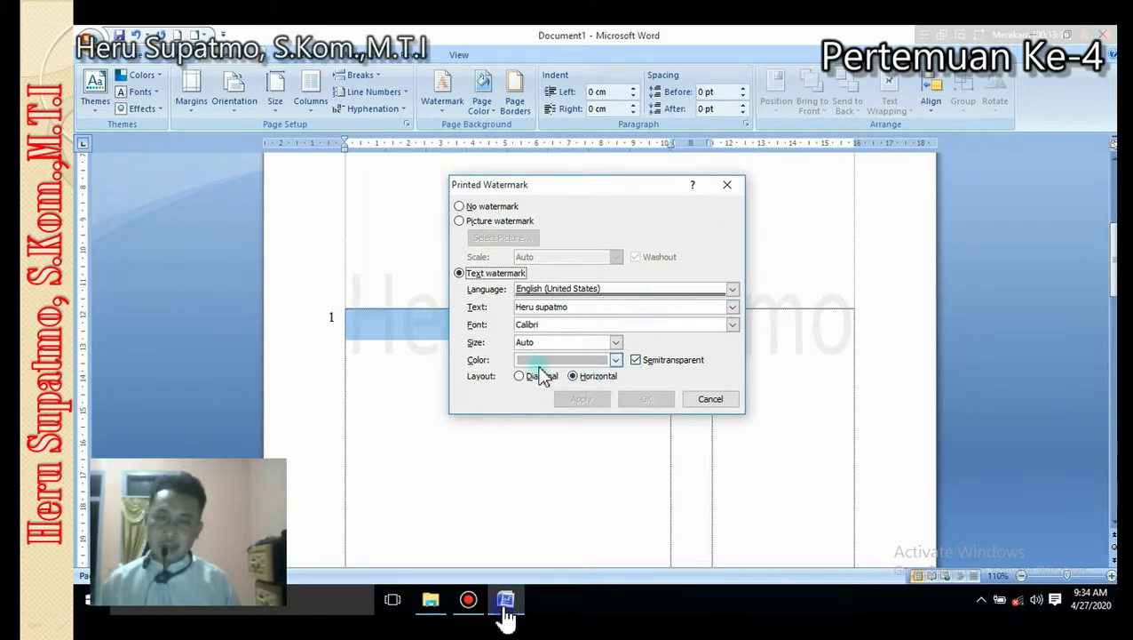
pyautogui.click(615, 360)
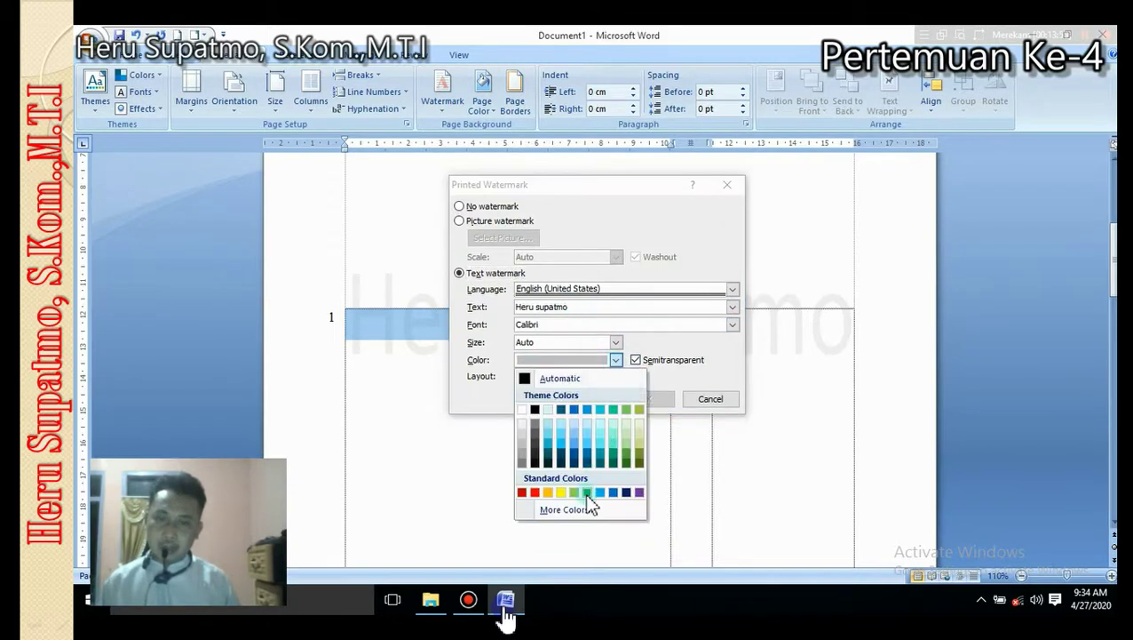
pyautogui.click(599, 492)
pyautogui.click(636, 398)
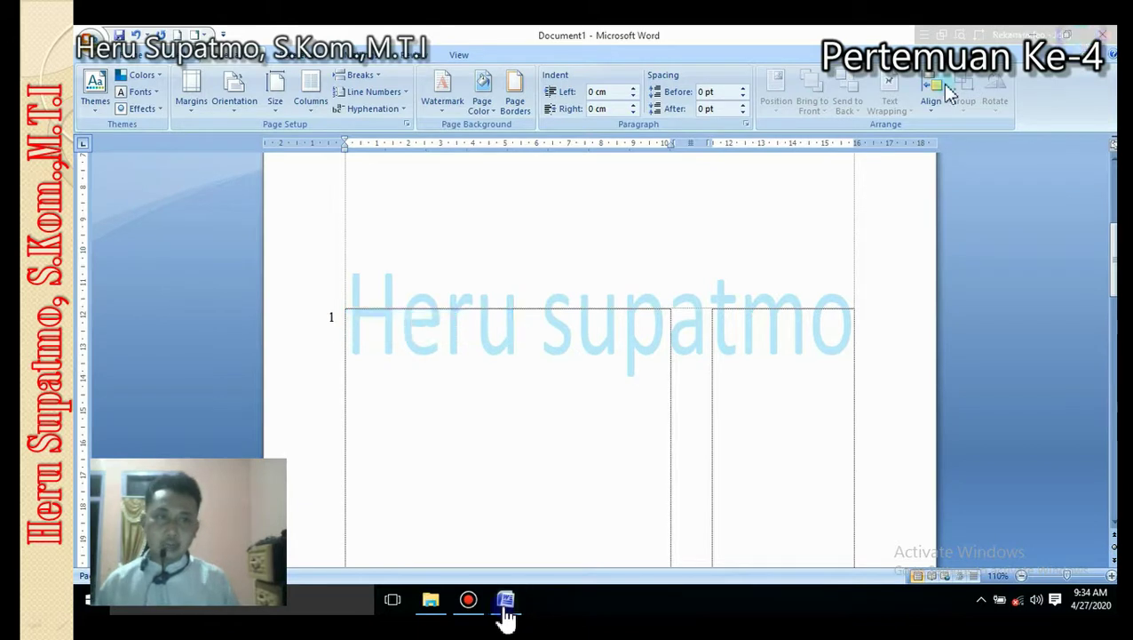
pyautogui.click(509, 229)
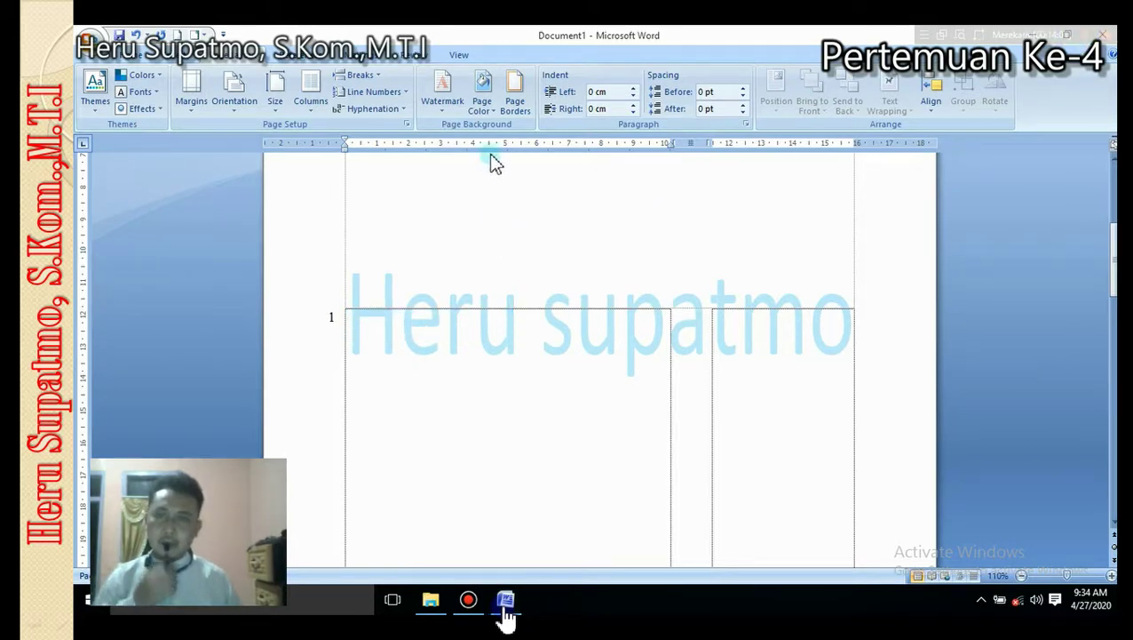
pyautogui.doubleClick(468, 260)
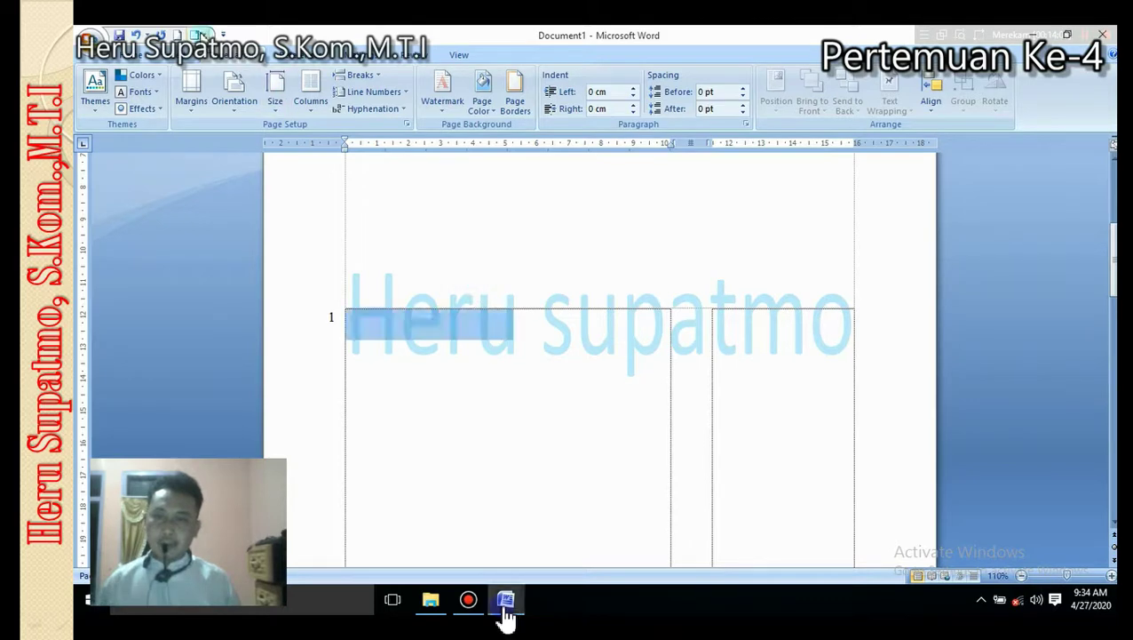
# - Create a new blank document
pyautogui.click(199, 34)
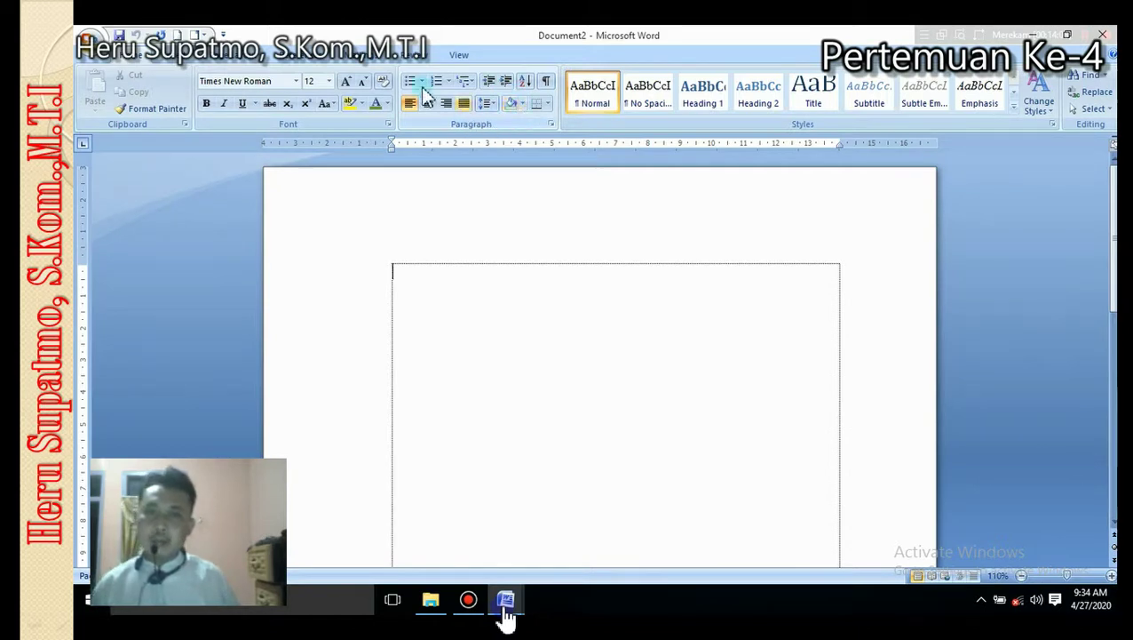
# - Set the page color to Red, Accent 2, Lighter 60% and inspect it down the page
pyautogui.click(267, 59)
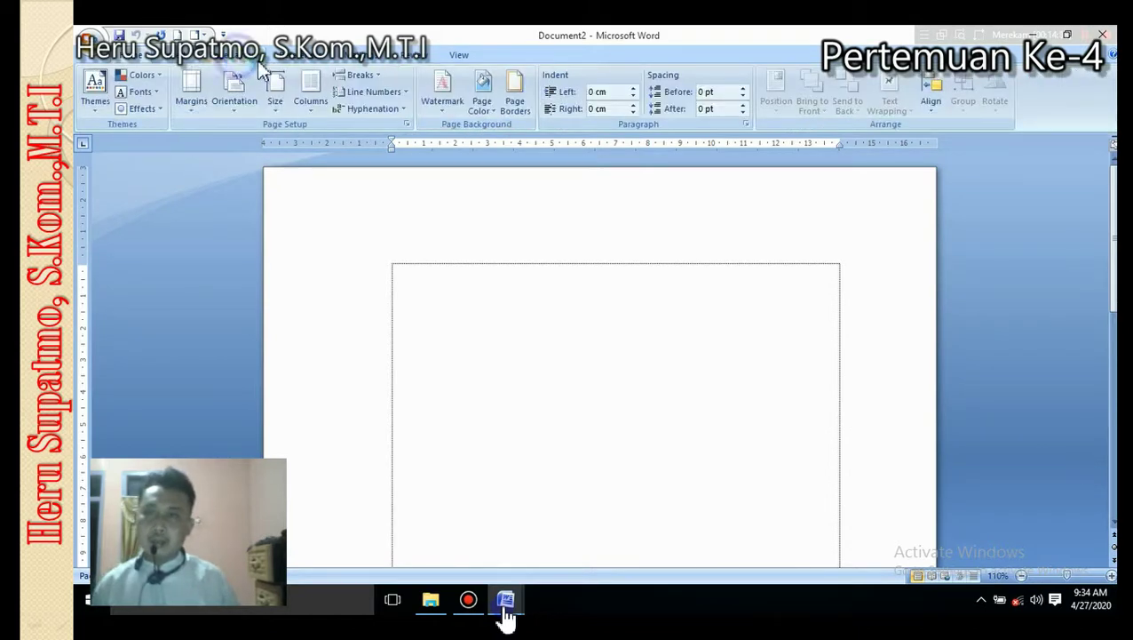
pyautogui.click(496, 116)
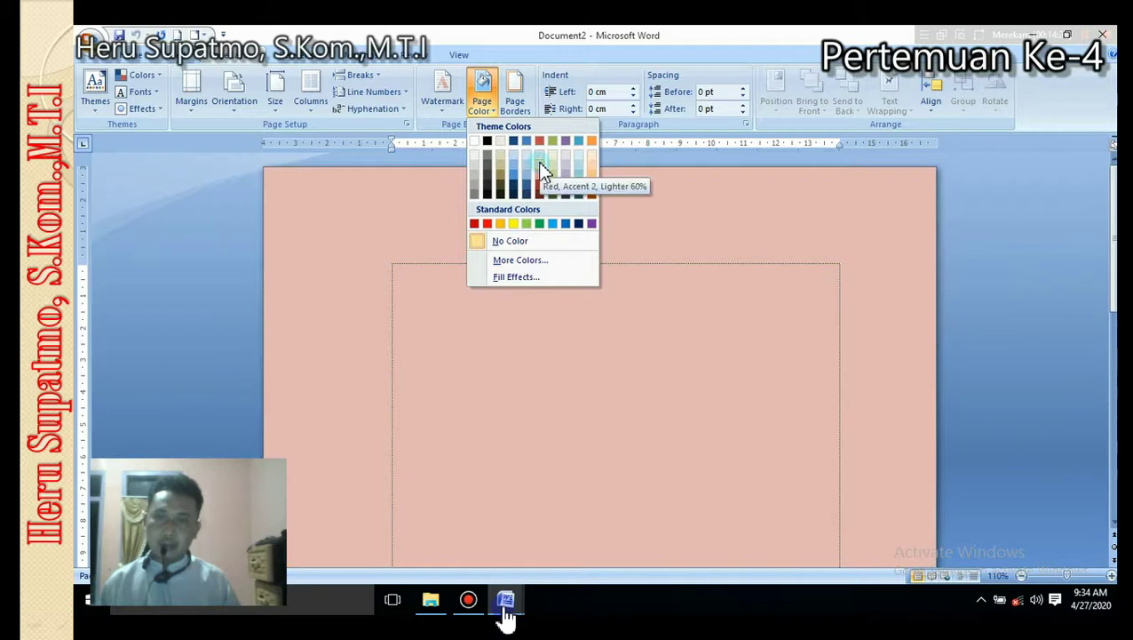
pyautogui.click(543, 169)
pyautogui.scroll(-5, 563, 278)
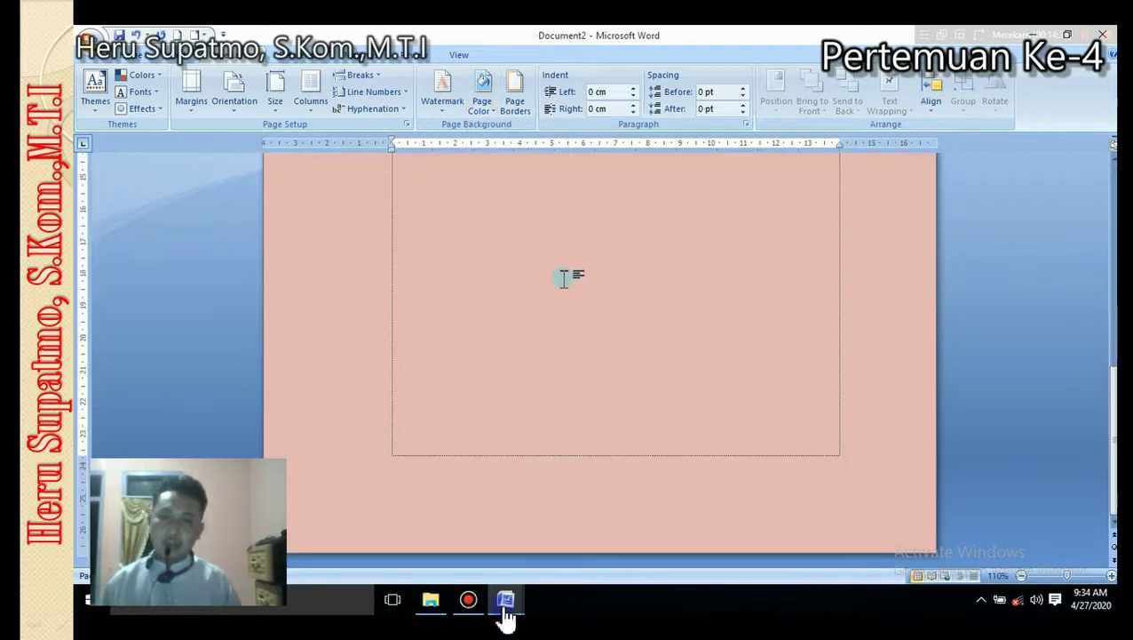
# - Add blank paragraphs from the lower part of the page until the document continues onto further pages
pyautogui.click(430, 422)
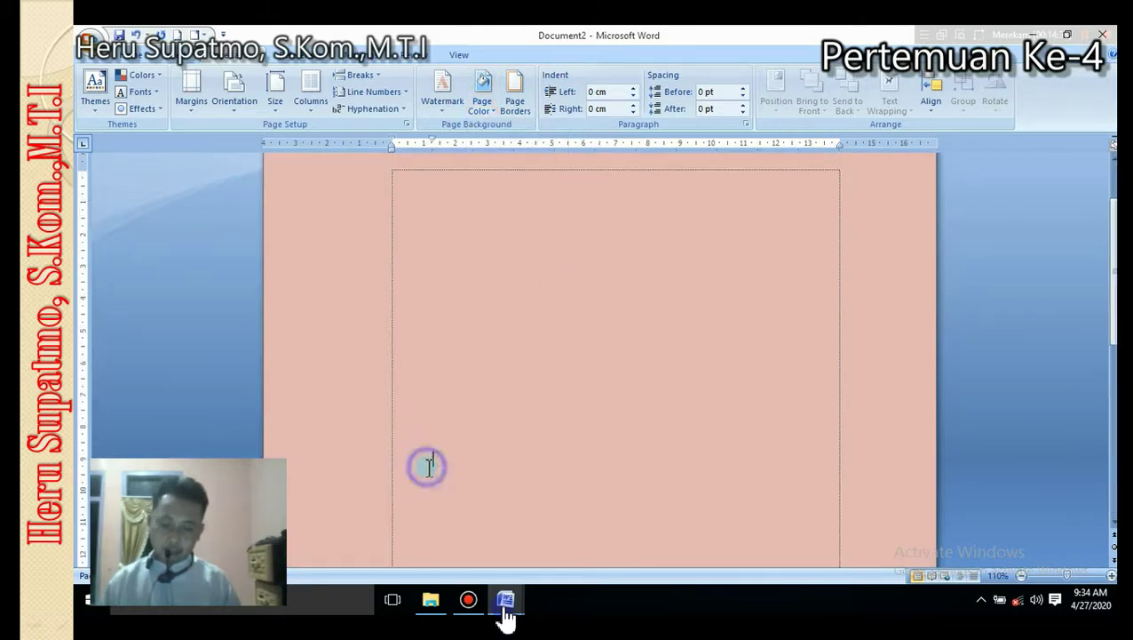
pyautogui.press('Return')
pyautogui.press('Return')
pyautogui.press('Return')
pyautogui.press('Return')
pyautogui.press('Return')
pyautogui.press('Return')
pyautogui.press('Return')
pyautogui.press('Return')
pyautogui.press('Return')
pyautogui.press('Return')
pyautogui.press('Return')
pyautogui.press('Return')
pyautogui.press('Return')
pyautogui.press('Return')
pyautogui.press('Return')
pyautogui.press('Return')
pyautogui.press('Return')
pyautogui.press('Return')
pyautogui.press('Return')
pyautogui.press('Return')
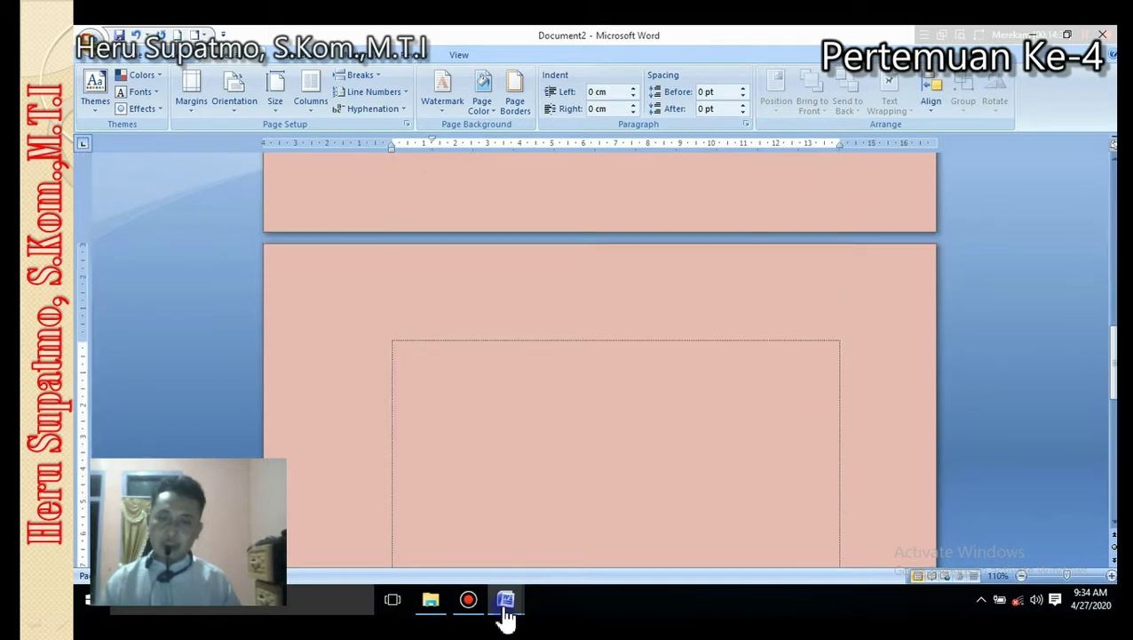
pyautogui.press('Return')
pyautogui.press('Return')
pyautogui.press('Return')
pyautogui.press('Return')
pyautogui.press('Return')
pyautogui.press('Return')
pyautogui.press('Return')
pyautogui.press('Return')
pyautogui.press('Return')
pyautogui.press('Return')
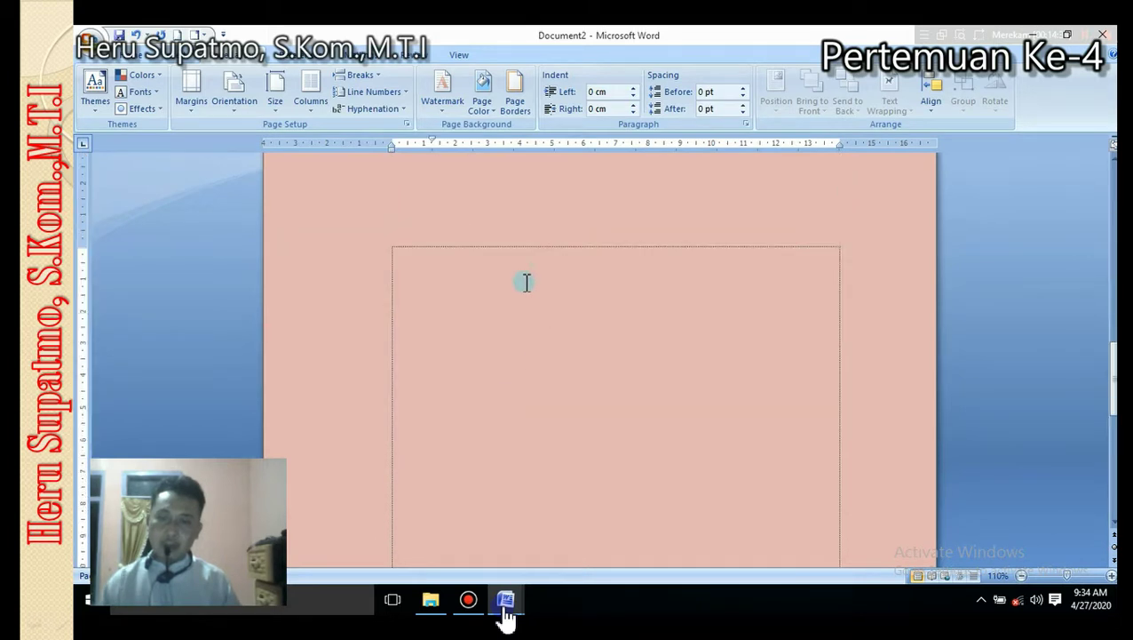
# - Fill the page background with a one-color gradient in standard light green using the Diagonal down shading style
pyautogui.click(494, 114)
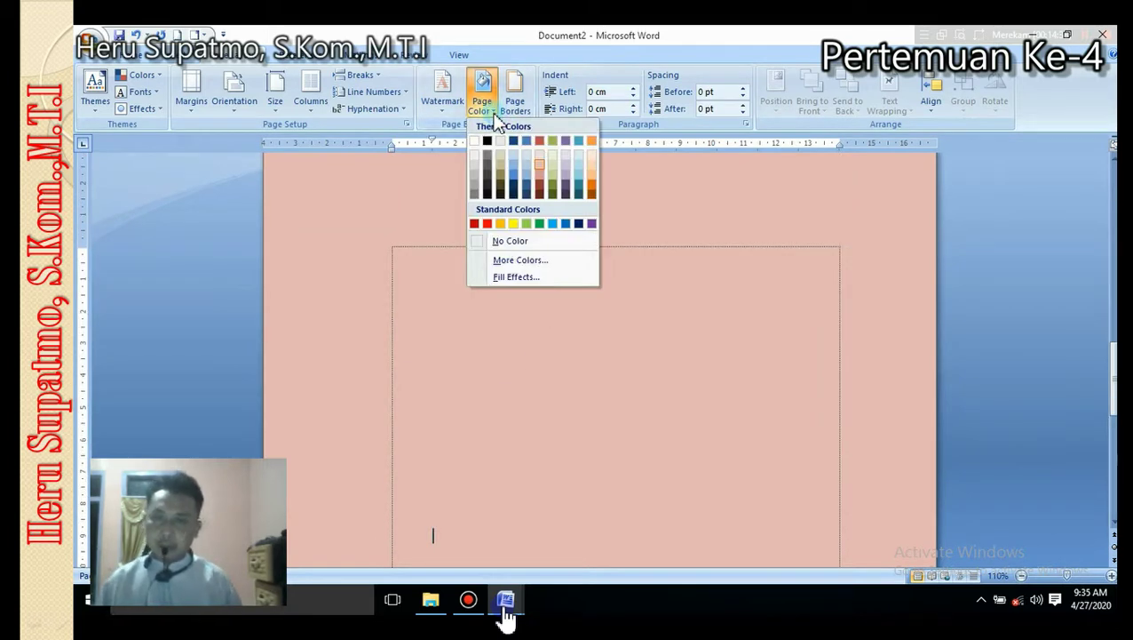
pyautogui.click(525, 277)
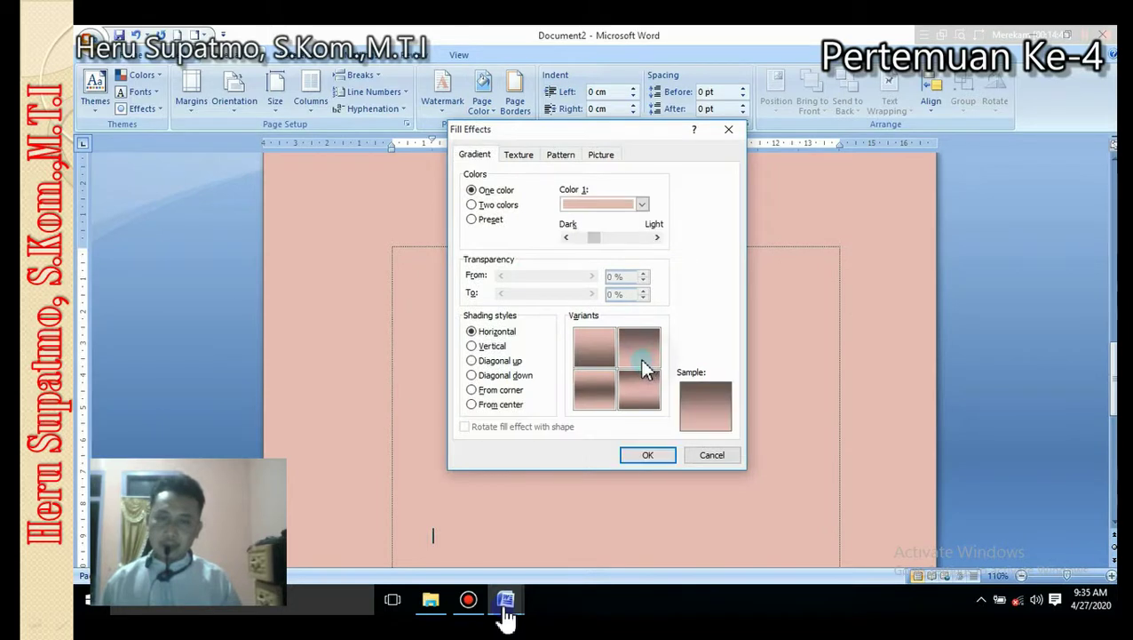
pyautogui.click(642, 204)
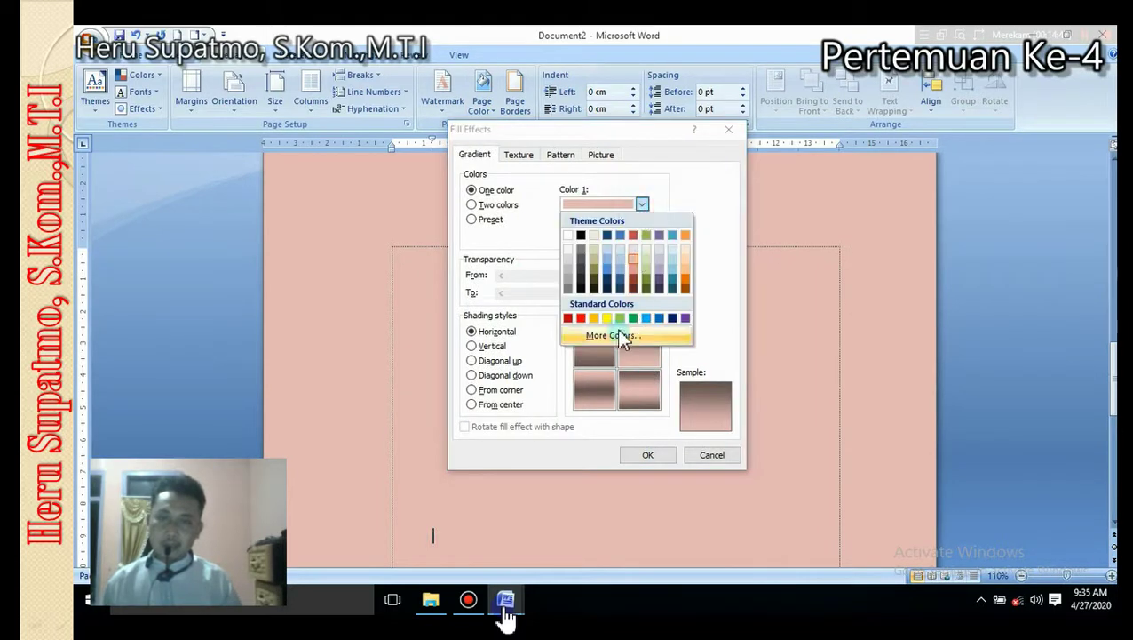
pyautogui.click(620, 318)
pyautogui.click(594, 401)
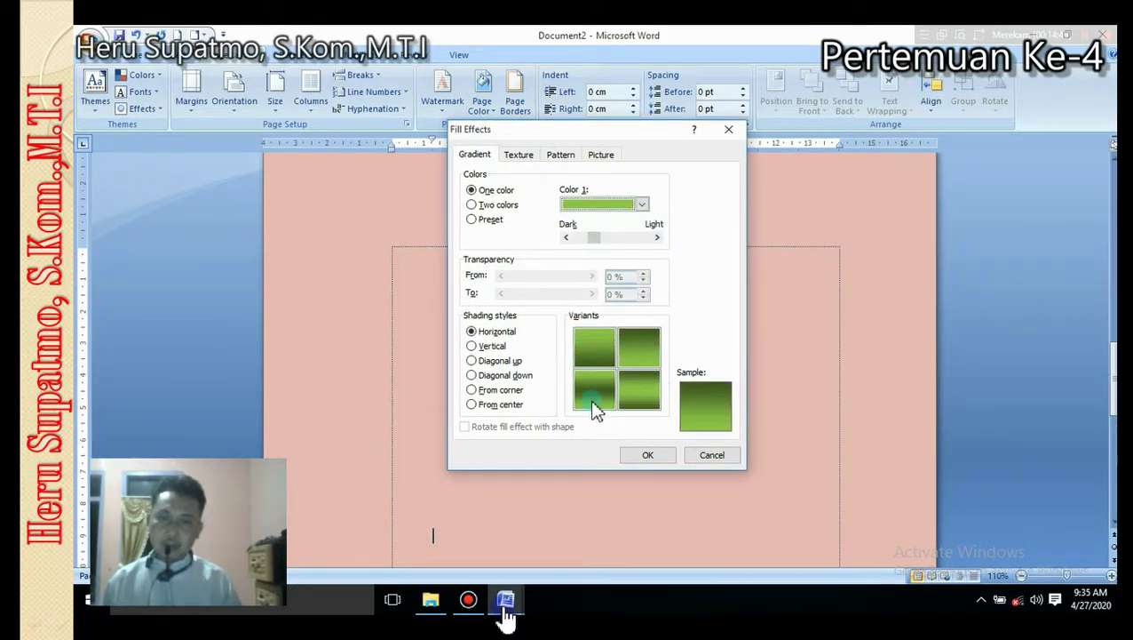
pyautogui.click(500, 376)
pyautogui.click(645, 454)
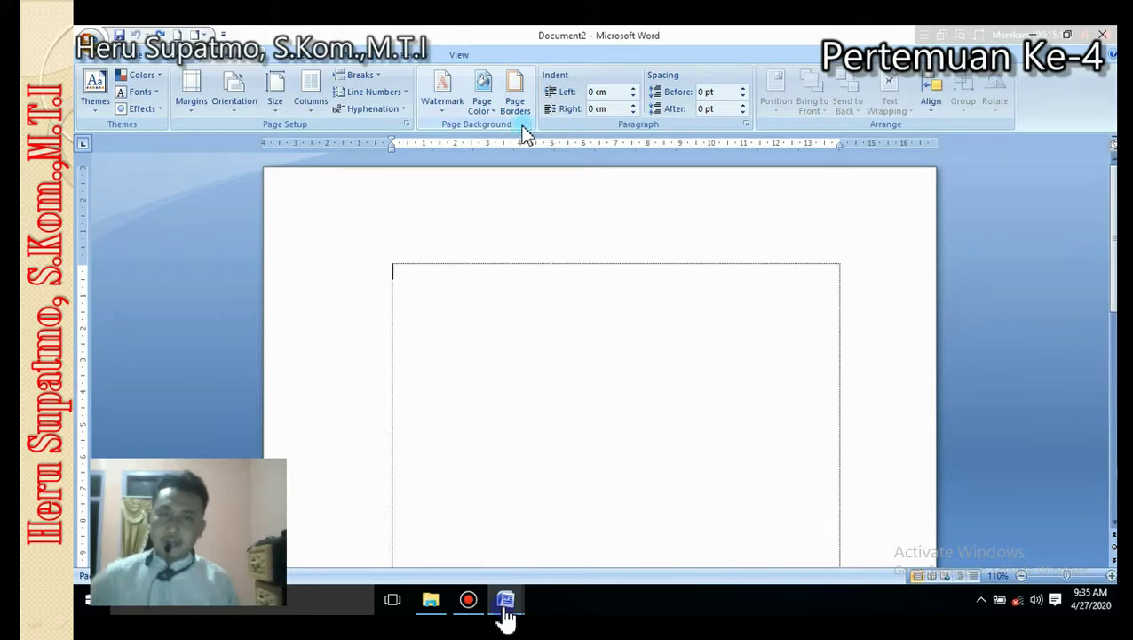
# - Open the page border settings and compare them with the paragraph border settings
pyautogui.keyDown('ctrl'); pyautogui.scroll(-1, 539, 295); pyautogui.keyUp('ctrl')
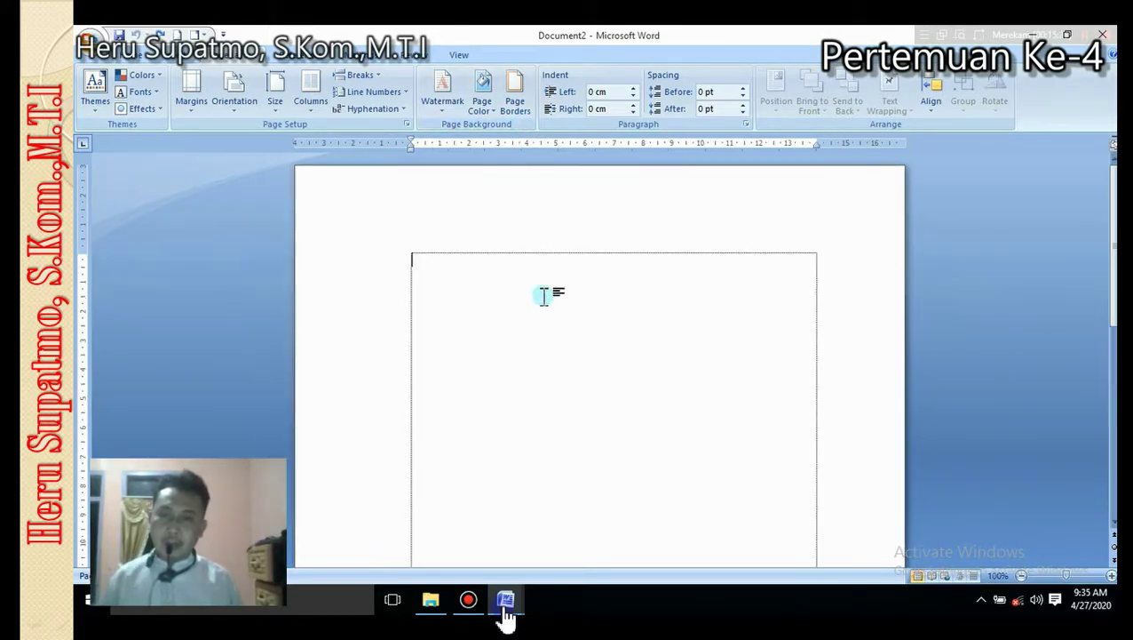
pyautogui.click(515, 107)
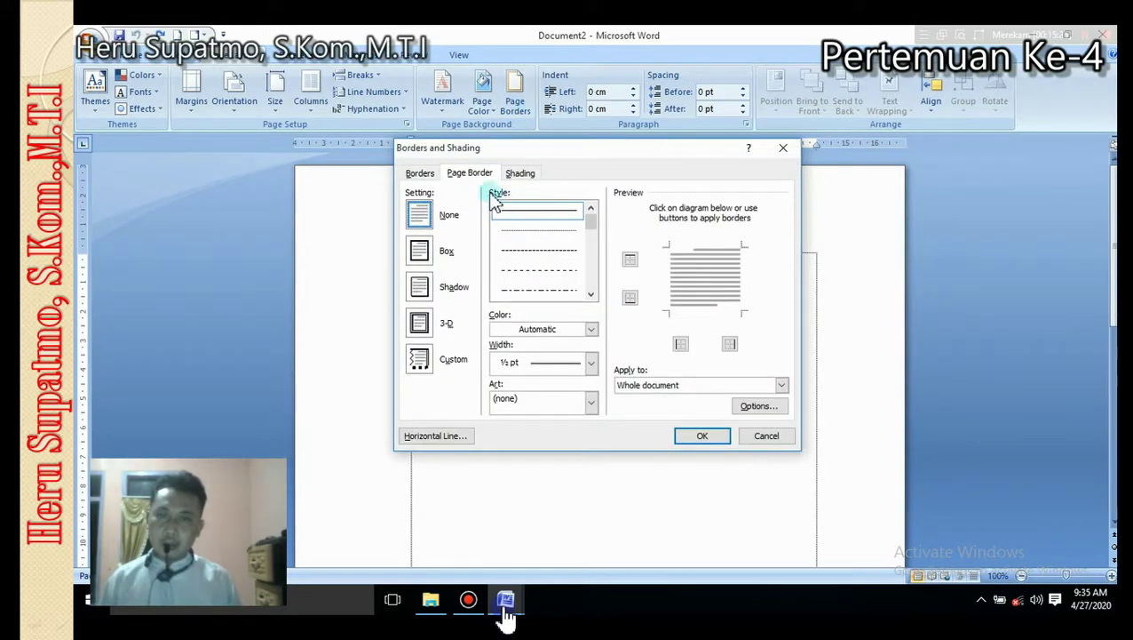
pyautogui.click(422, 174)
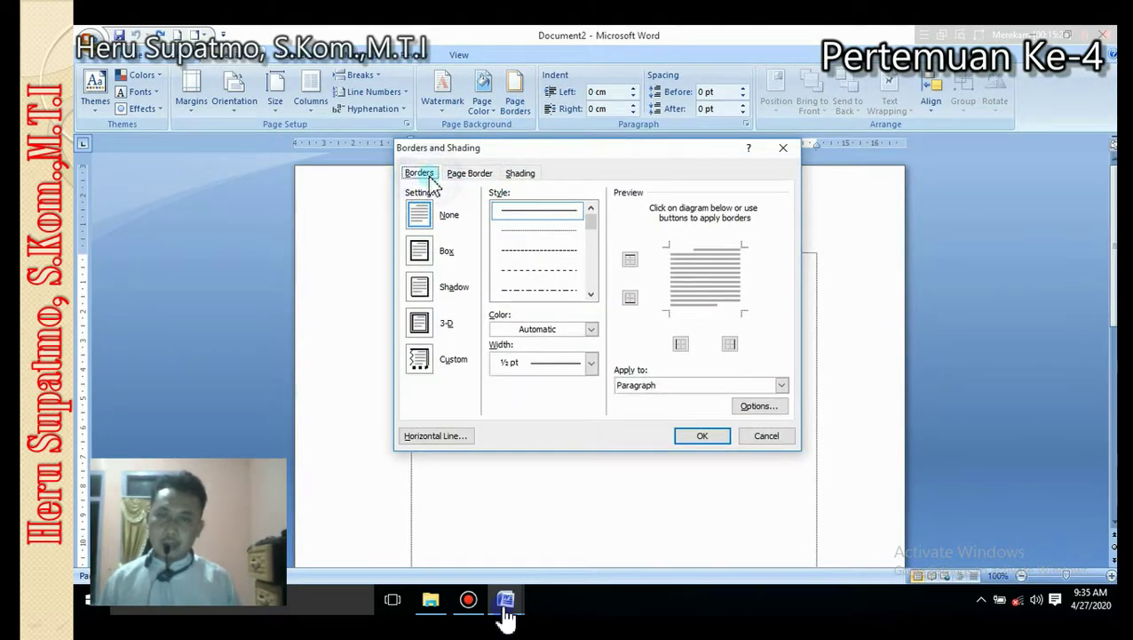
pyautogui.click(471, 173)
pyautogui.click(423, 174)
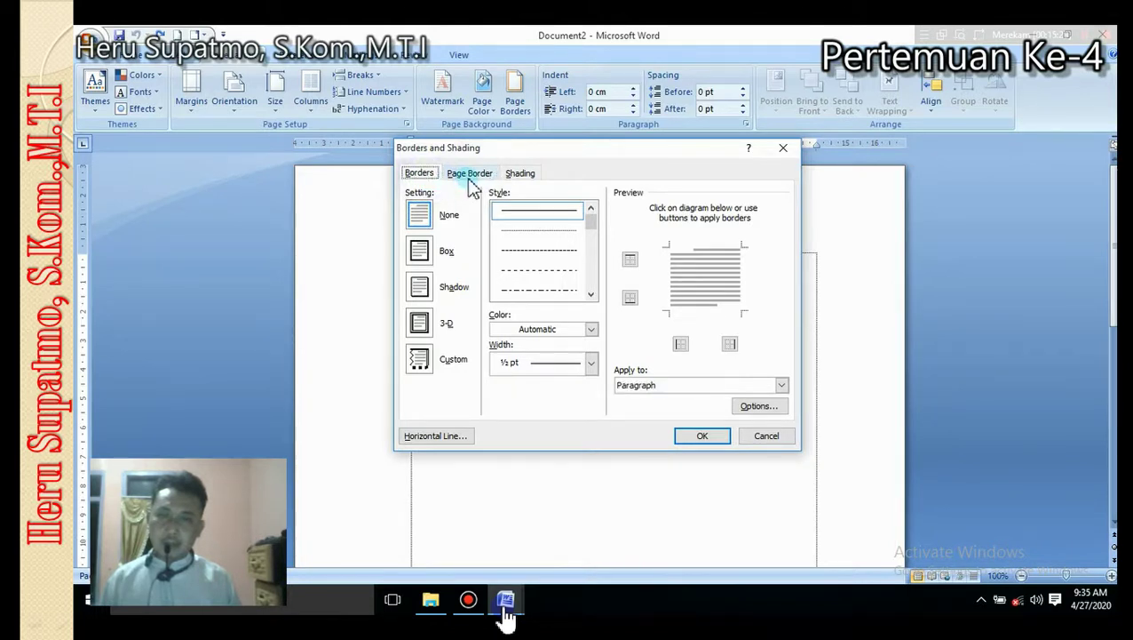
pyautogui.click(470, 175)
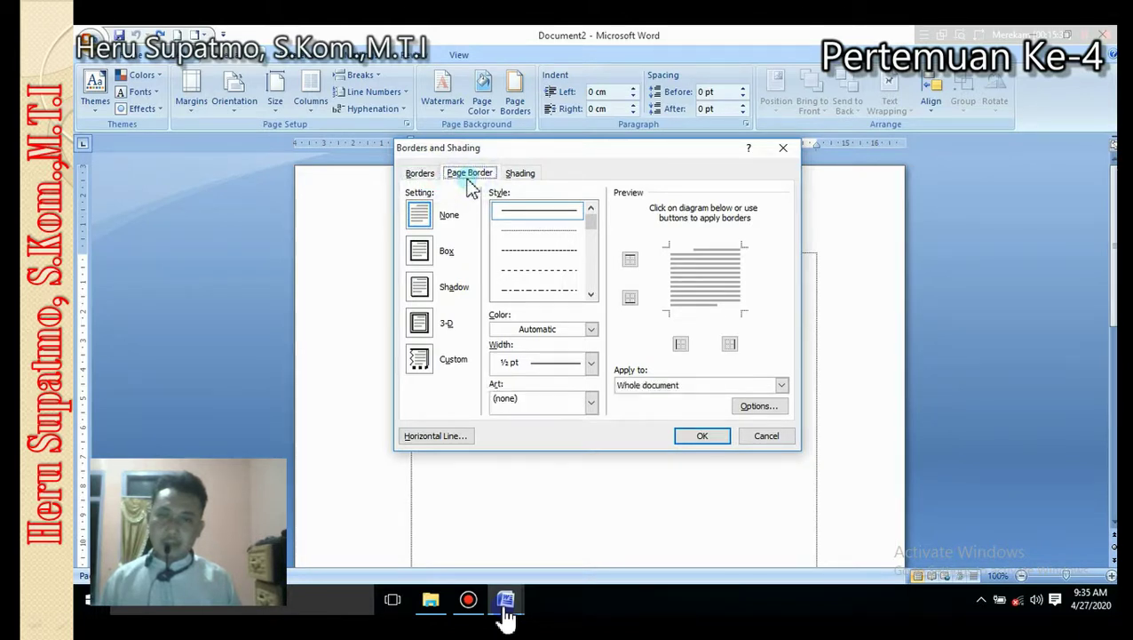
# - Set the border line to 4 ½ pt width and standard blue, apply it, and check the page
pyautogui.click(591, 363)
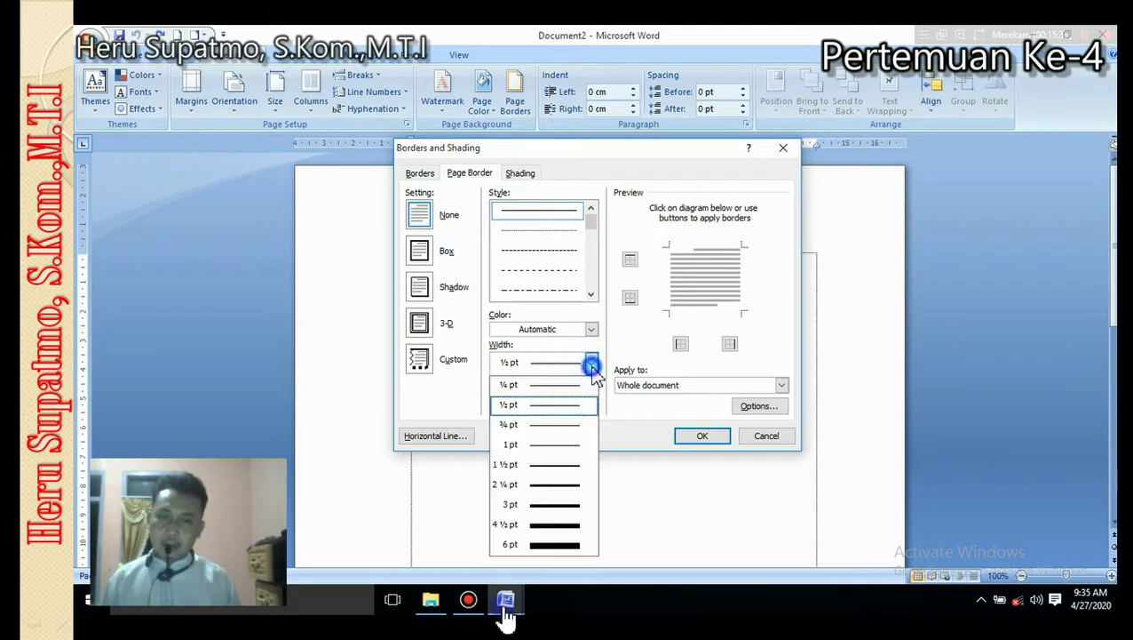
pyautogui.click(569, 525)
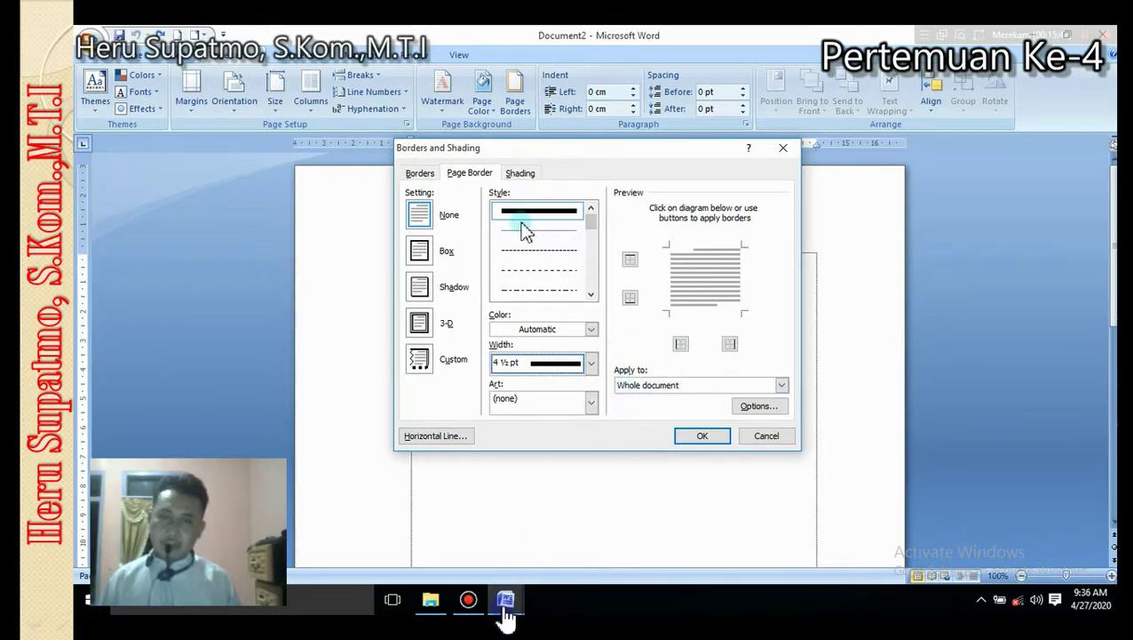
pyautogui.click(420, 172)
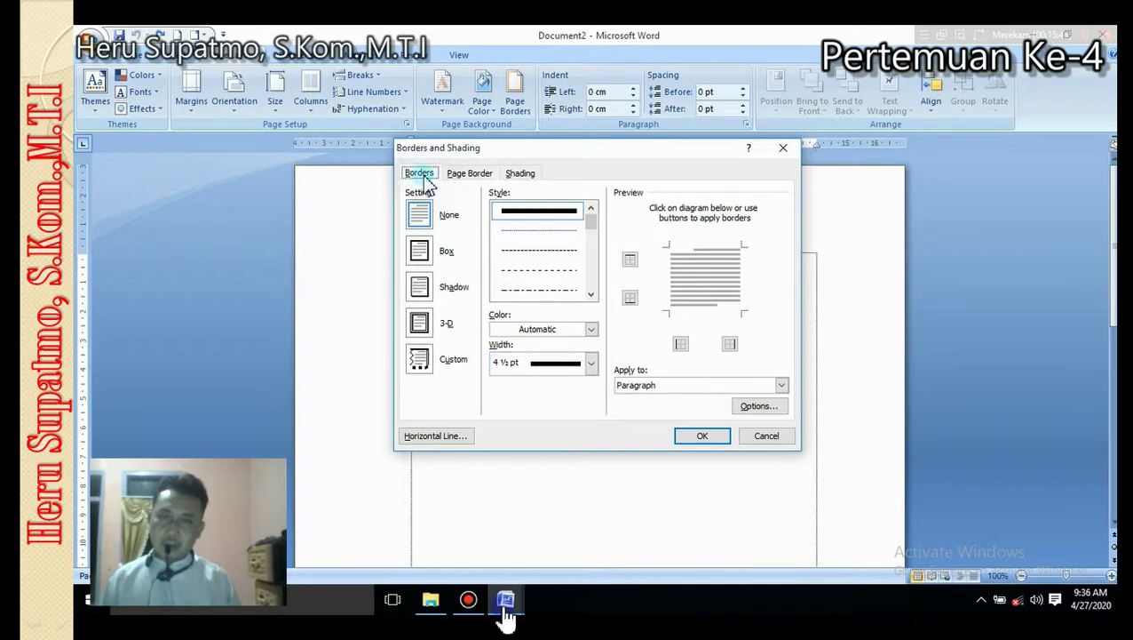
pyautogui.click(591, 330)
pyautogui.click(589, 462)
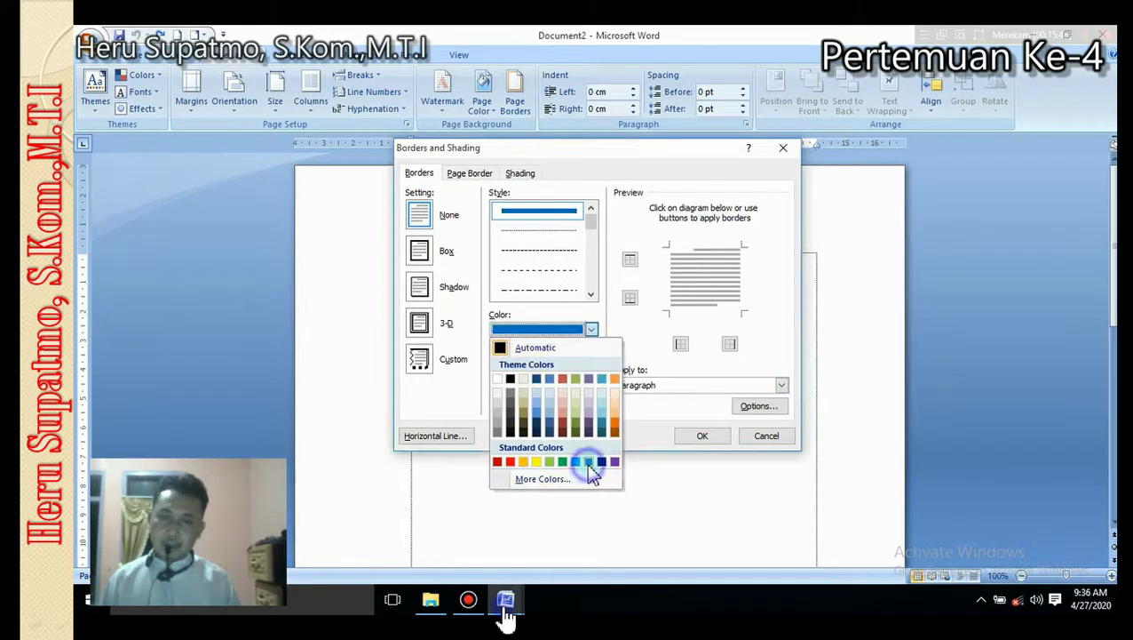
pyautogui.click(702, 435)
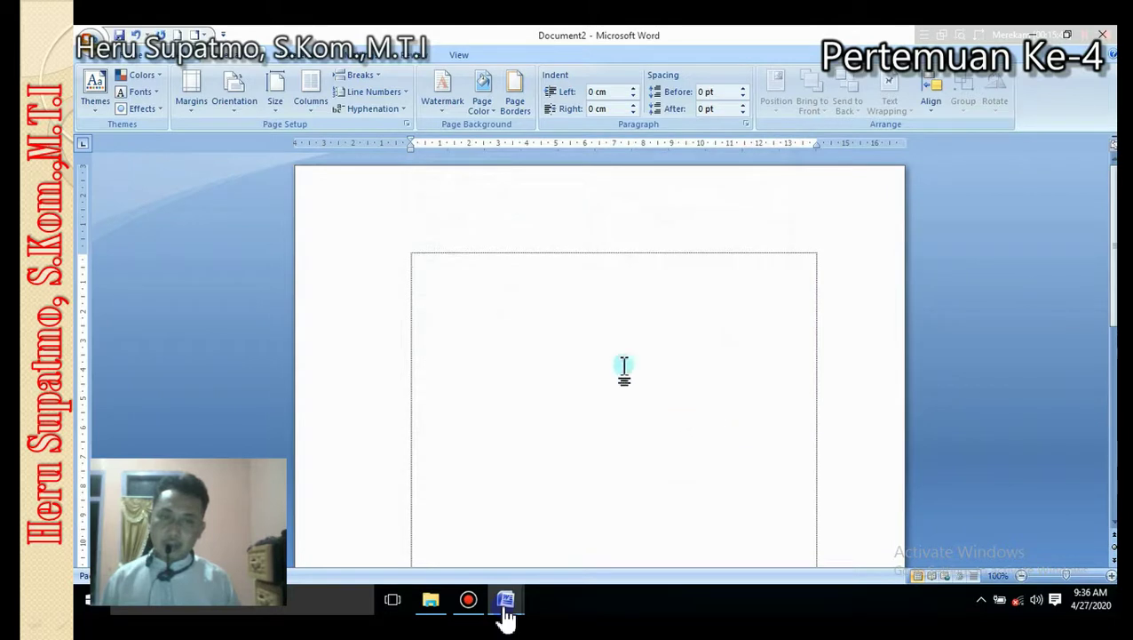
pyautogui.scroll(-5, 584, 334)
pyautogui.scroll(2, 592, 331)
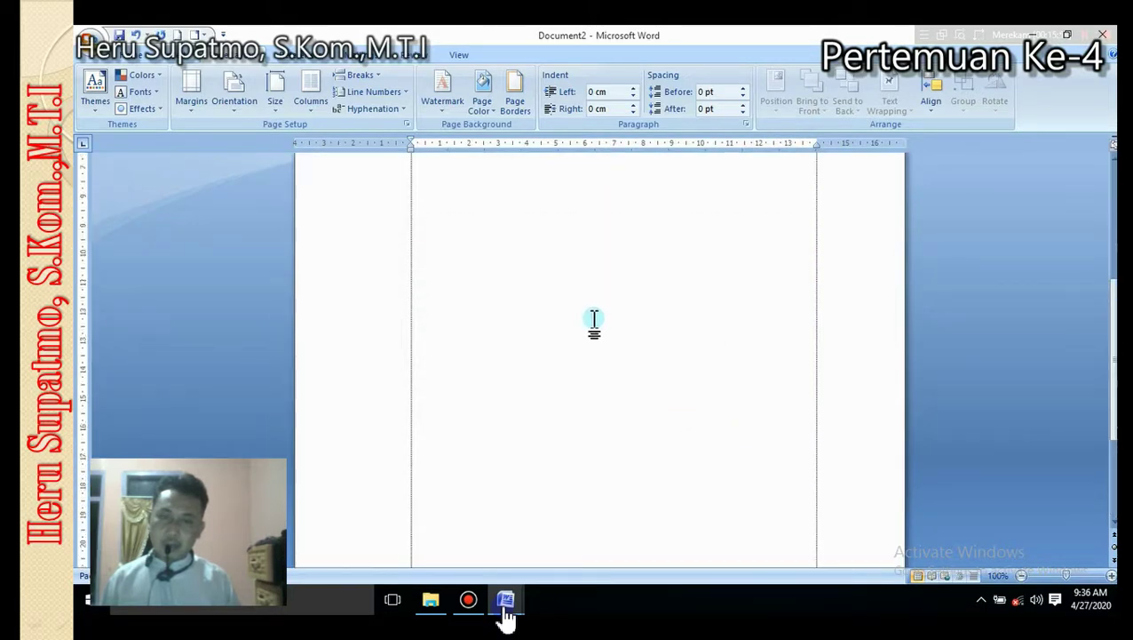
pyautogui.scroll(3, 595, 324)
# - Apply a Box border to the current paragraph
pyautogui.click(517, 97)
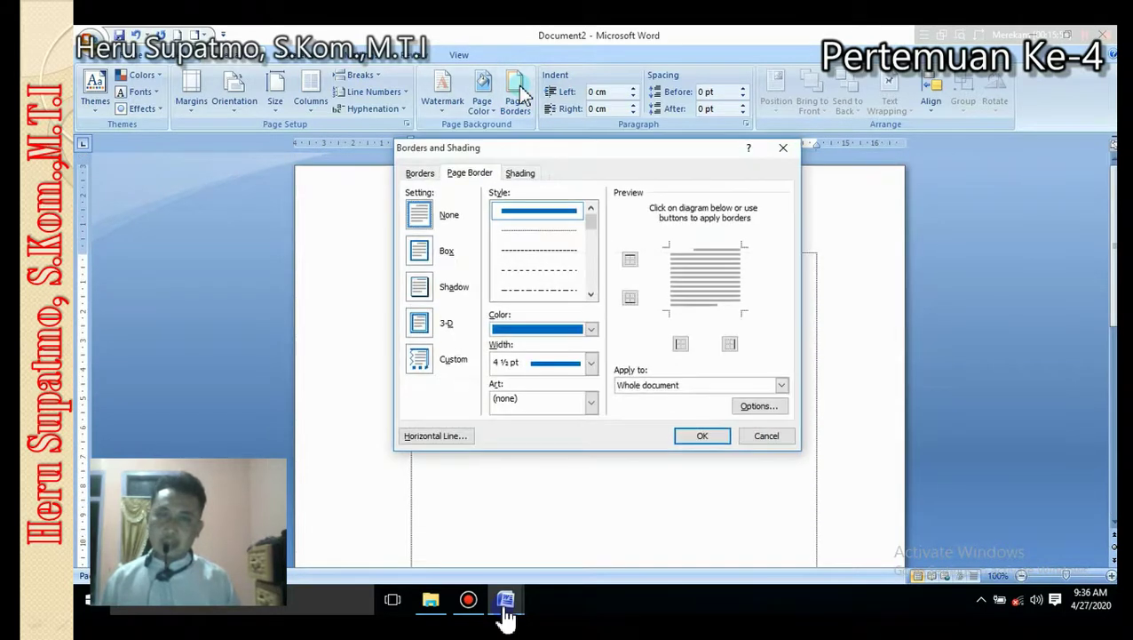
pyautogui.click(423, 176)
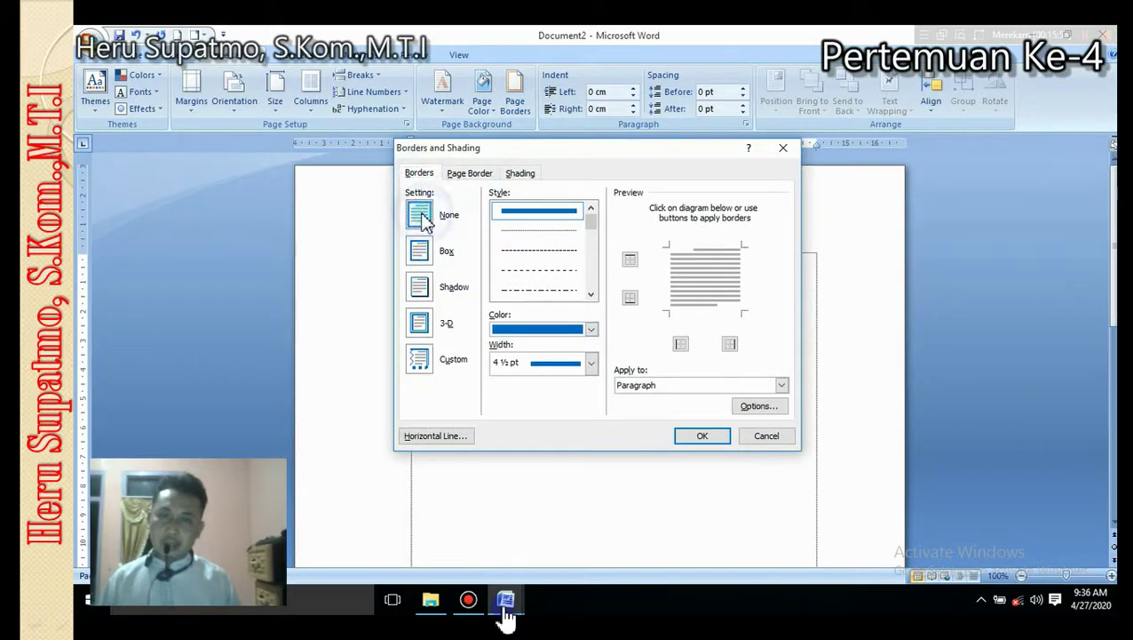
pyautogui.click(419, 251)
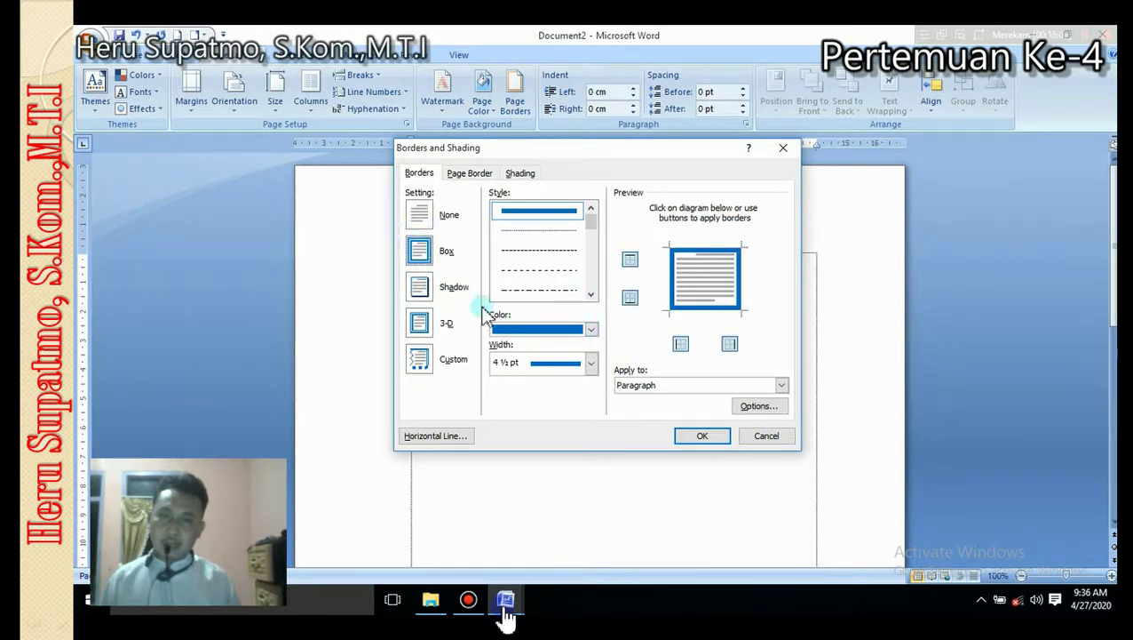
pyautogui.click(713, 434)
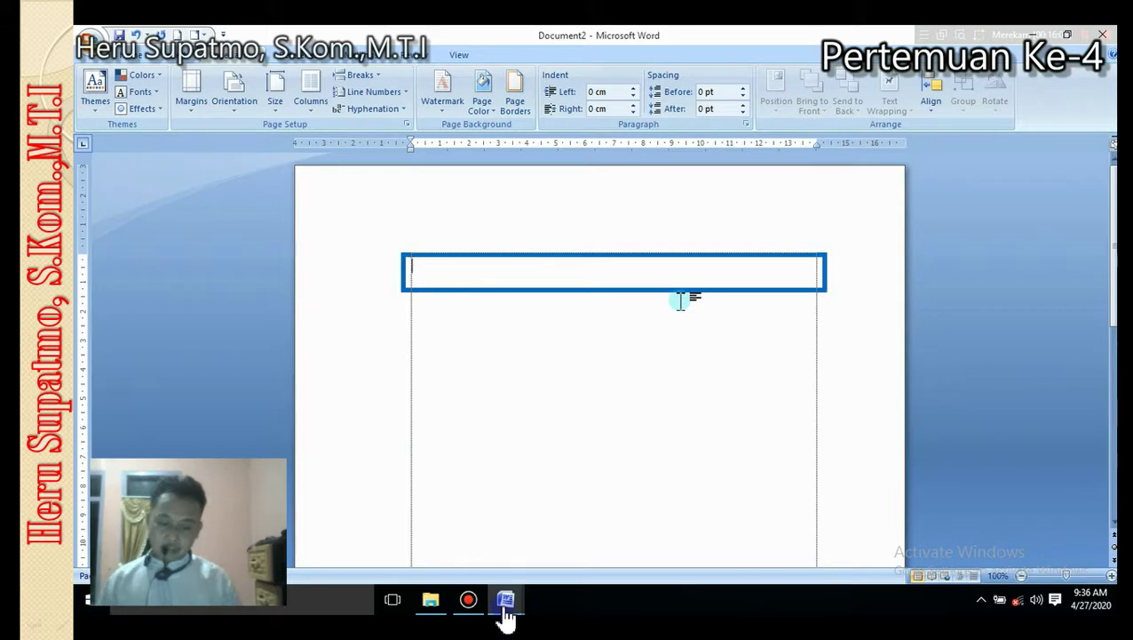
# - Enter four lines of sample text inside the bordered paragraph: "Jjfhggfkgfg", "Gfgfgfgkjdjfghkfdg", "Dfgdfgfjdg" and "gfg"
pyautogui.write('ji')
pyautogui.write('fhggfkgfg')
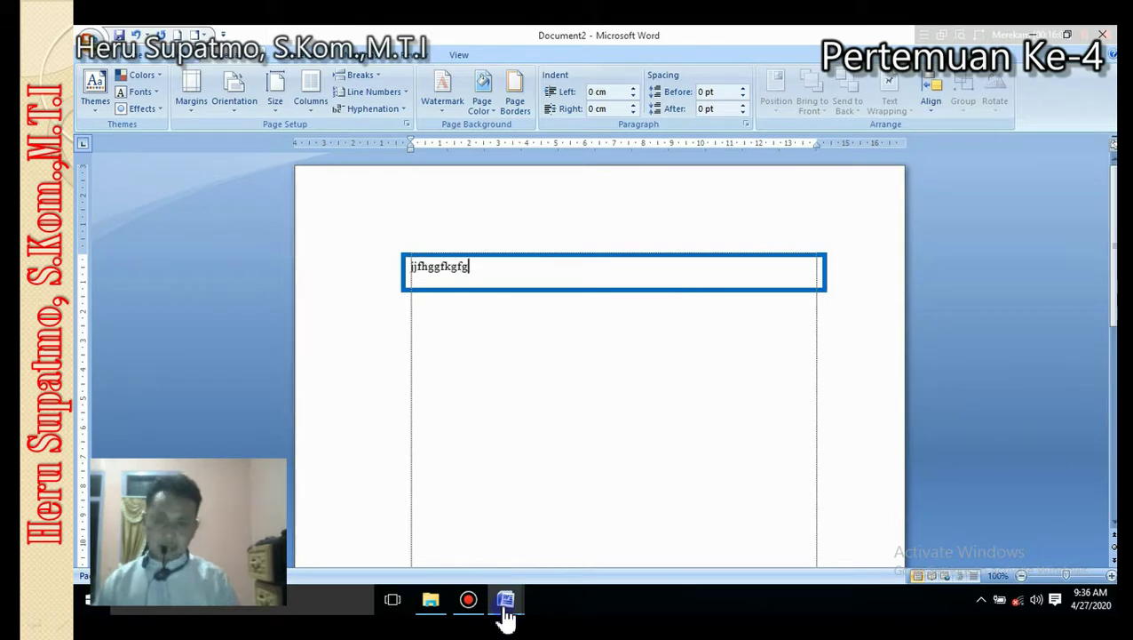
pyautogui.press('Return')
pyautogui.write('gfgfgfgkjdjfghkfdg')
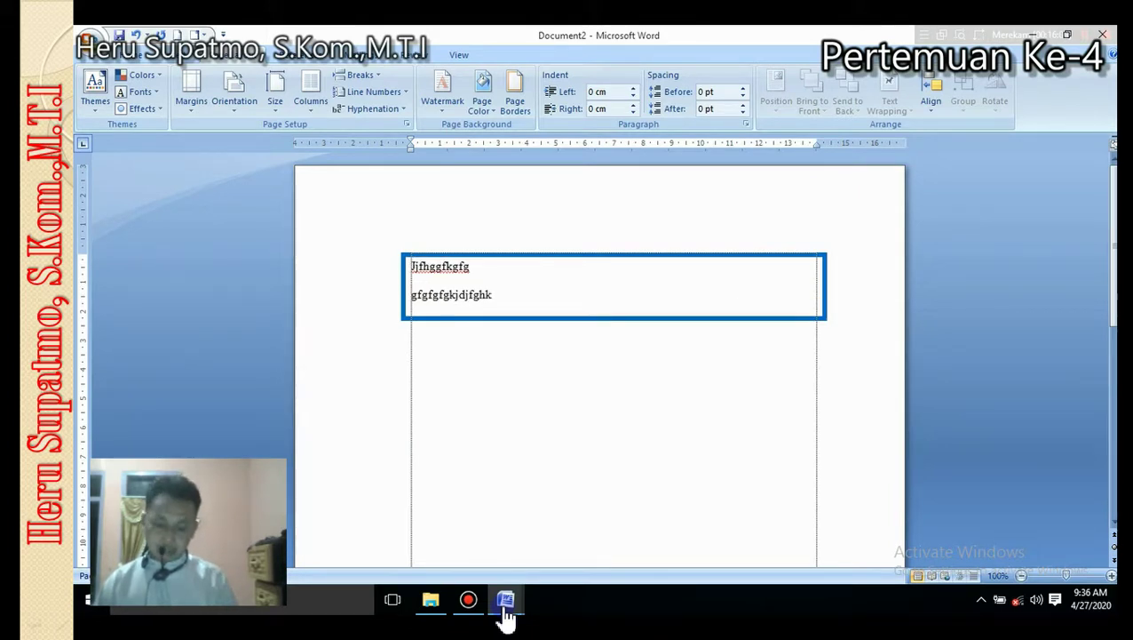
pyautogui.press('Return')
pyautogui.write('Dfgdfgfjdg')
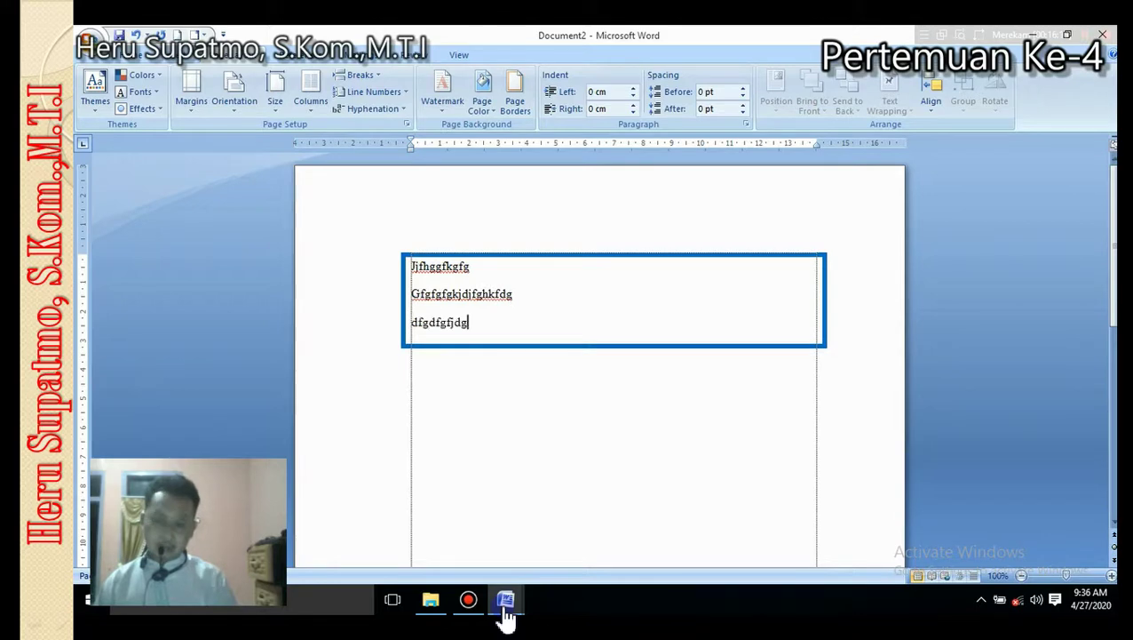
pyautogui.press('Return')
pyautogui.write('gfg')
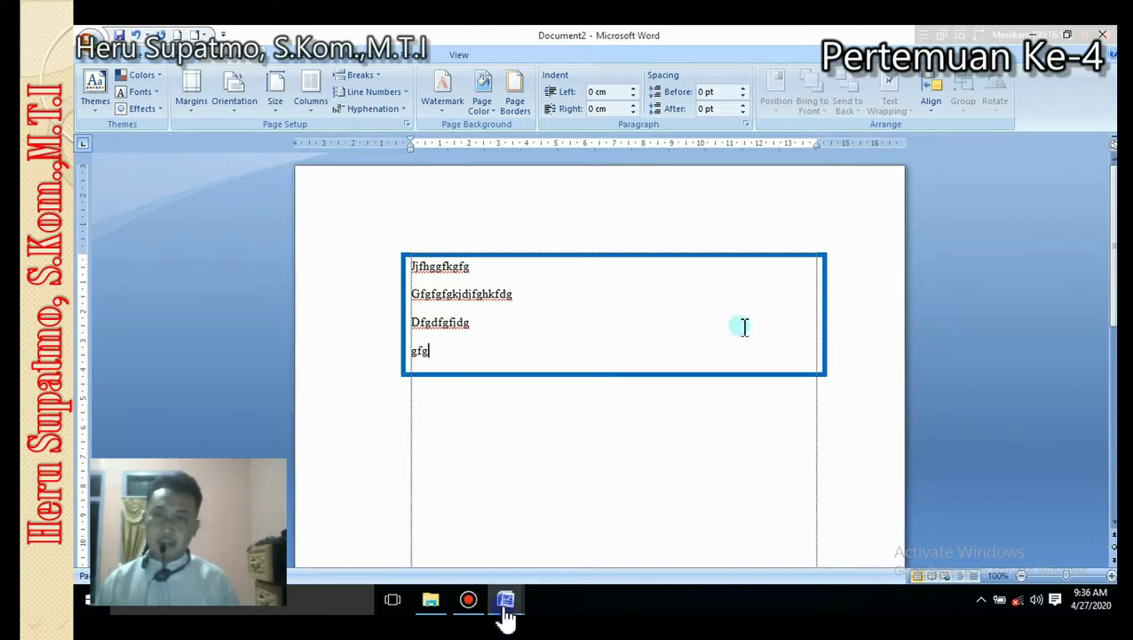
# - Review the paragraph border, page border and shading settings for the bordered text
pyautogui.click(517, 95)
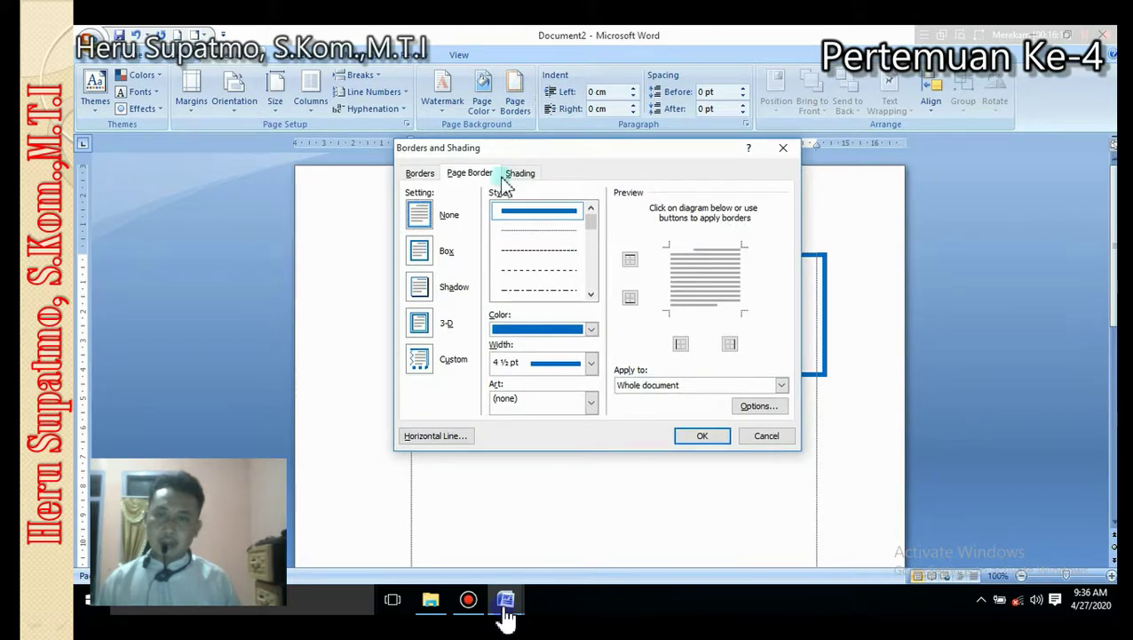
pyautogui.click(434, 178)
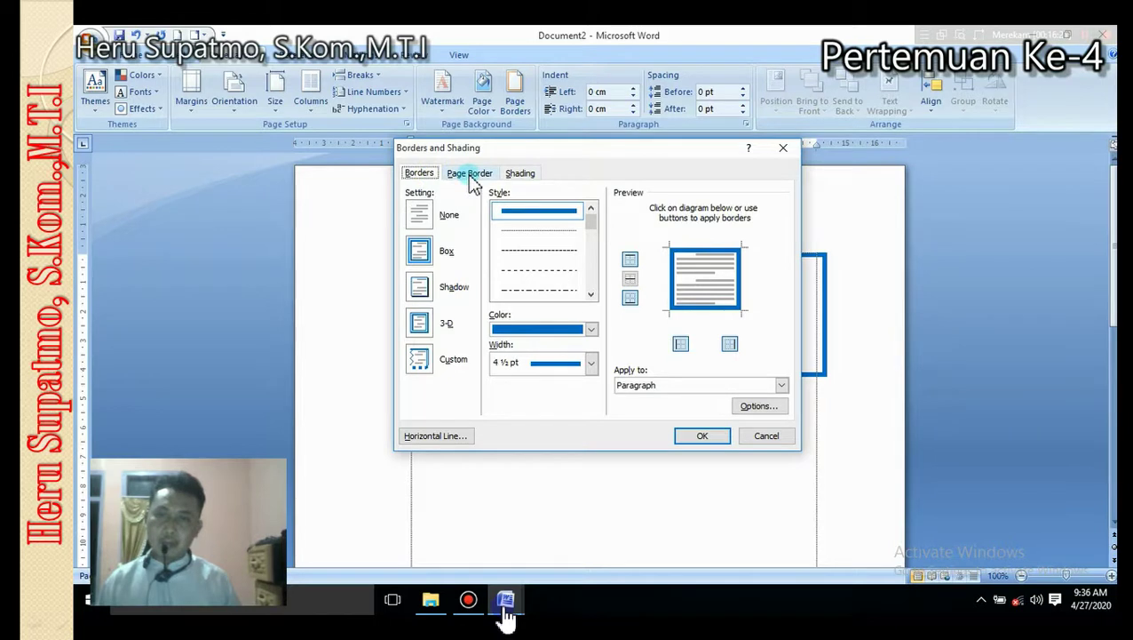
pyautogui.click(470, 175)
pyautogui.click(522, 174)
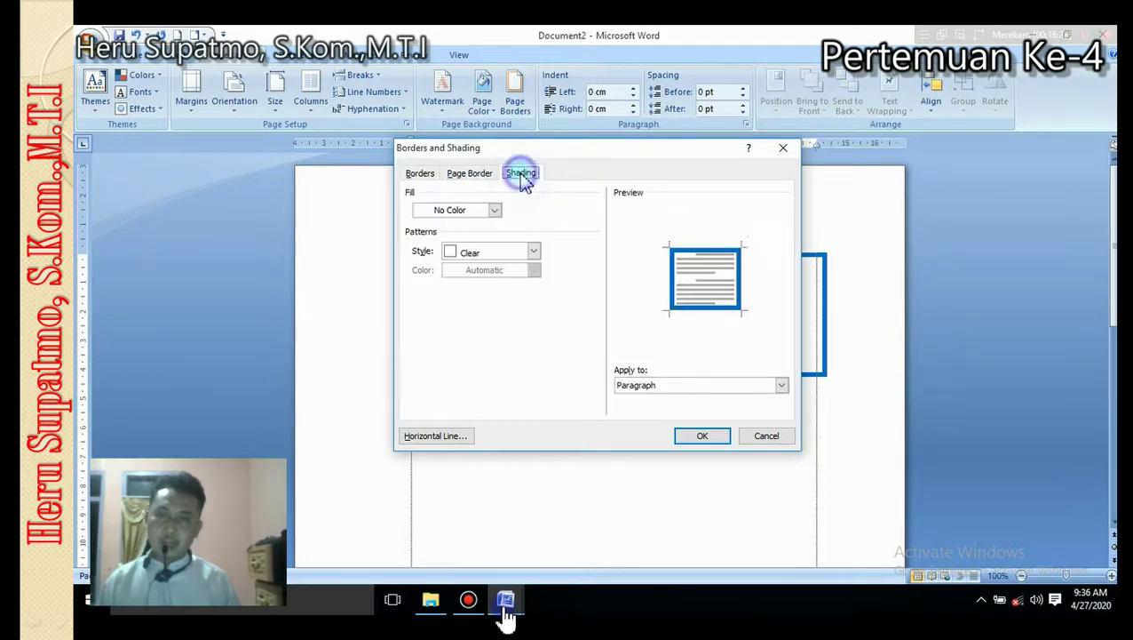
pyautogui.click(466, 178)
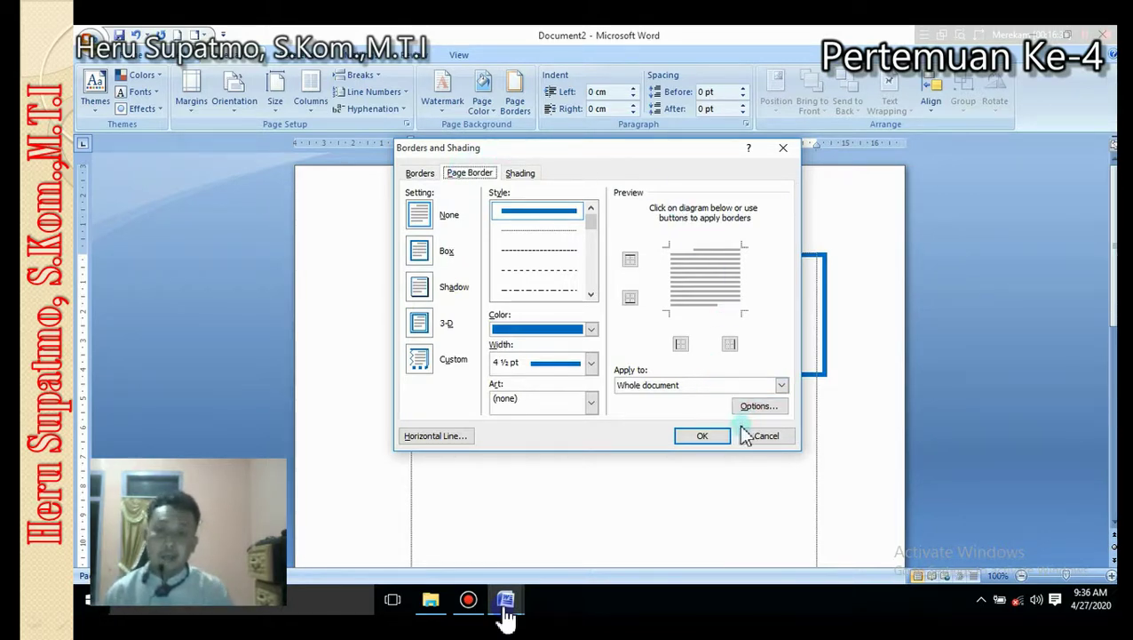
pyautogui.click(420, 173)
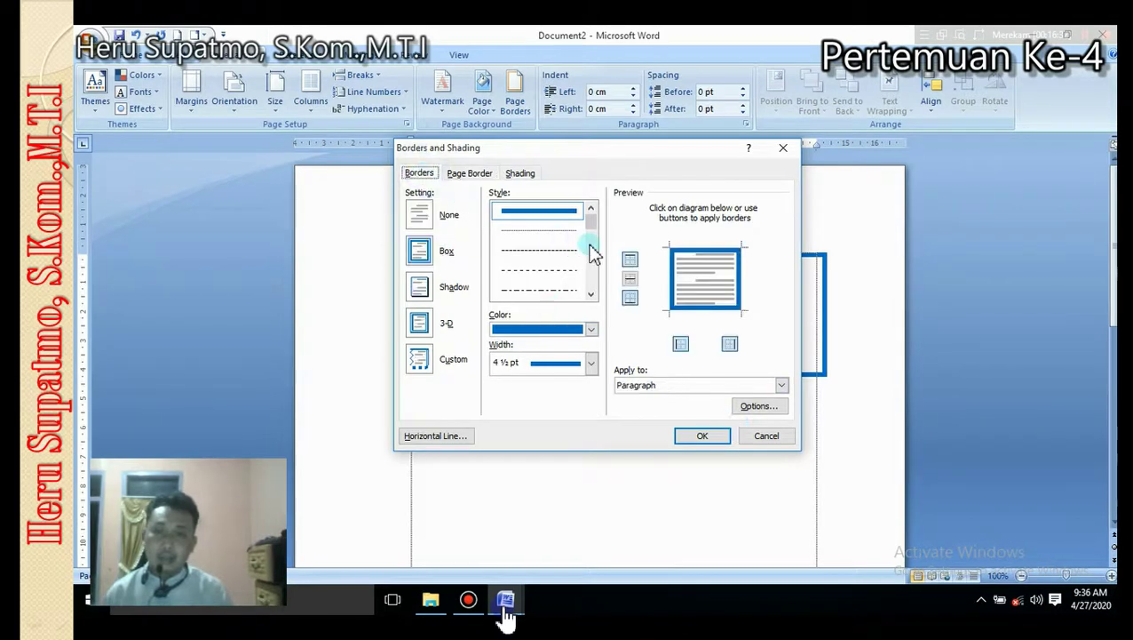
# - Remove the blue border from the current paragraph by setting it to None
pyautogui.click(589, 364)
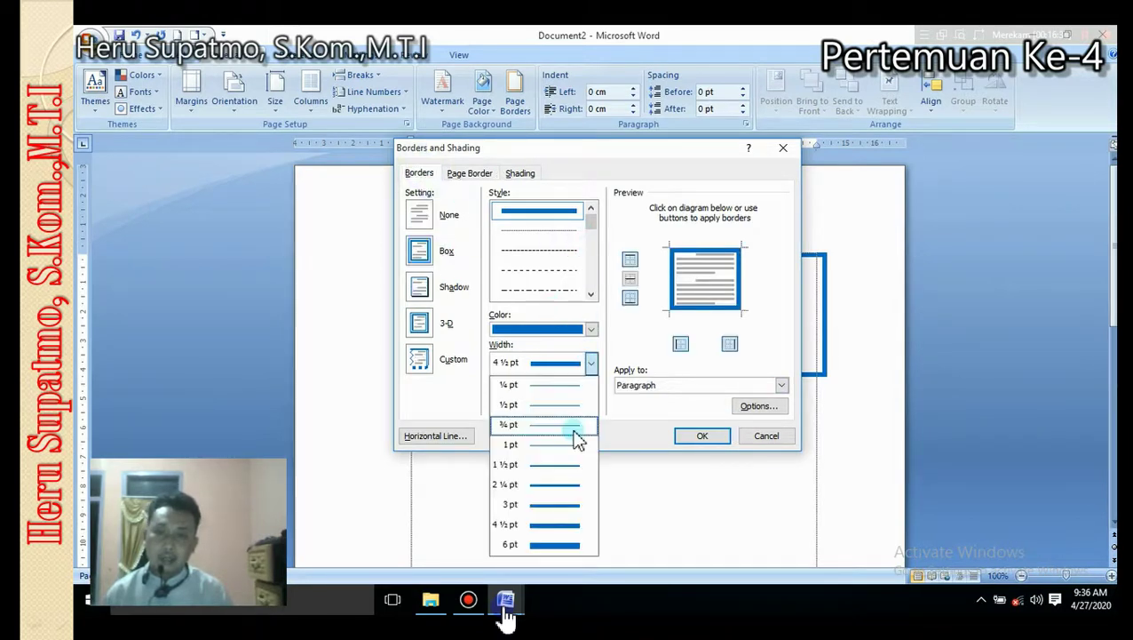
pyautogui.click(431, 219)
pyautogui.click(432, 218)
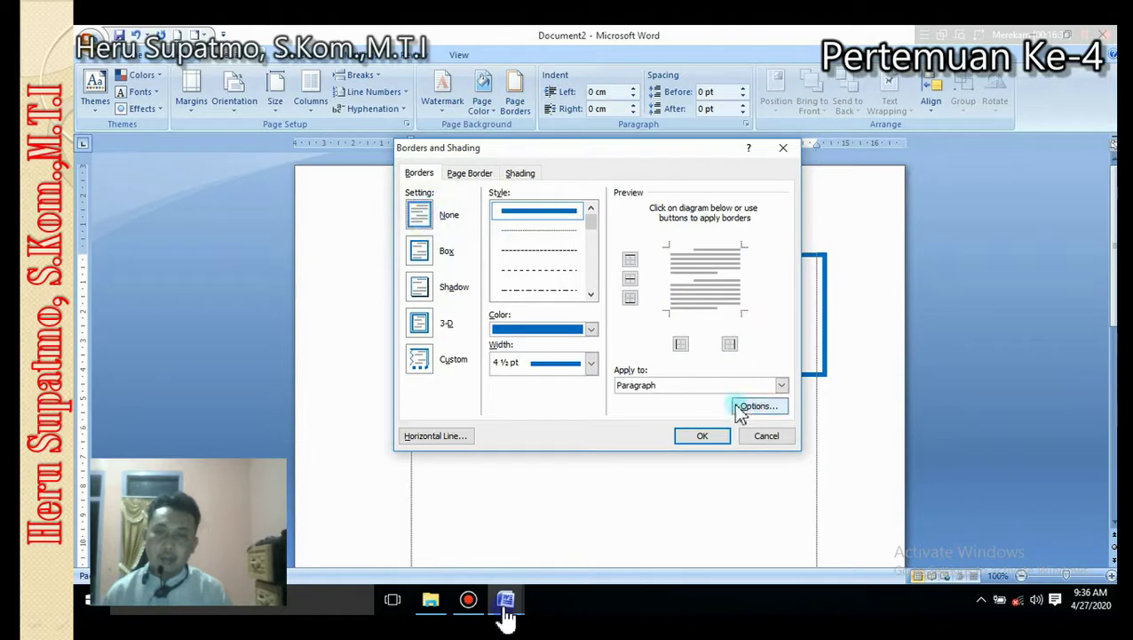
# - Apply a Box page border with the 3 pt diagonally striped line style in Automatic color to the whole document
pyautogui.click(473, 173)
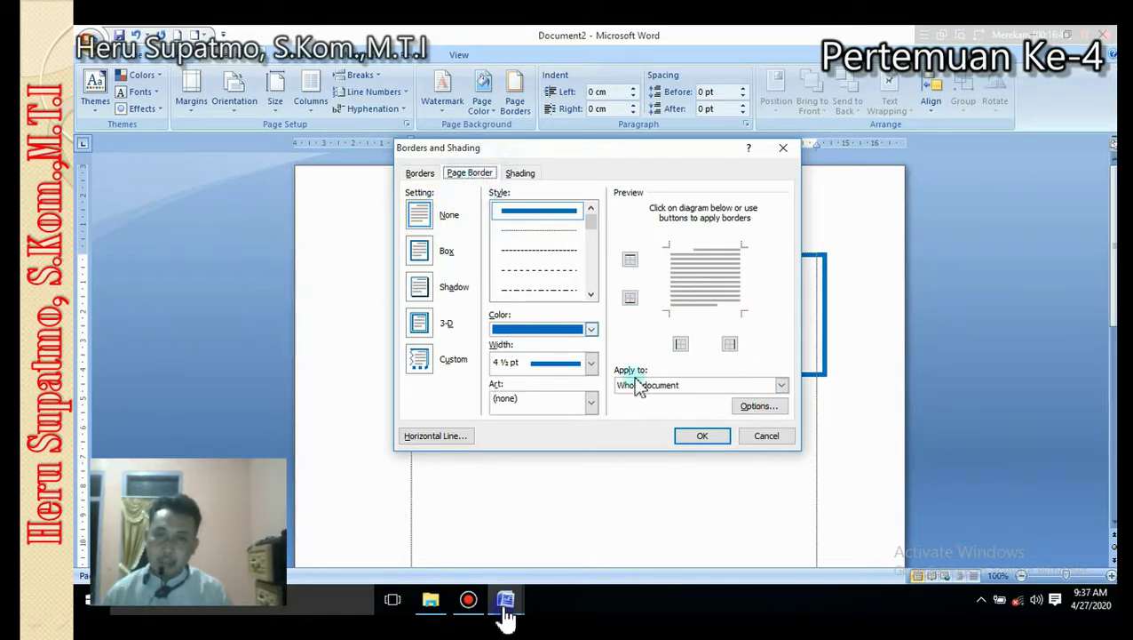
pyautogui.click(421, 250)
pyautogui.click(414, 216)
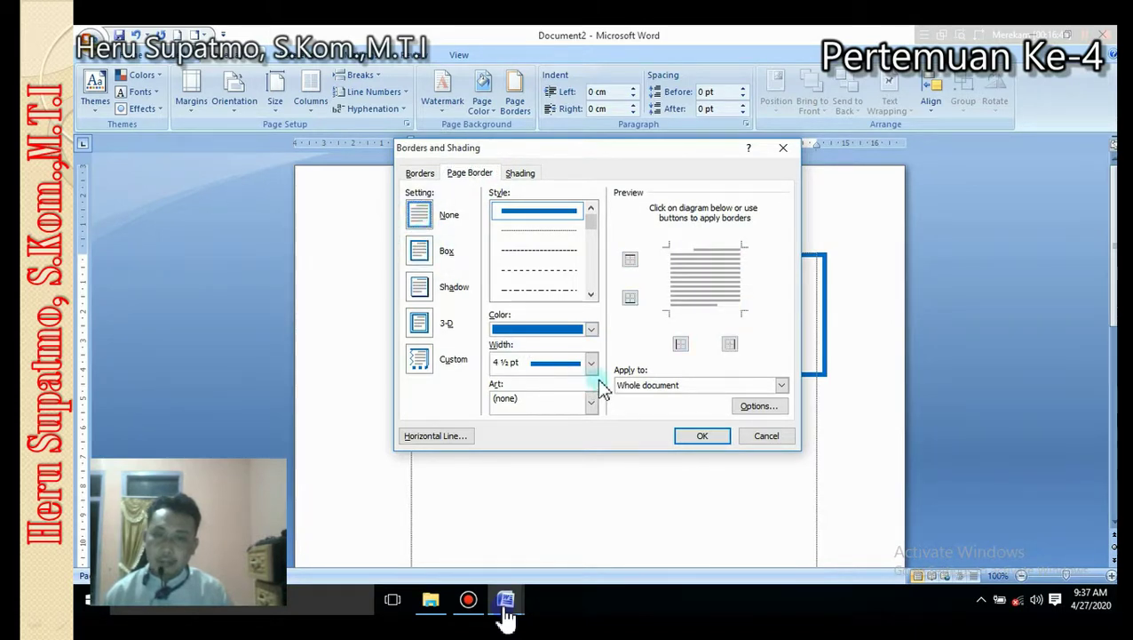
pyautogui.click(592, 330)
pyautogui.click(591, 330)
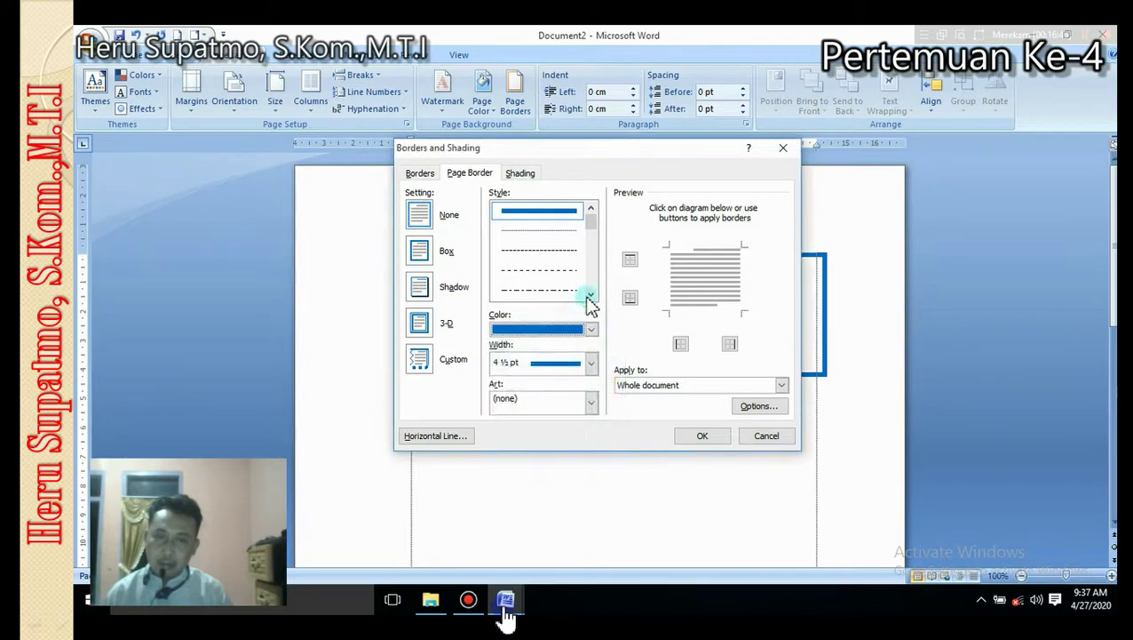
pyautogui.moveTo(595, 253); pyautogui.dragTo(598, 284)
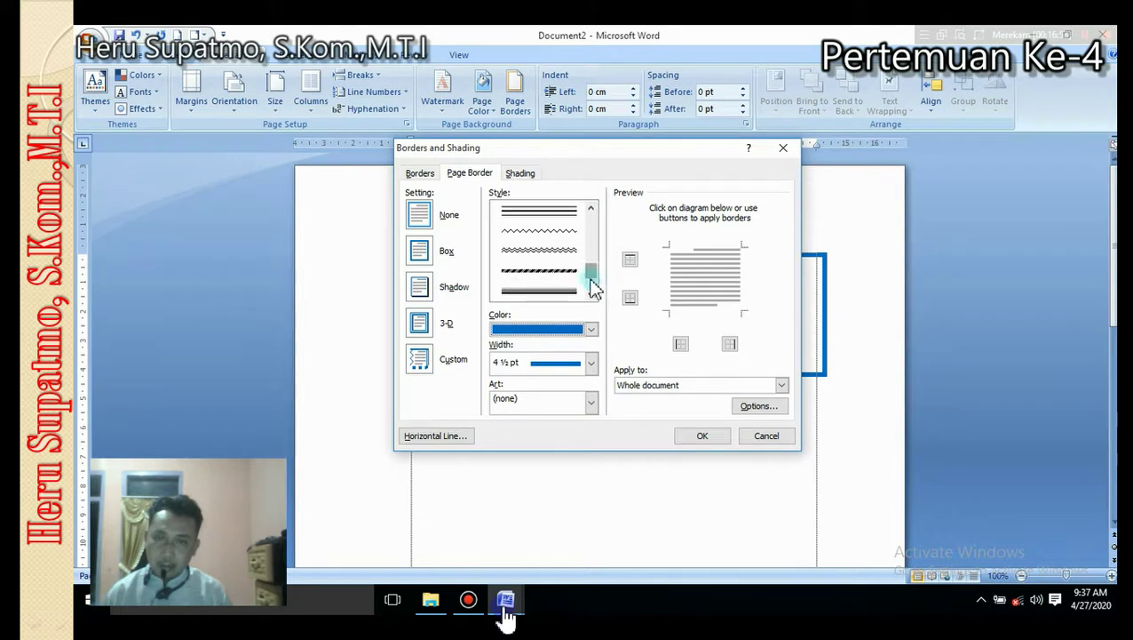
pyautogui.click(568, 288)
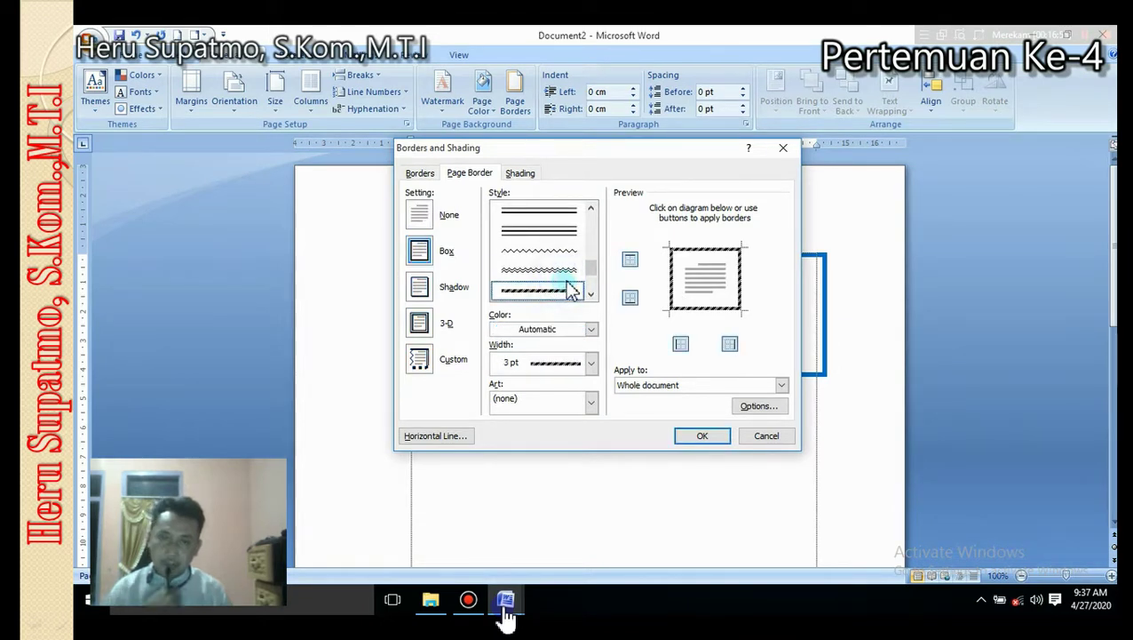
pyautogui.click(715, 435)
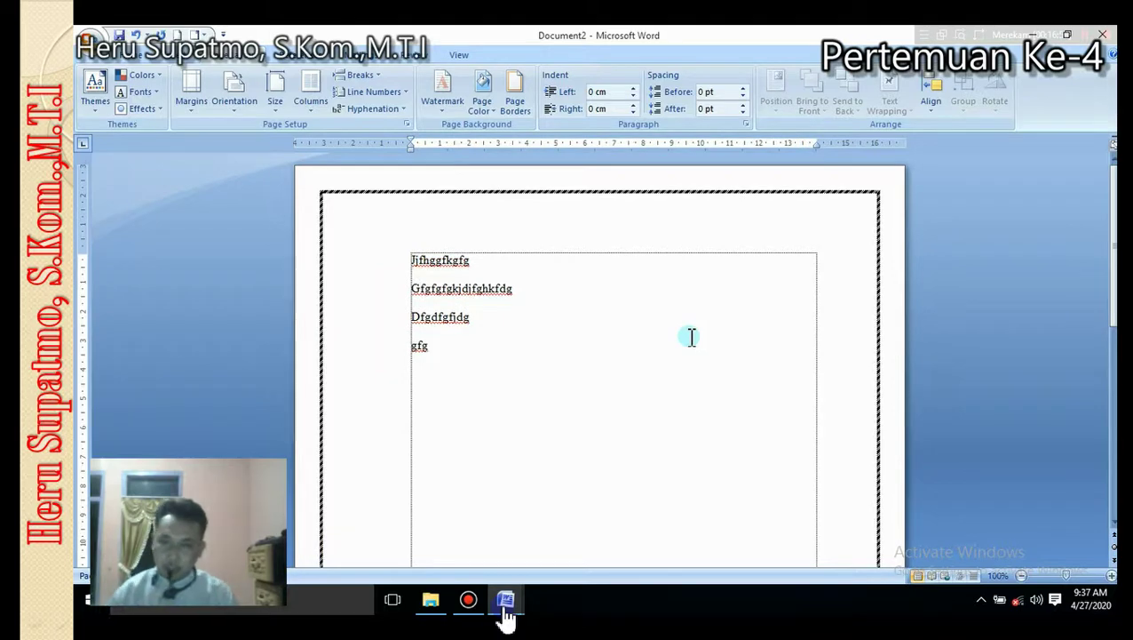
pyautogui.click(515, 100)
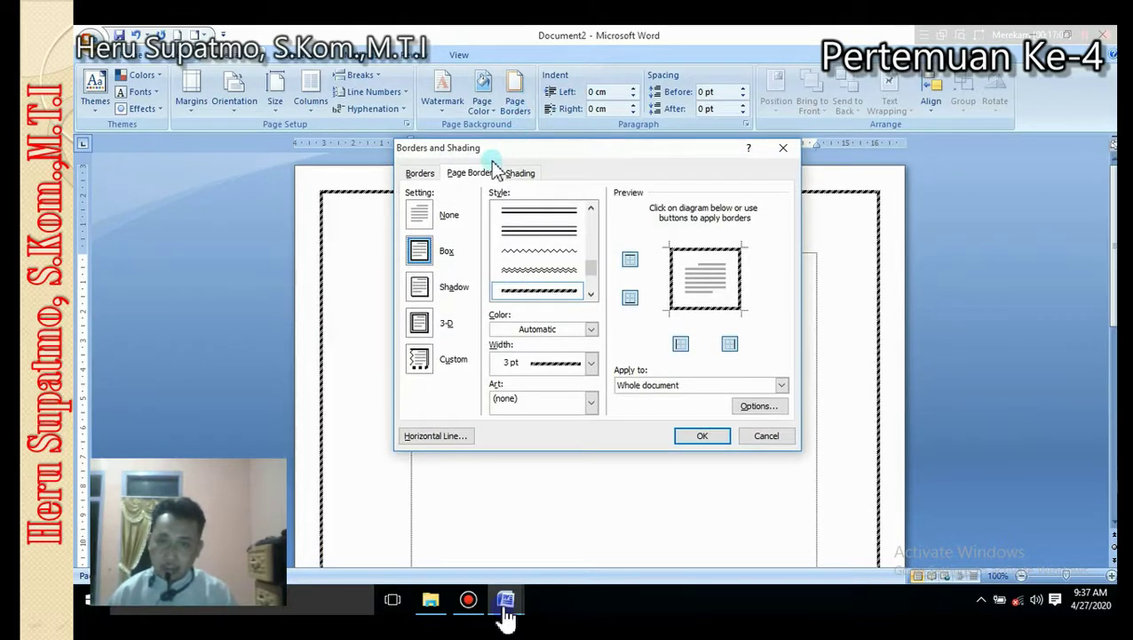
pyautogui.click(421, 174)
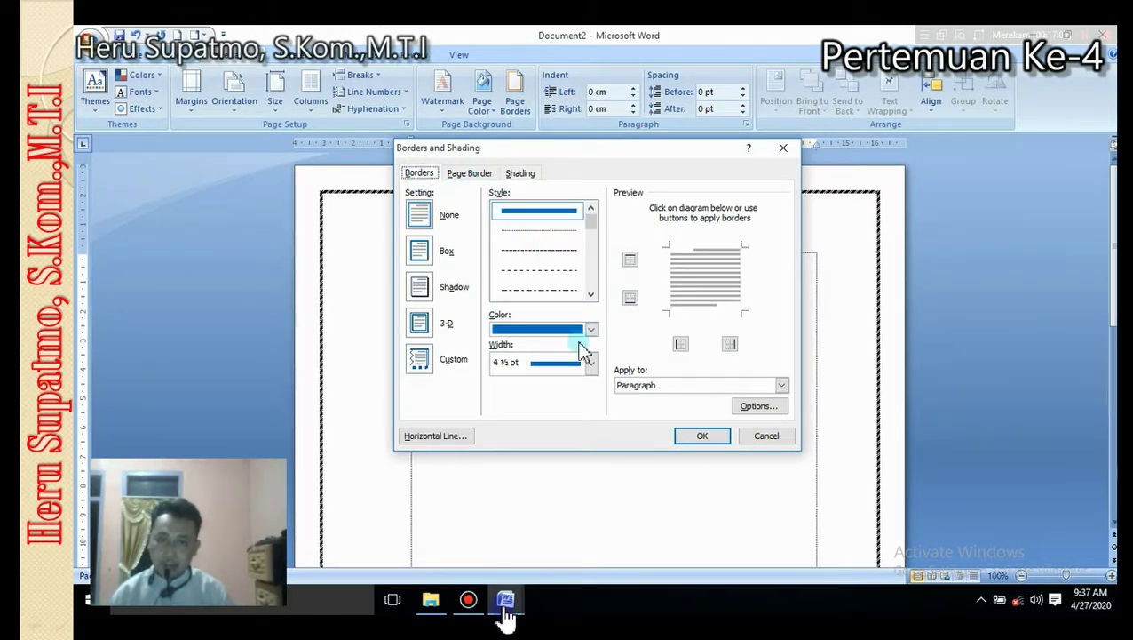
pyautogui.click(702, 435)
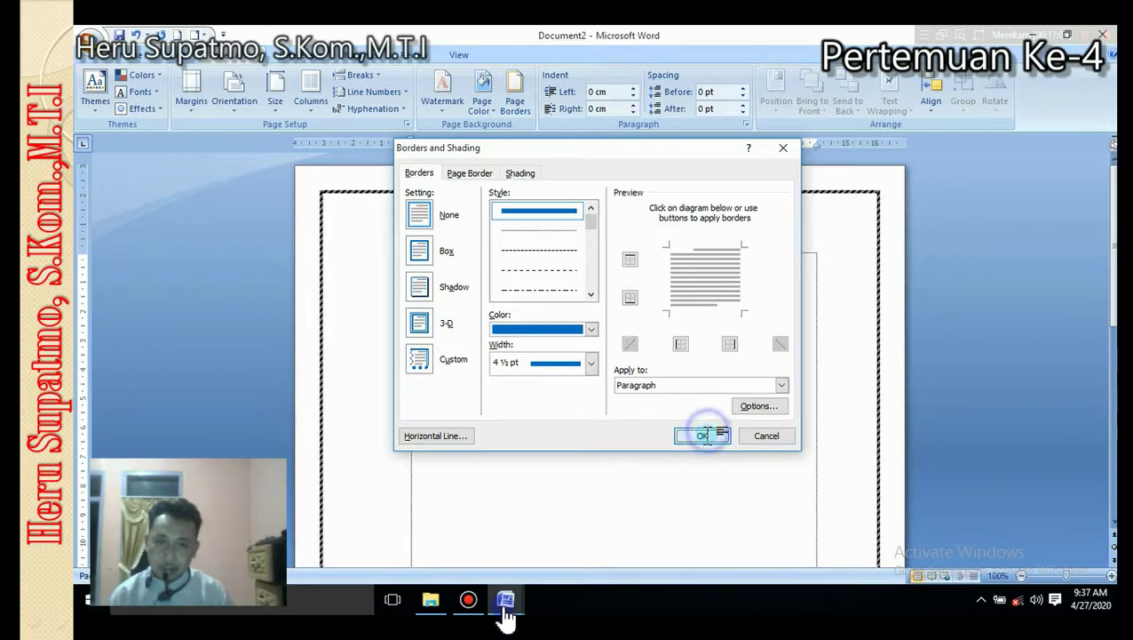
# - Apply a blue 4 ½ pt Box border to the paragraph "gfg" only
pyautogui.click(512, 99)
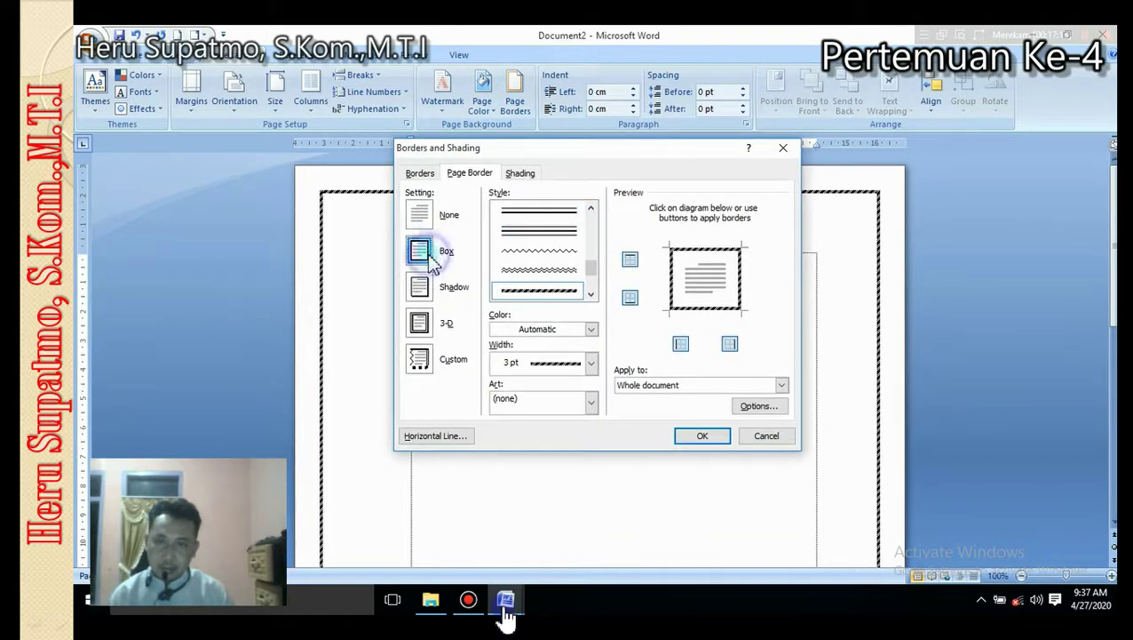
pyautogui.click(422, 174)
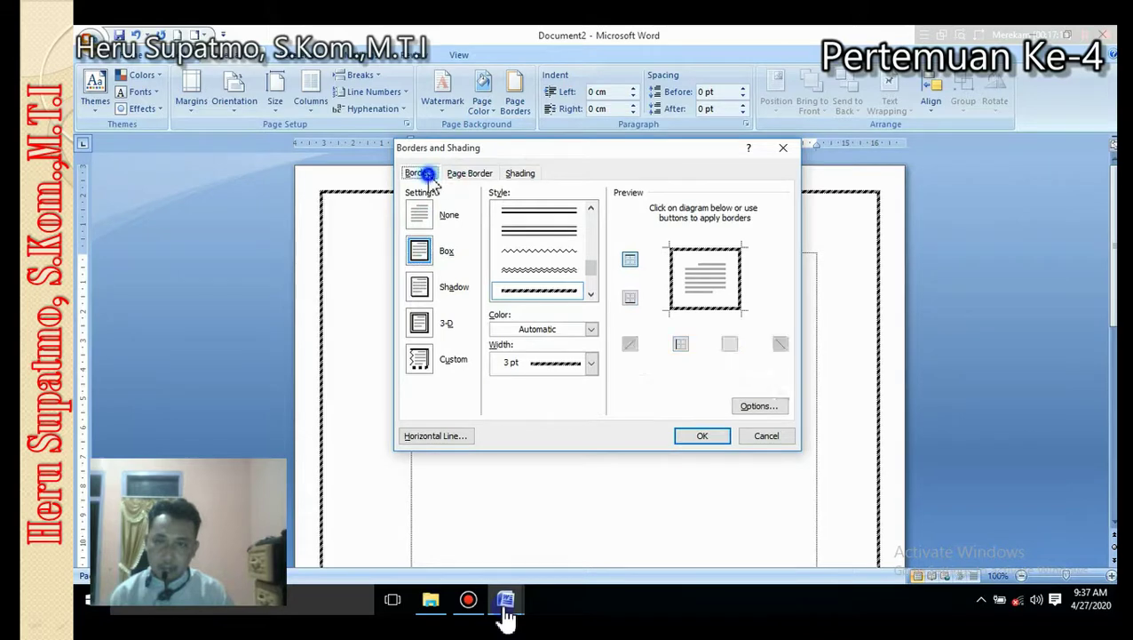
pyautogui.click(419, 251)
pyautogui.click(675, 434)
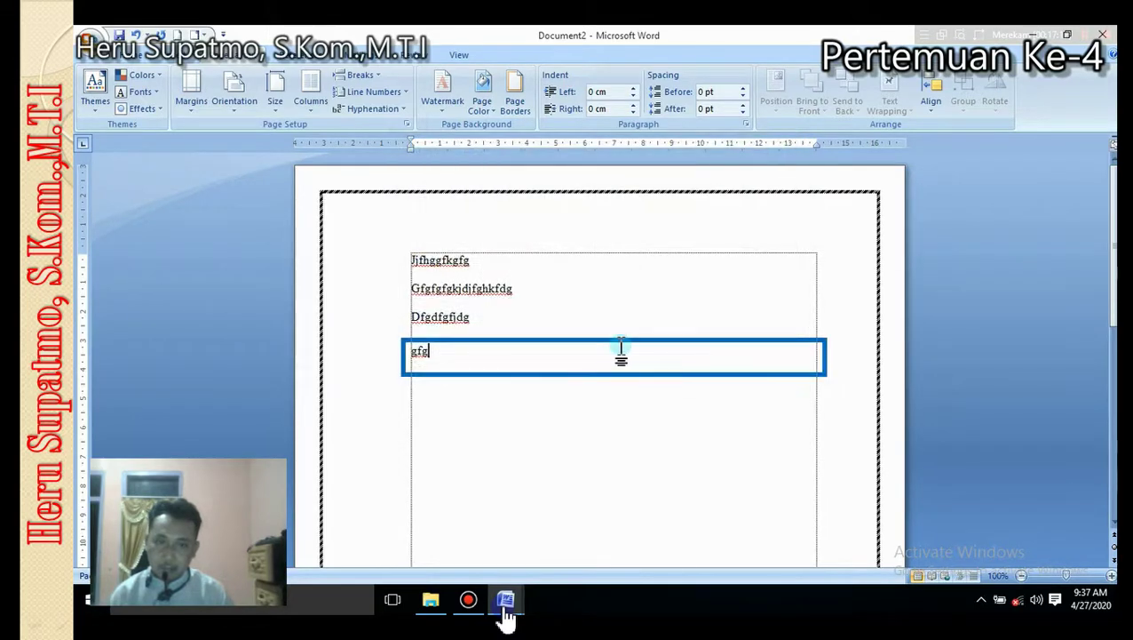
# - Extend the bordered line to "Gfgfsfdsfdsgdfg", add the line "Fdgfdgdfg" below it, and start another empty line
pyautogui.write('dsgdfg')
pyautogui.press('Return')
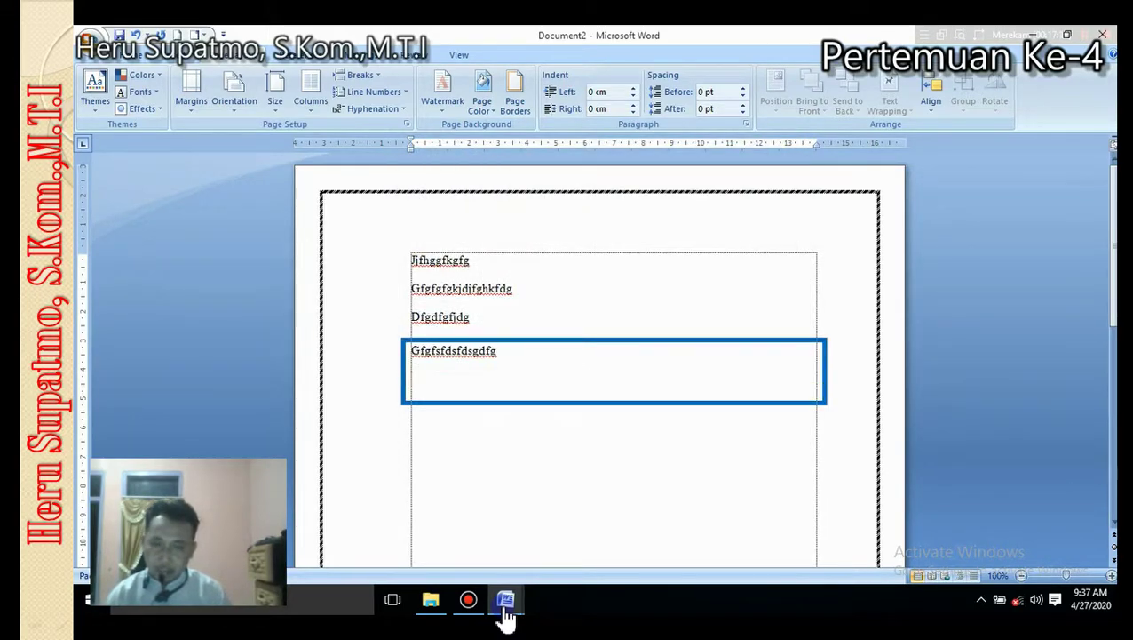
pyautogui.write('fdgfdgdfg')
pyautogui.press('Return')
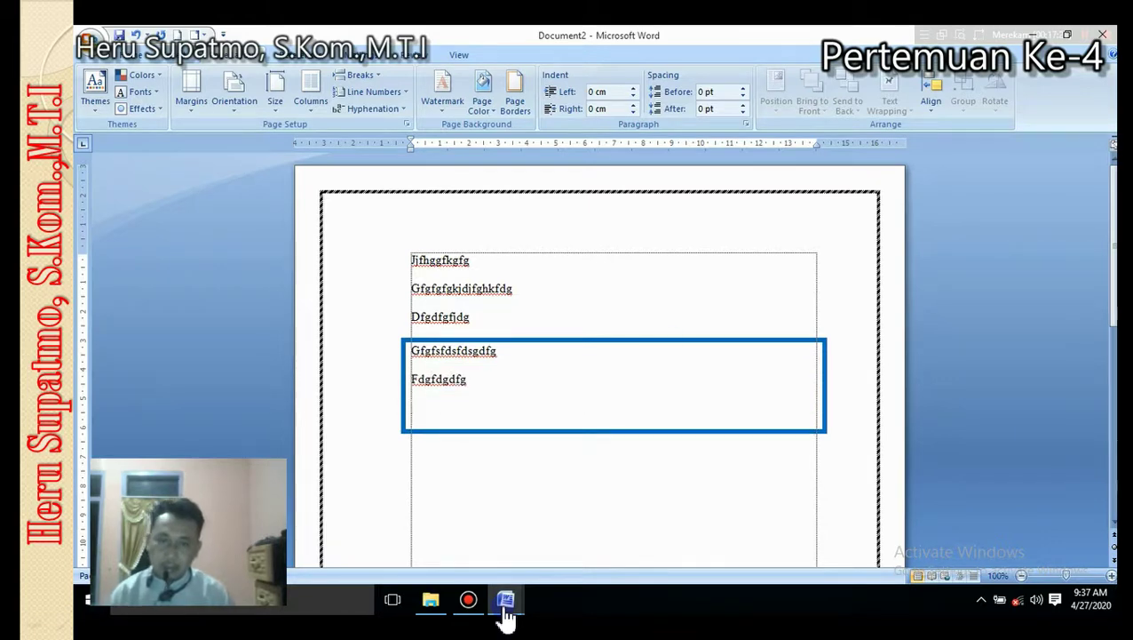
pyautogui.click(557, 255)
pyautogui.click(514, 98)
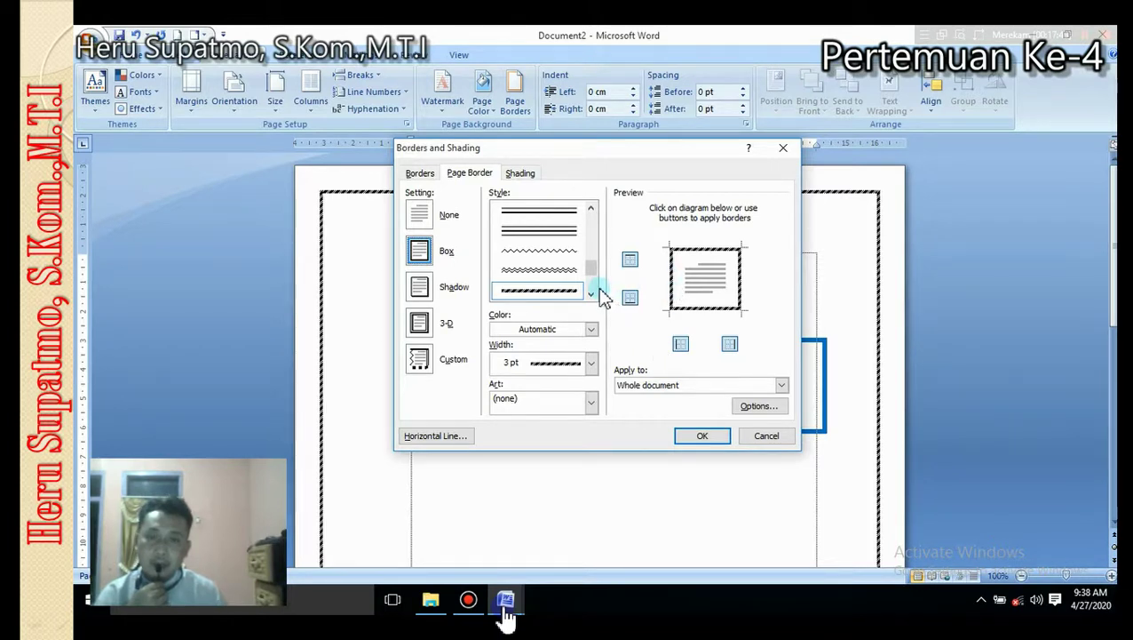
pyautogui.moveTo(597, 281)
pyautogui.mouseDown()
pyautogui.moveTo(596, 302)
pyautogui.moveTo(597, 286)
pyautogui.mouseUp()
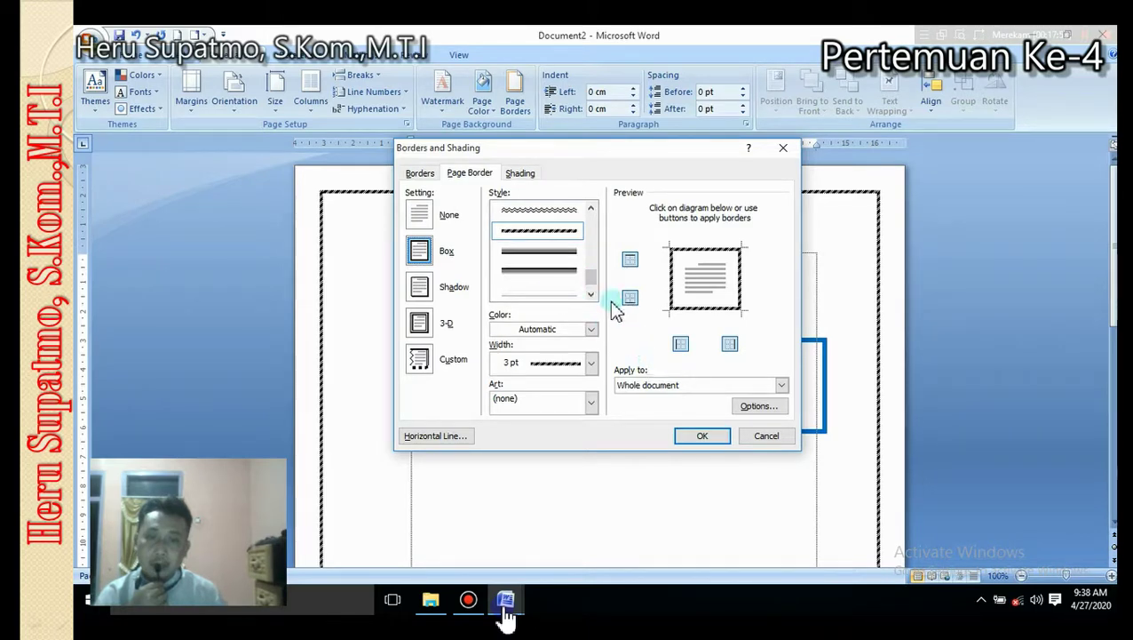
pyautogui.click(760, 435)
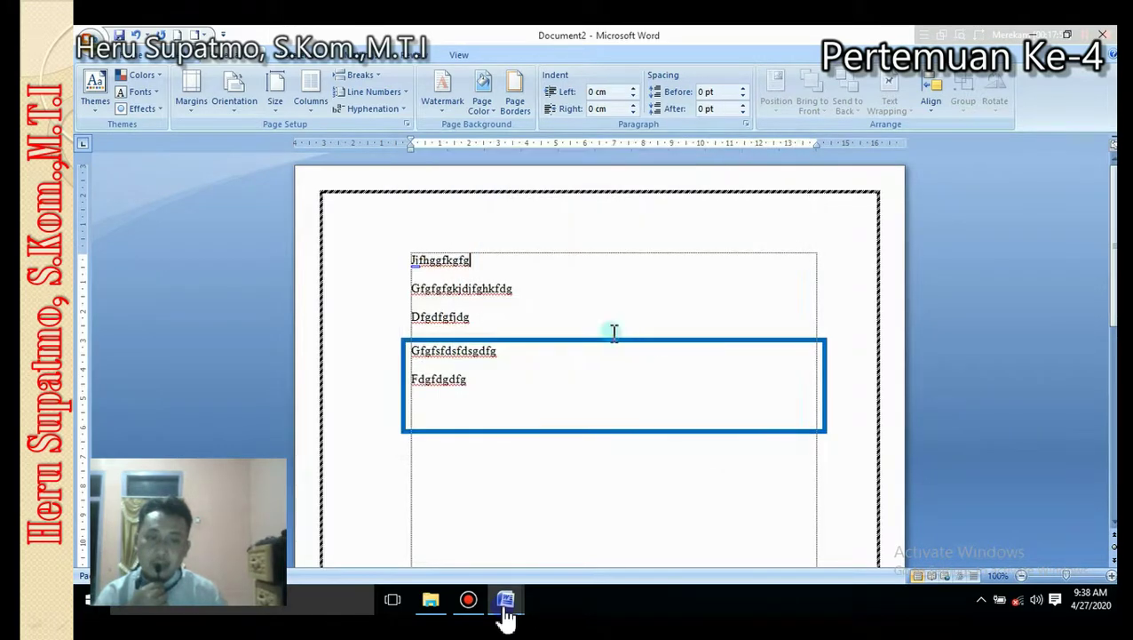
# - Create a new blank document and bring up its page layout commands
pyautogui.click(580, 443)
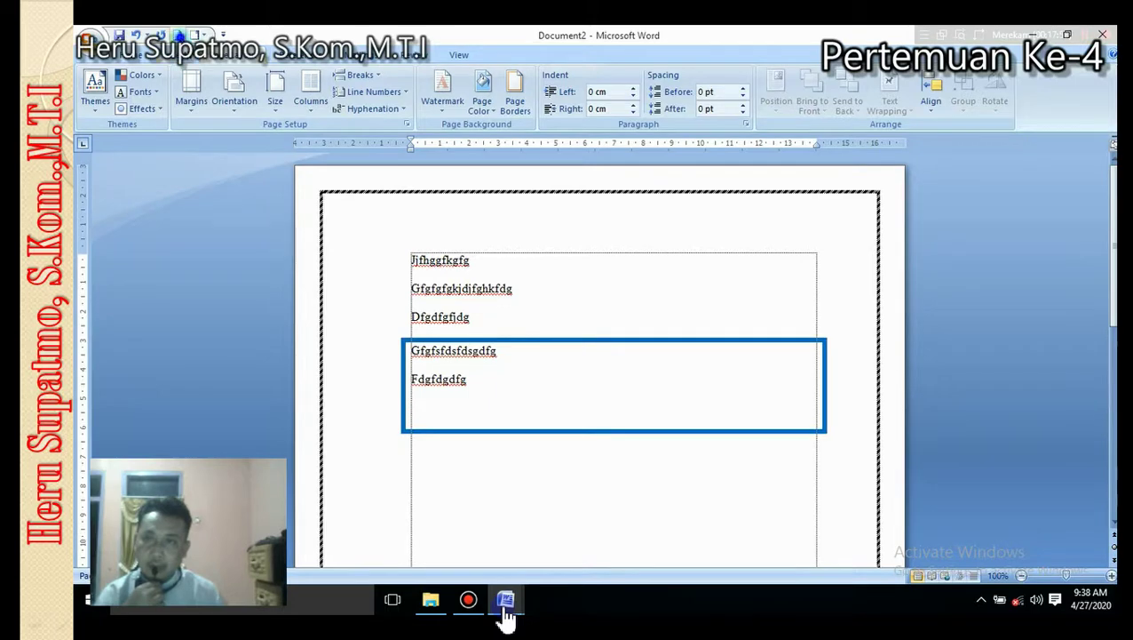
pyautogui.hotkey('ctrl', 'n')
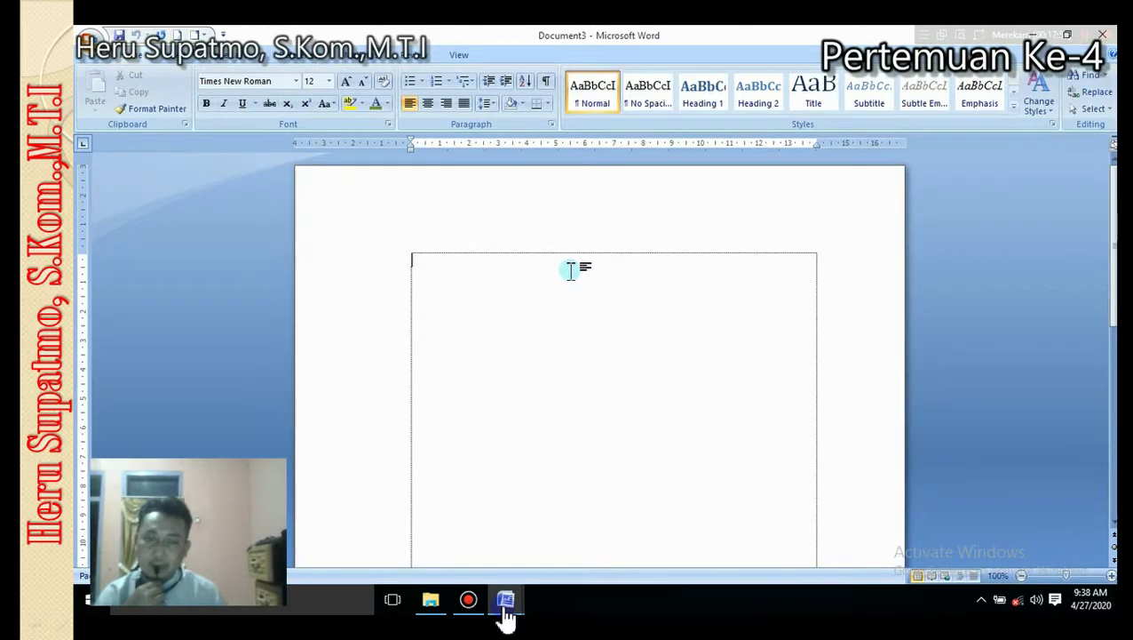
pyautogui.scroll(-2, 520, 97)
# - Choose the purple butterfly art for the new document's page border
pyautogui.click(517, 95)
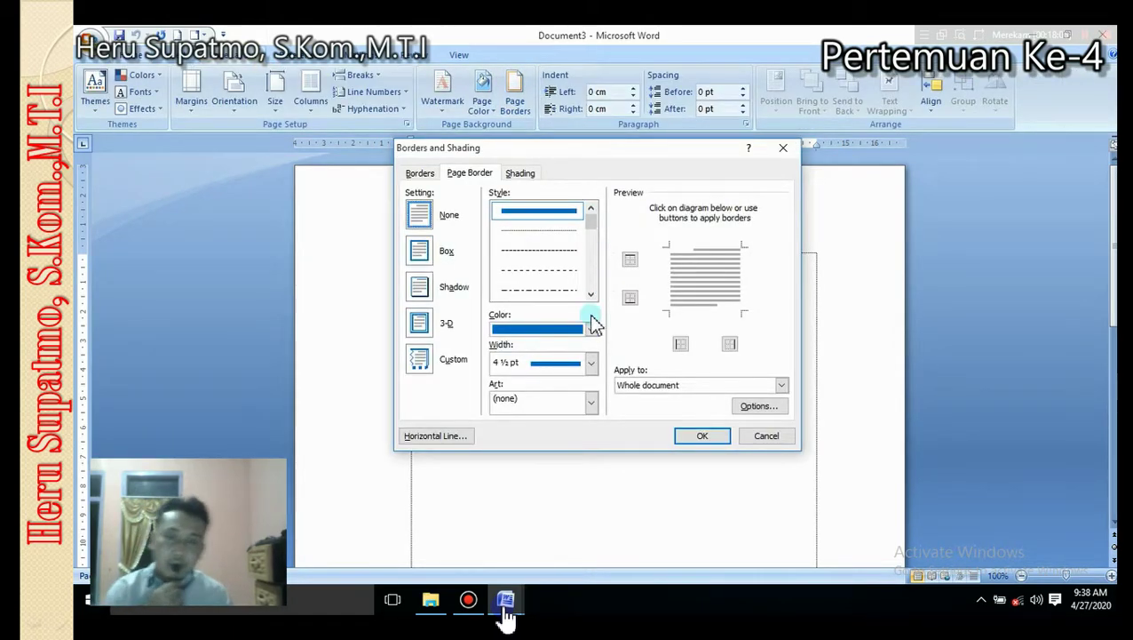
pyautogui.click(592, 401)
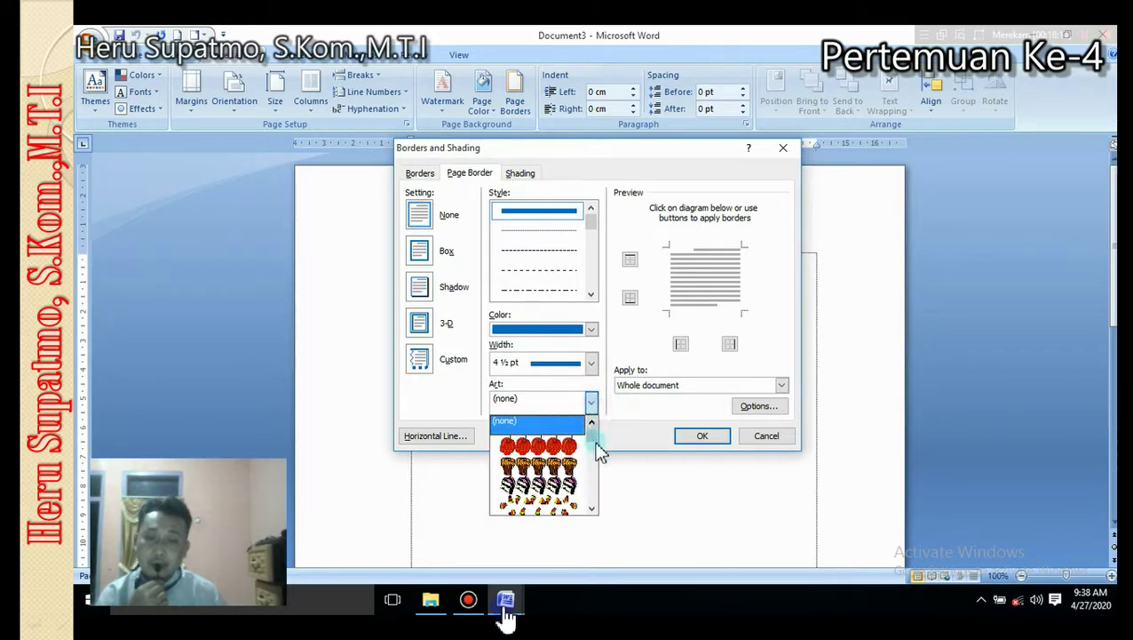
pyautogui.moveTo(589, 434); pyautogui.dragTo(599, 471)
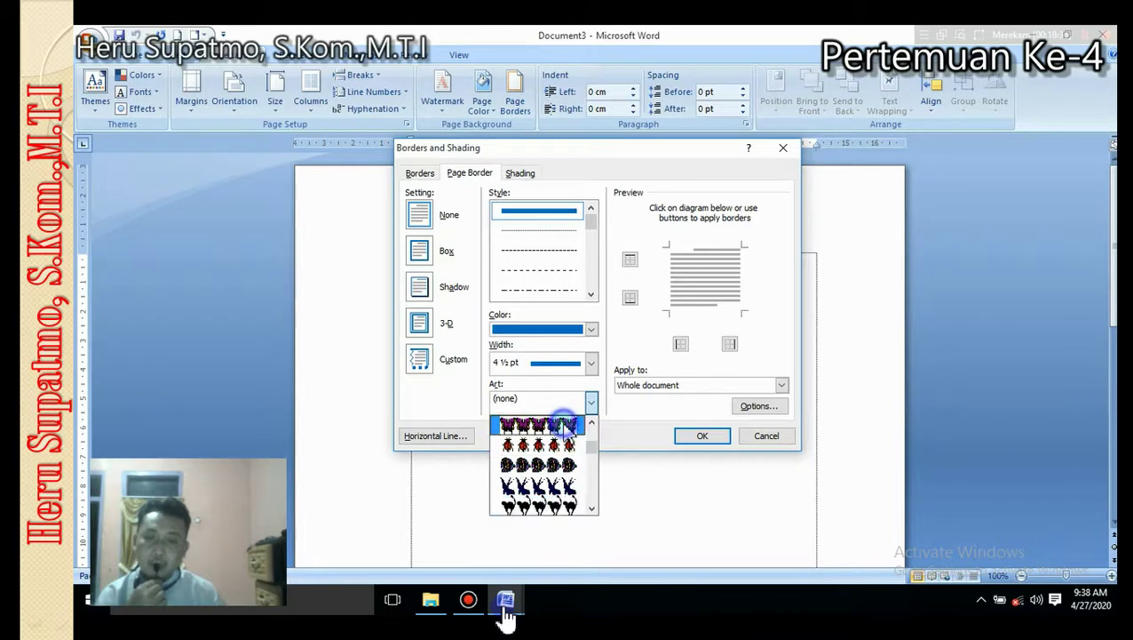
pyautogui.click(565, 425)
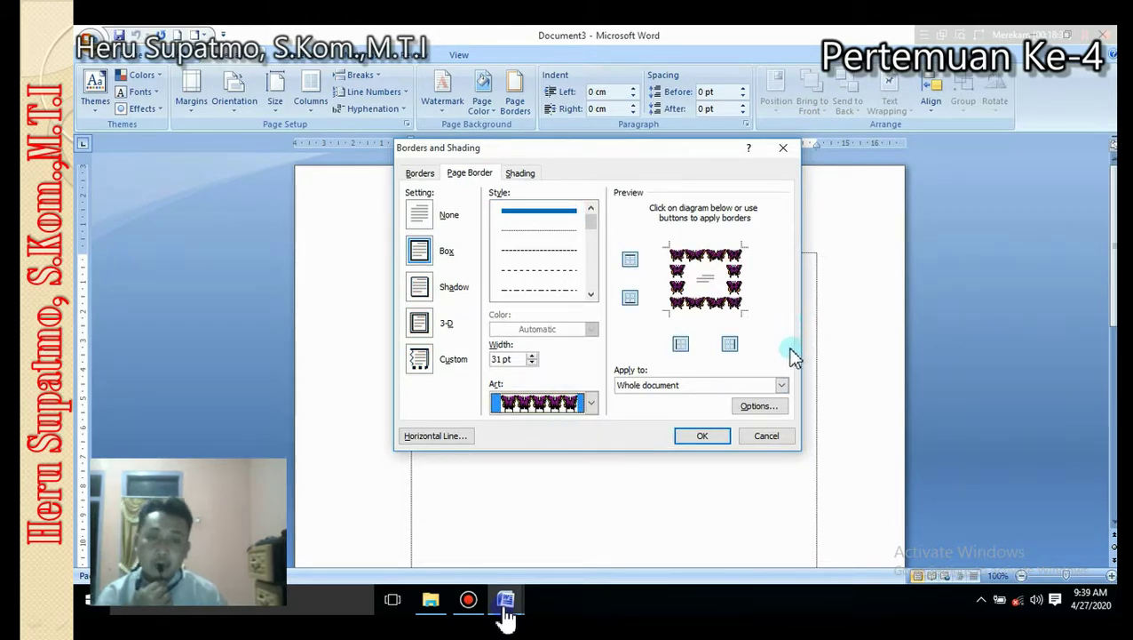
# - Reduce the butterfly page border's width to 22 pt
pyautogui.click(532, 362)
pyautogui.click(532, 362)
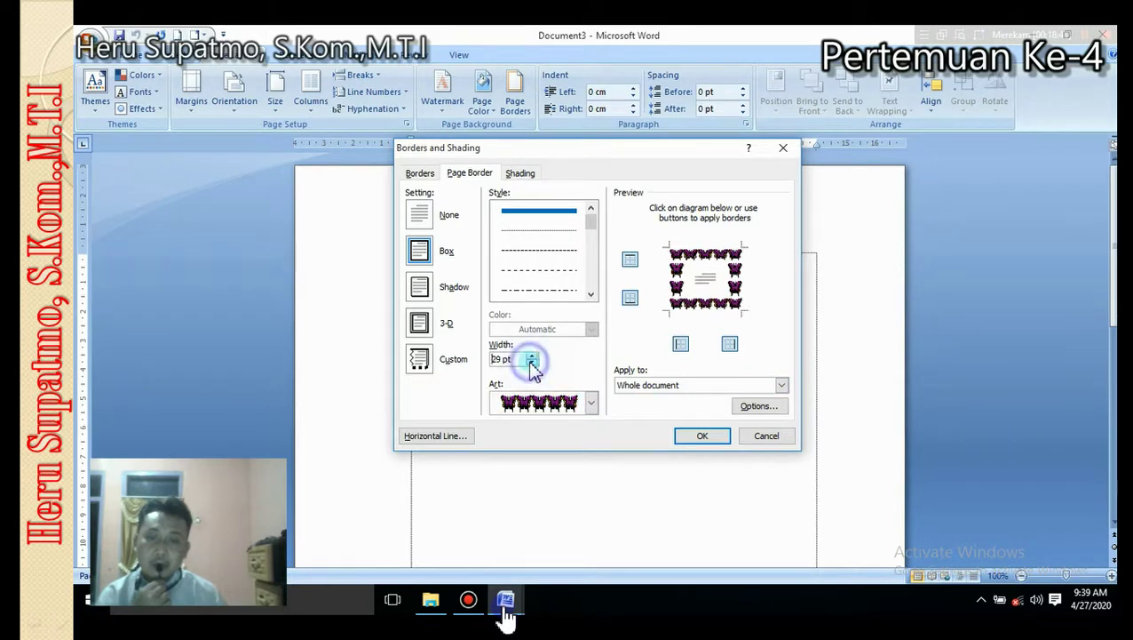
pyautogui.click(532, 355)
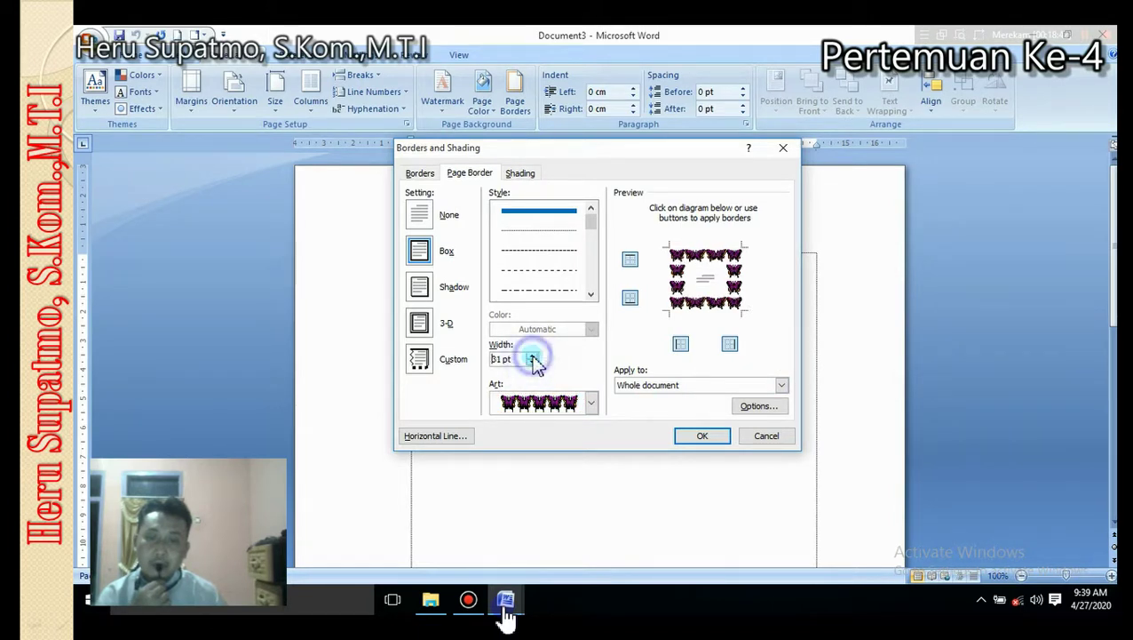
pyautogui.click(532, 362)
pyautogui.click(532, 363)
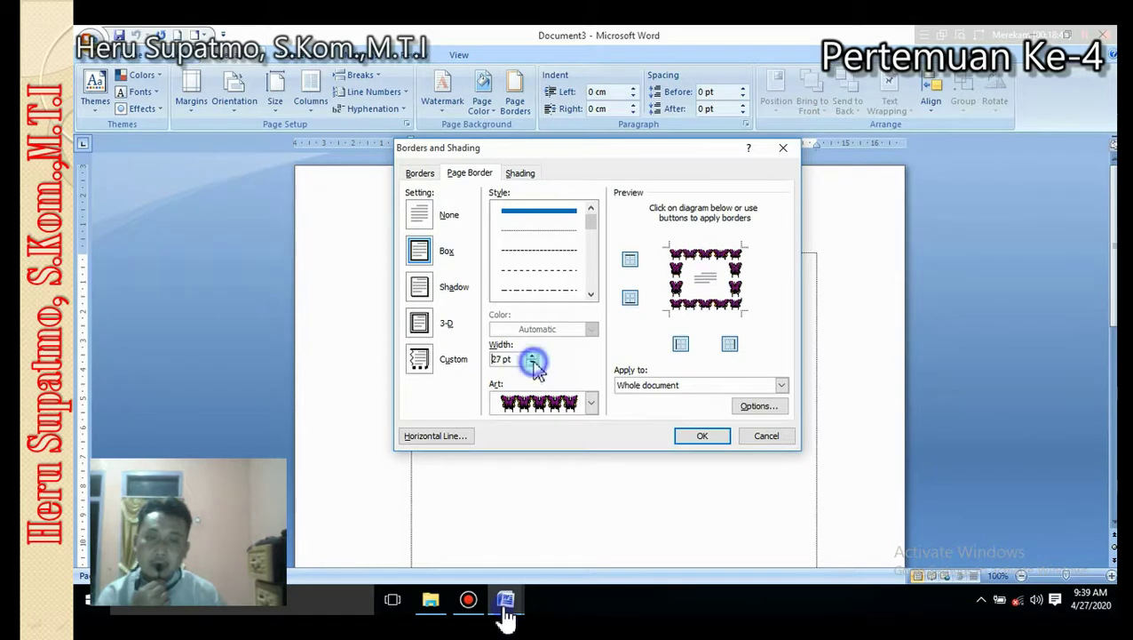
pyautogui.click(532, 362)
pyautogui.click(532, 362)
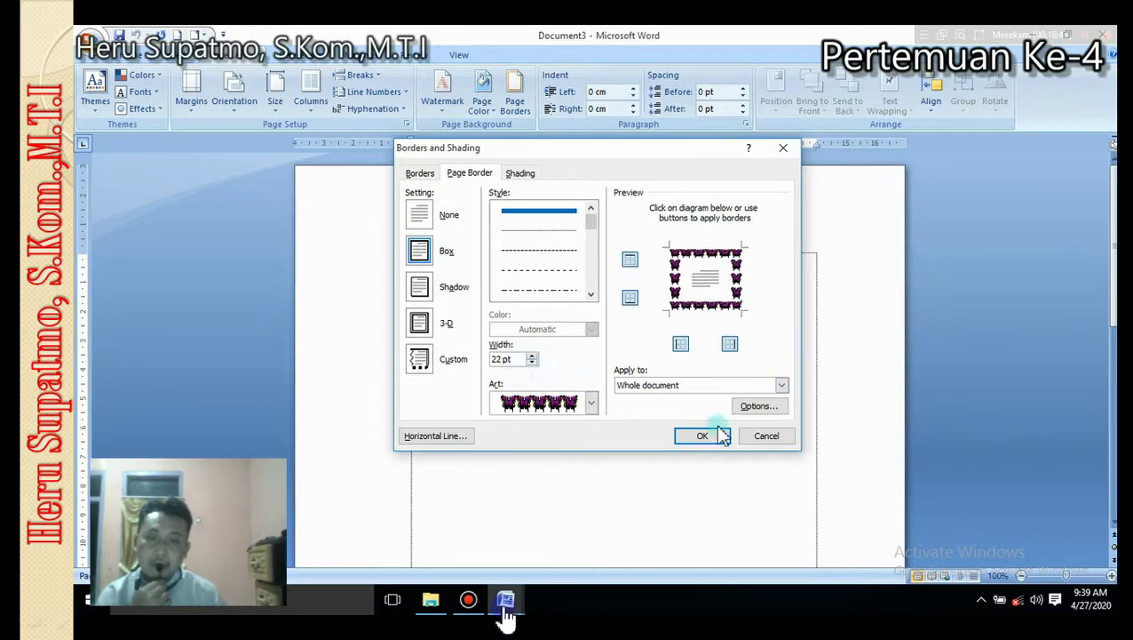
# - Apply the butterfly page border to the whole document and check it down to the page's bottom edge
pyautogui.click(781, 387)
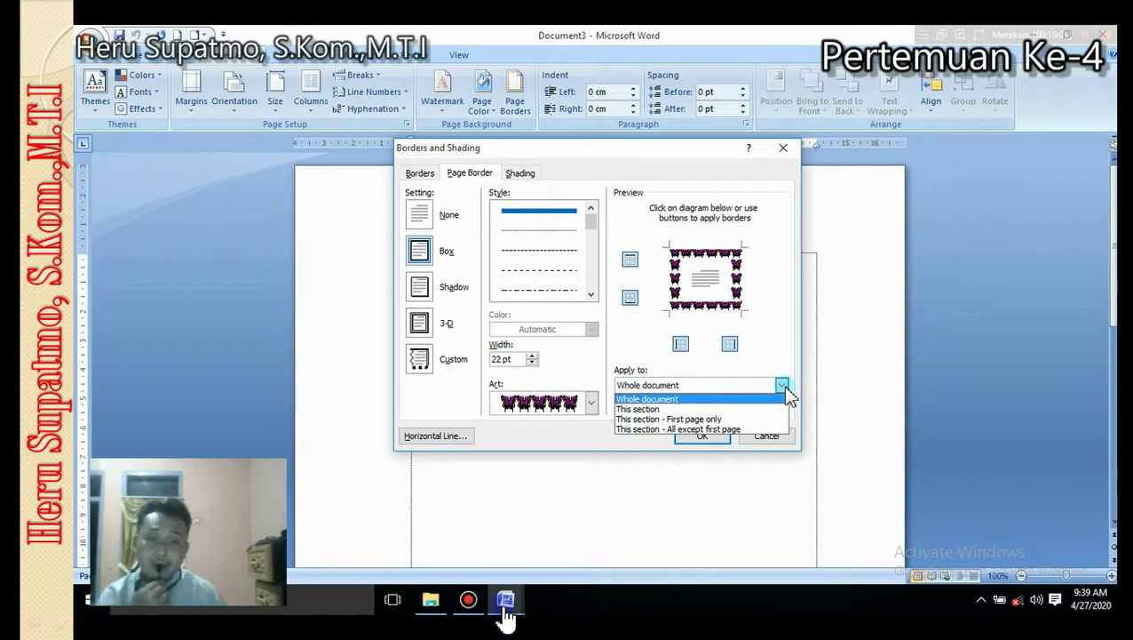
pyautogui.click(775, 347)
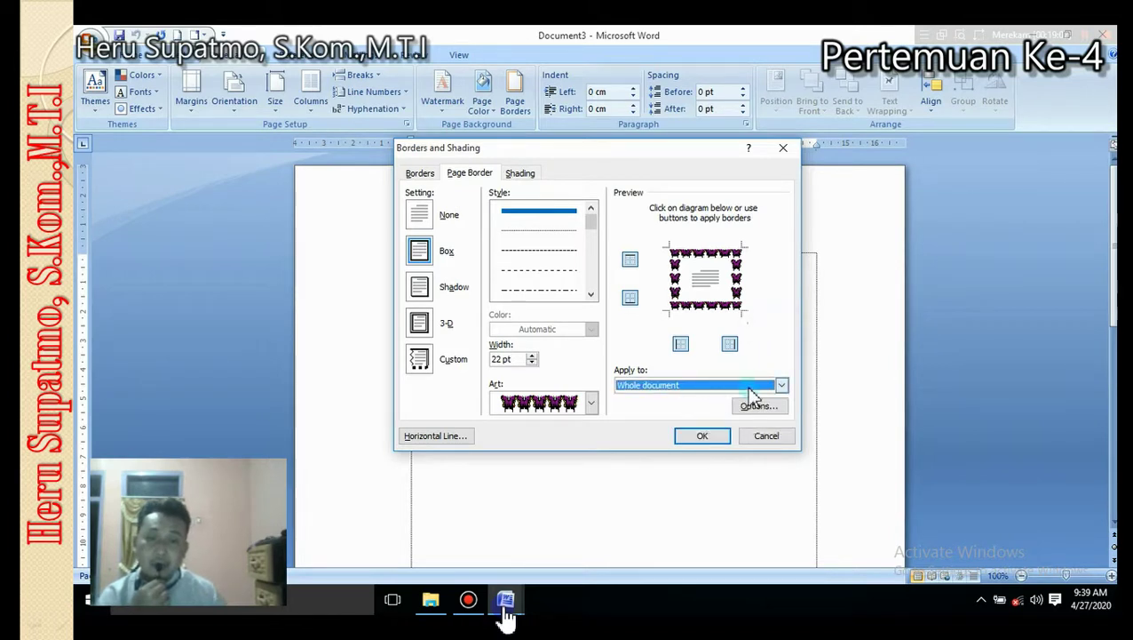
pyautogui.click(779, 386)
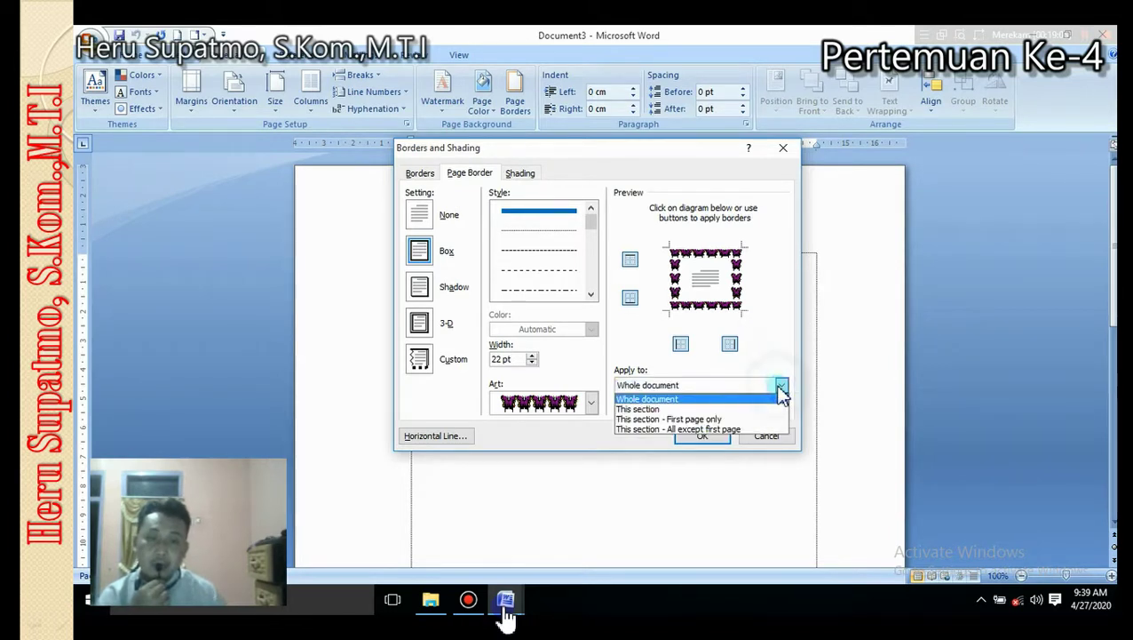
pyautogui.click(715, 396)
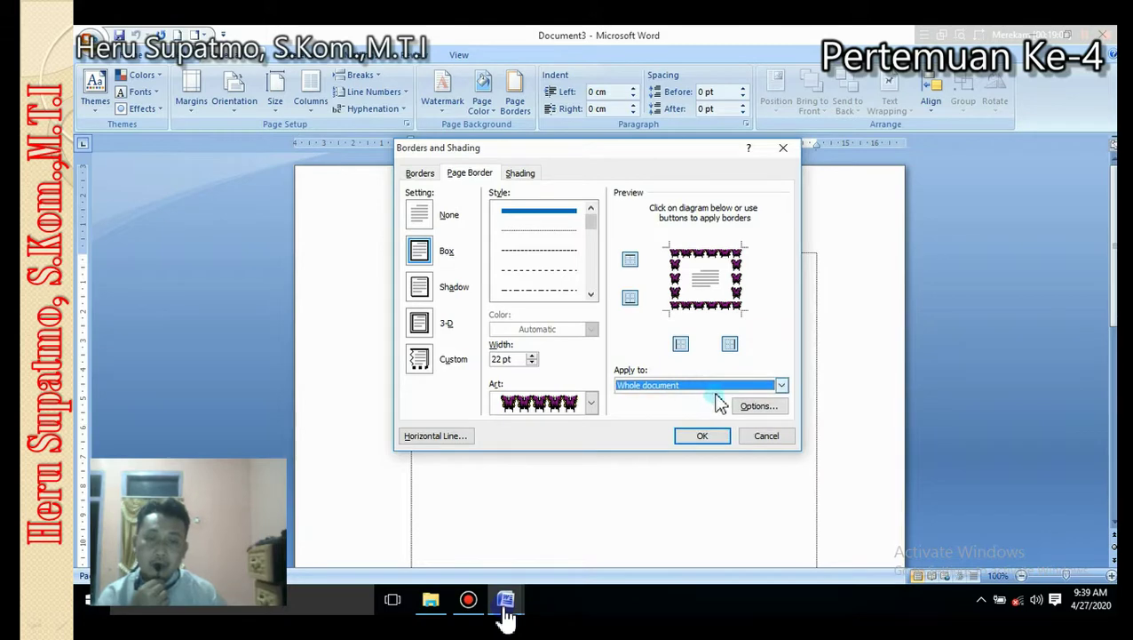
pyautogui.click(702, 435)
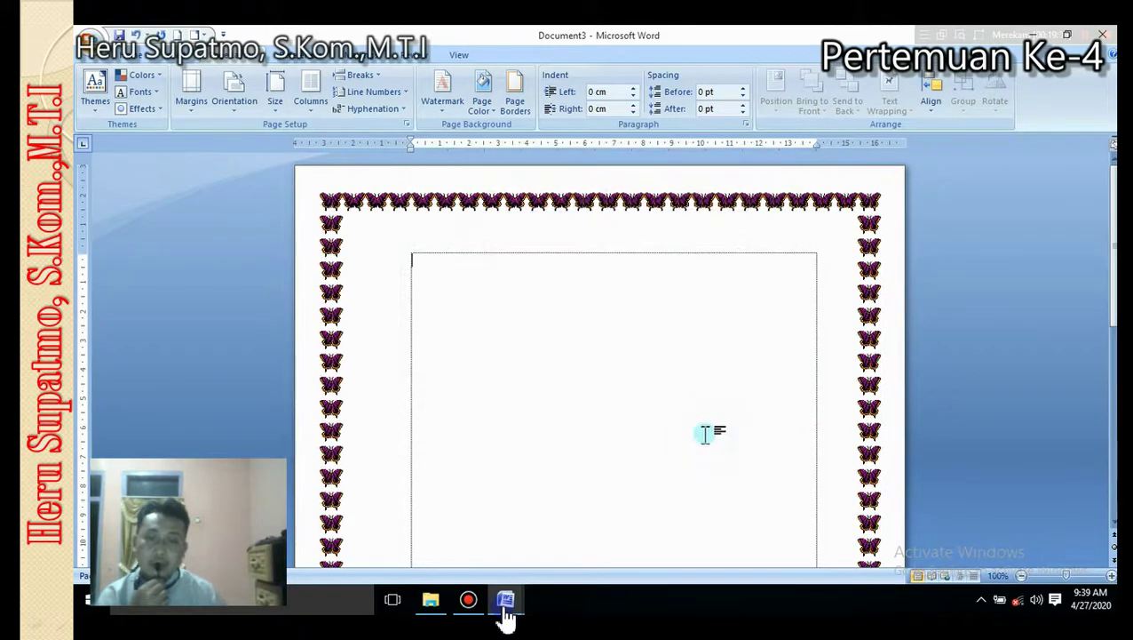
pyautogui.scroll(-9, 651, 334)
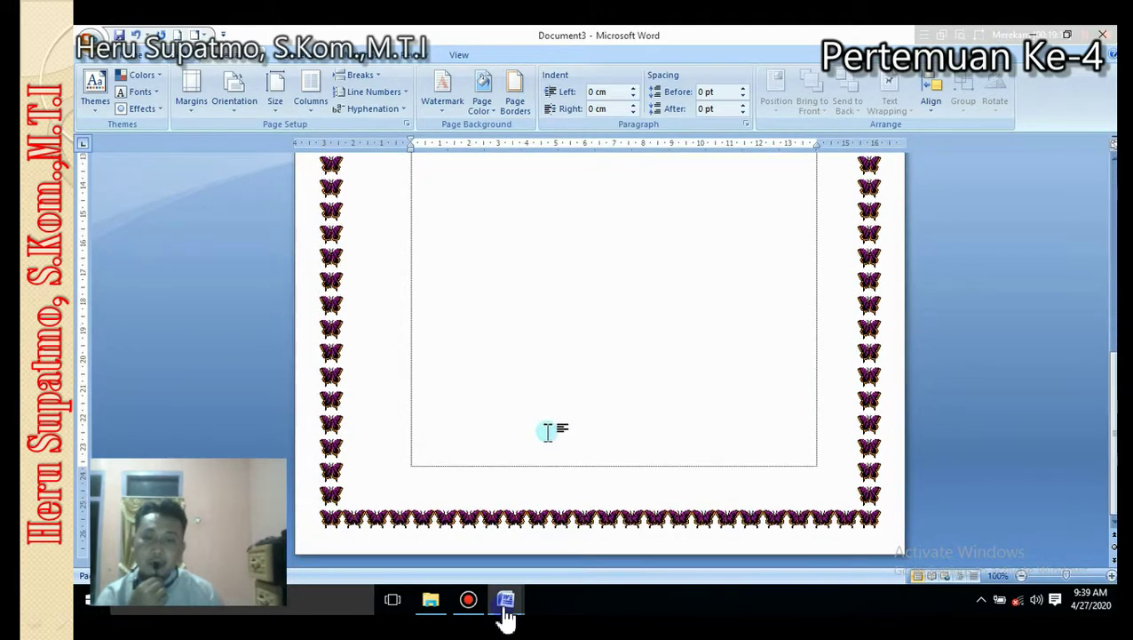
# - Review the butterfly border across the pages, apply it to this section from the first page, and check the pages
pyautogui.scroll(8, 521, 453)
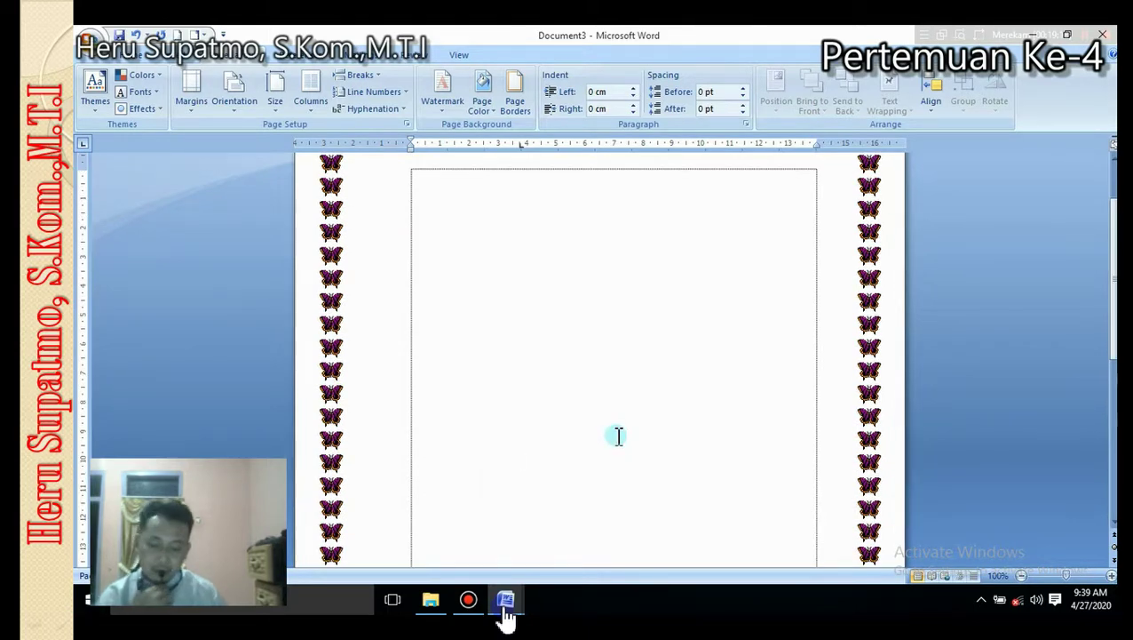
pyautogui.scroll(2, 619, 435)
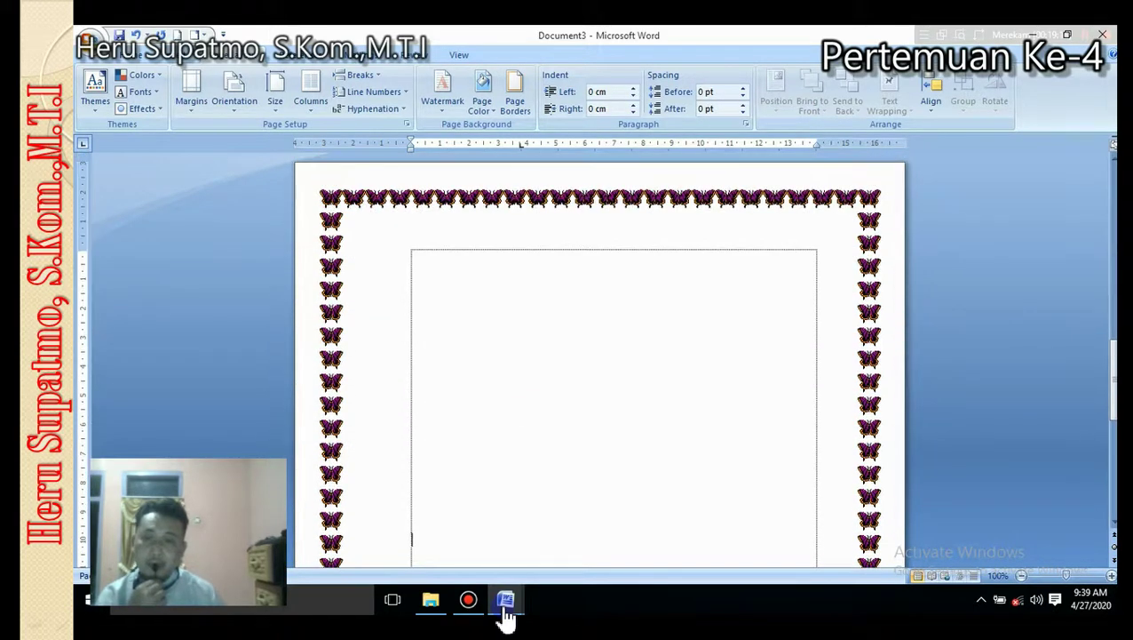
pyautogui.scroll(-9, 653, 444)
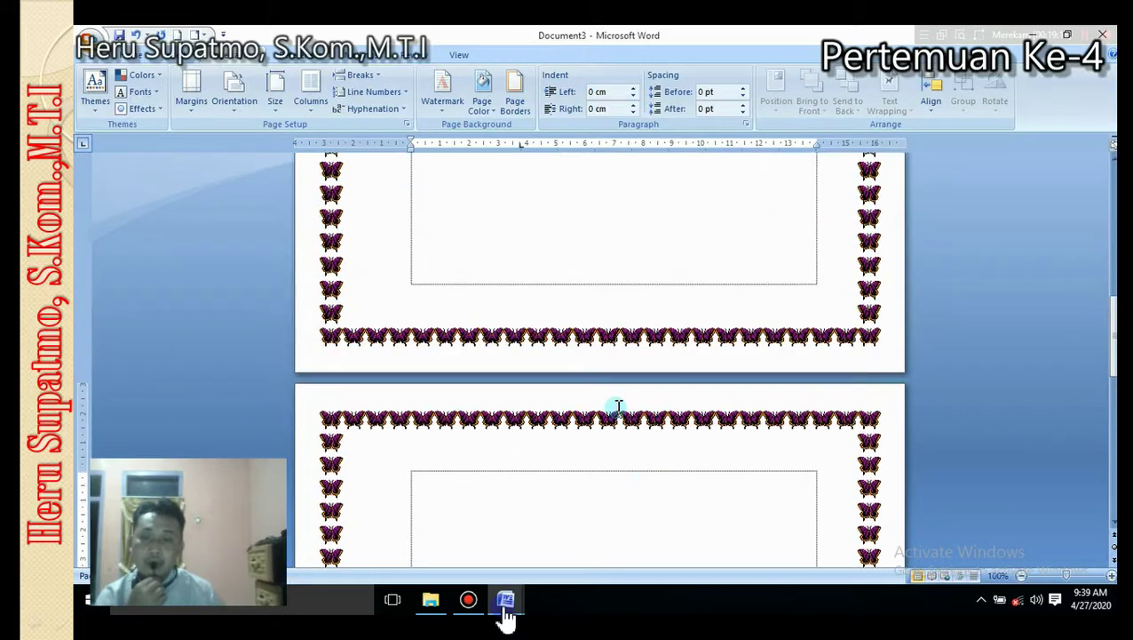
pyautogui.scroll(10, 617, 407)
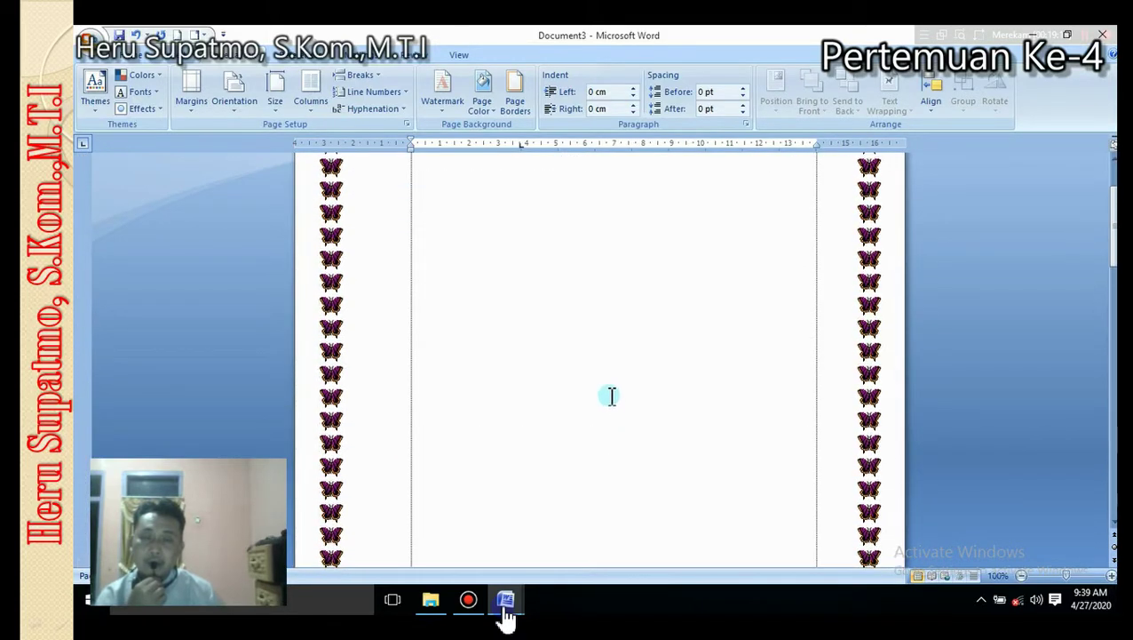
pyautogui.click(521, 265)
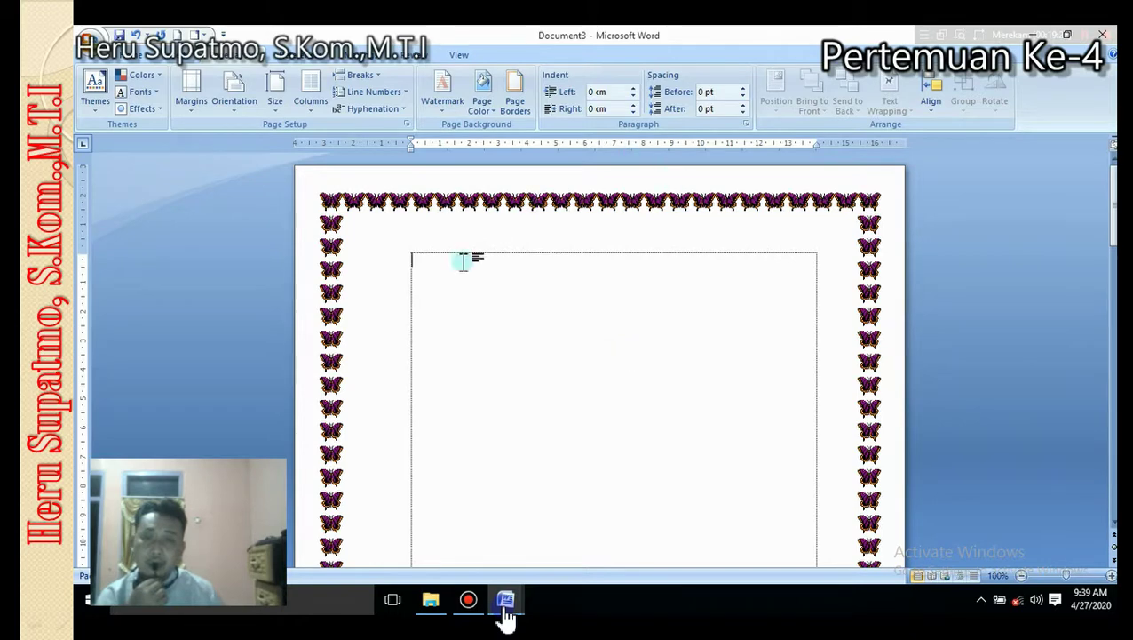
pyautogui.click(518, 107)
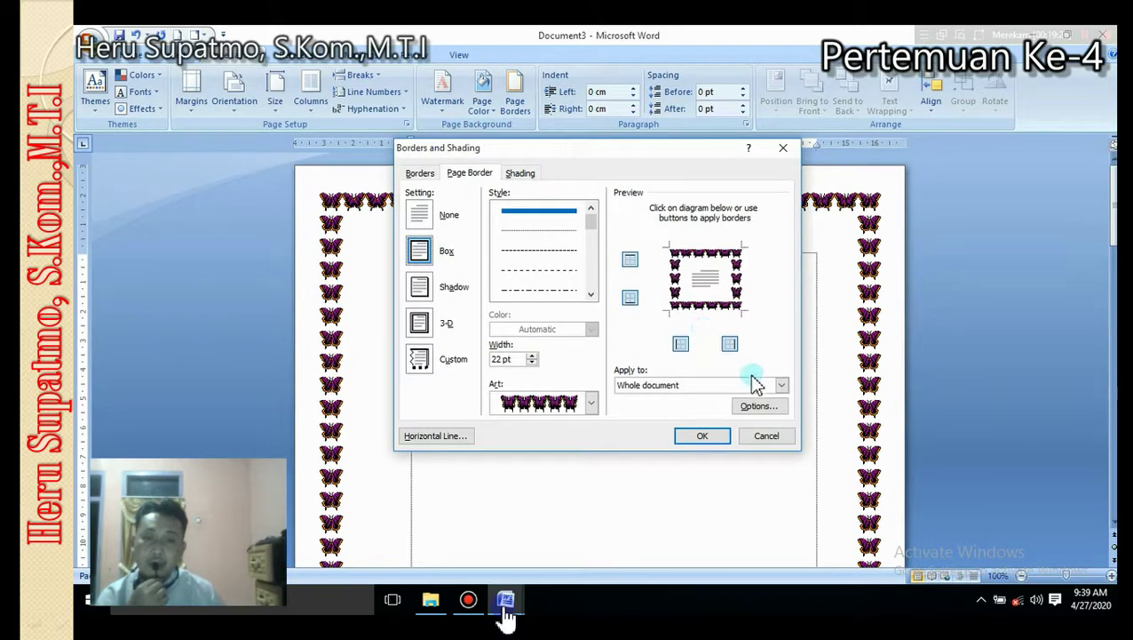
pyautogui.click(780, 387)
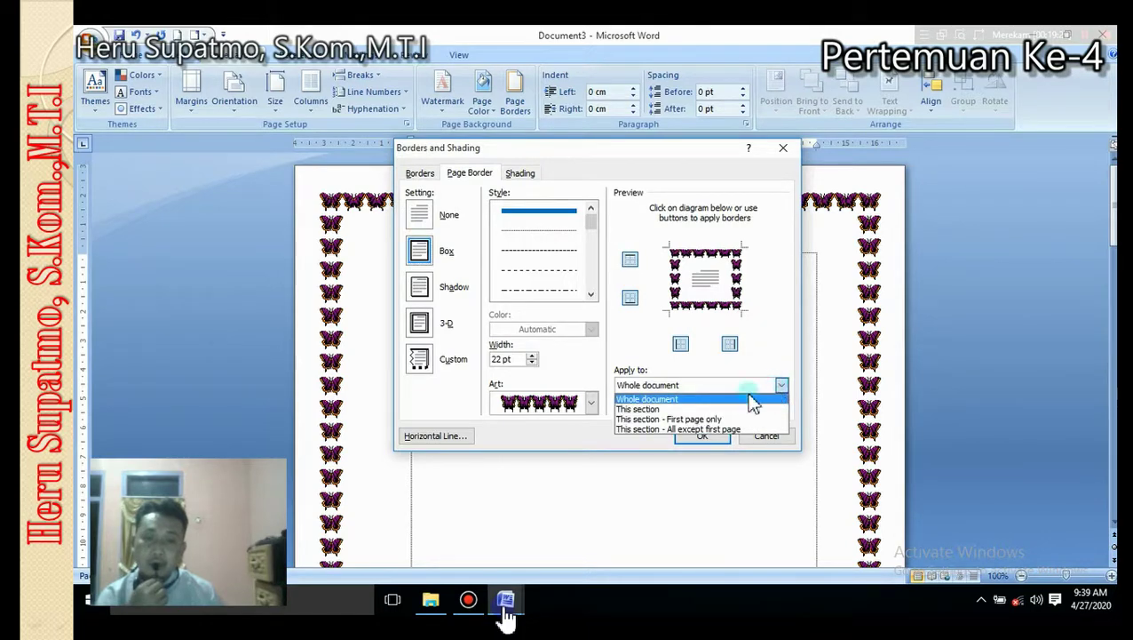
pyautogui.click(696, 408)
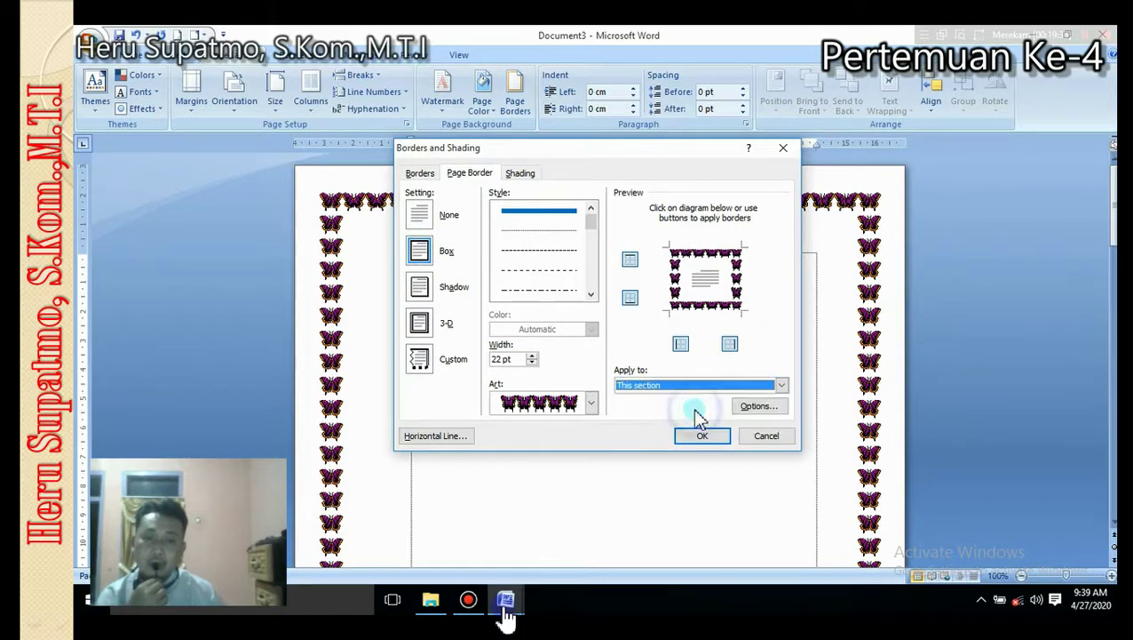
pyautogui.click(706, 435)
pyautogui.scroll(-10, 701, 386)
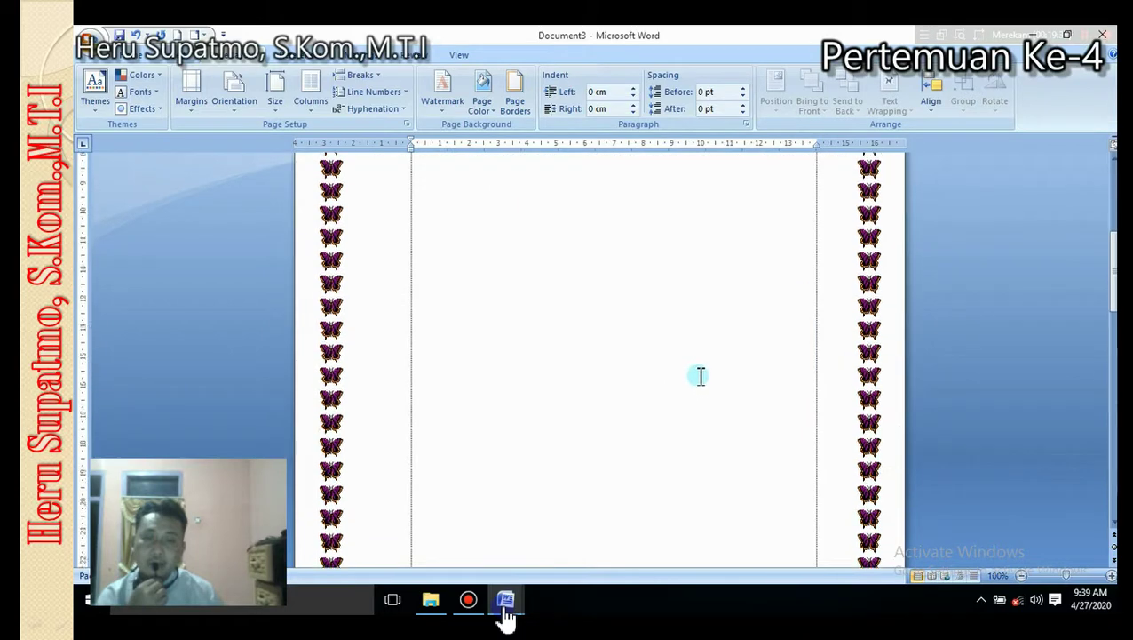
pyautogui.scroll(9, 688, 337)
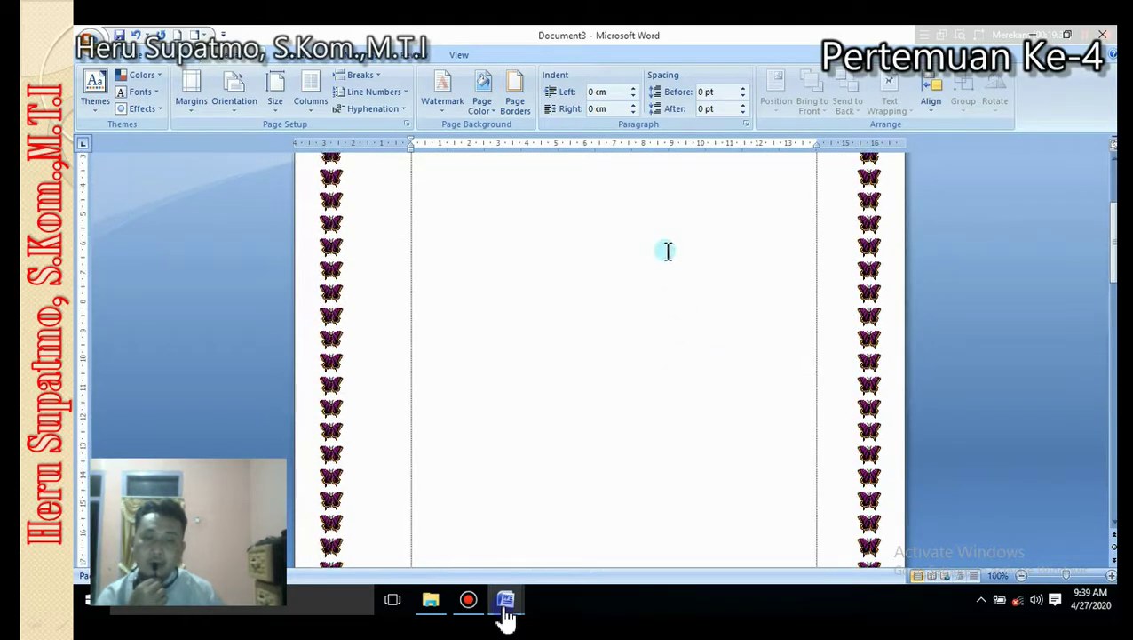
# - Apply the butterfly page border to this section's first page only and check the page that follows
pyautogui.click(515, 96)
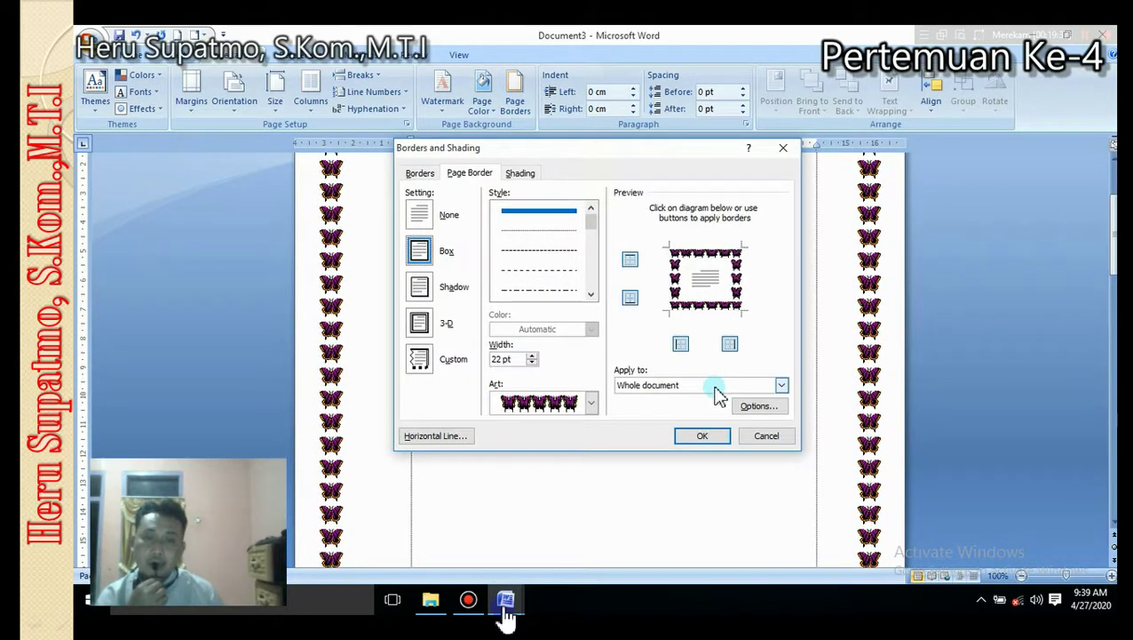
pyautogui.click(718, 389)
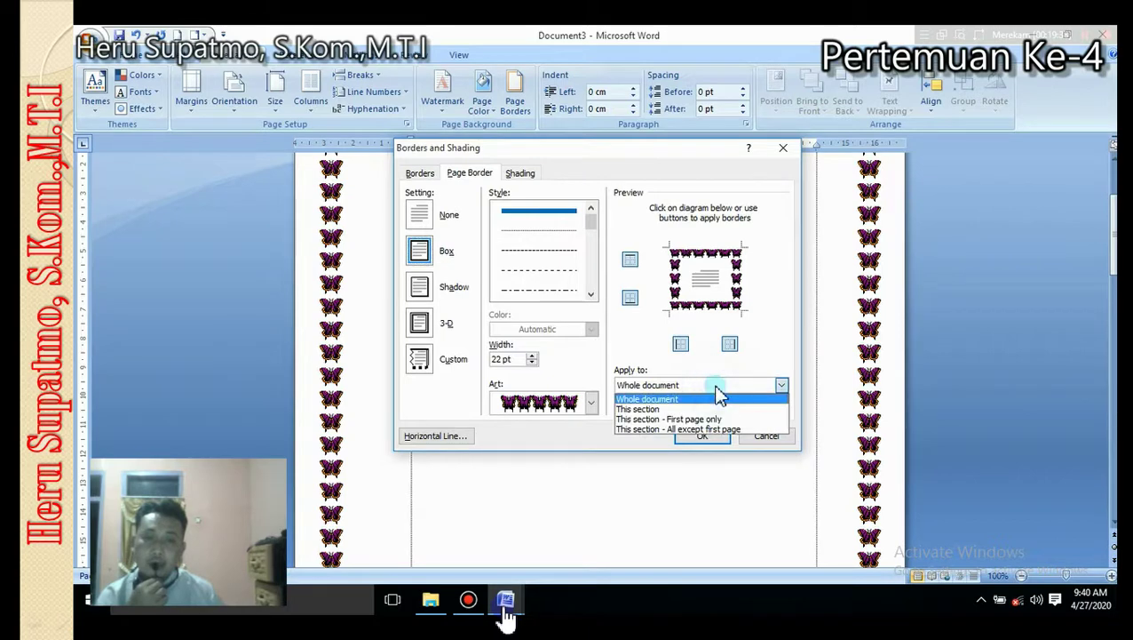
pyautogui.click(701, 418)
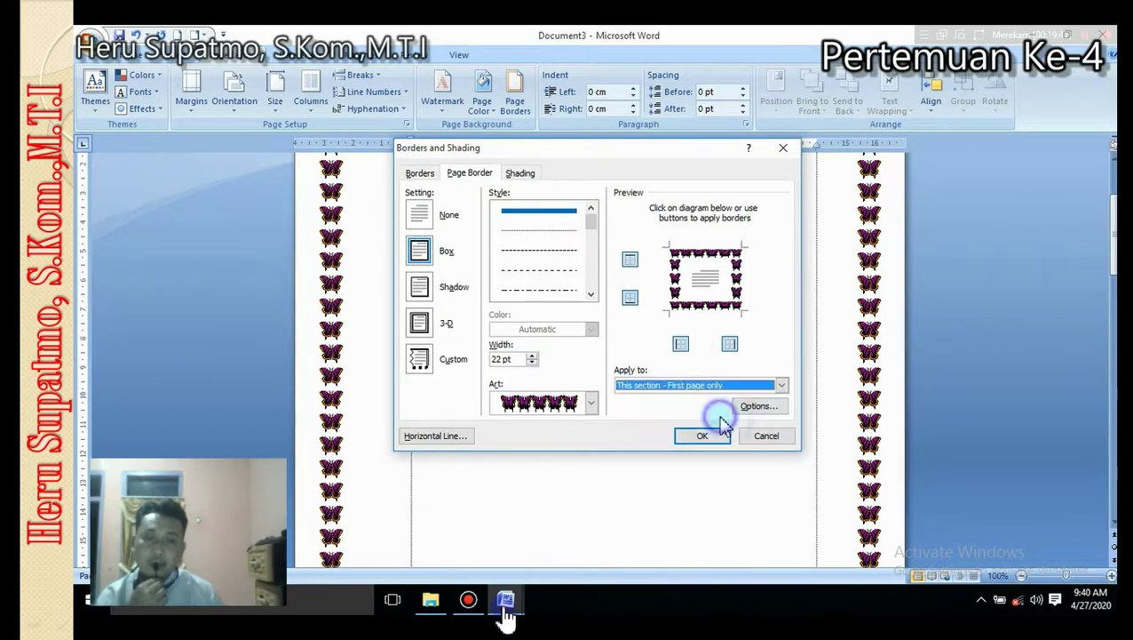
pyautogui.click(703, 434)
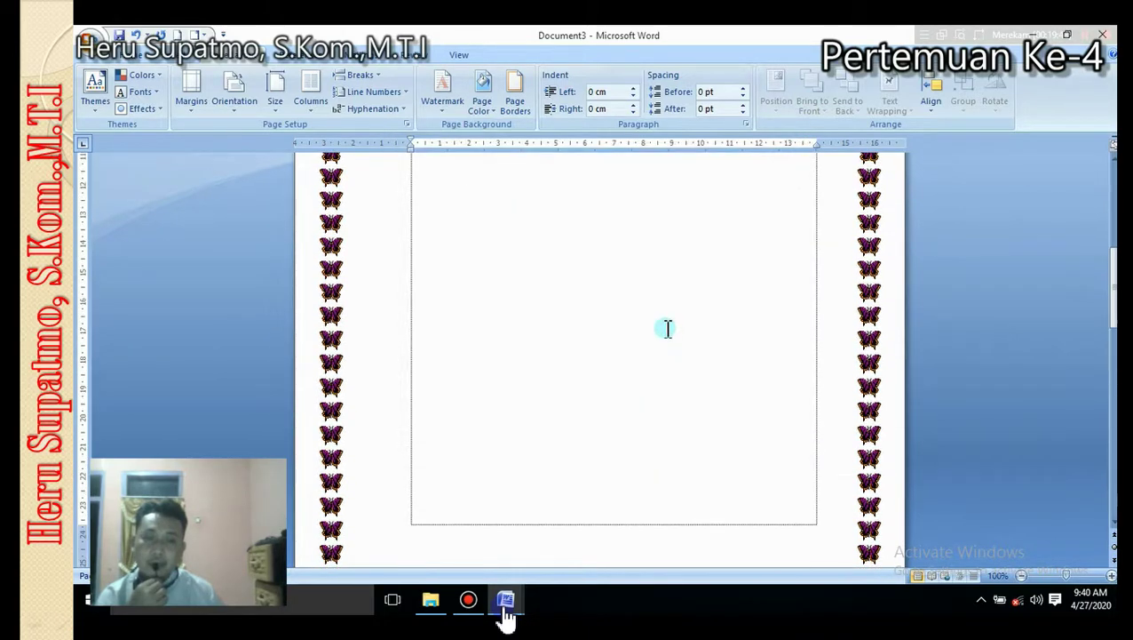
pyautogui.scroll(-5, 668, 333)
pyautogui.scroll(10, 666, 310)
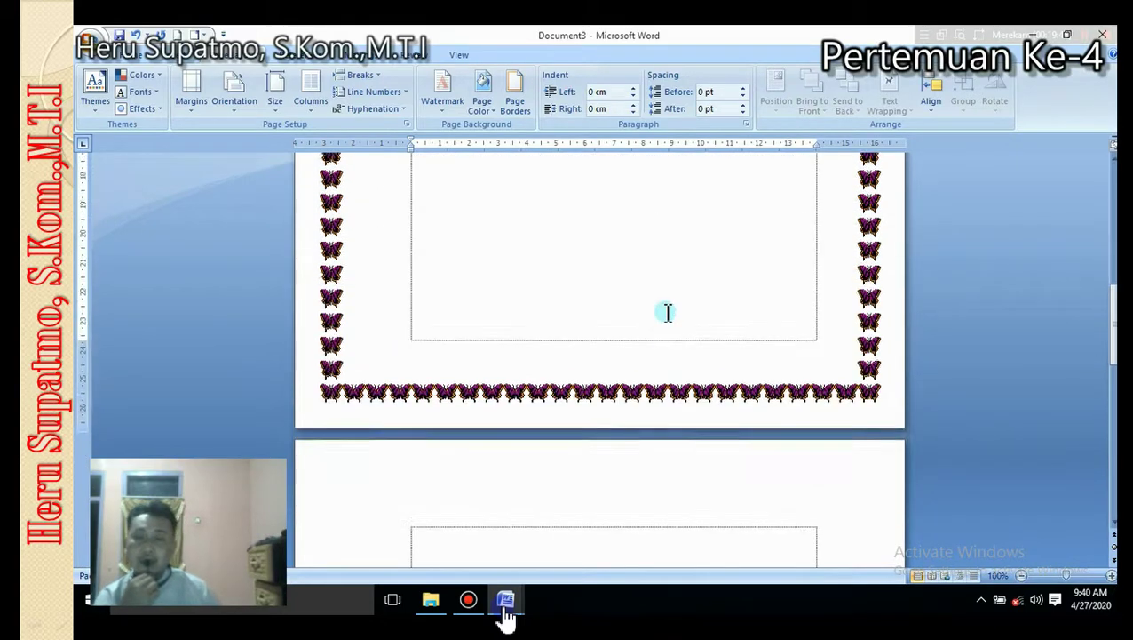
# - Apply the butterfly page border to all pages of this section except the first, and check all three pages side by side
pyautogui.click(516, 95)
pyautogui.click(730, 388)
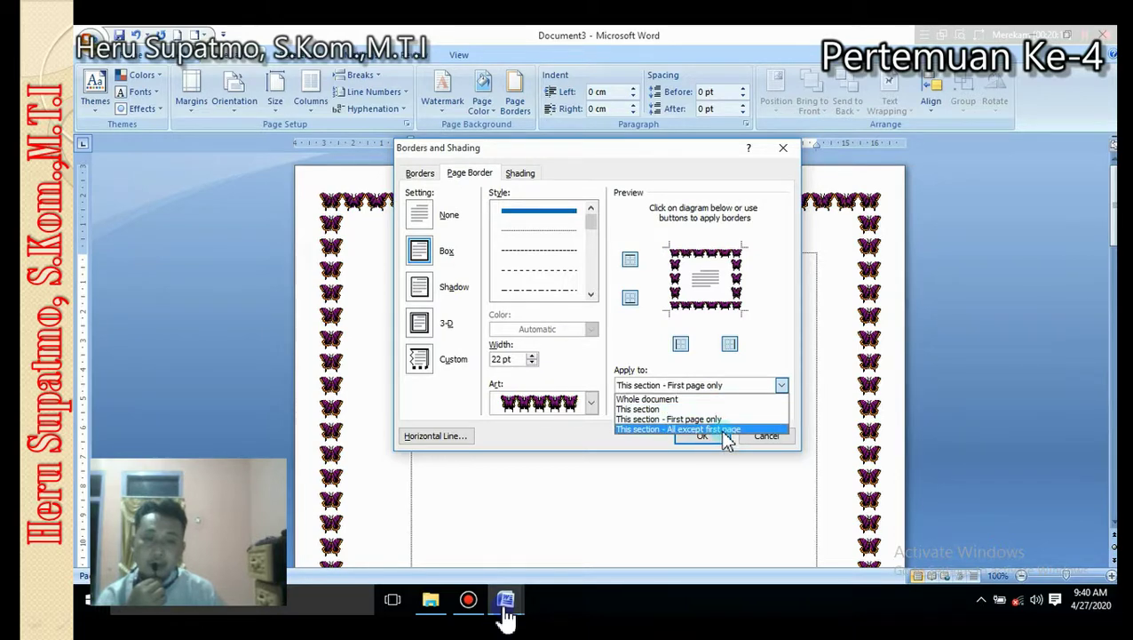
pyautogui.click(724, 430)
pyautogui.click(705, 435)
pyautogui.scroll(-15, 716, 379)
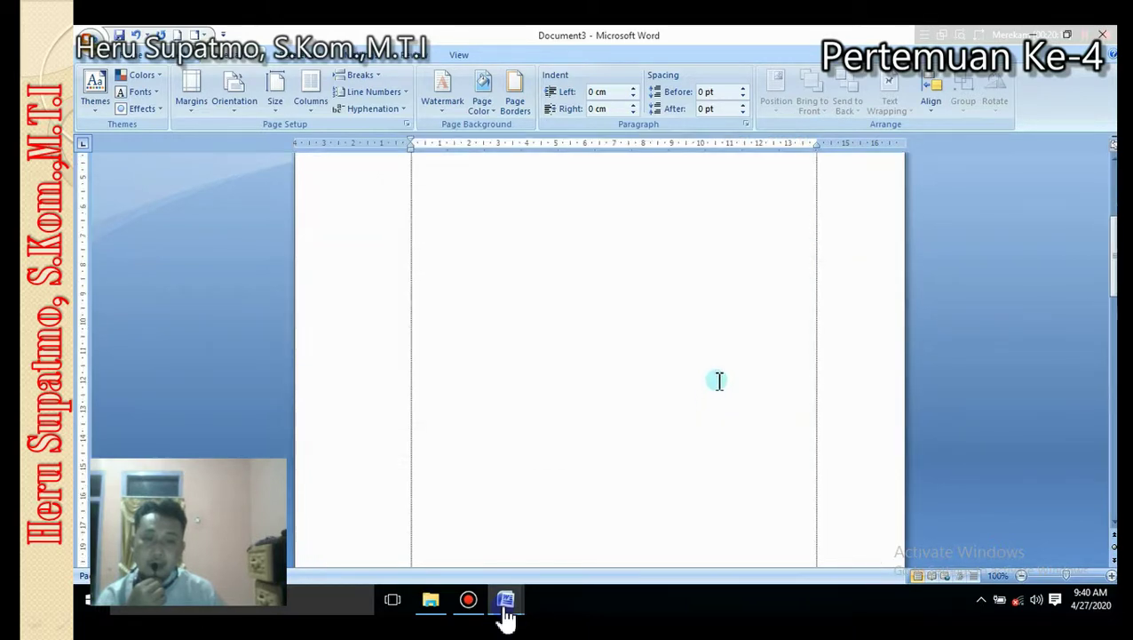
pyautogui.scroll(-5, 724, 365)
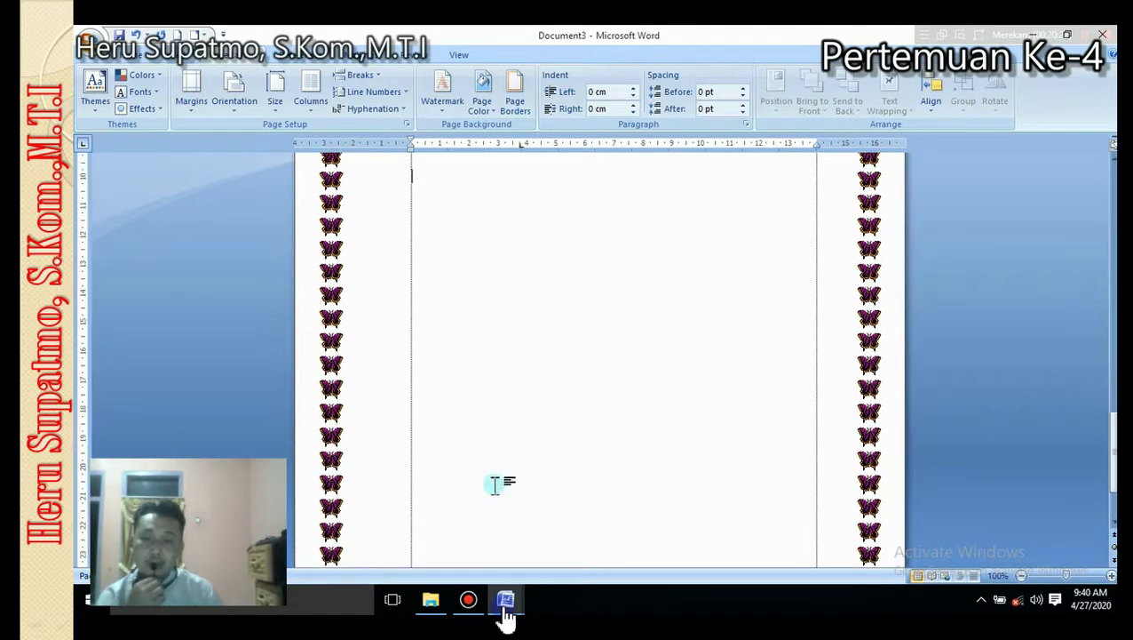
pyautogui.scroll(-3, 502, 457)
pyautogui.scroll(-3, 519, 442)
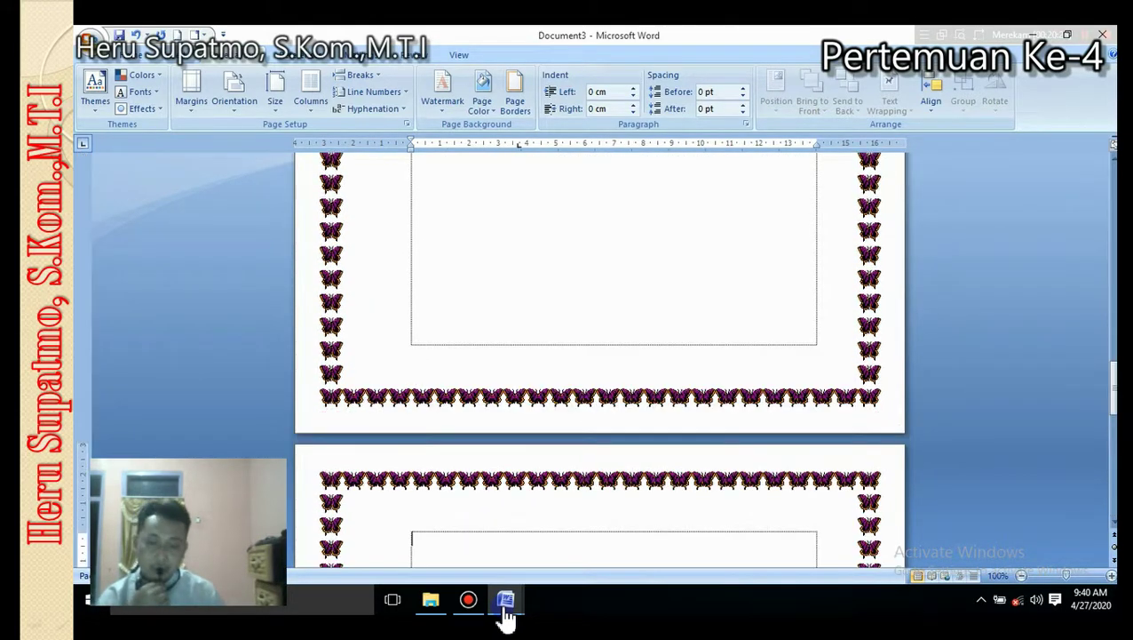
pyautogui.keyDown('ctrl'); pyautogui.scroll(-8, 520, 444); pyautogui.keyUp('ctrl')
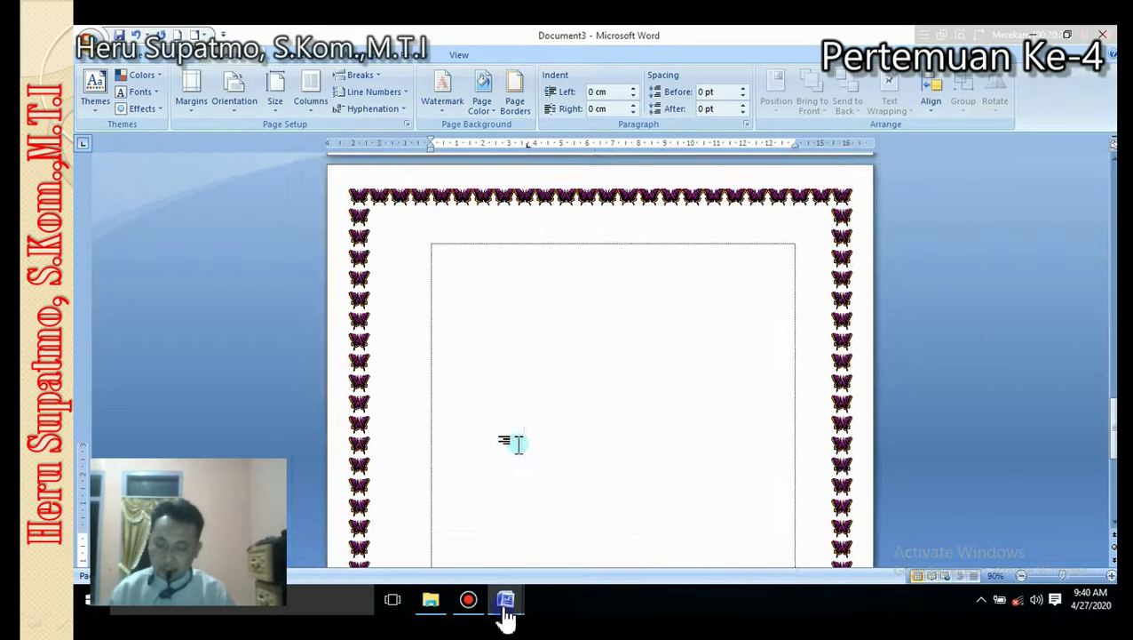
pyautogui.keyDown('ctrl'); pyautogui.scroll(1, 522, 452); pyautogui.keyUp('ctrl')
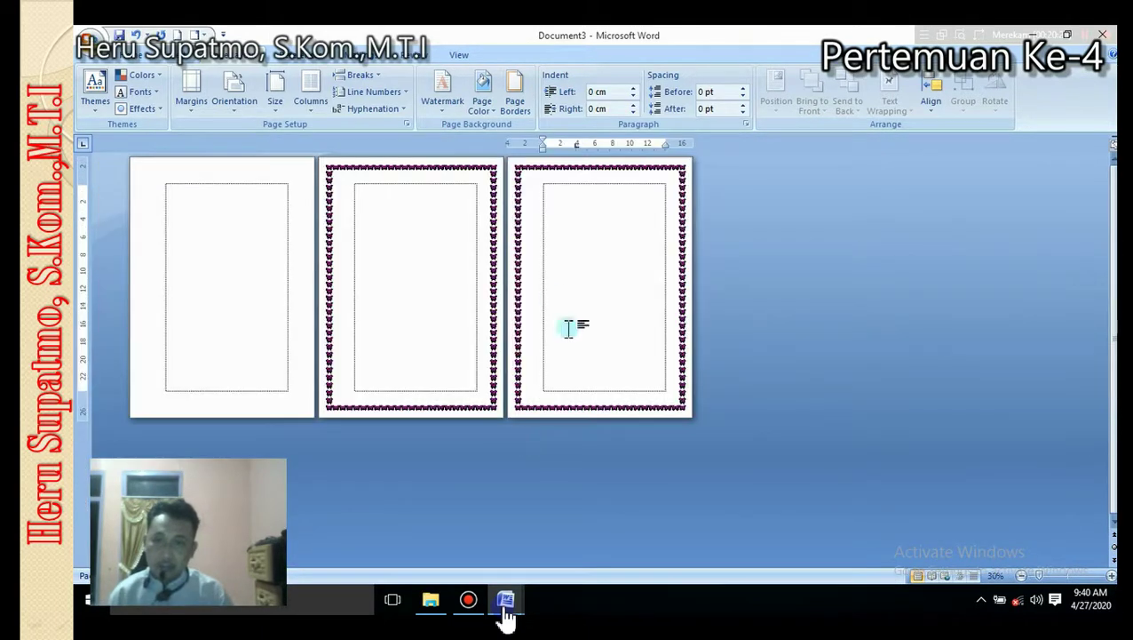
# - Apply the butterfly page border to the whole document, with the three pages shown side by side at 50% zoom
pyautogui.click(235, 195)
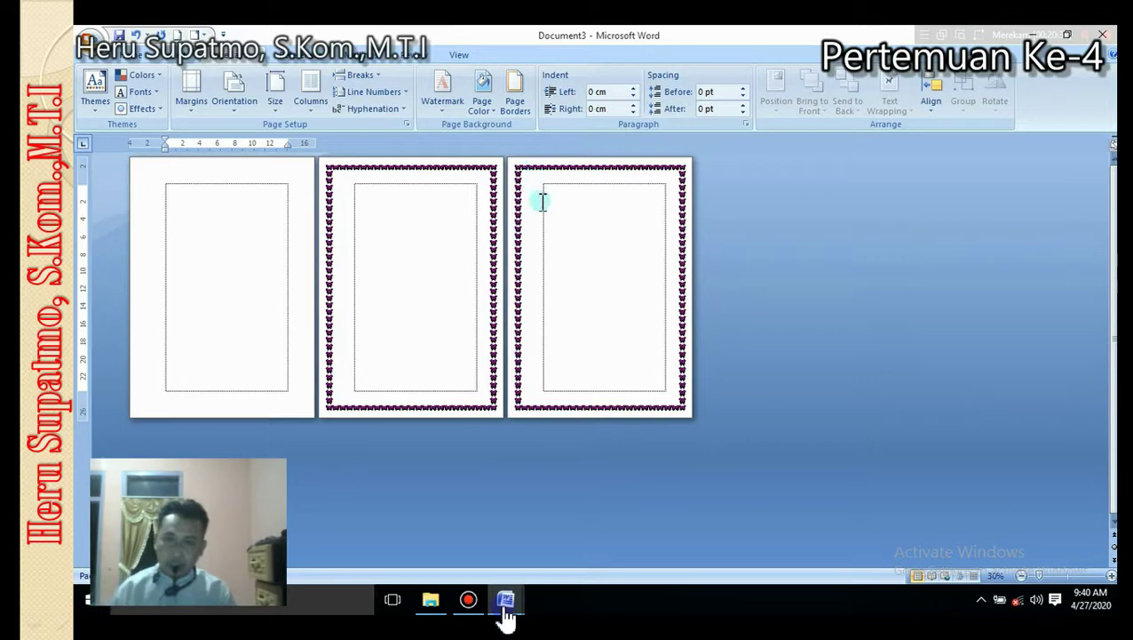
pyautogui.keyDown('ctrl'); pyautogui.scroll(1, 544, 200); pyautogui.keyUp('ctrl')
pyautogui.keyDown('ctrl'); pyautogui.scroll(1, 554, 210); pyautogui.keyUp('ctrl')
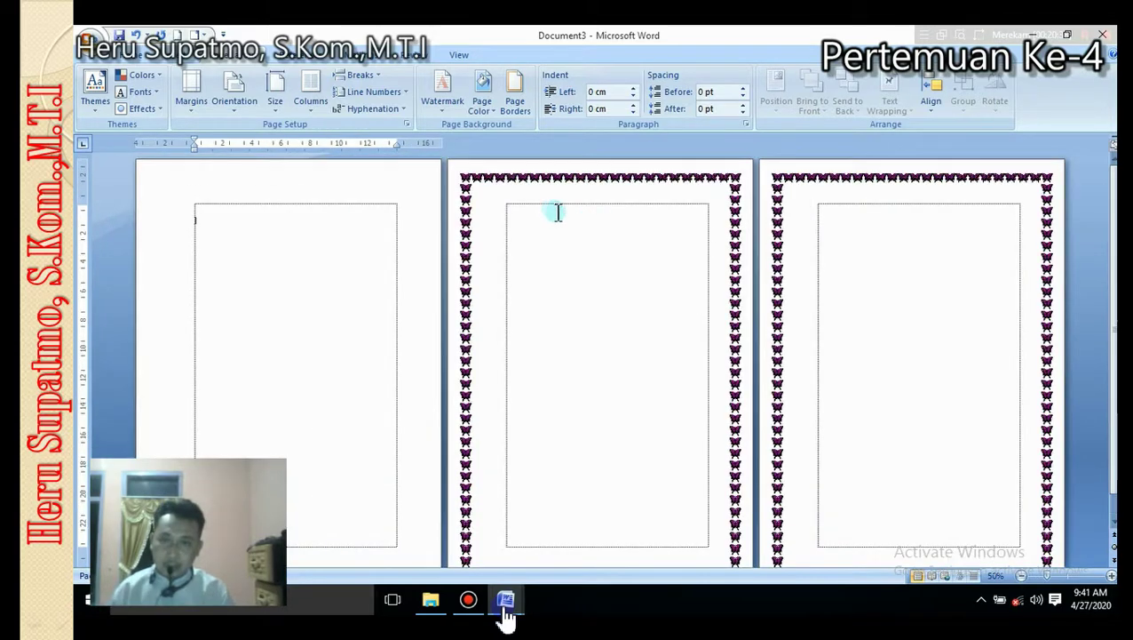
pyautogui.click(517, 100)
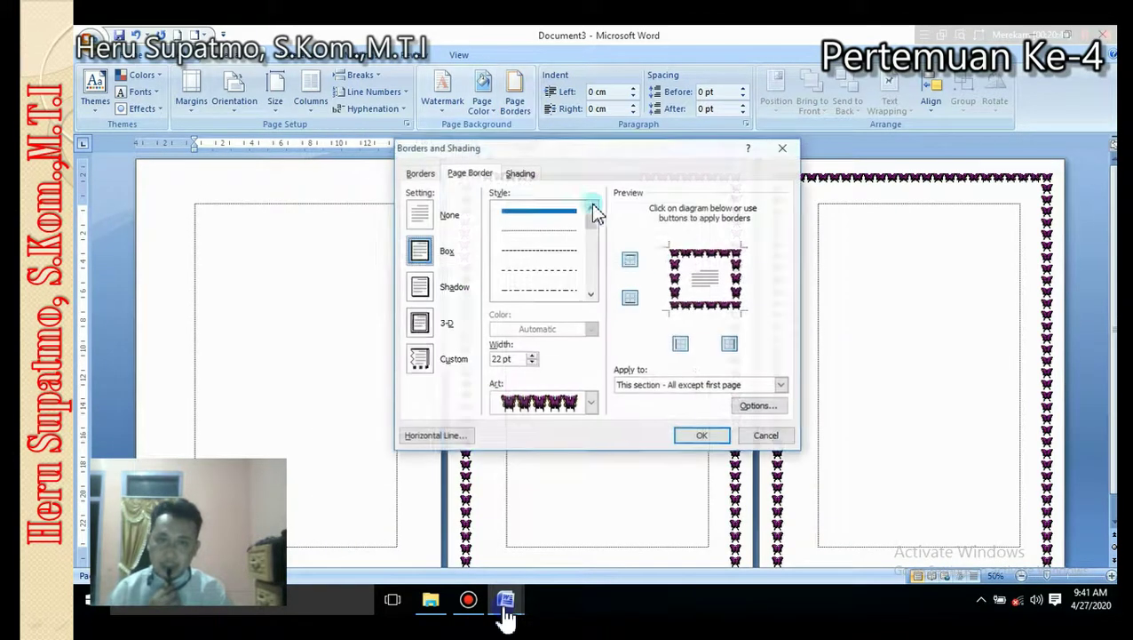
pyautogui.click(780, 385)
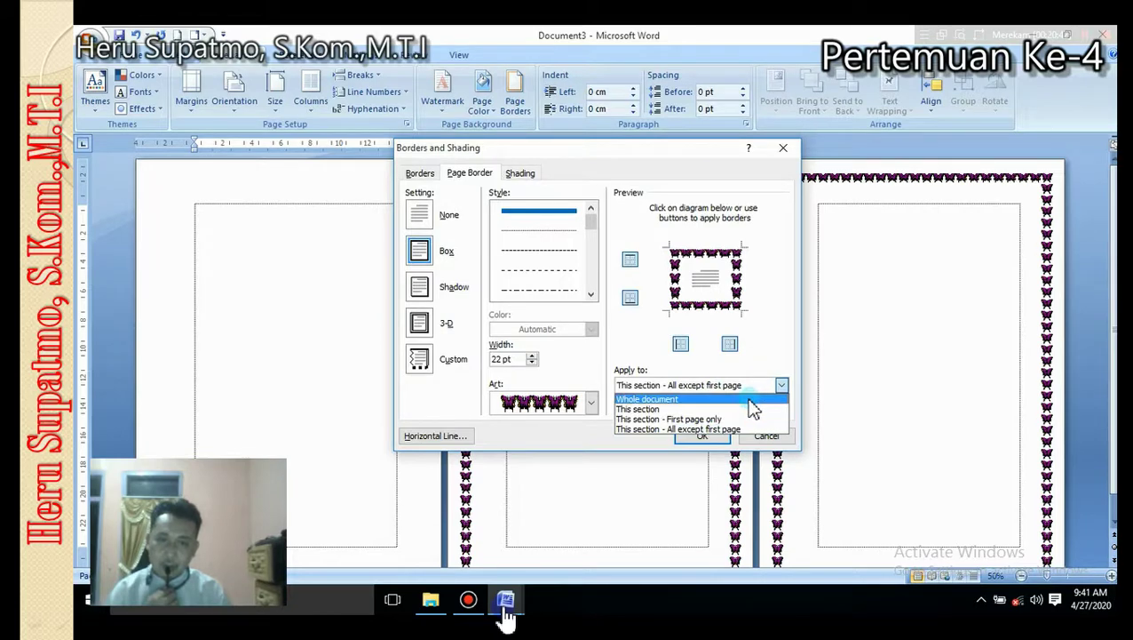
pyautogui.click(749, 399)
pyautogui.click(713, 433)
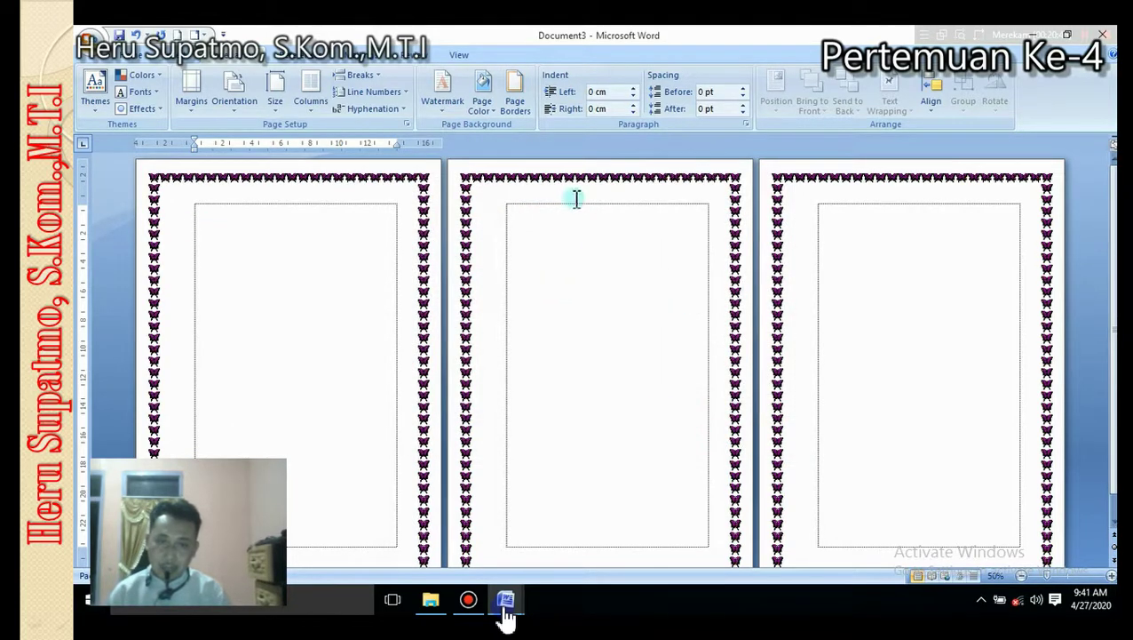
# - Limit the butterfly page border to the first page of this section only
pyautogui.click(516, 99)
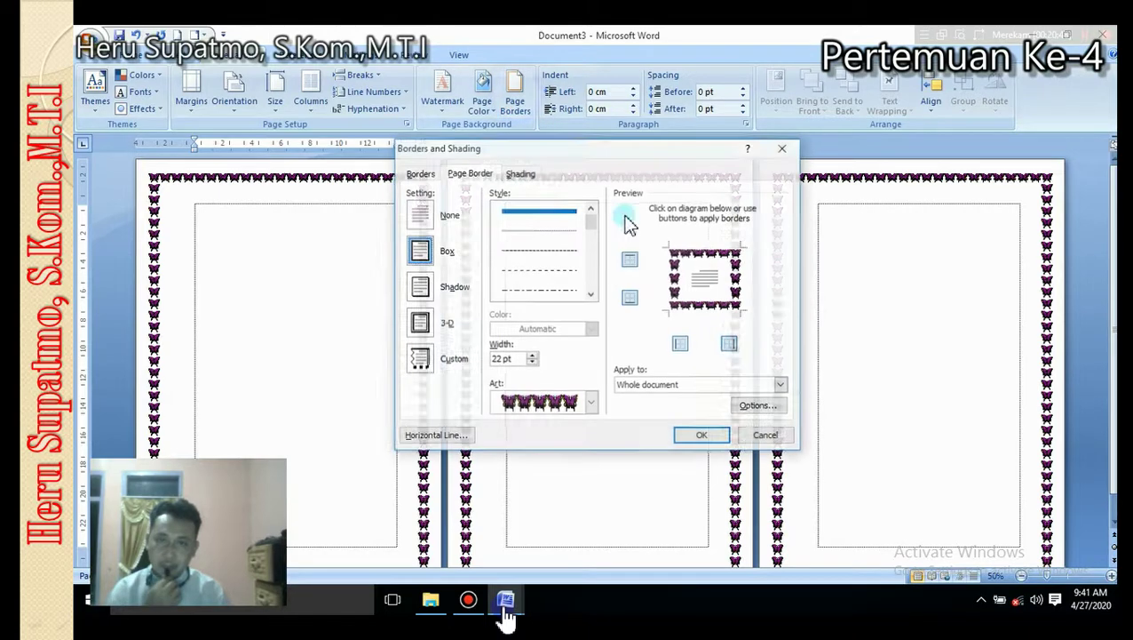
pyautogui.click(719, 384)
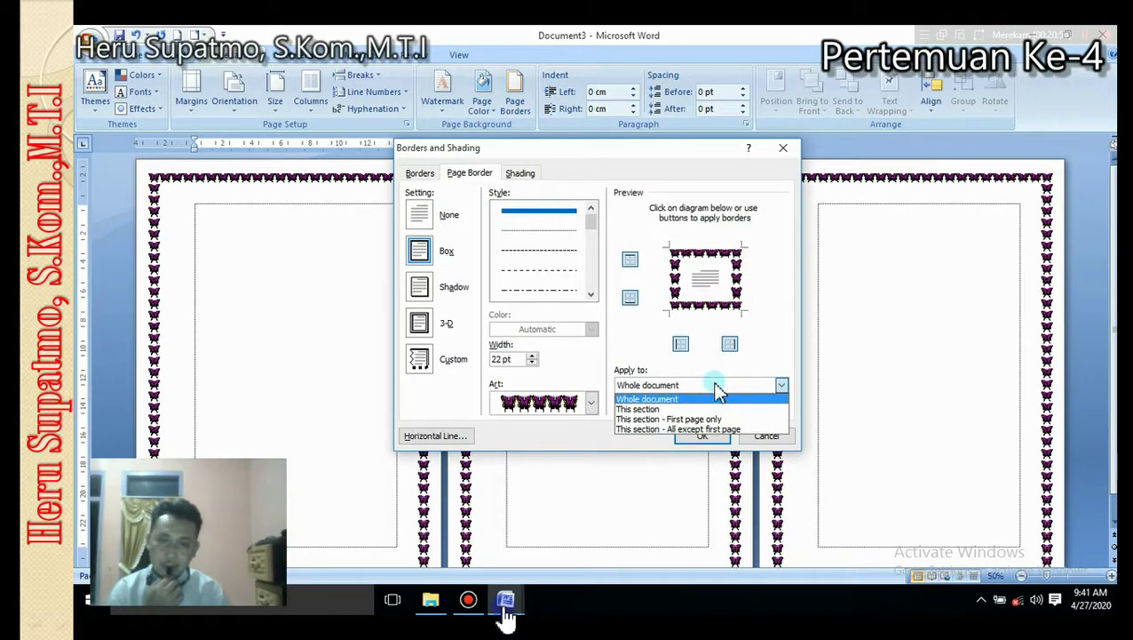
pyautogui.click(724, 419)
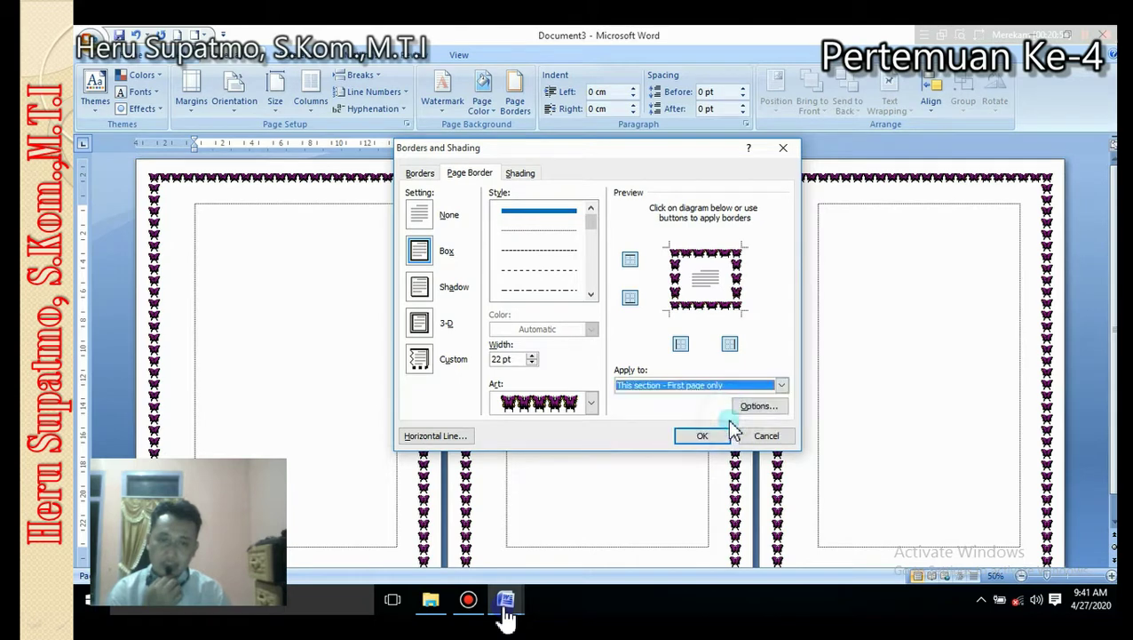
pyautogui.click(715, 436)
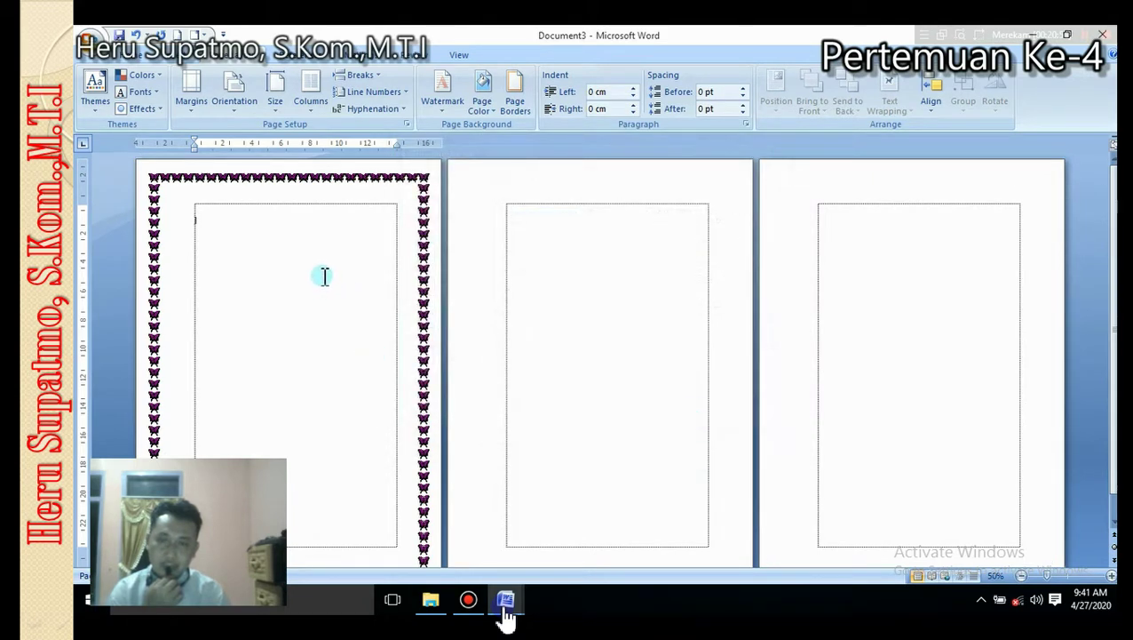
# - Apply the butterfly page border to every page of this section except the first
pyautogui.click(516, 87)
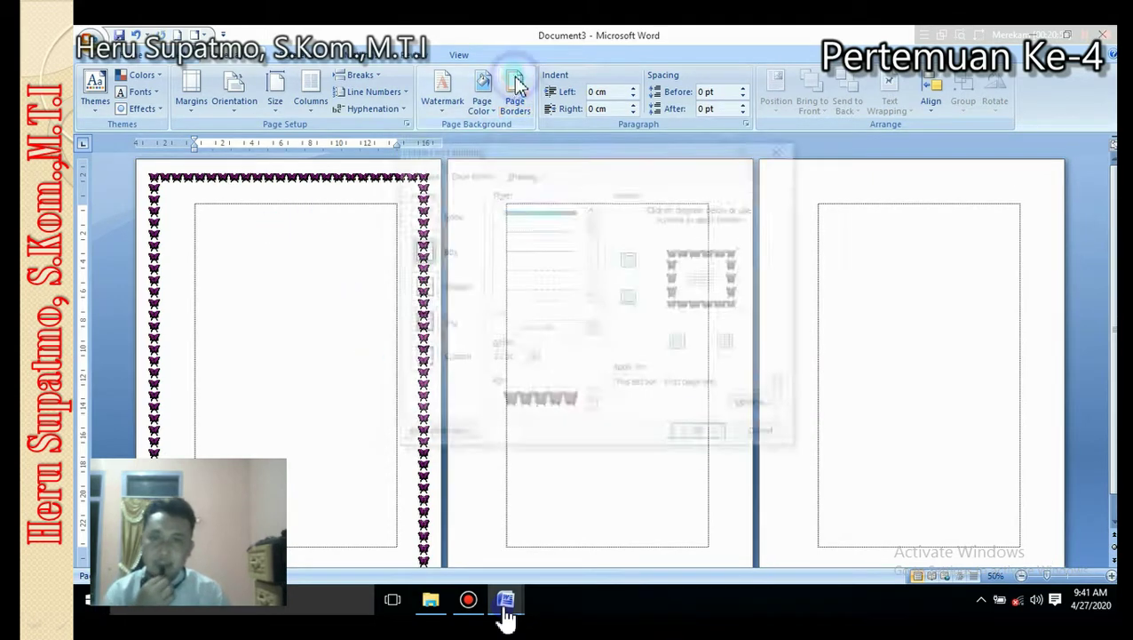
pyautogui.click(712, 387)
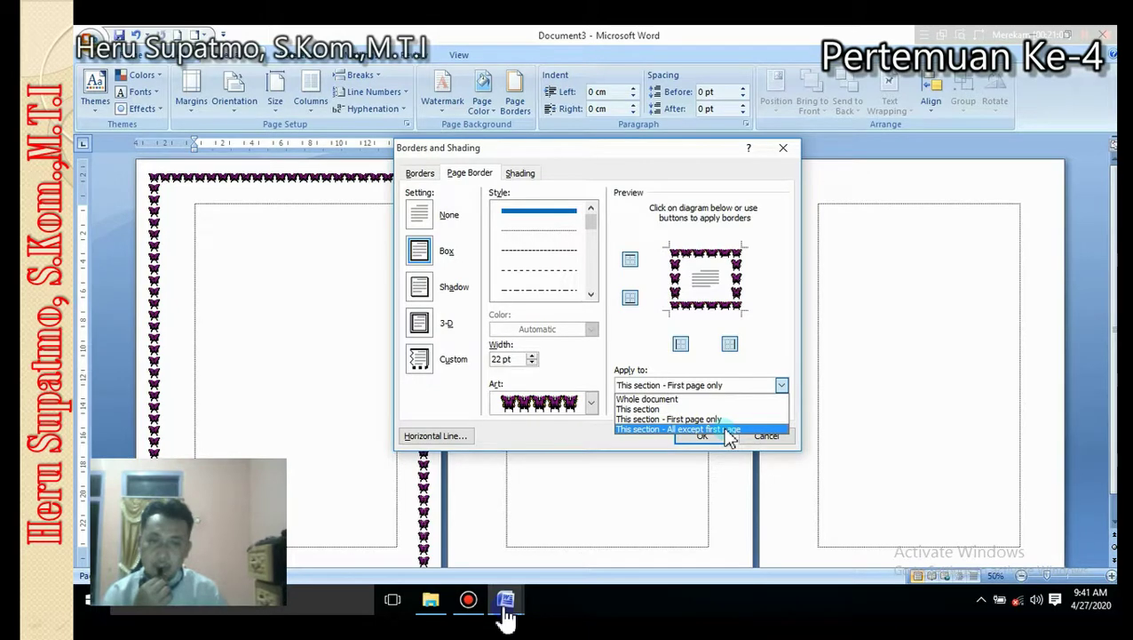
pyautogui.click(726, 429)
pyautogui.click(701, 436)
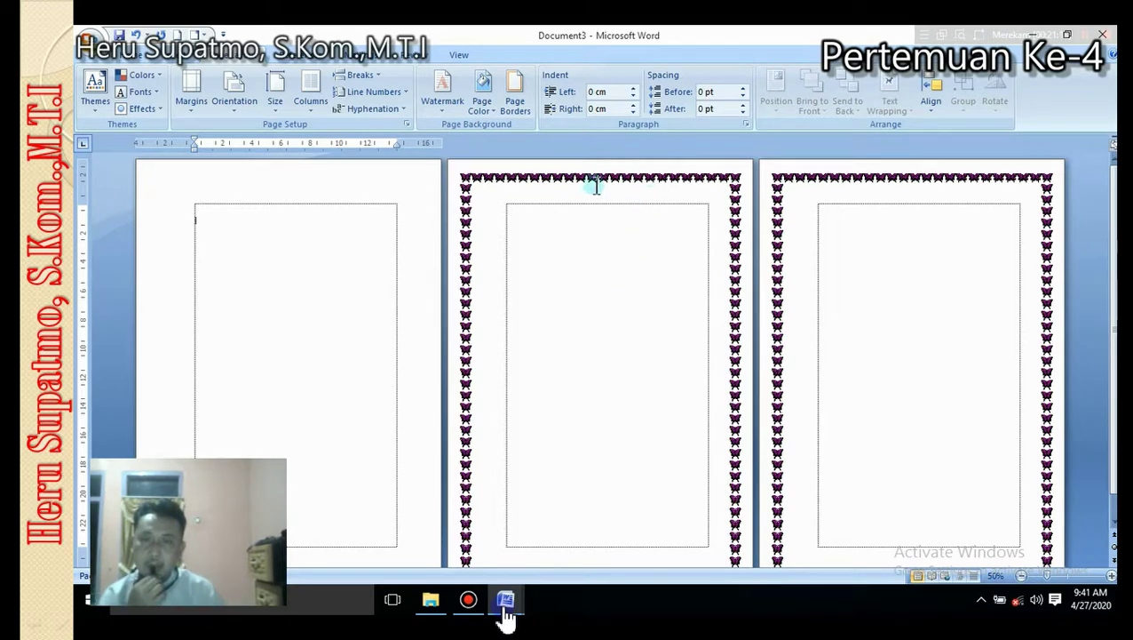
# - Limit the butterfly page border to the first page of this section and return the view to 100% zoom
pyautogui.click(517, 95)
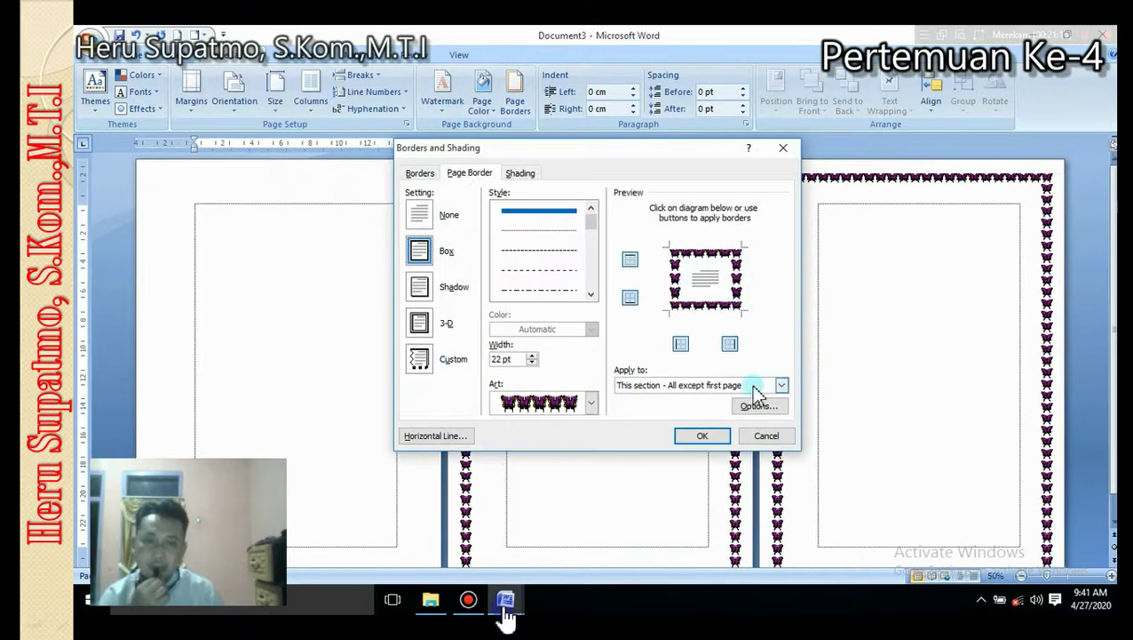
pyautogui.click(753, 388)
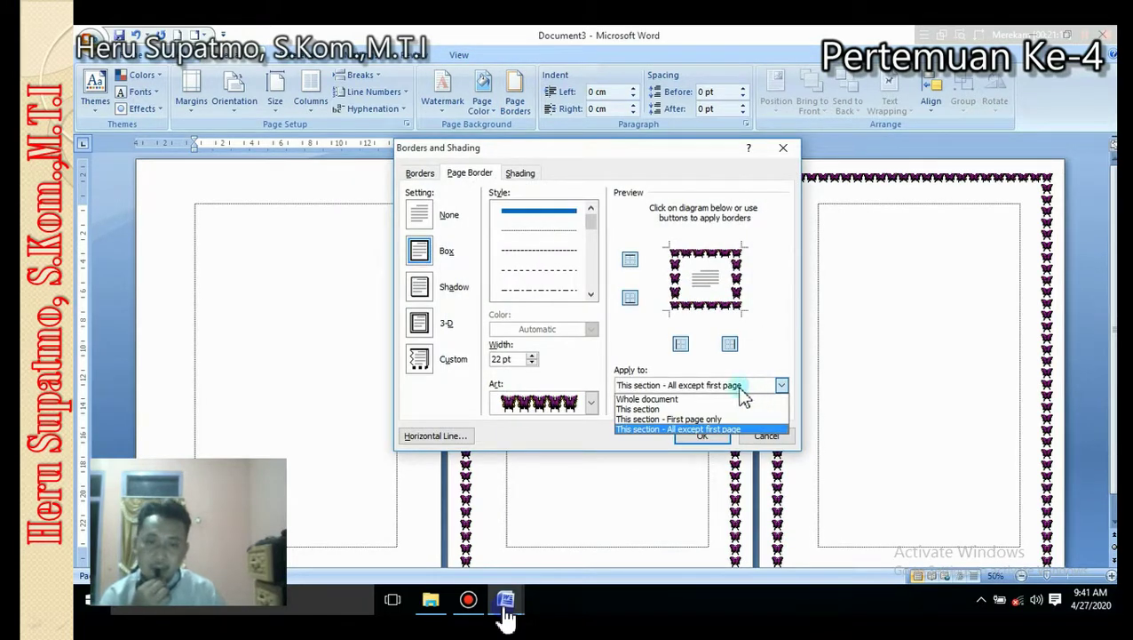
pyautogui.click(698, 419)
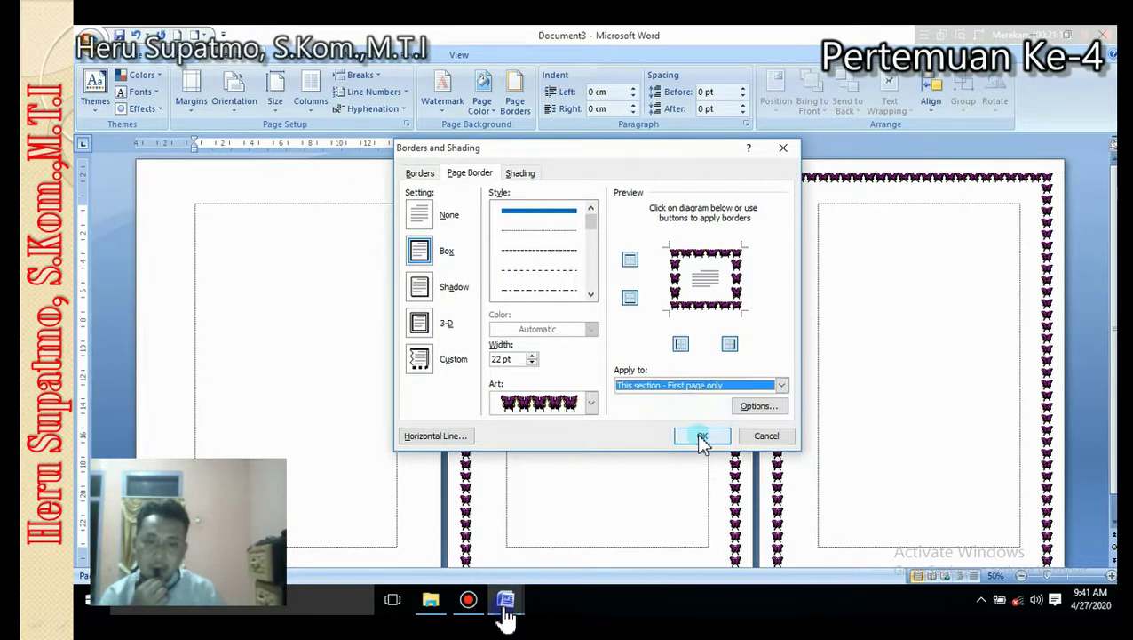
pyautogui.click(701, 435)
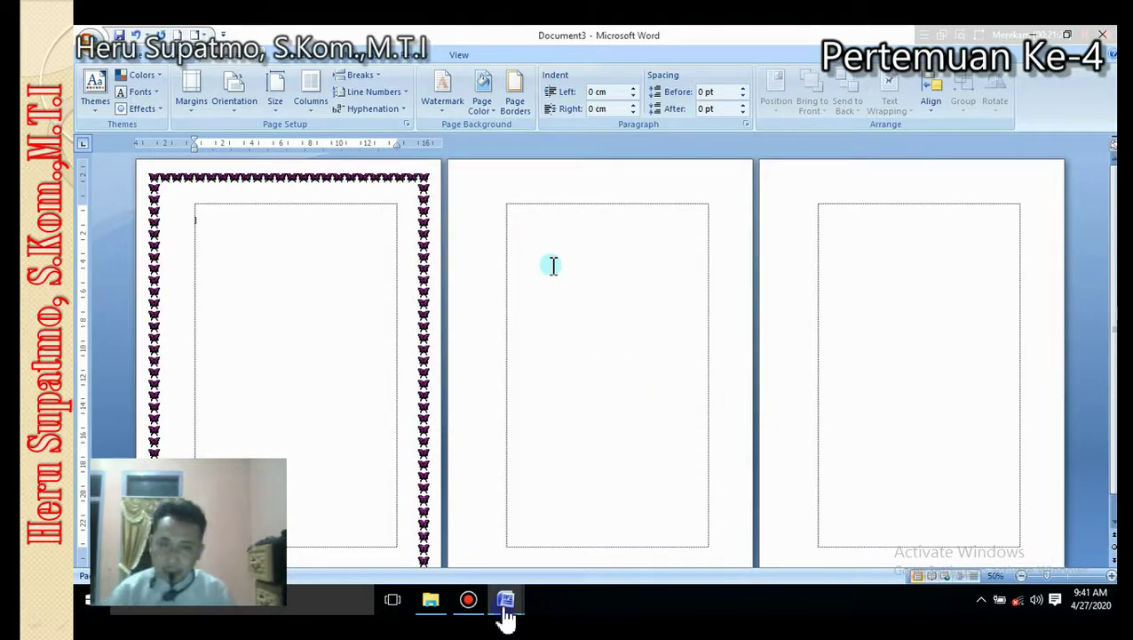
pyautogui.keyDown('ctrl'); pyautogui.scroll(4, 553, 265); pyautogui.keyUp('ctrl')
pyautogui.keyDown('ctrl'); pyautogui.scroll(1, 552, 264); pyautogui.keyUp('ctrl')
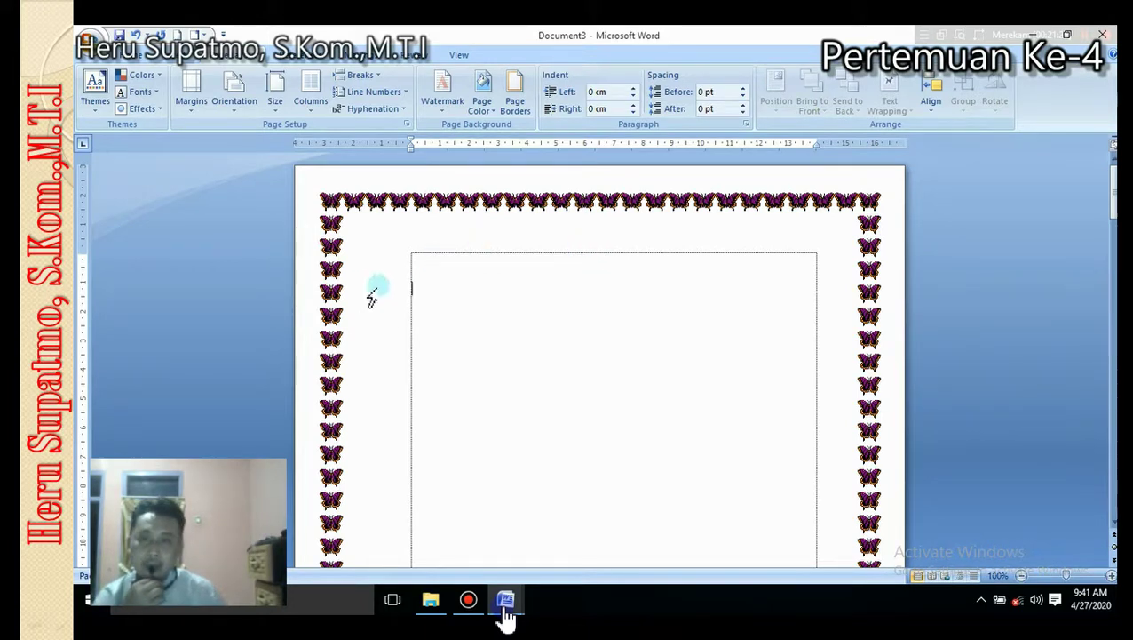
pyautogui.click(302, 298)
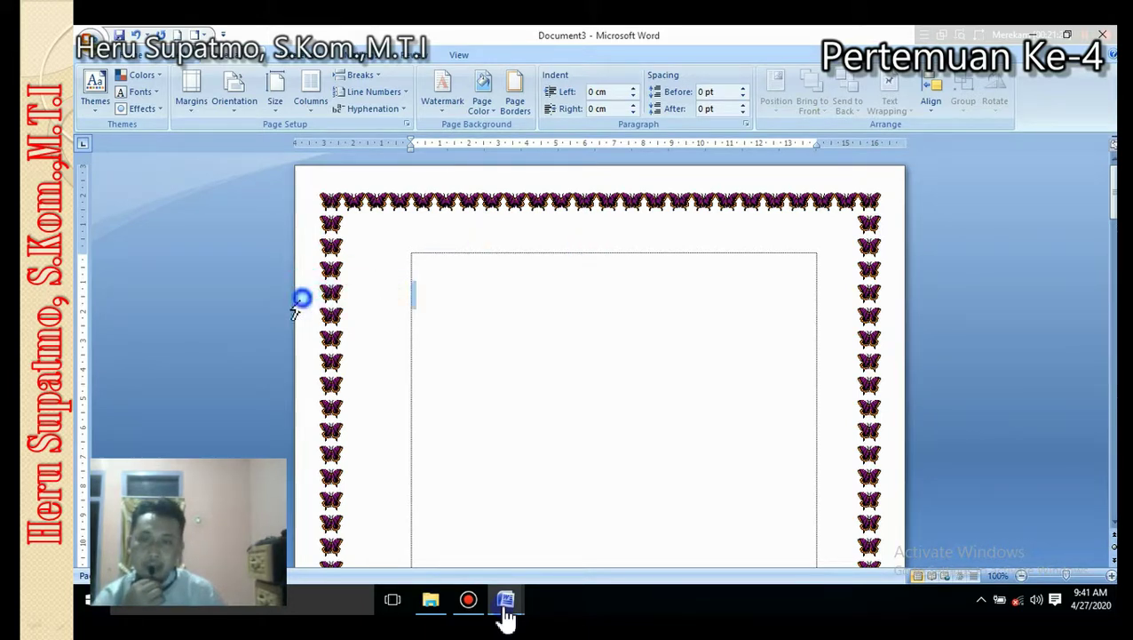
pyautogui.click(296, 308)
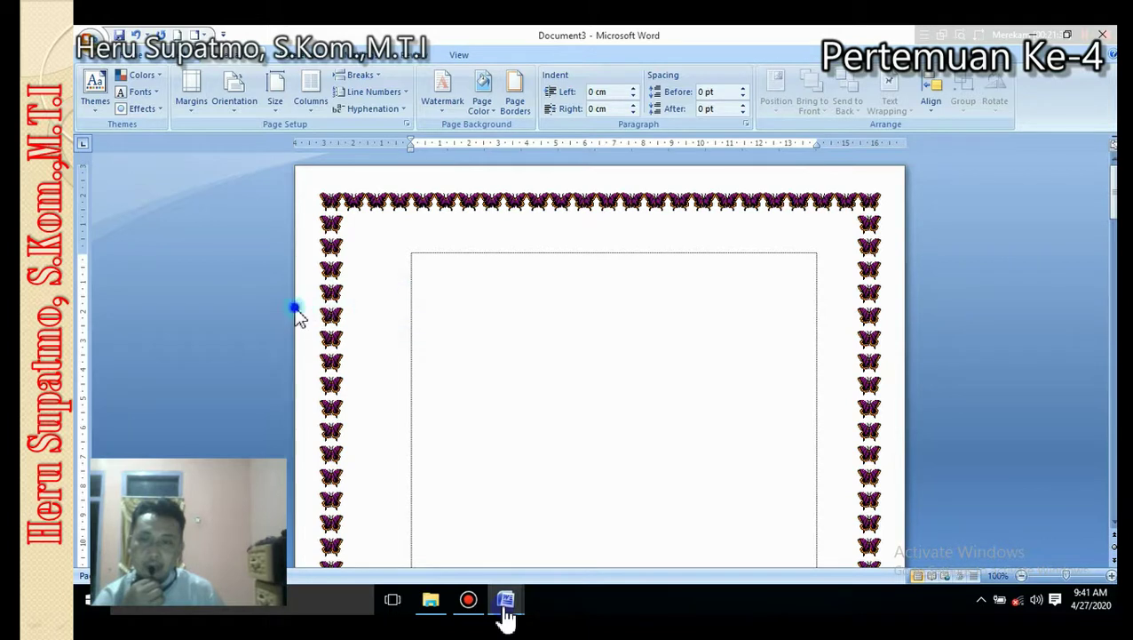
pyautogui.click(407, 312)
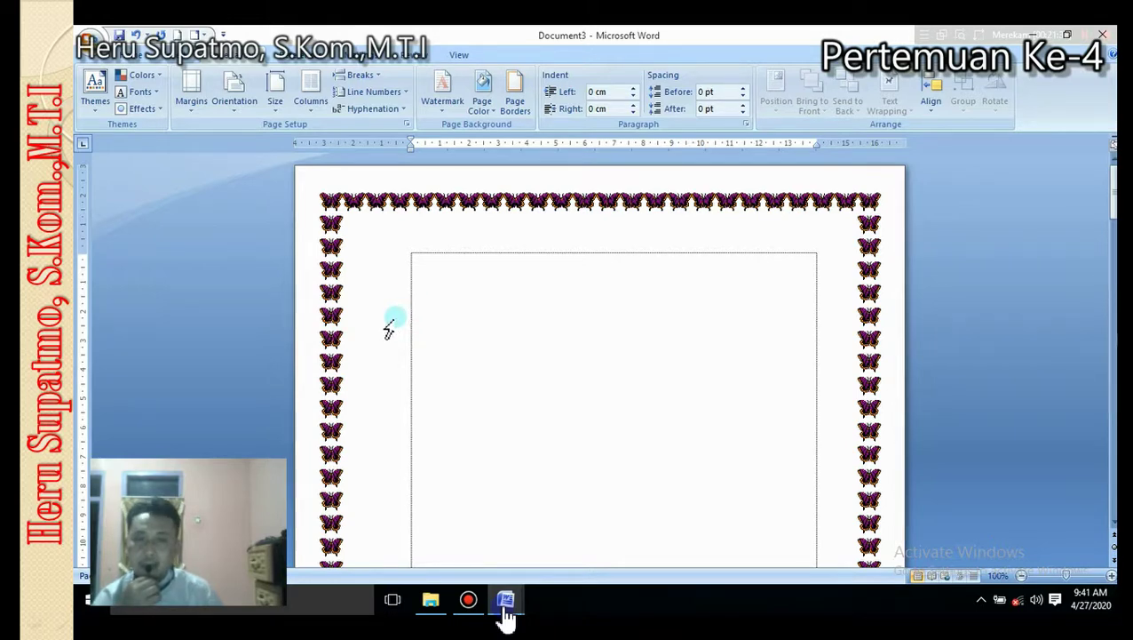
# - Set the butterfly page border's top, bottom, left and right margins to 1 pt in the border options
pyautogui.click(524, 105)
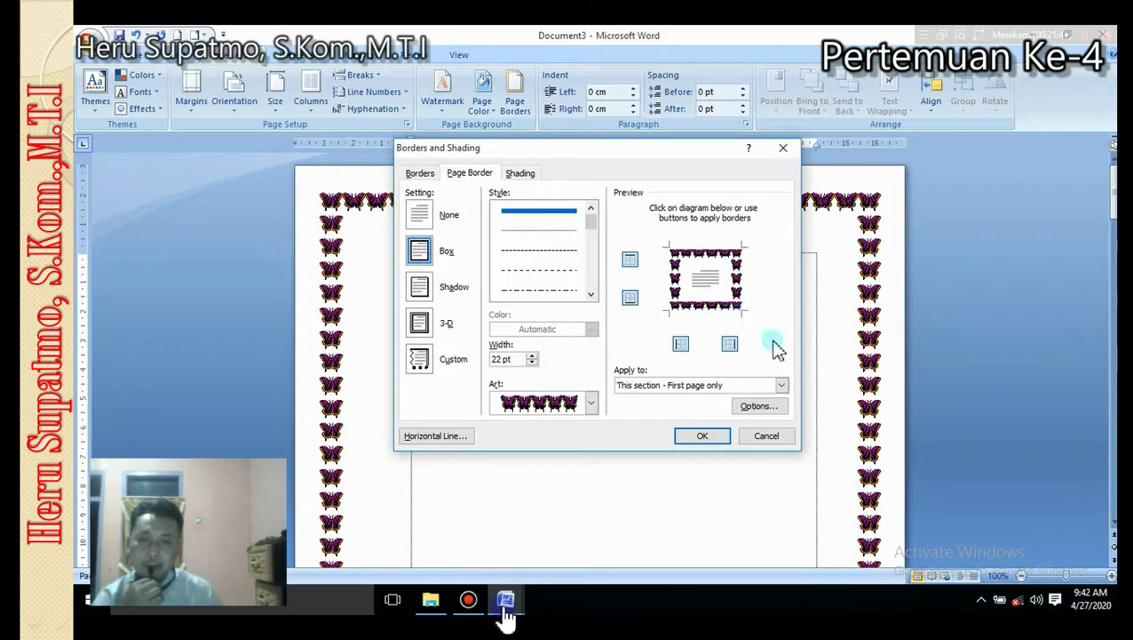
pyautogui.click(756, 408)
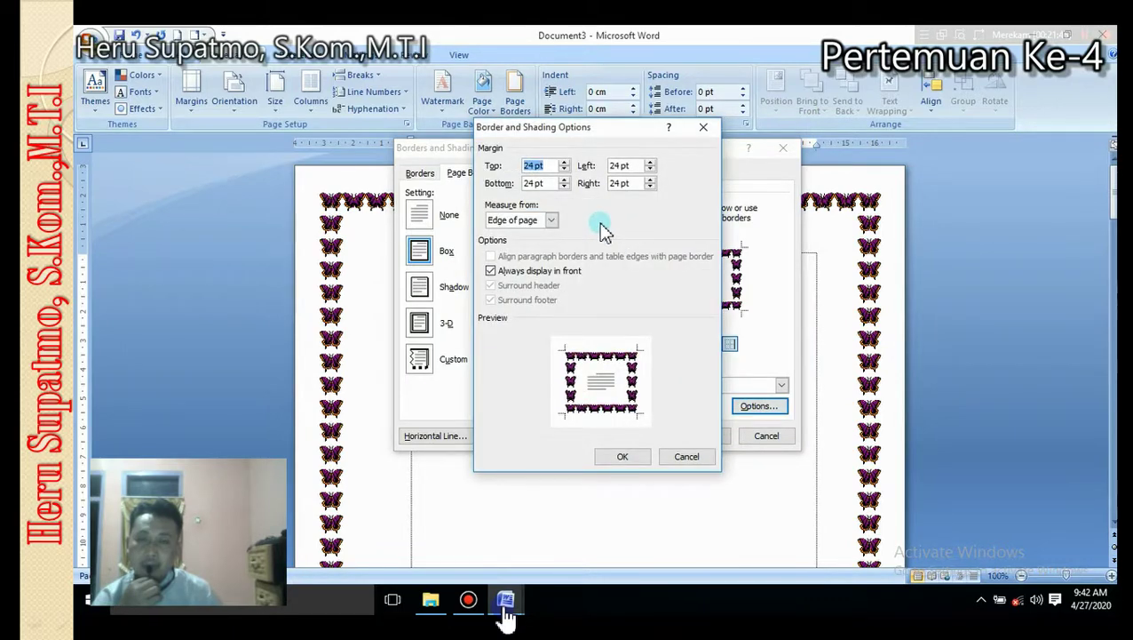
pyautogui.doubleClick(525, 166)
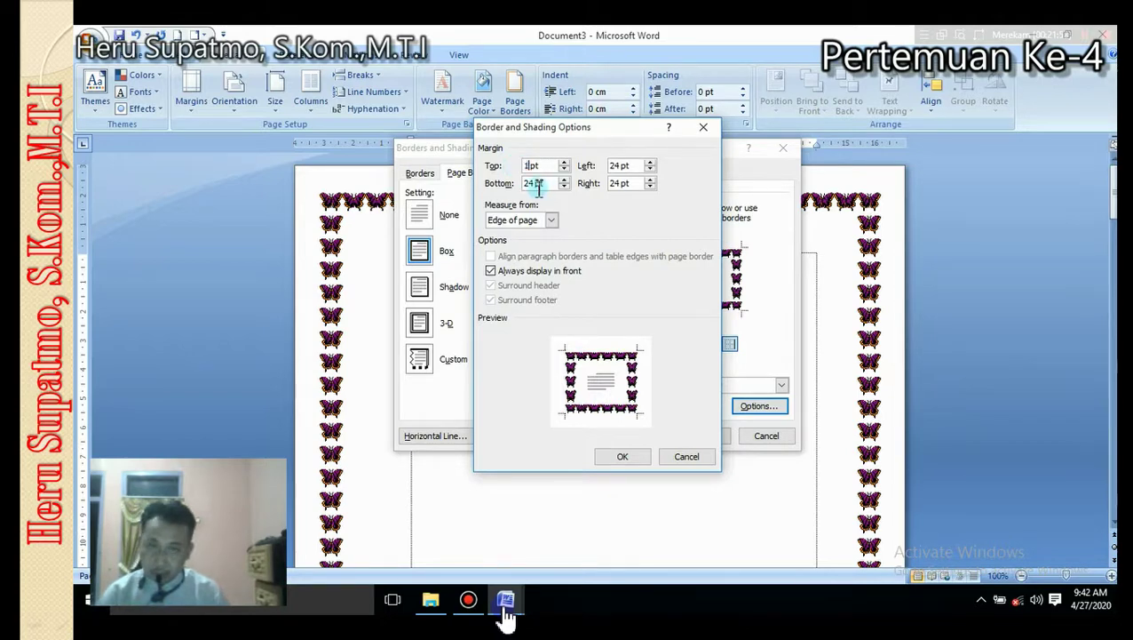
pyautogui.doubleClick(532, 183)
pyautogui.write('1')
pyautogui.doubleClick(619, 165)
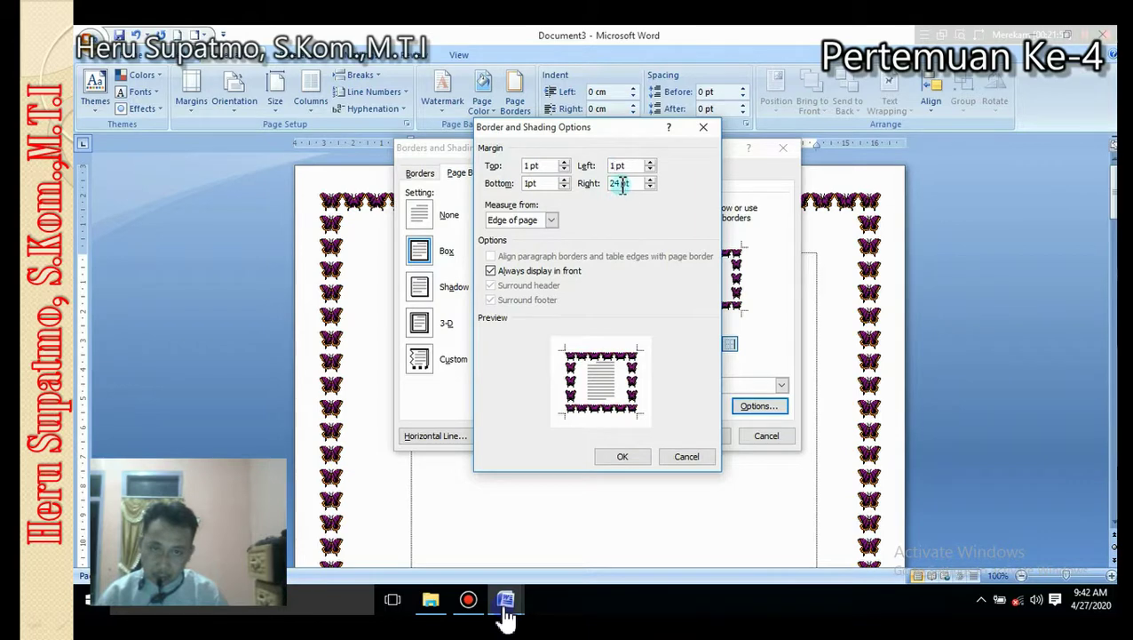
pyautogui.write('1')
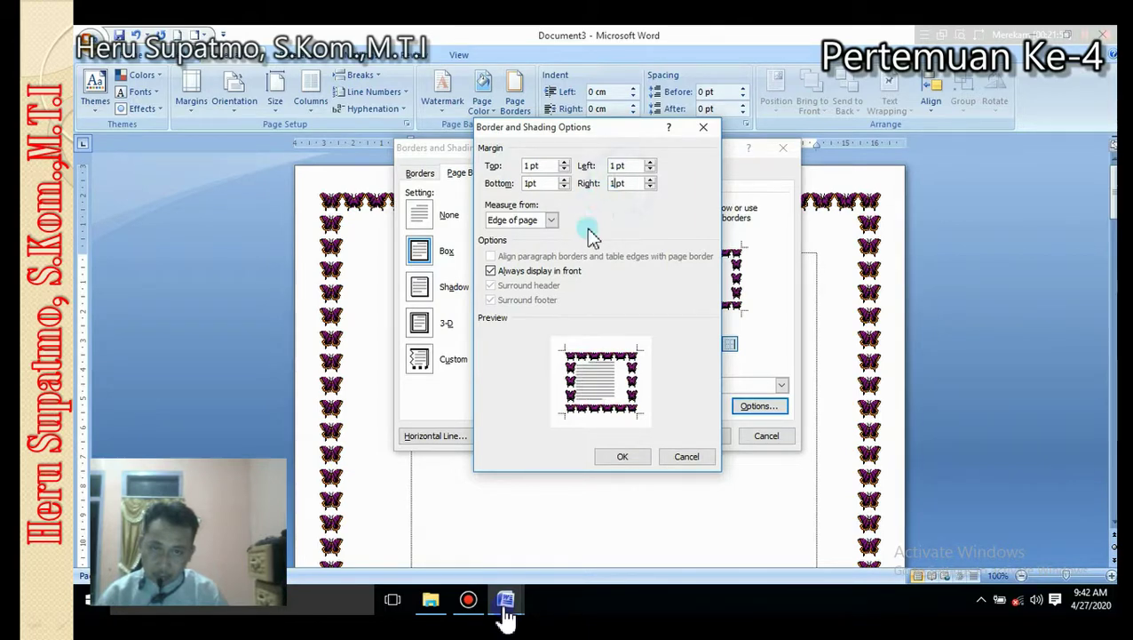
# - Measure the page border's margins from the text instead of the page edge, and apply the border
pyautogui.click(551, 220)
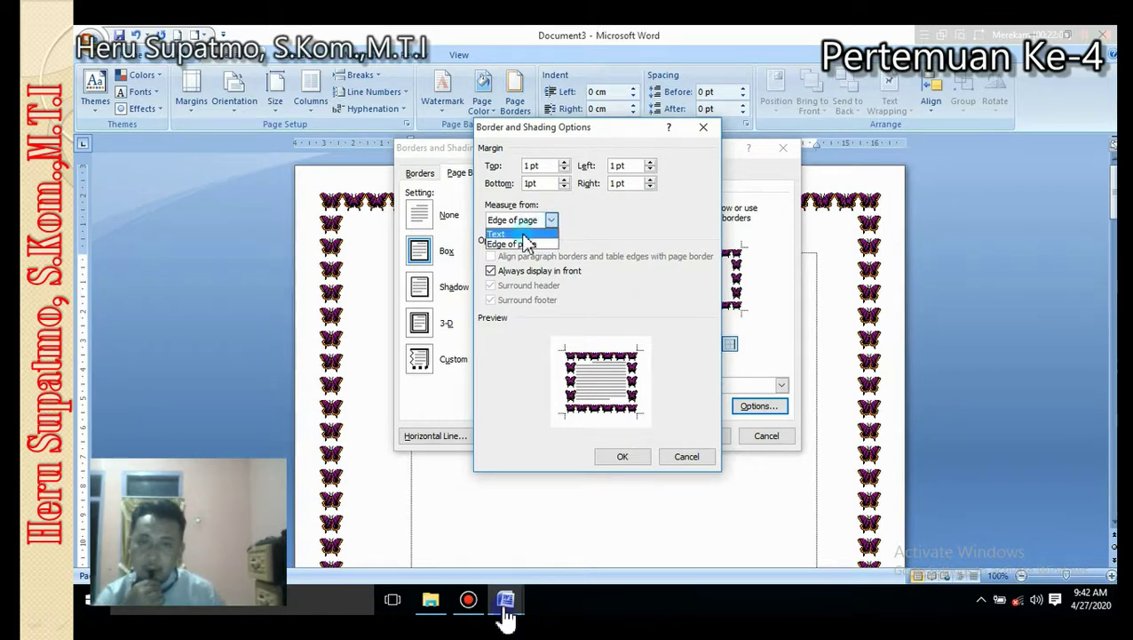
pyautogui.click(522, 235)
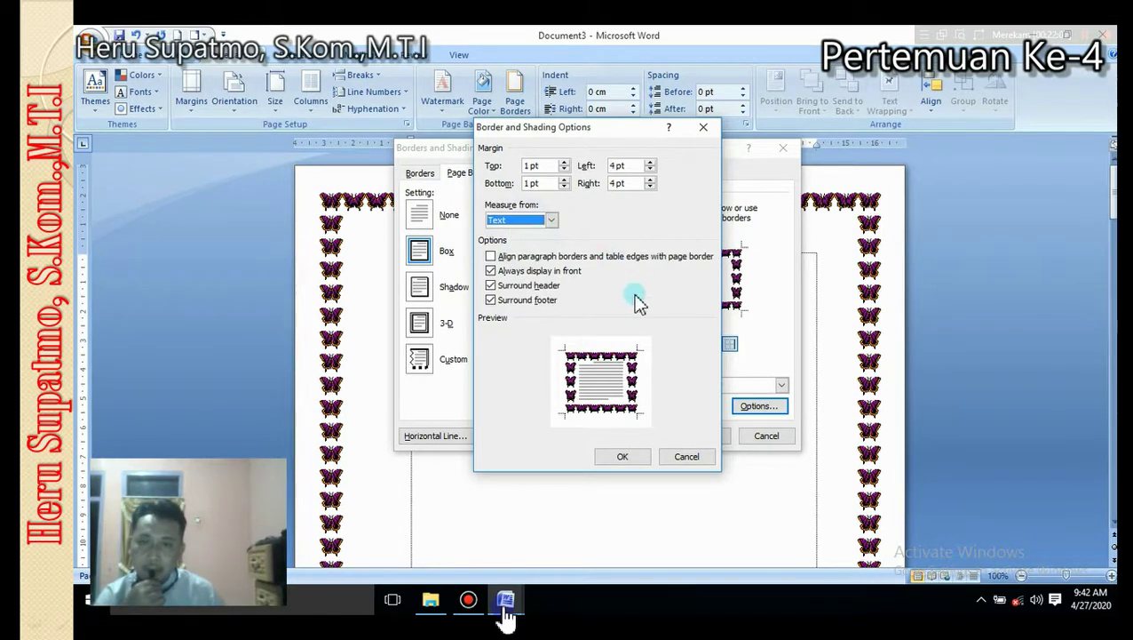
pyautogui.click(646, 458)
pyautogui.click(700, 436)
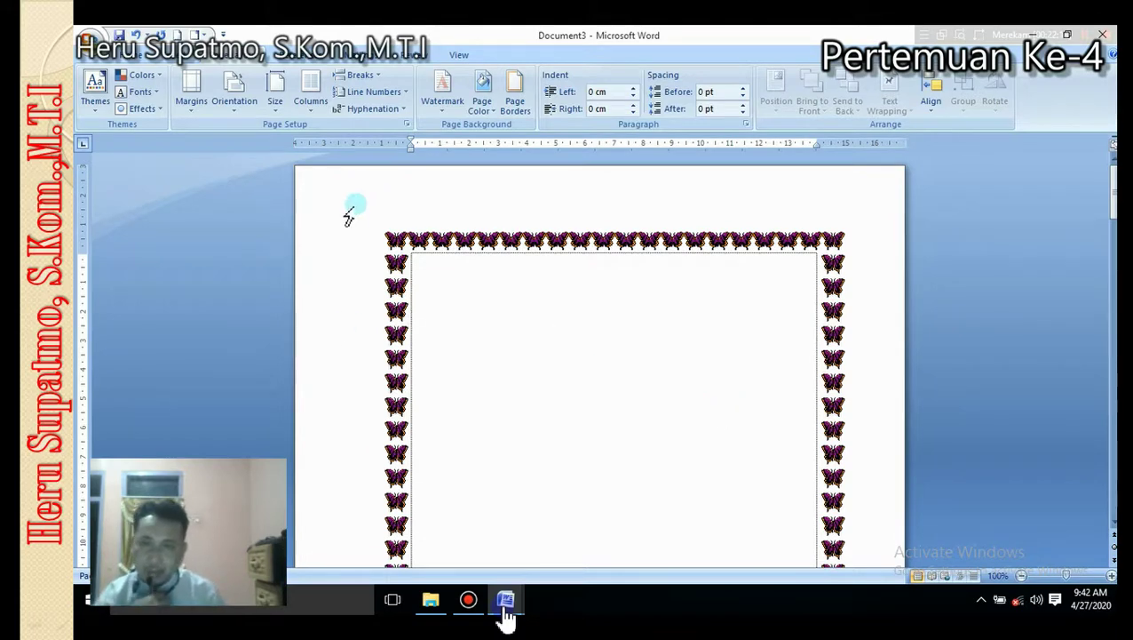
pyautogui.scroll(-5, 343, 293)
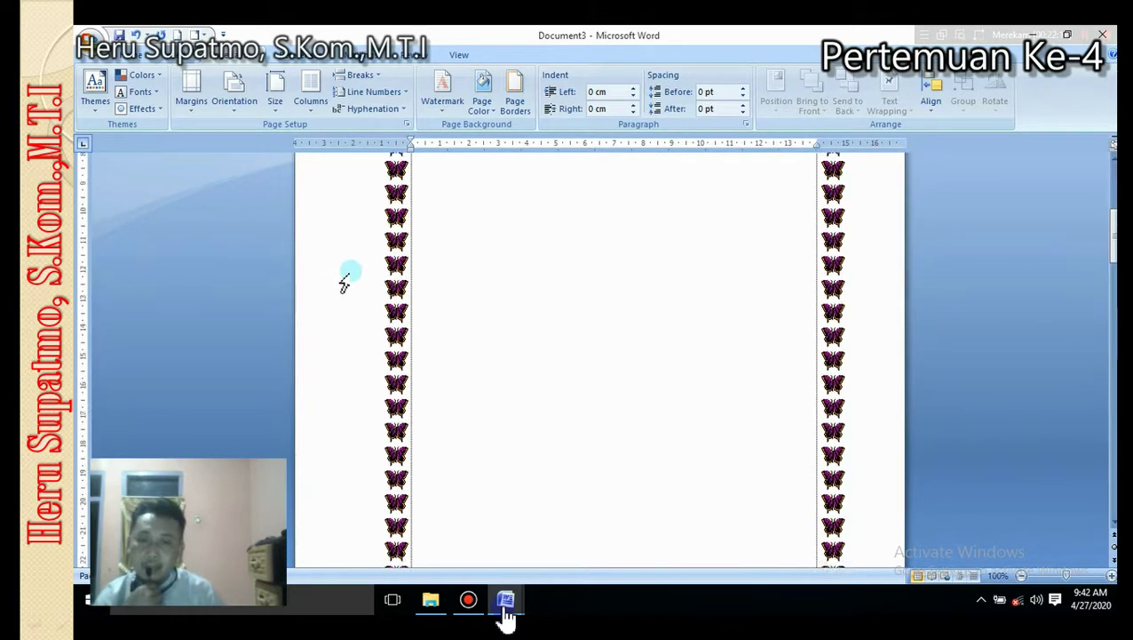
pyautogui.scroll(-3, 394, 271)
pyautogui.scroll(10, 557, 278)
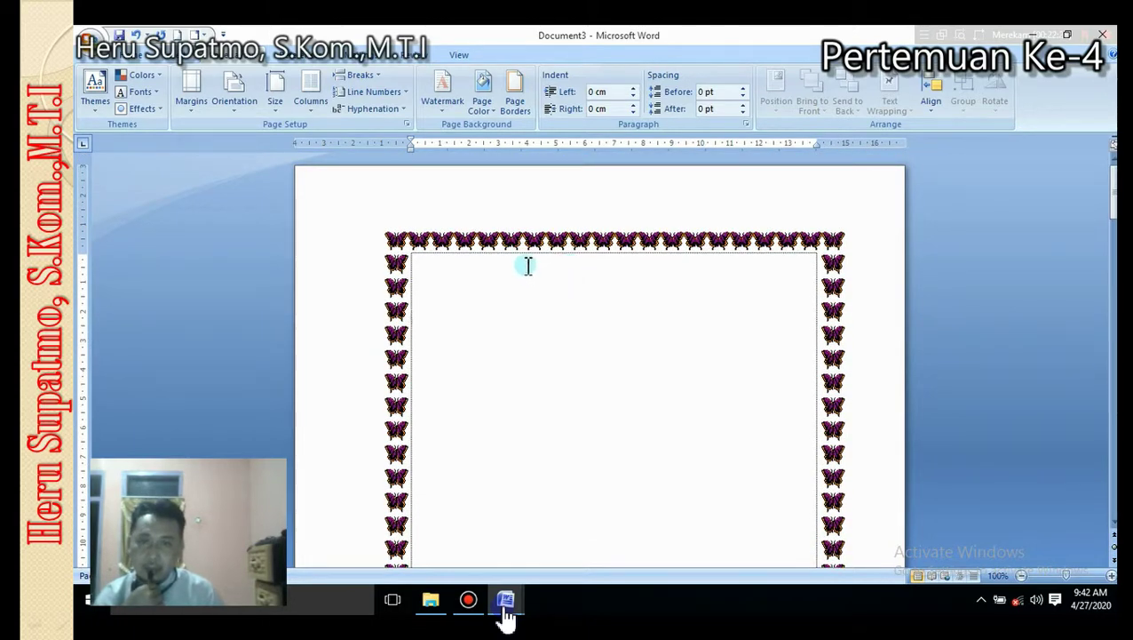
pyautogui.click(515, 96)
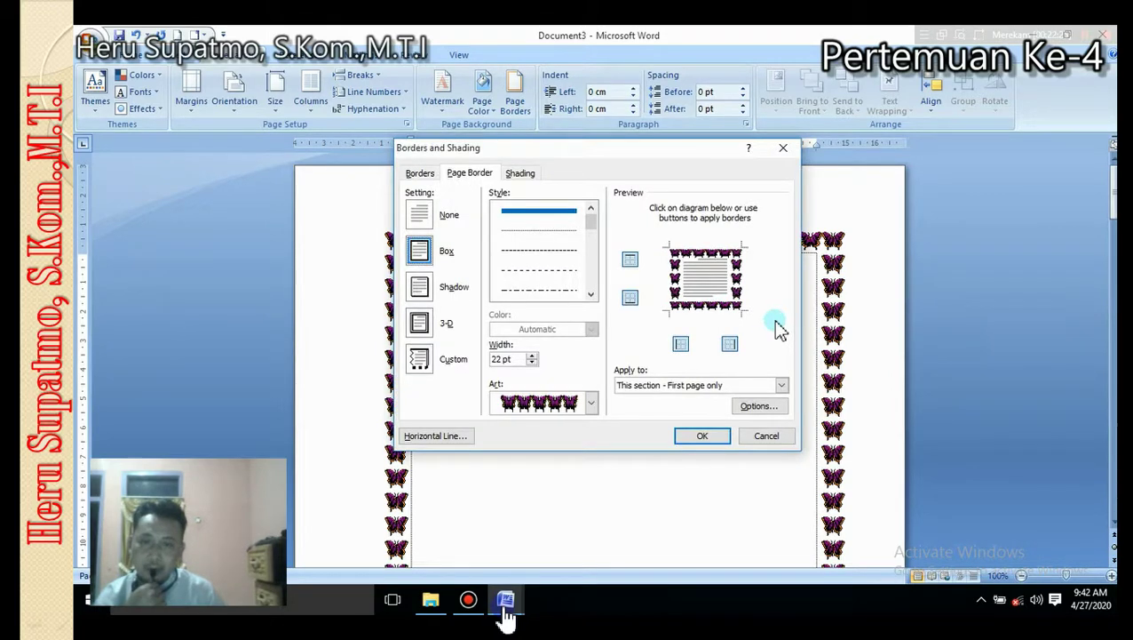
pyautogui.click(771, 436)
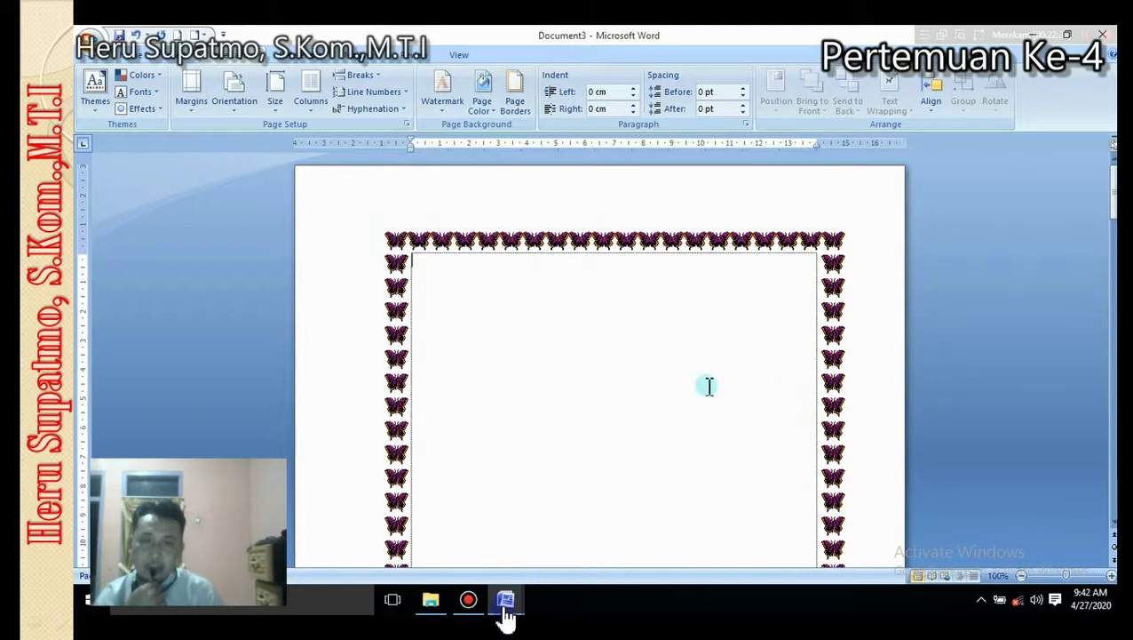
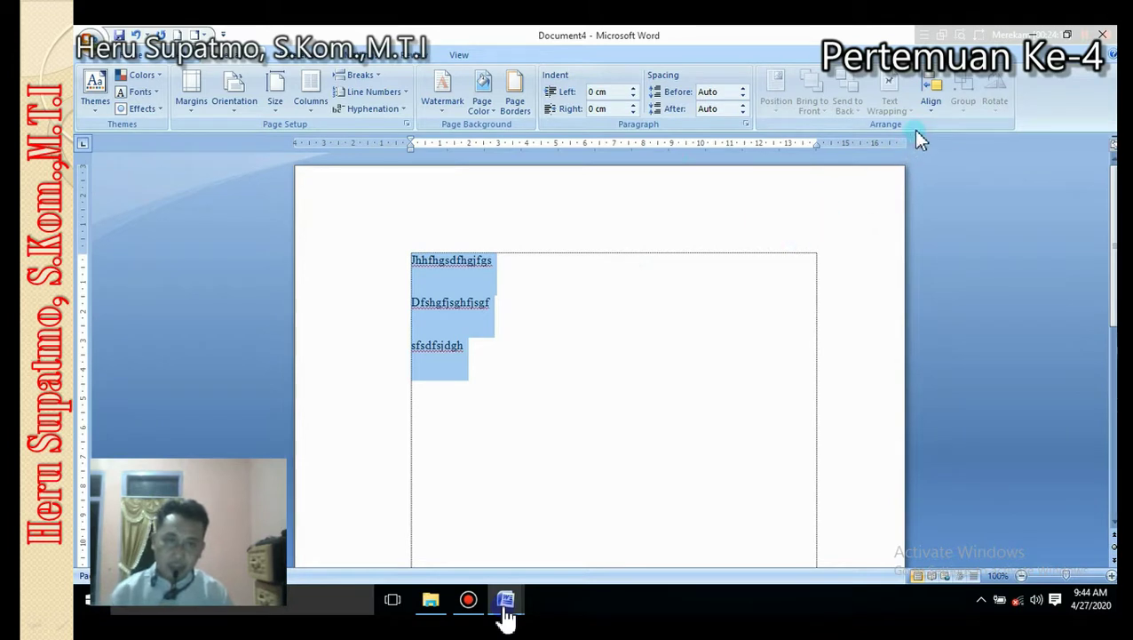
# - Delete the three lines of sample text at the start of the document
pyautogui.click(518, 362)
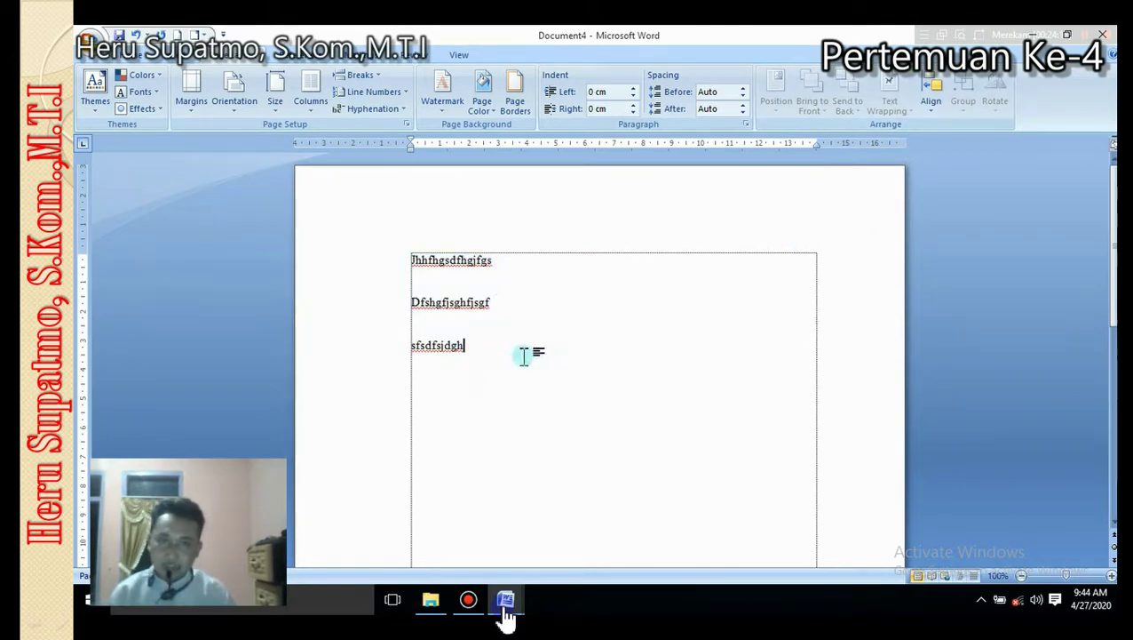
pyautogui.moveTo(463, 402); pyautogui.dragTo(390, 254)
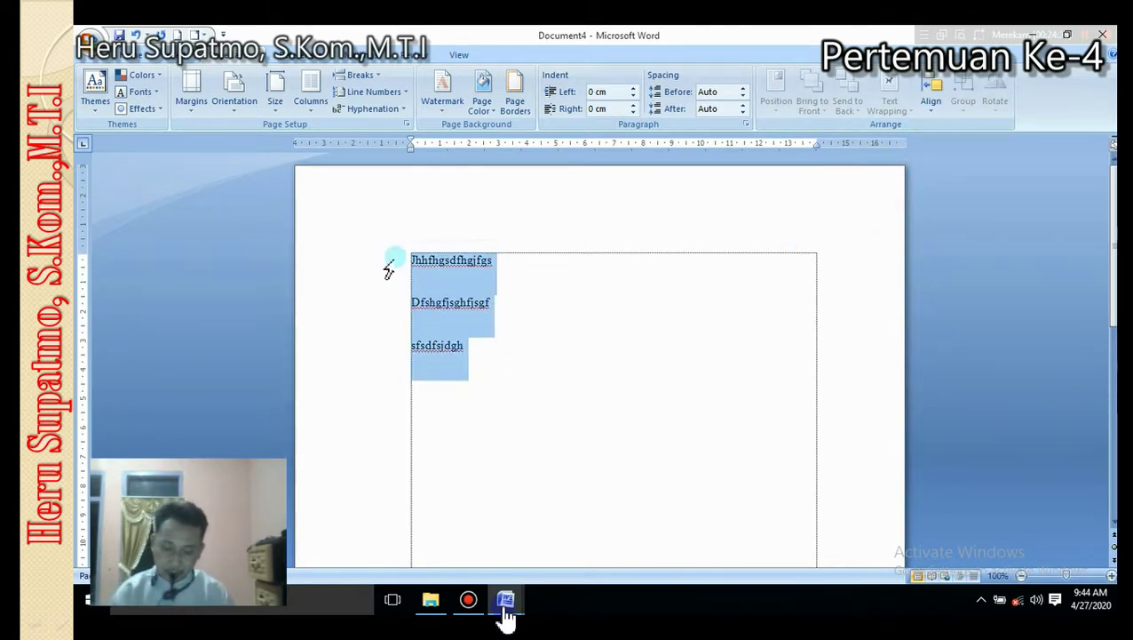
pyautogui.press('Delete')
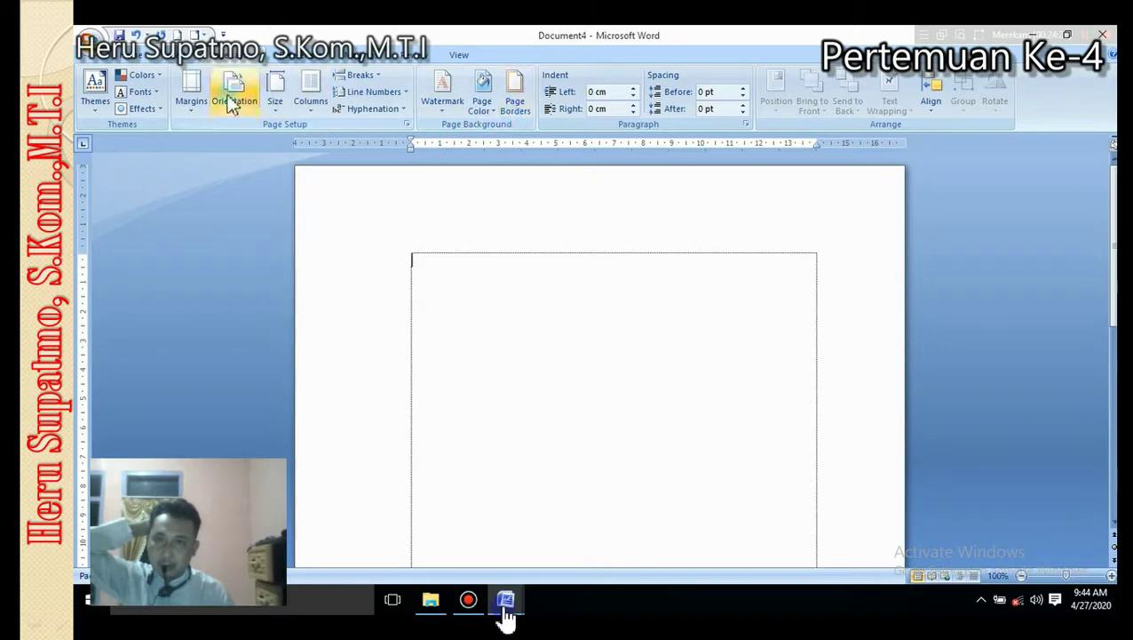
# - Insert the MENDES picture from the YOUTUBE folder on drive D and shrink it to about 9.6 cm wide
pyautogui.click(182, 54)
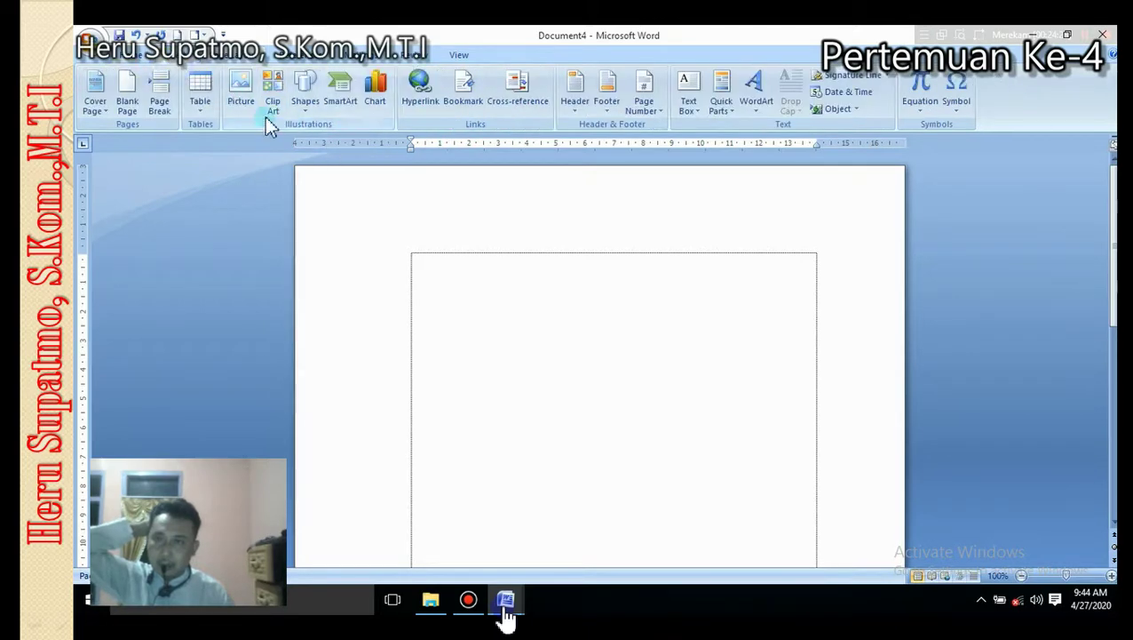
pyautogui.click(241, 89)
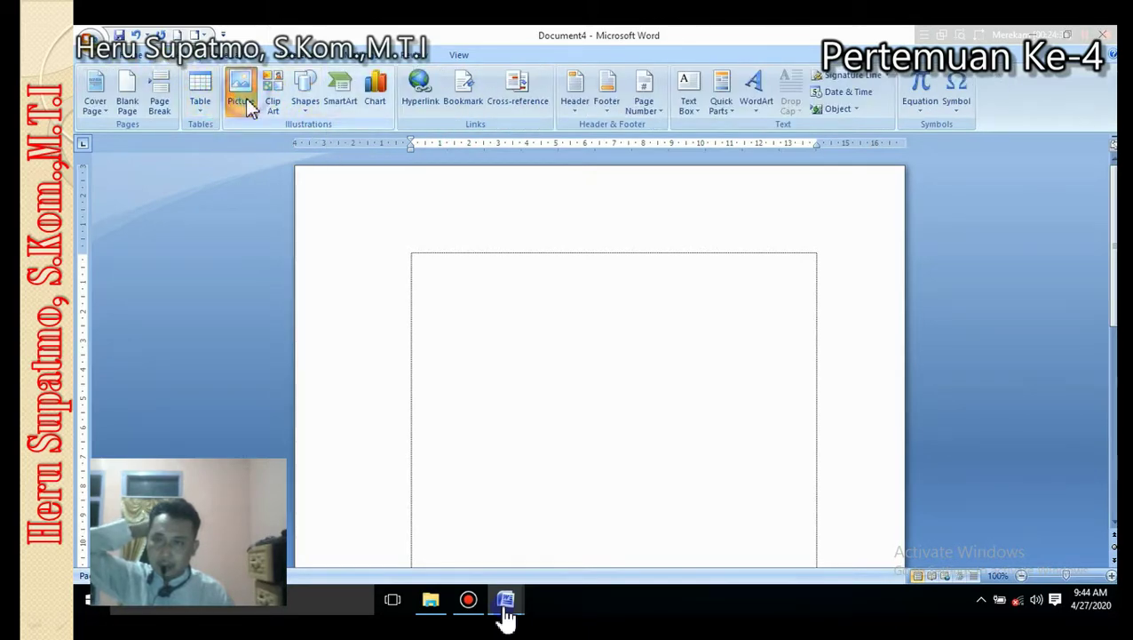
pyautogui.click(154, 314)
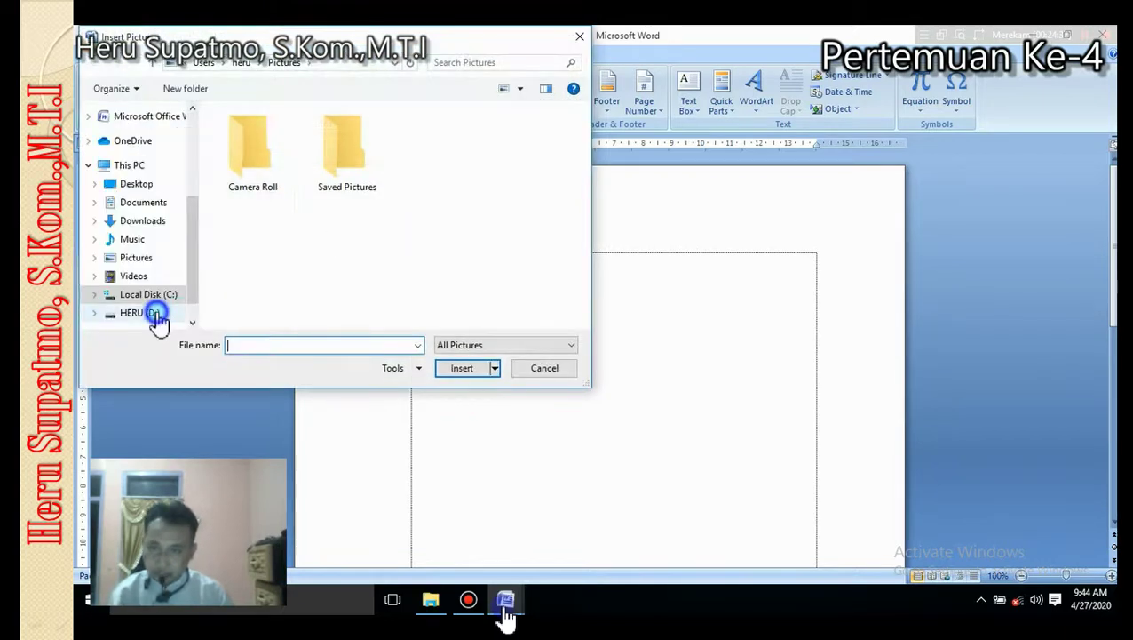
pyautogui.doubleClick(304, 260)
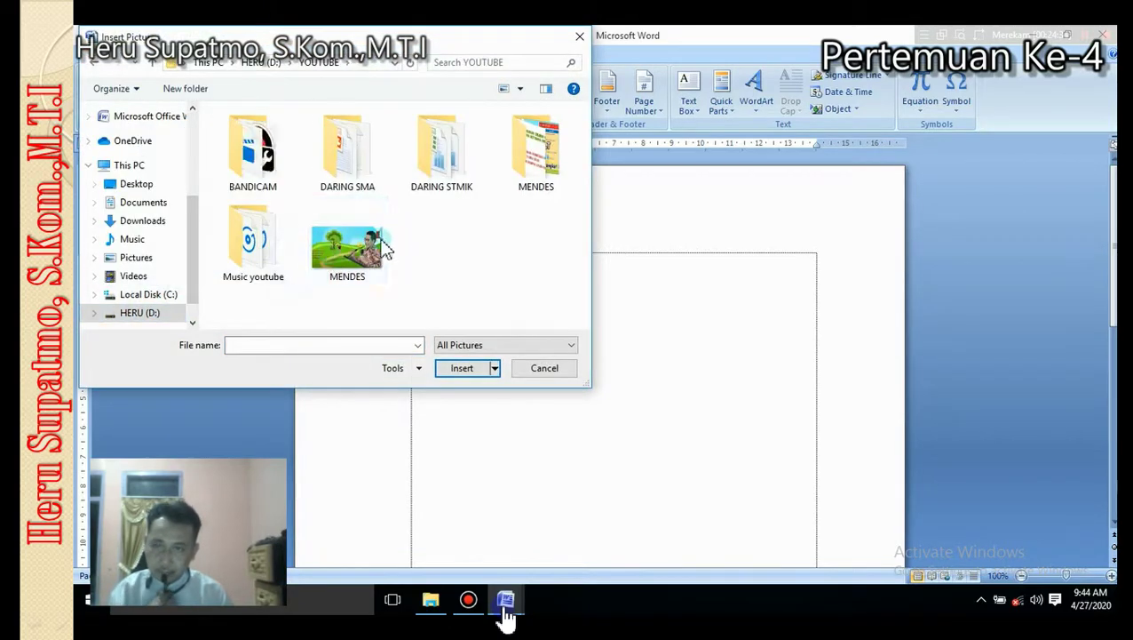
pyautogui.click(382, 249)
pyautogui.click(463, 367)
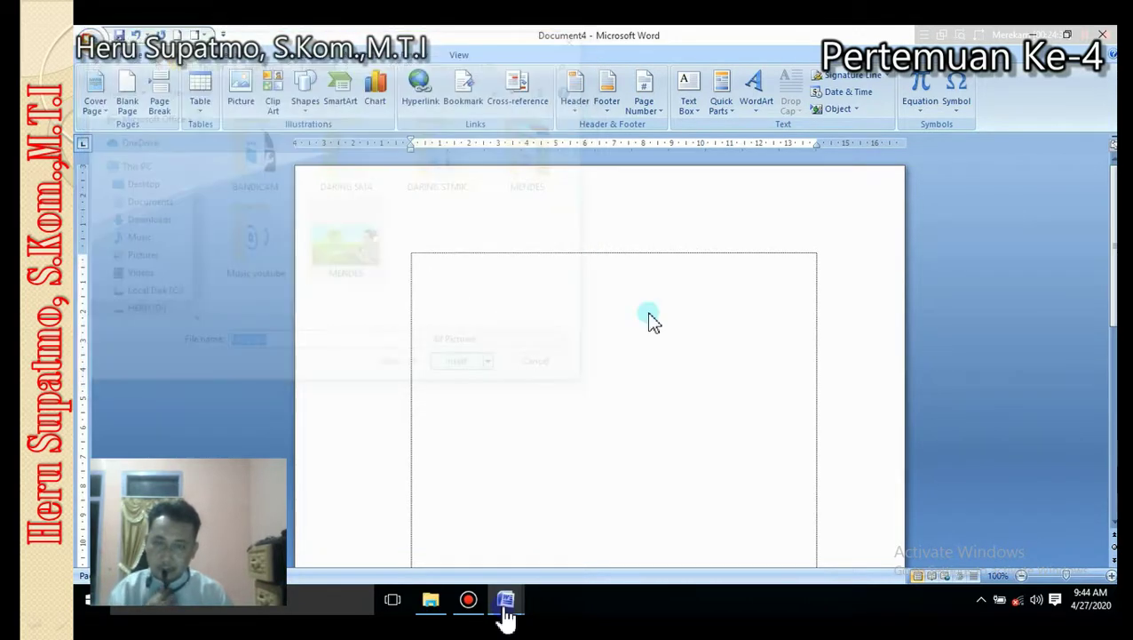
pyautogui.moveTo(818, 499); pyautogui.dragTo(692, 418)
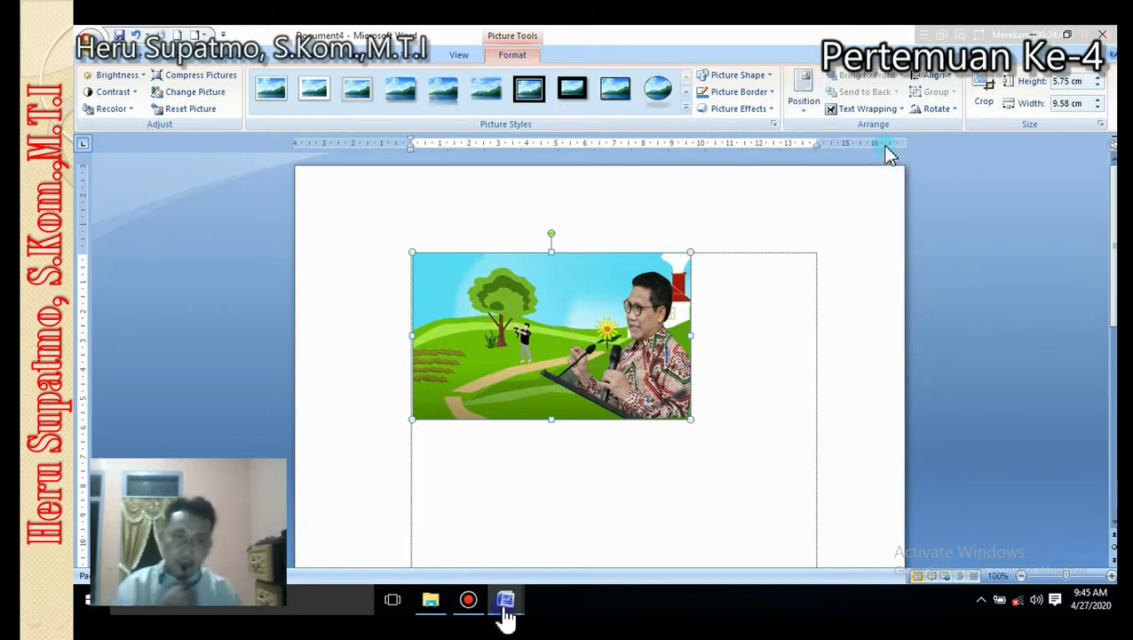
# - Try the top-centre and top-right page positions with square text wrapping for the picture
pyautogui.click(809, 116)
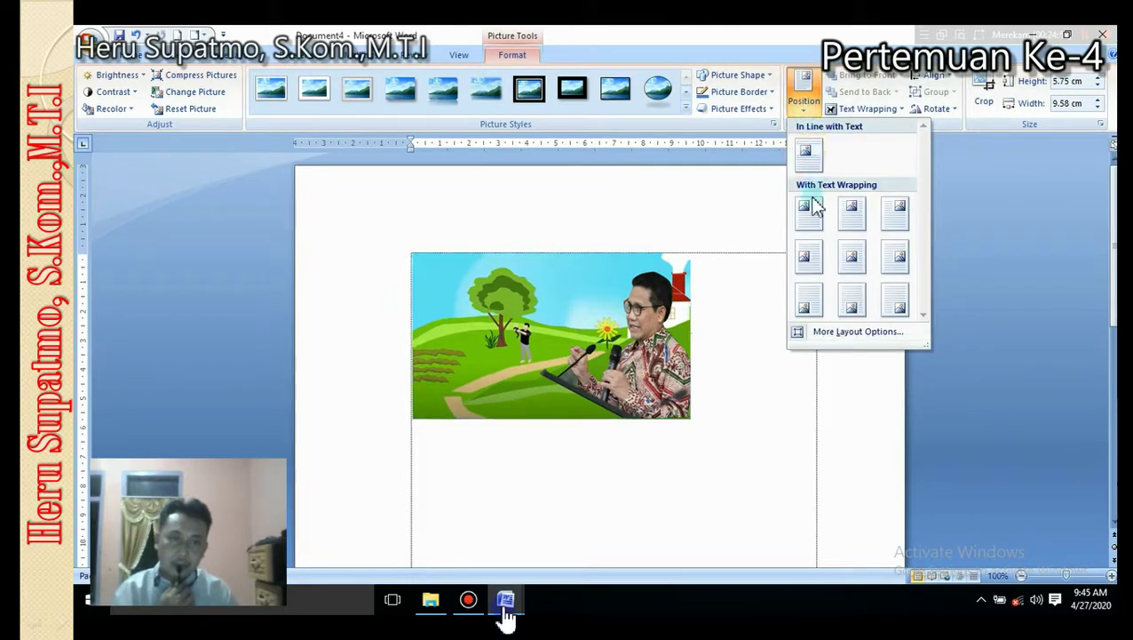
pyautogui.click(854, 218)
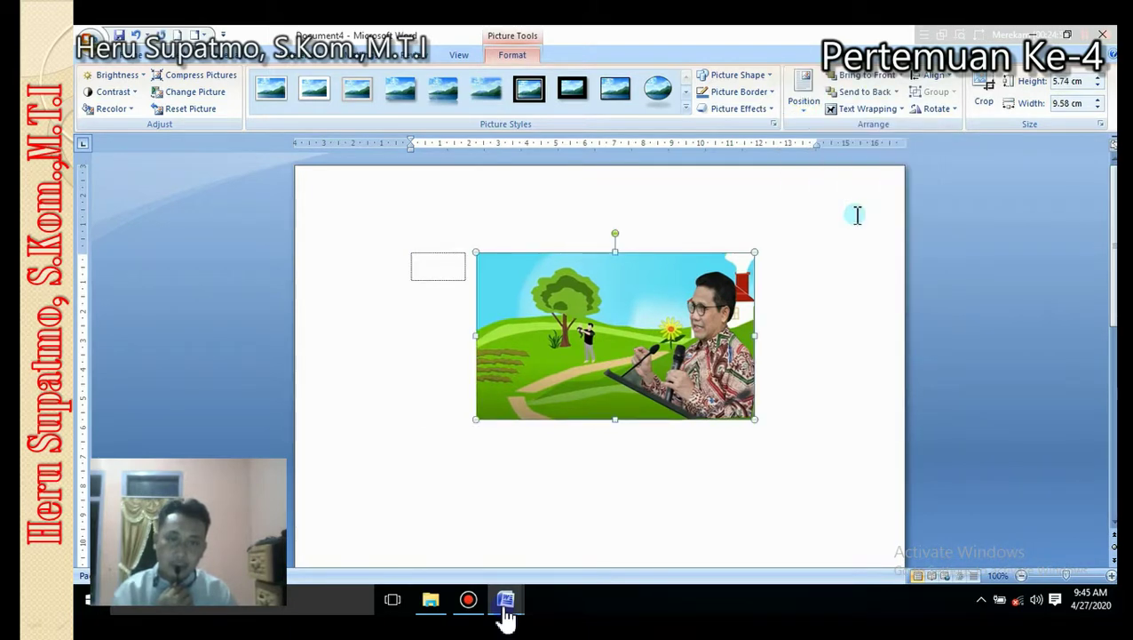
pyautogui.click(804, 102)
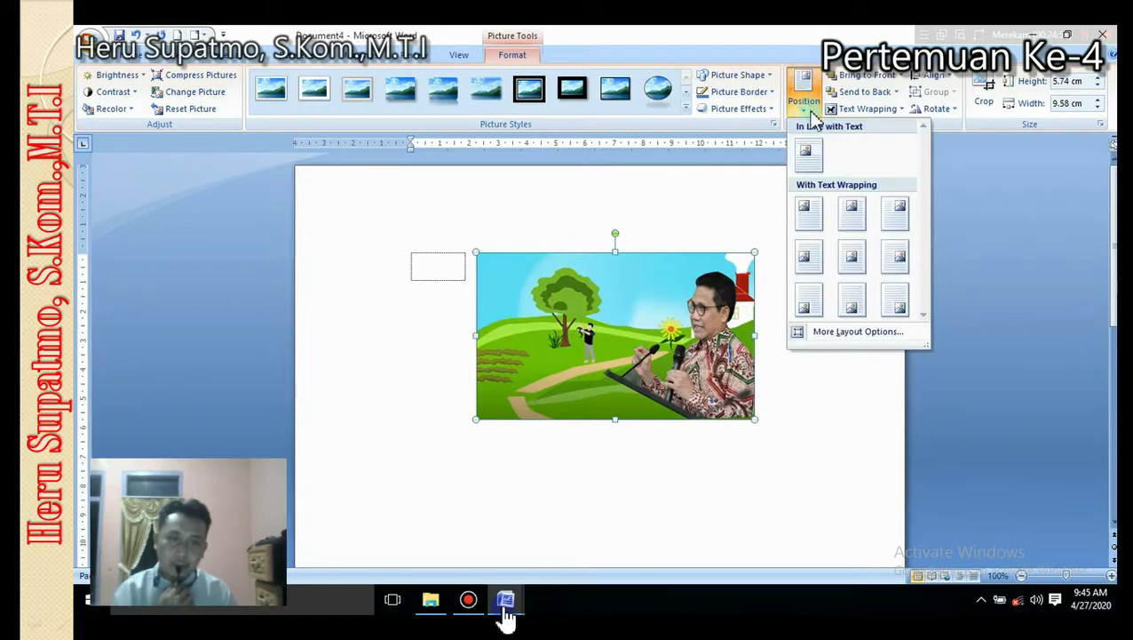
pyautogui.click(895, 215)
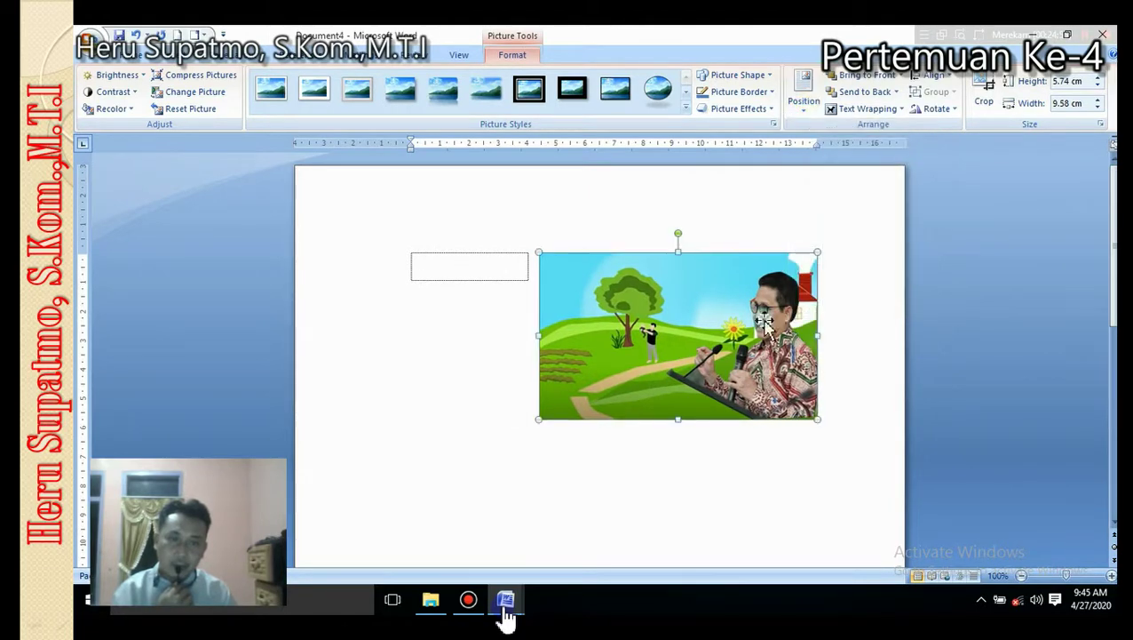
# - Position the picture in the middle centre of the page with square text wrapping
pyautogui.click(810, 111)
pyautogui.click(854, 266)
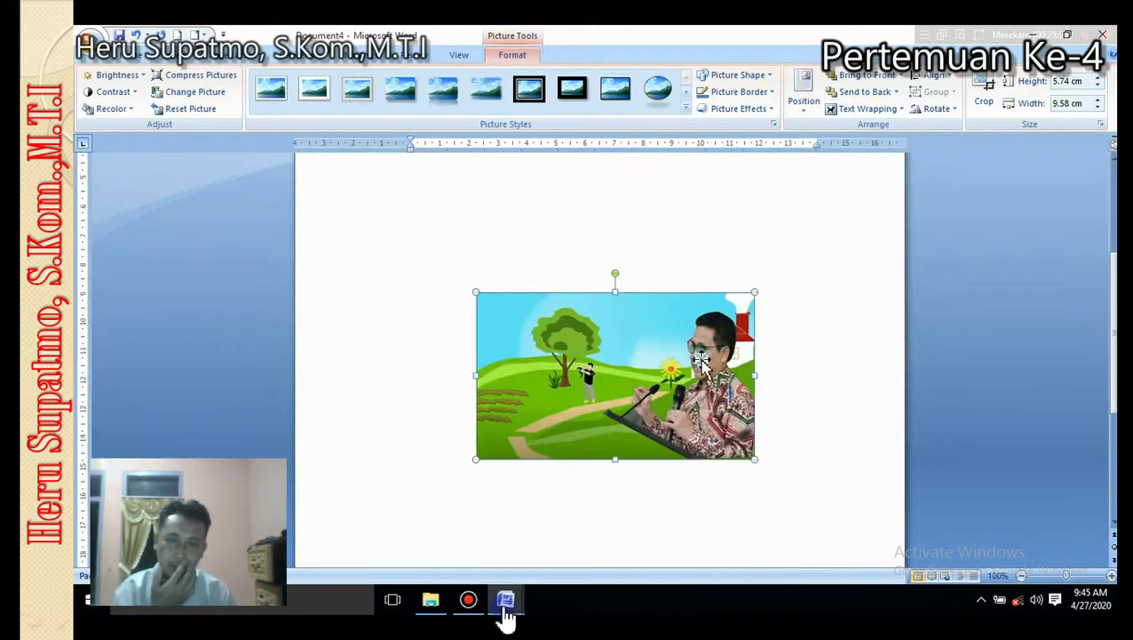
# - Try the bottom-left page position for the picture, and place it in the top left of the page with square text wrapping
pyautogui.click(802, 96)
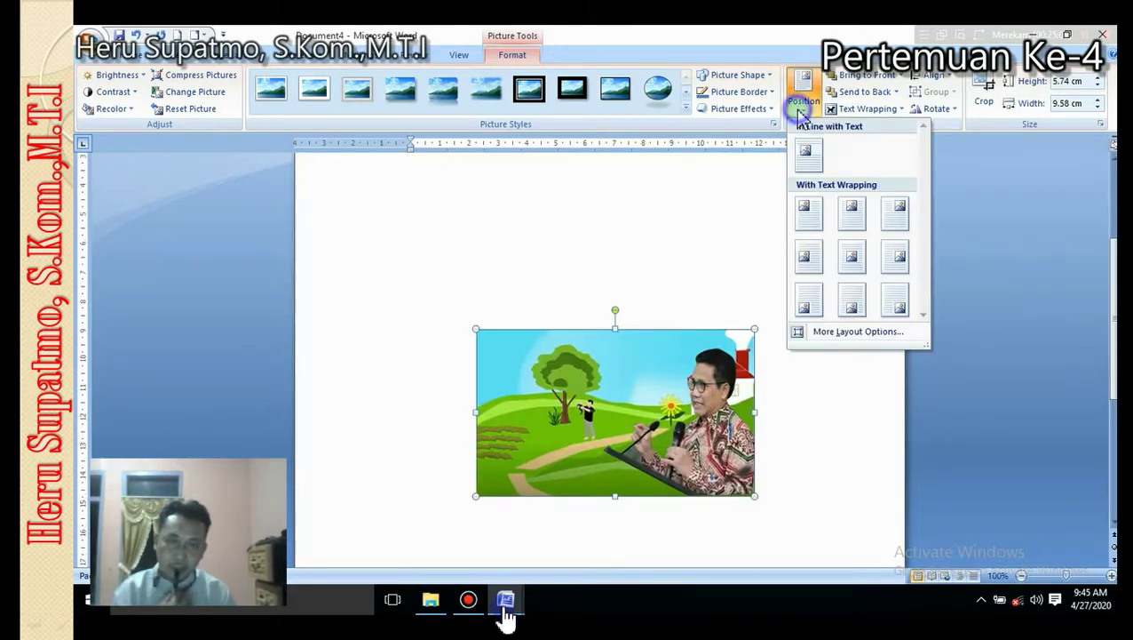
pyautogui.click(802, 302)
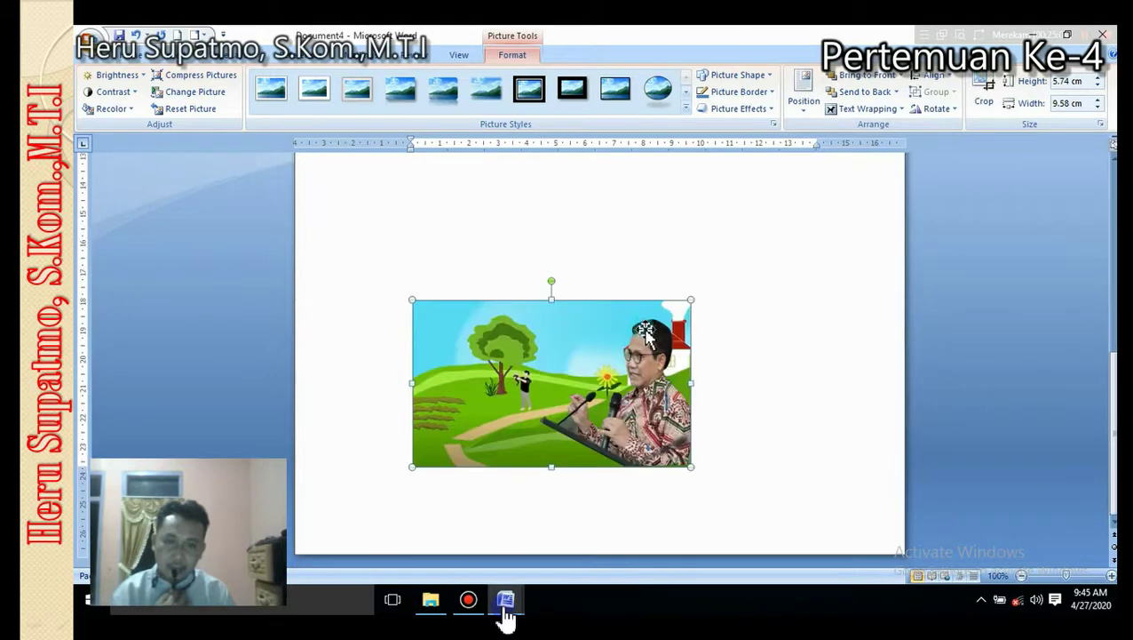
pyautogui.click(804, 98)
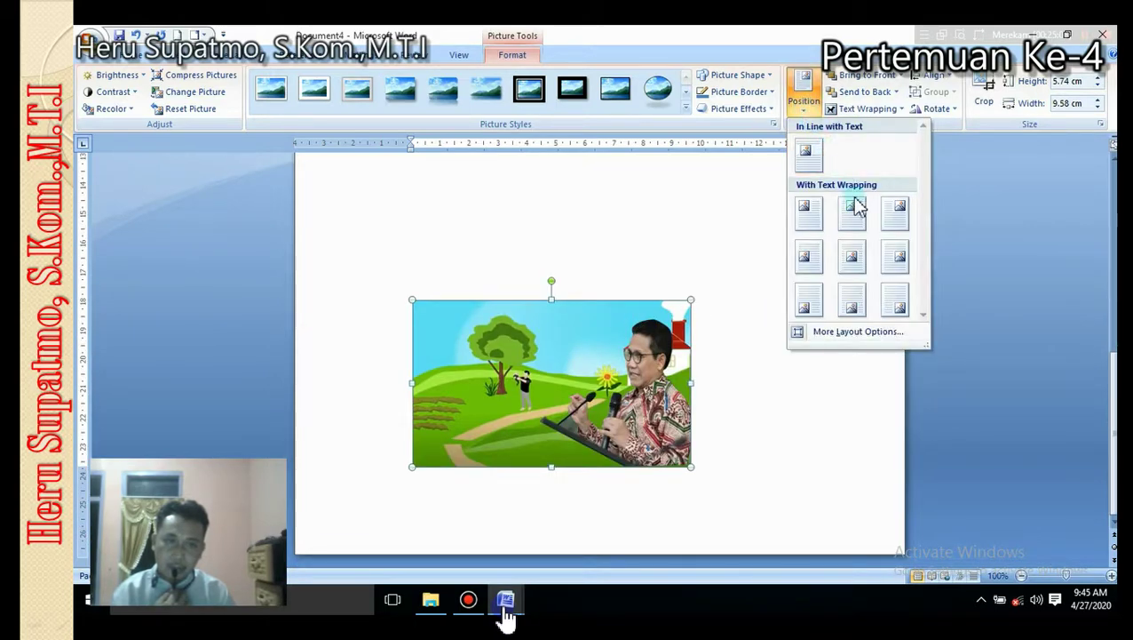
pyautogui.click(808, 212)
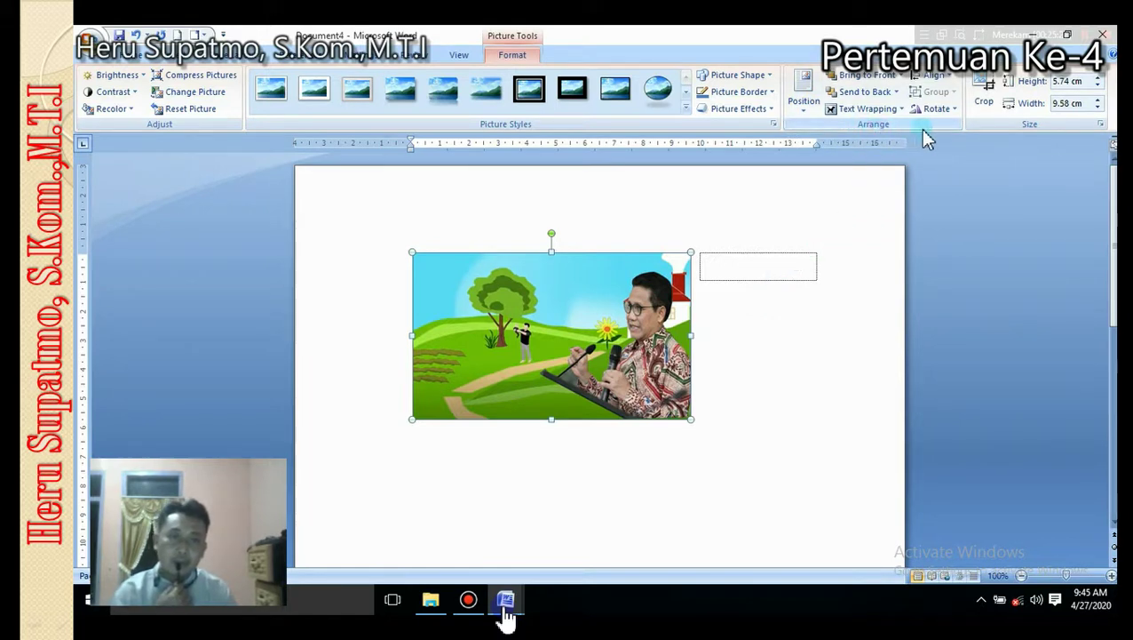
# - Duplicate the picture, shrink the copy to about 6.44 cm wide, and place it overlapping the lower edge of the original
pyautogui.click(903, 76)
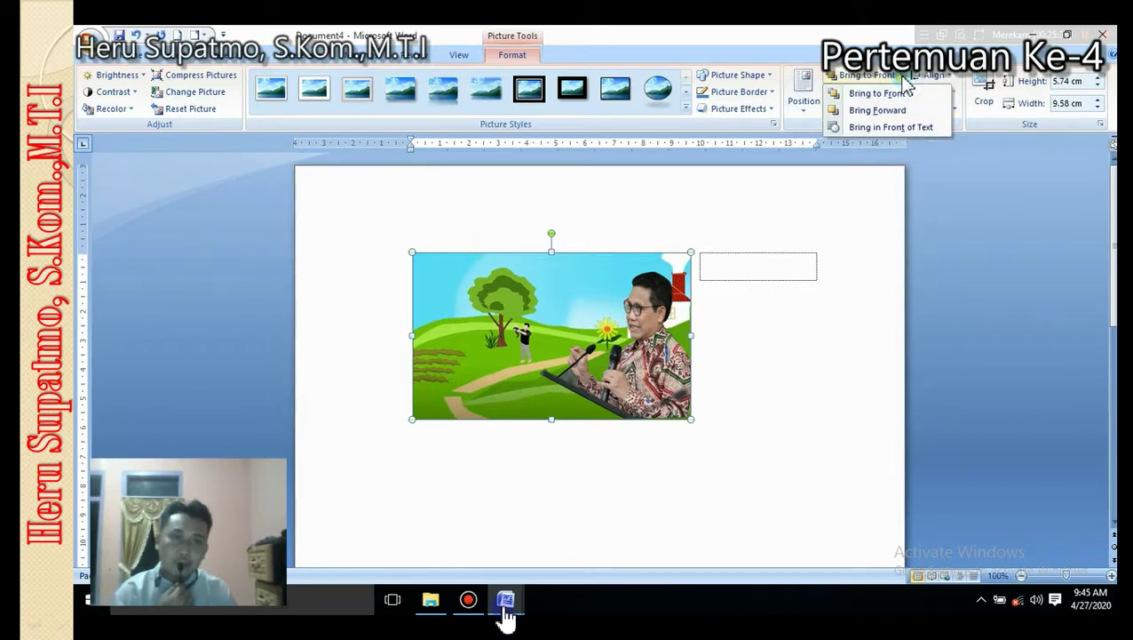
pyautogui.click(822, 333)
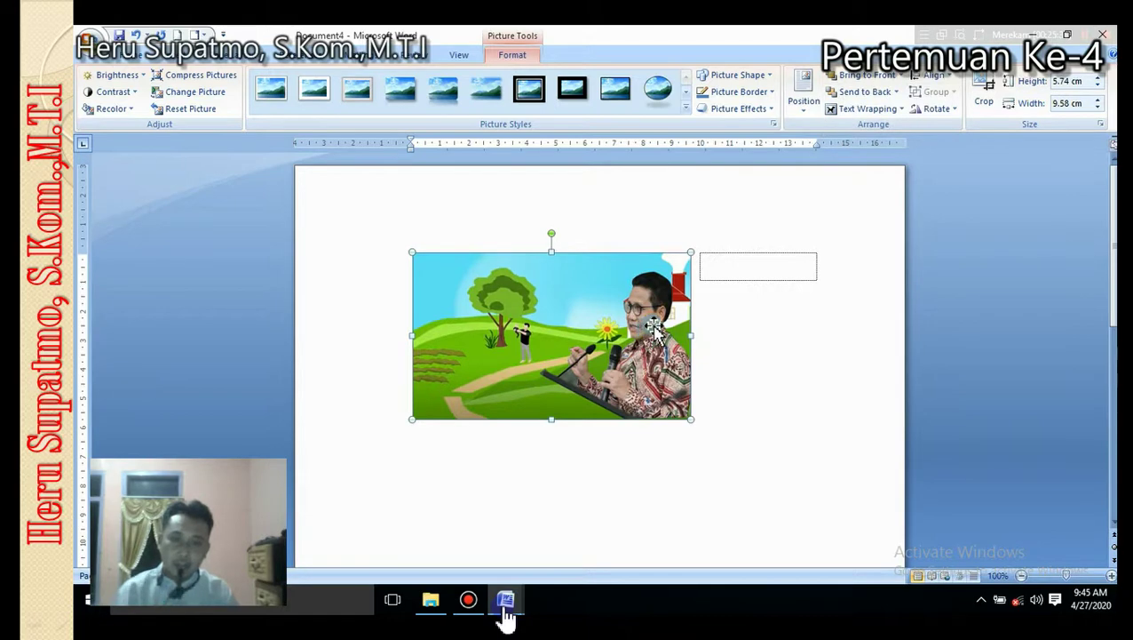
pyautogui.click(749, 321)
pyautogui.click(739, 307)
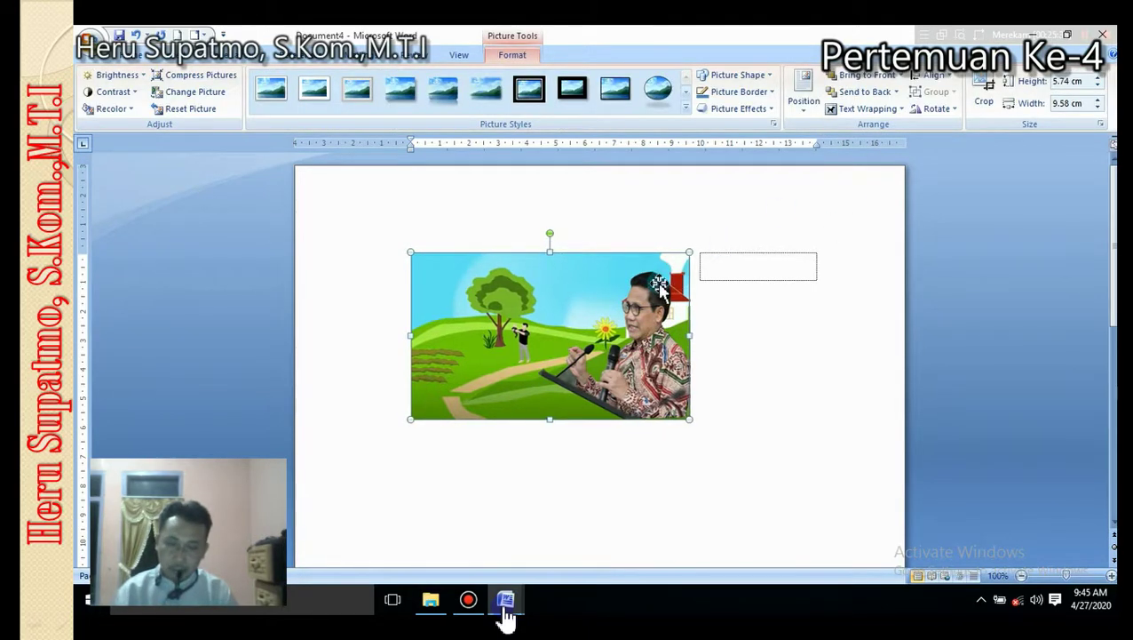
pyautogui.moveTo(624, 348); pyautogui.dragTo(701, 373)
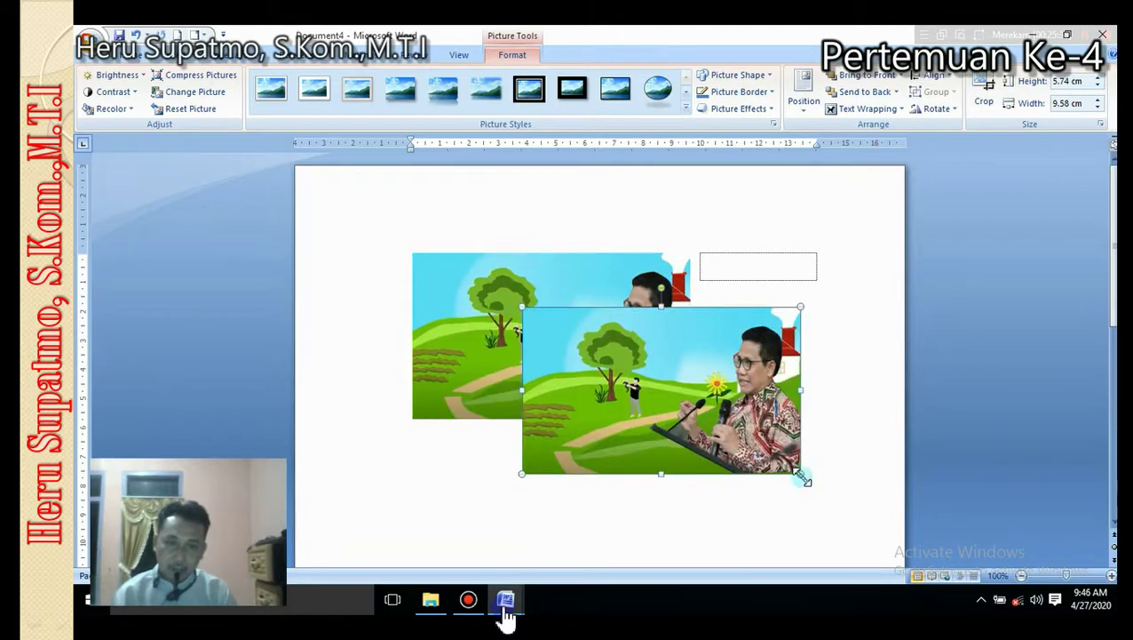
pyautogui.moveTo(802, 478); pyautogui.dragTo(711, 417)
pyautogui.moveTo(660, 372); pyautogui.dragTo(604, 430)
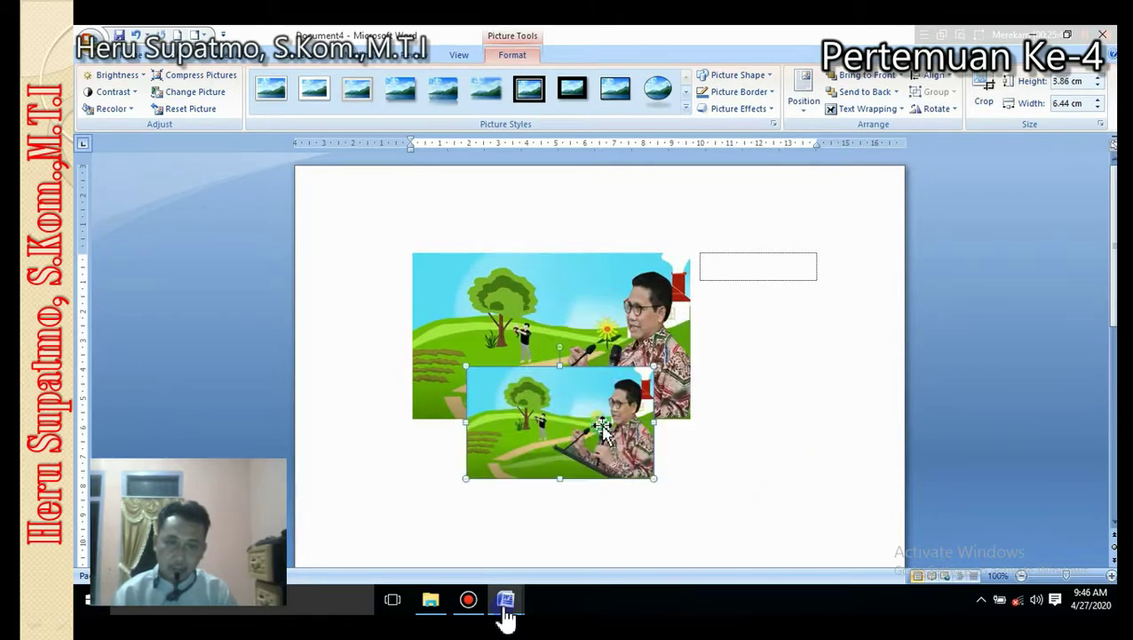
# - Bring the larger original picture to the front of the smaller copy
pyautogui.scroll(-1, 859, 286)
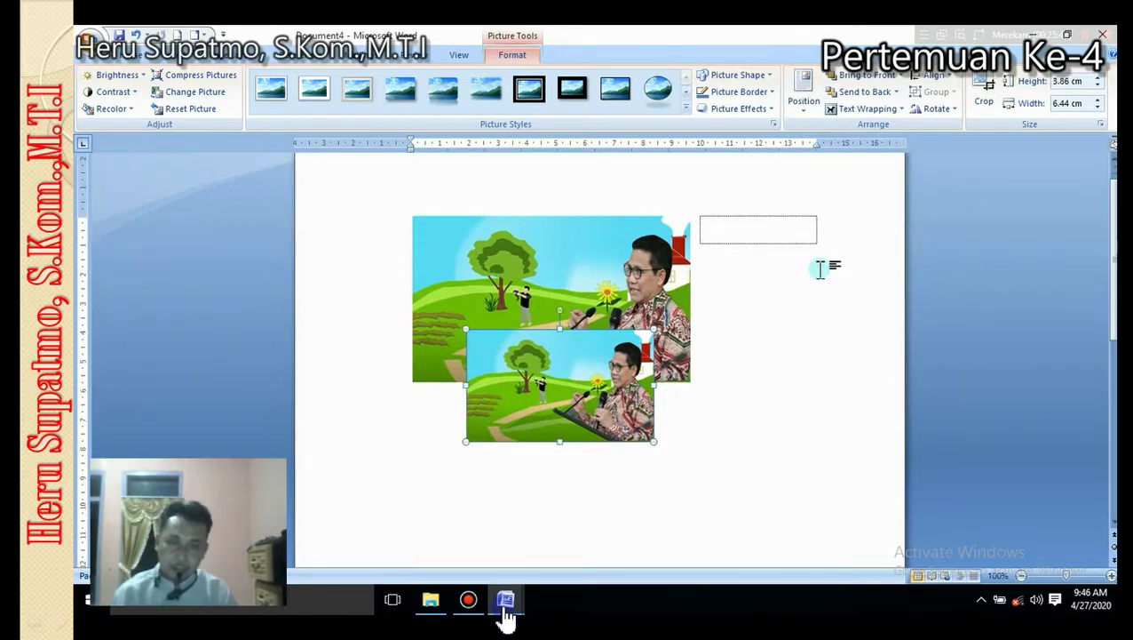
pyautogui.keyDown('ctrl'); pyautogui.scroll(1, 816, 266); pyautogui.keyUp('ctrl')
pyautogui.scroll(-1, 817, 275)
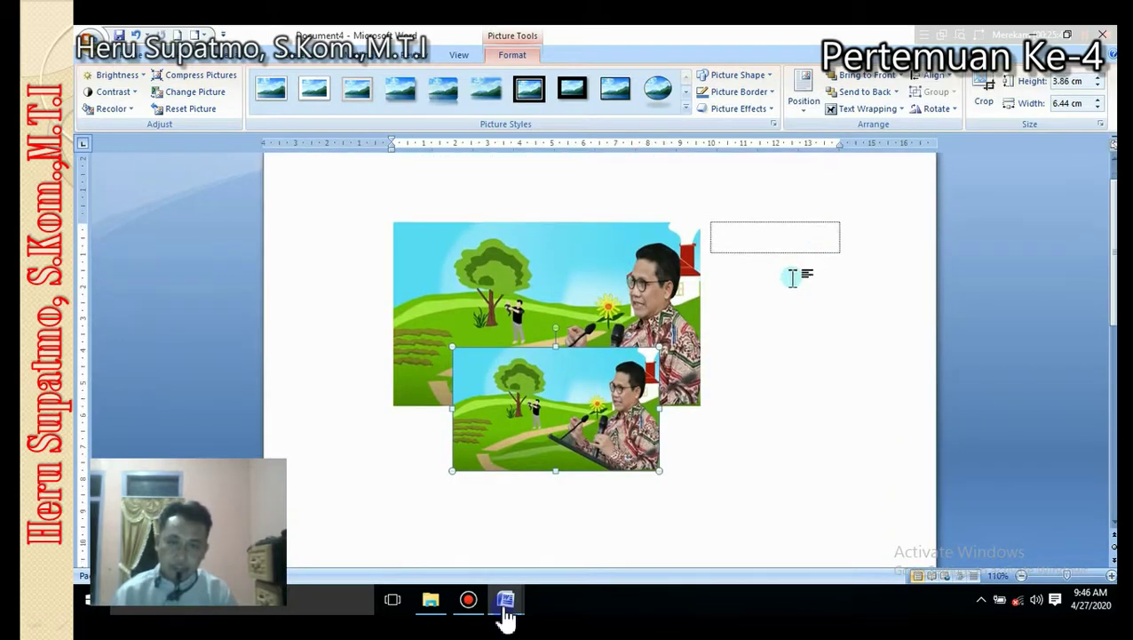
pyautogui.keyDown('ctrl'); pyautogui.scroll(1, 793, 277); pyautogui.keyUp('ctrl')
pyautogui.scroll(-1, 795, 280)
pyautogui.click(661, 293)
pyautogui.click(607, 409)
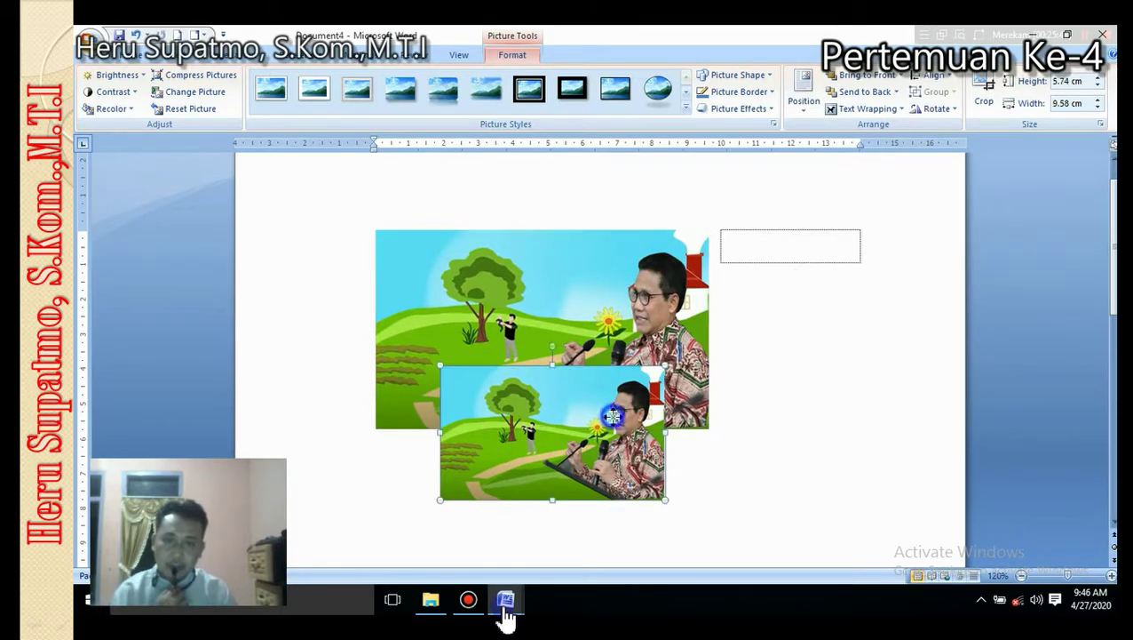
pyautogui.click(657, 281)
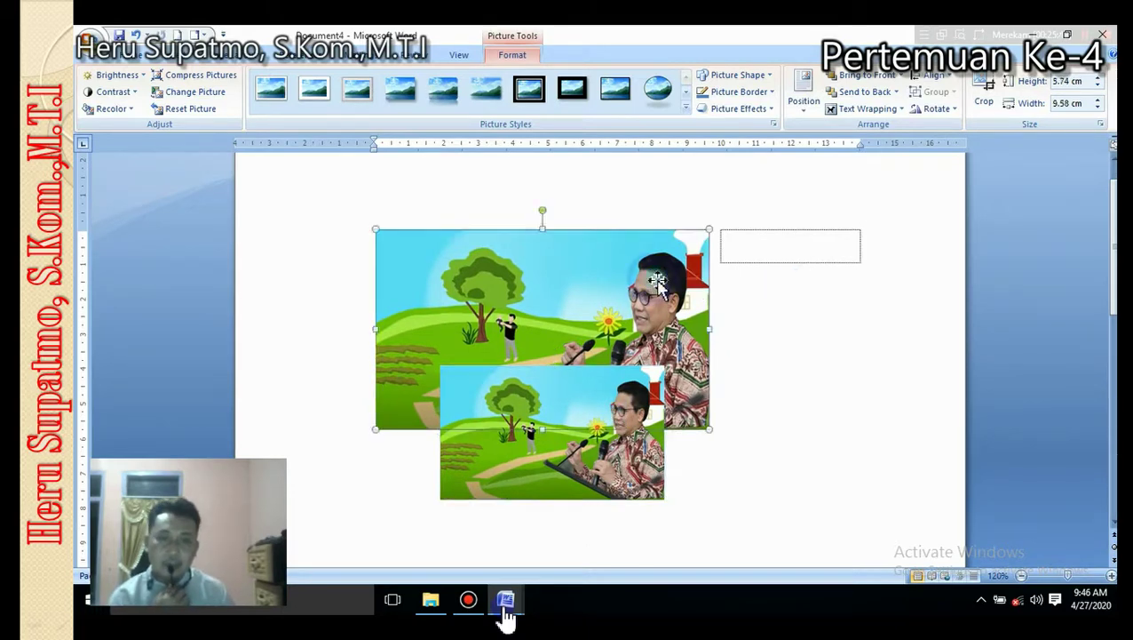
pyautogui.click(898, 76)
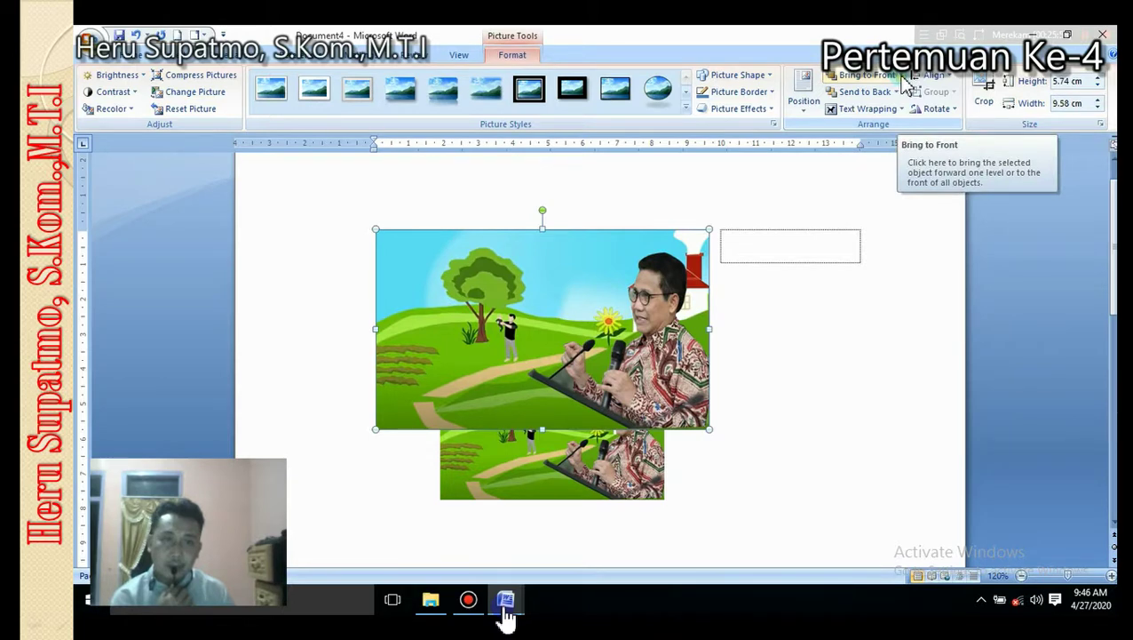
pyautogui.click(888, 81)
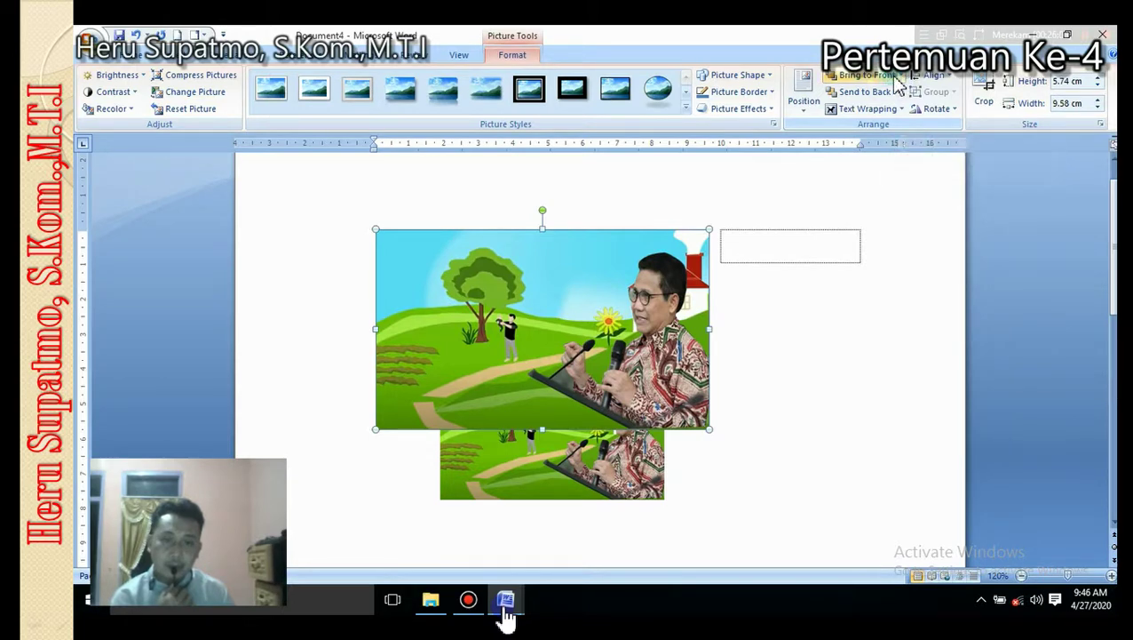
# - Try the Bring Forward, Bring to Front and Bring in Front of Text options on the larger picture
pyautogui.click(899, 78)
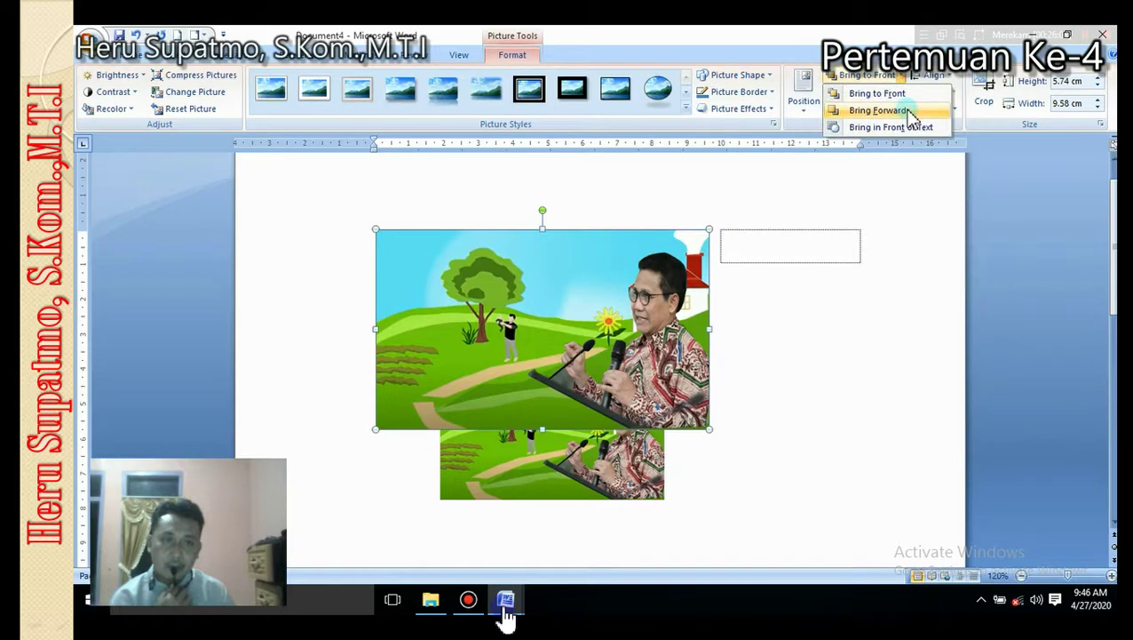
pyautogui.click(911, 111)
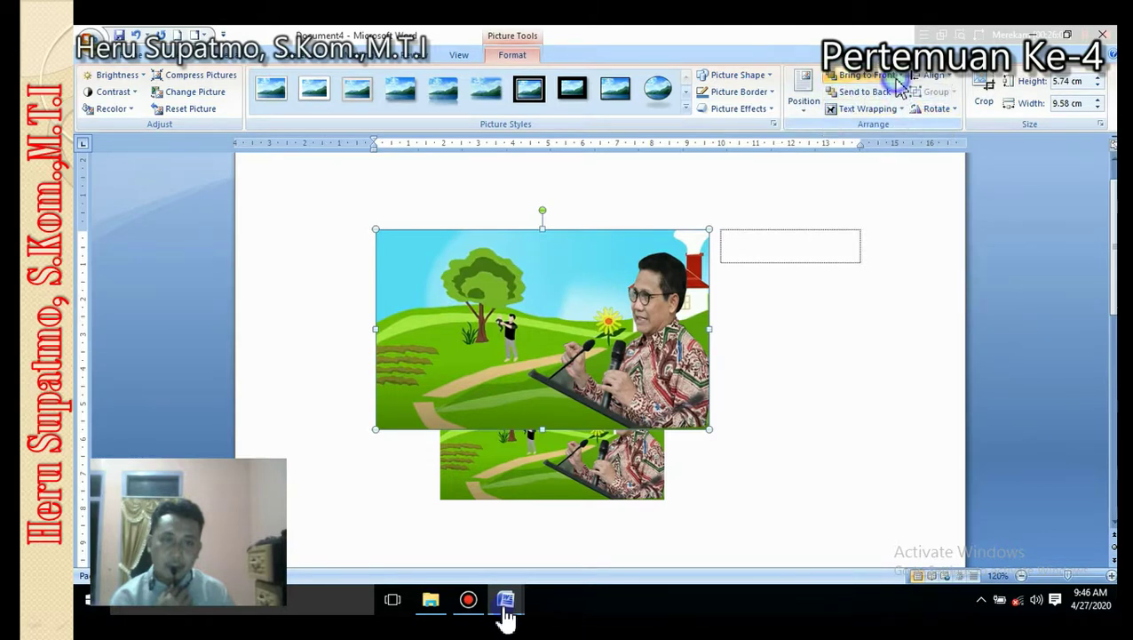
pyautogui.click(904, 80)
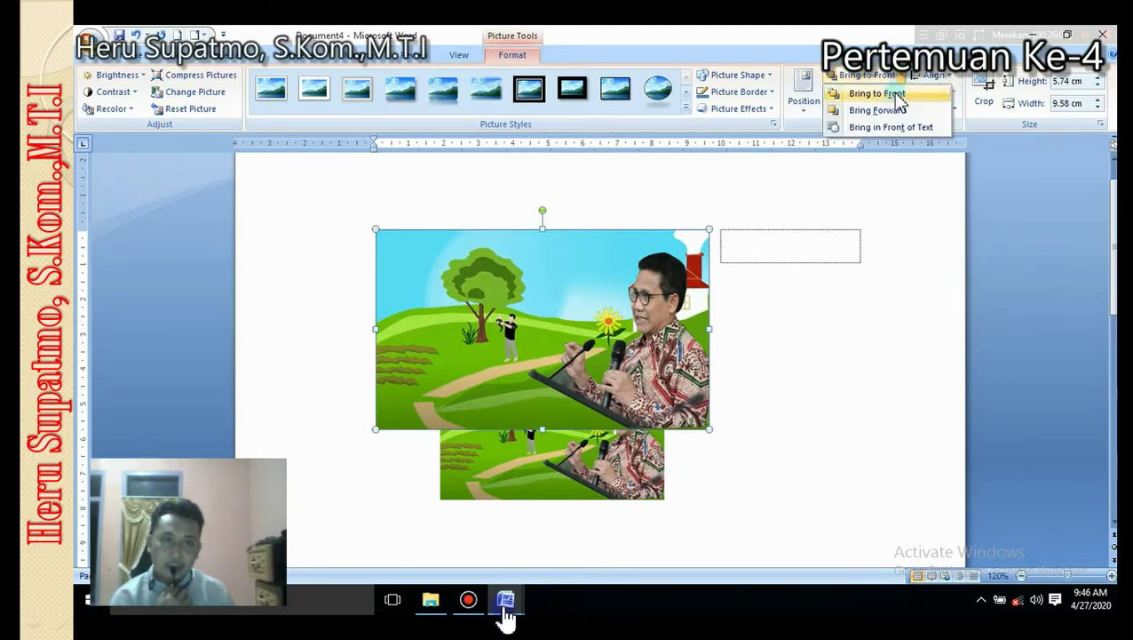
pyautogui.click(895, 94)
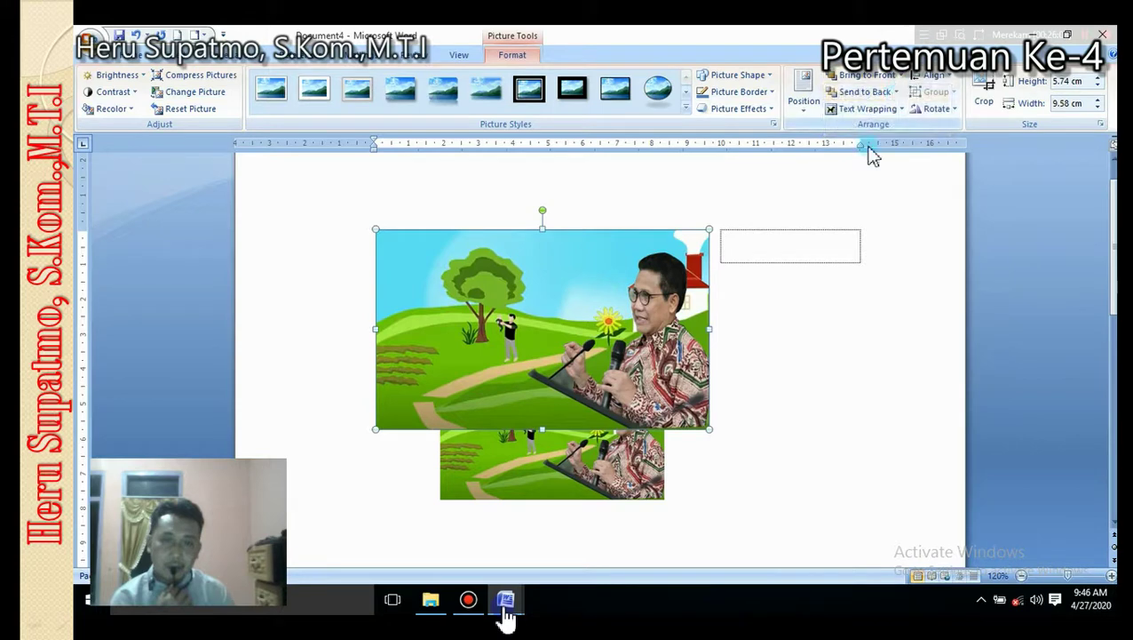
pyautogui.click(901, 77)
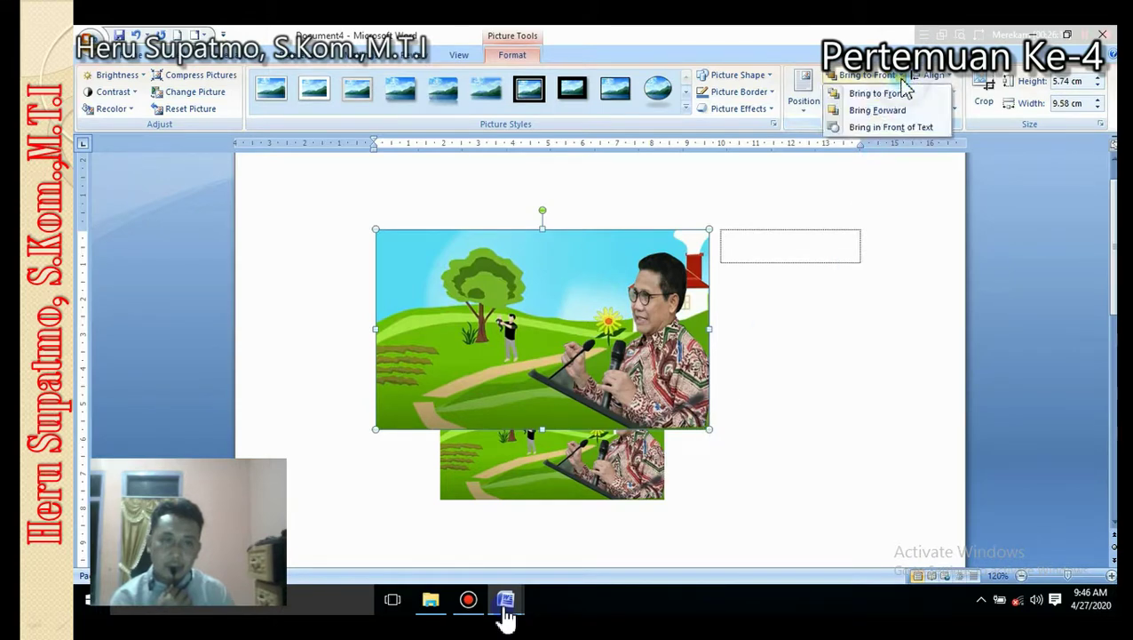
pyautogui.click(888, 110)
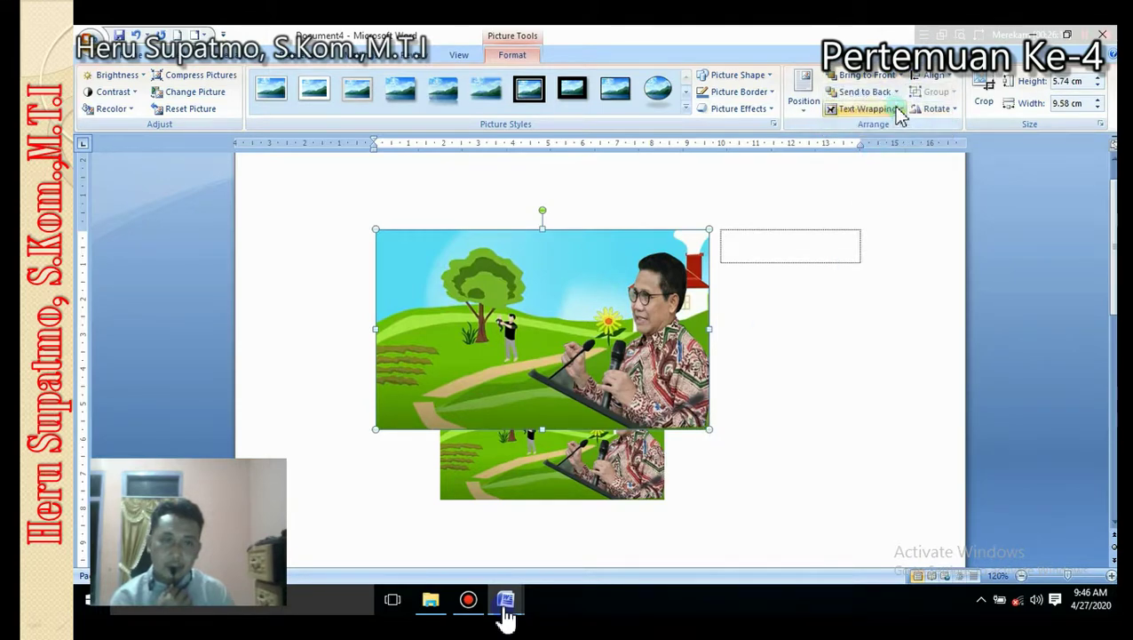
pyautogui.click(898, 77)
pyautogui.click(904, 129)
pyautogui.click(899, 79)
# - Bring the smaller copy to the front of the larger picture, and try Bring Forward on it as well
pyautogui.click(647, 472)
pyautogui.click(630, 471)
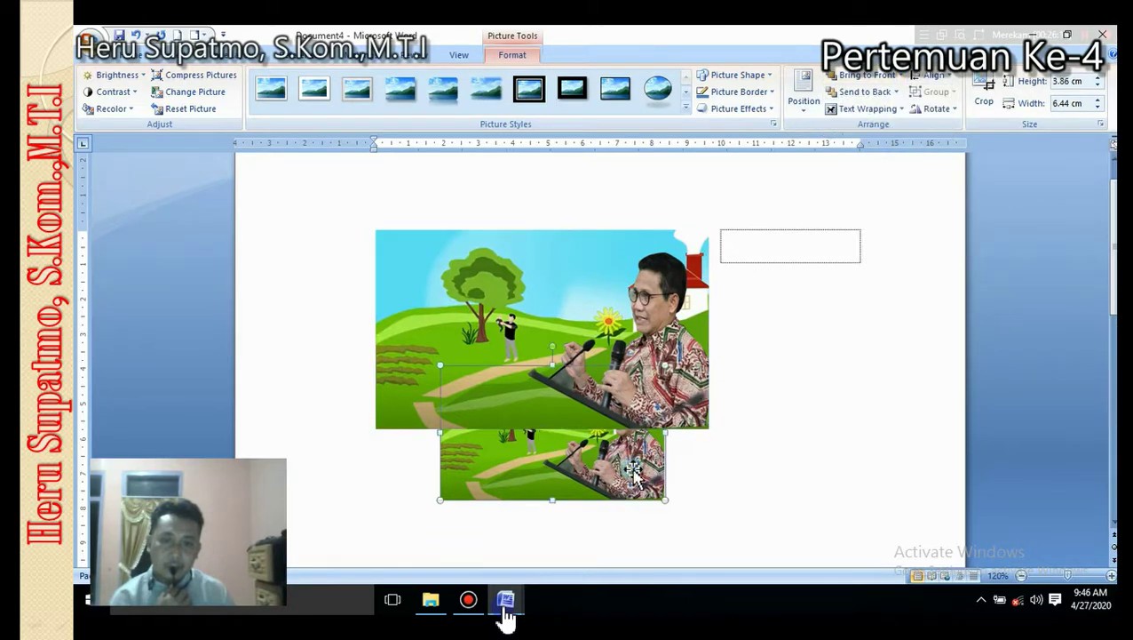
pyautogui.click(866, 77)
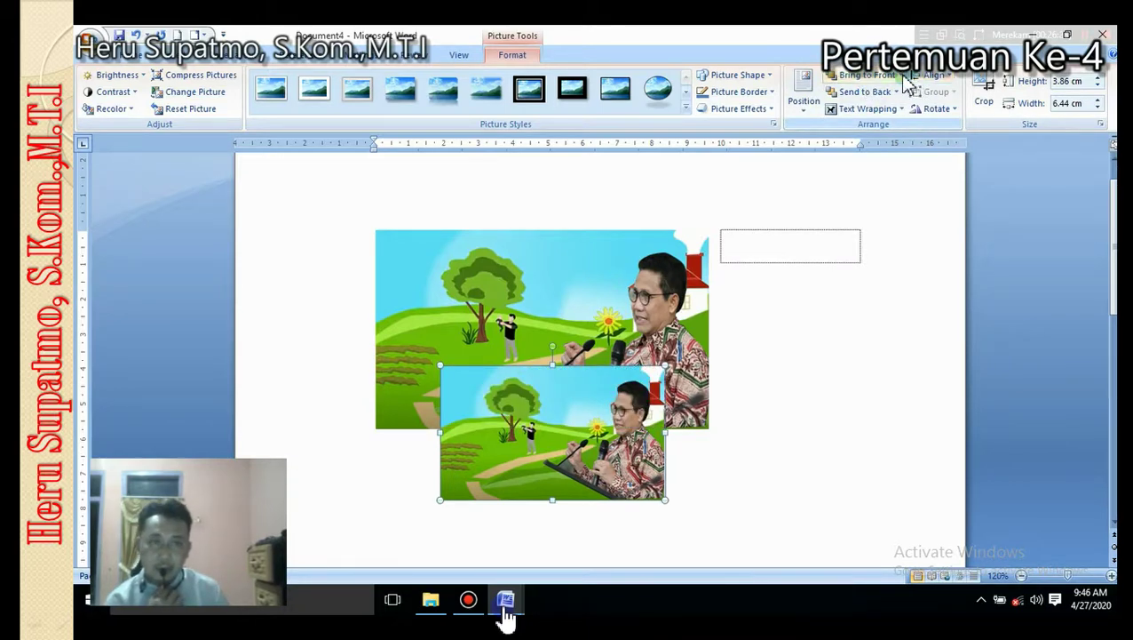
pyautogui.click(898, 75)
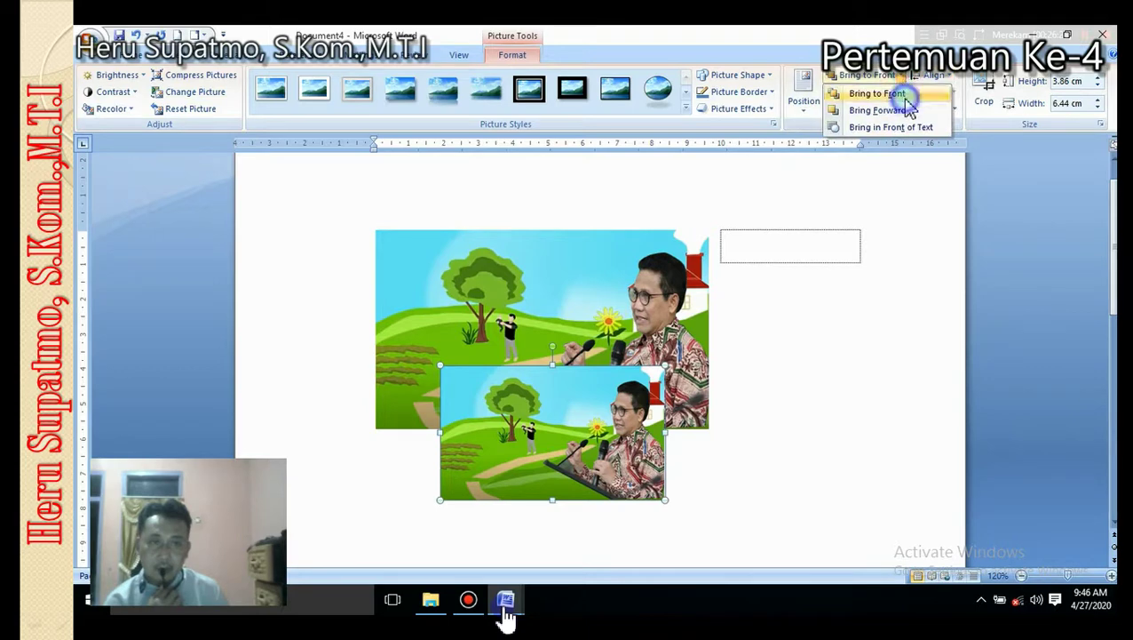
pyautogui.click(906, 98)
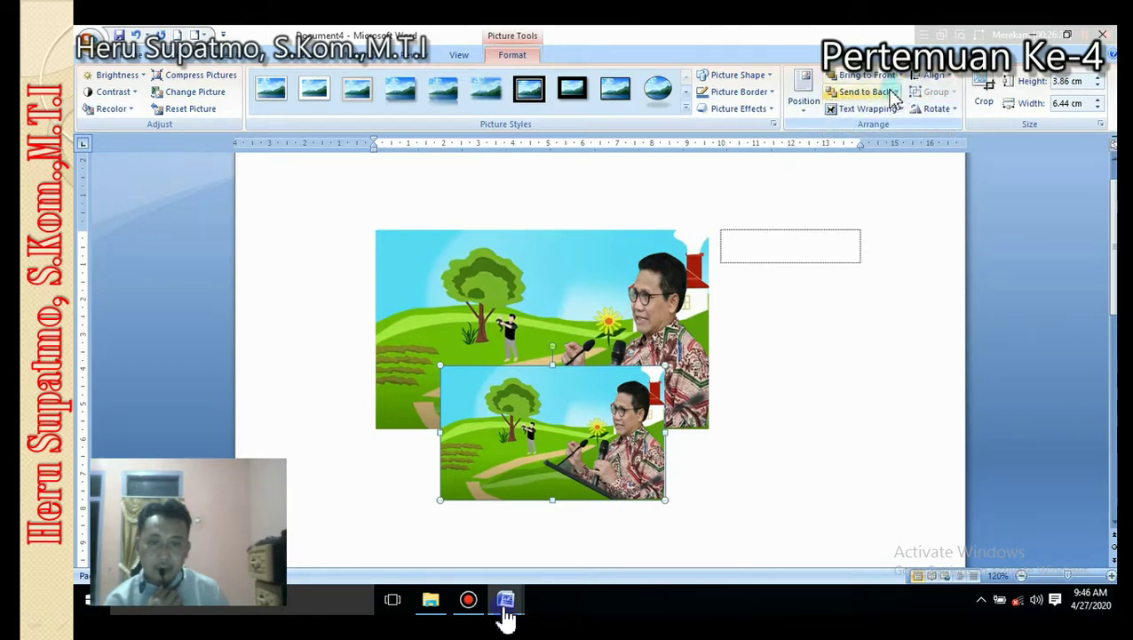
pyautogui.click(897, 75)
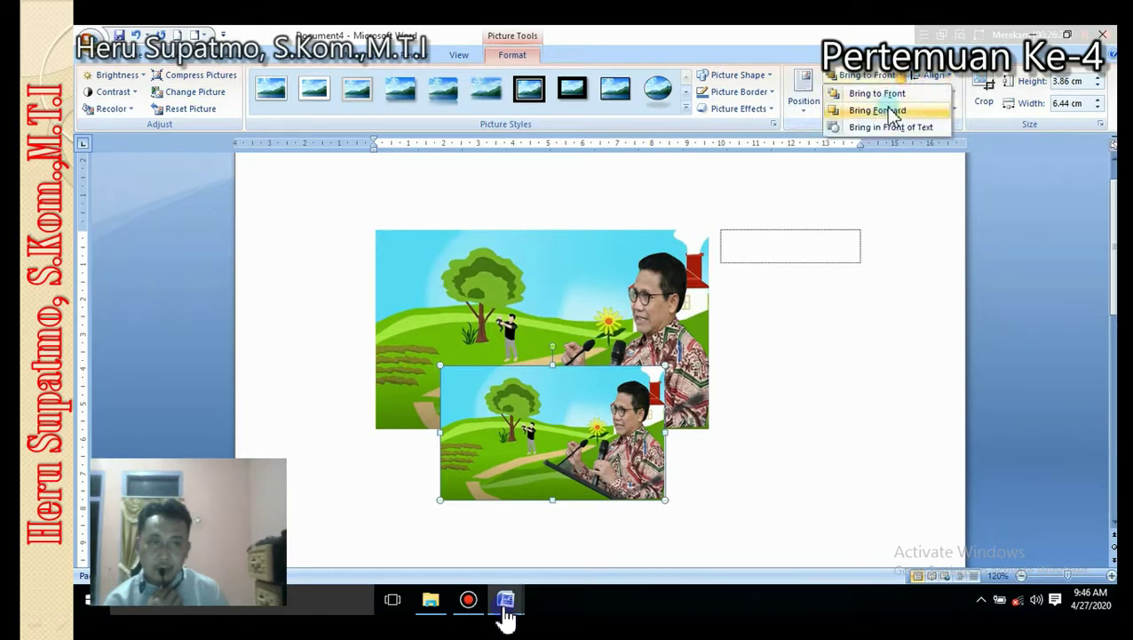
pyautogui.click(892, 112)
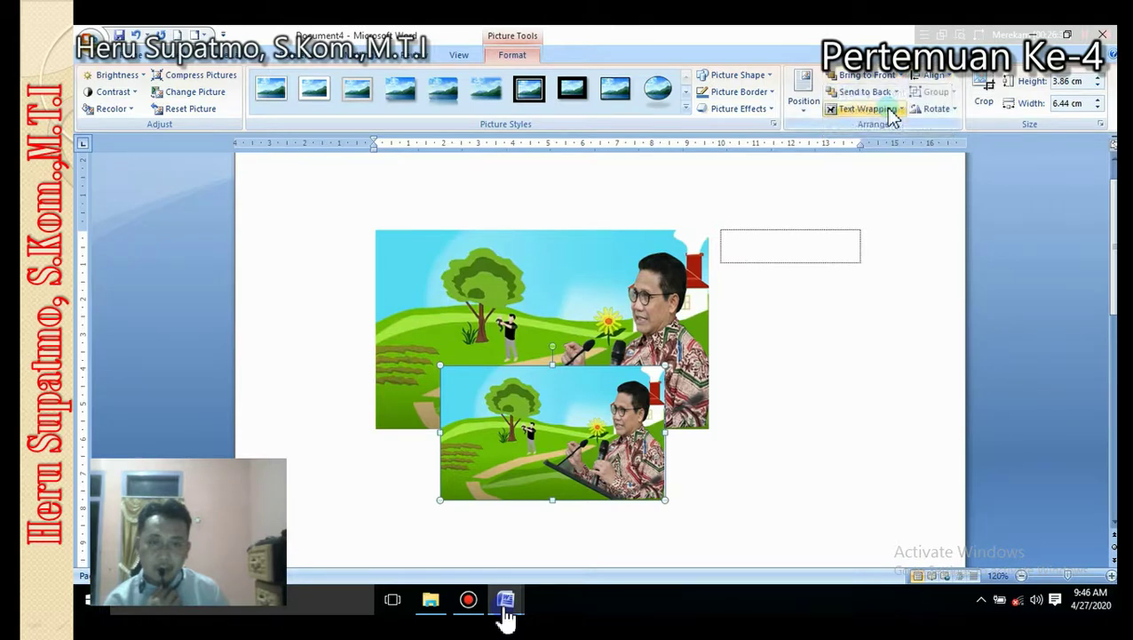
# - Bring the larger picture to the front once more, and put the smaller copy back in front of it
pyautogui.click(647, 266)
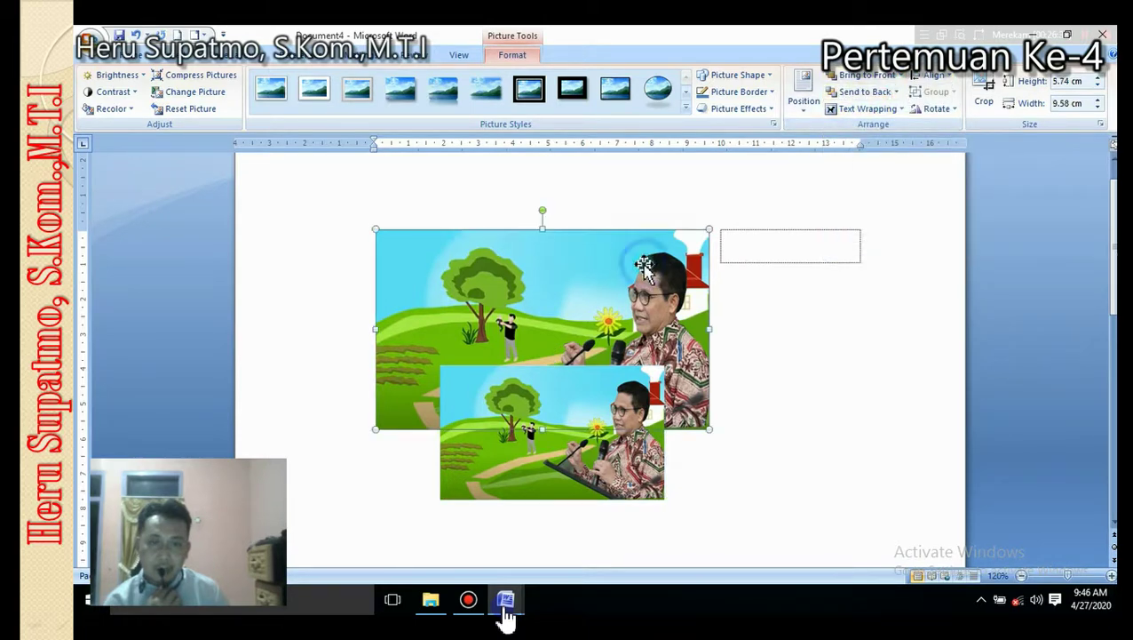
pyautogui.click(904, 76)
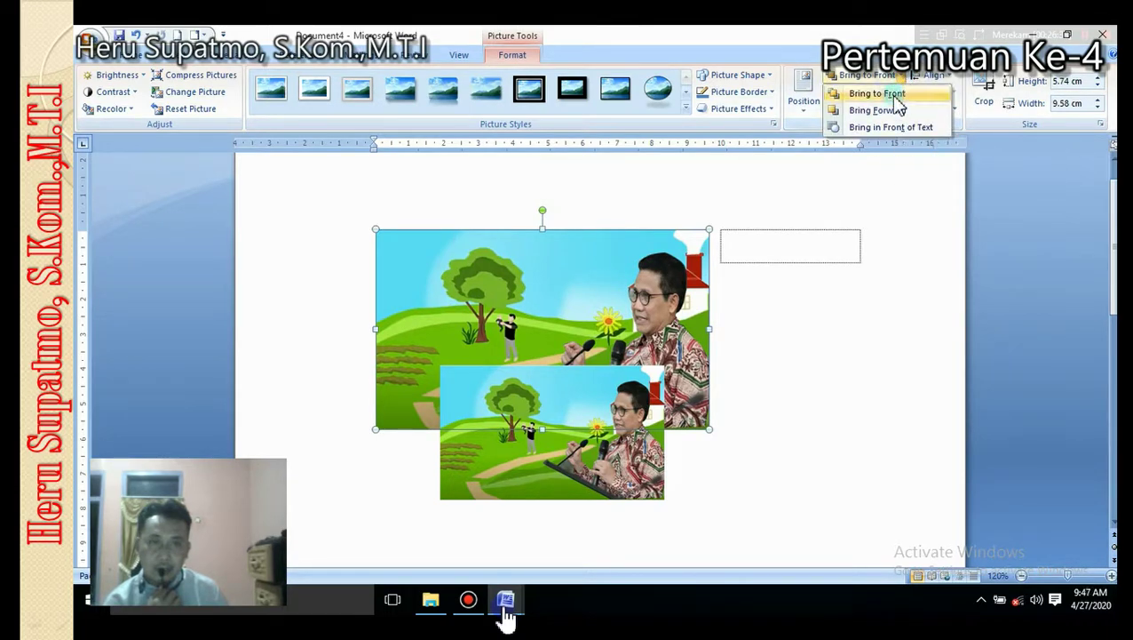
pyautogui.click(898, 92)
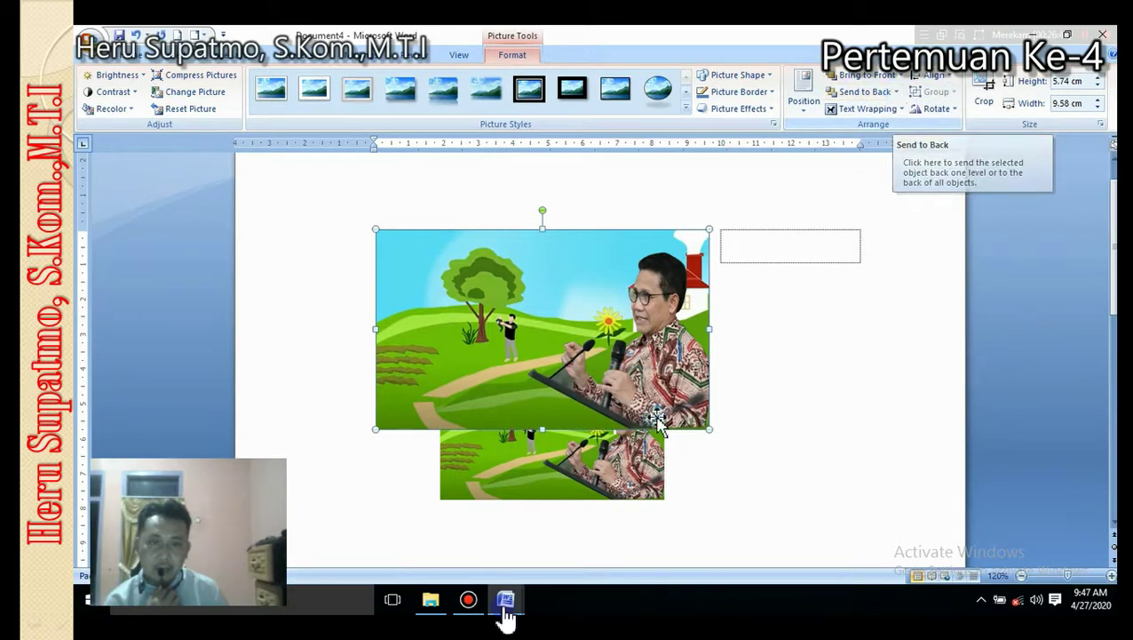
pyautogui.press('Tab')
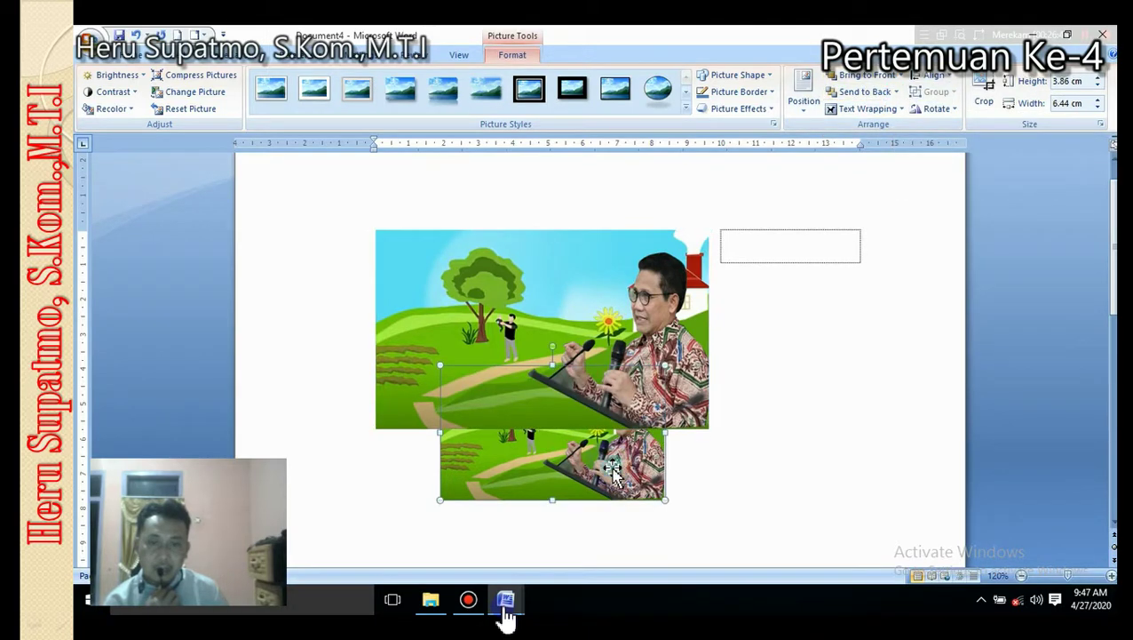
pyautogui.click(899, 76)
pyautogui.click(898, 101)
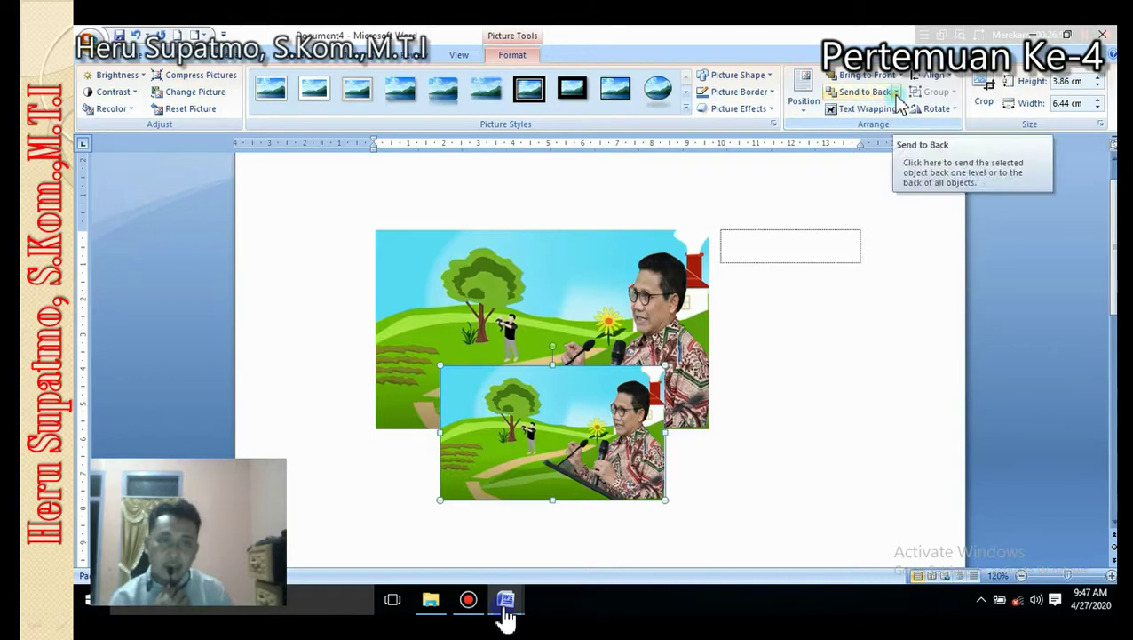
# - Send the smaller copy to the back behind the larger picture, and apply Send Backward to it as well
pyautogui.click(897, 93)
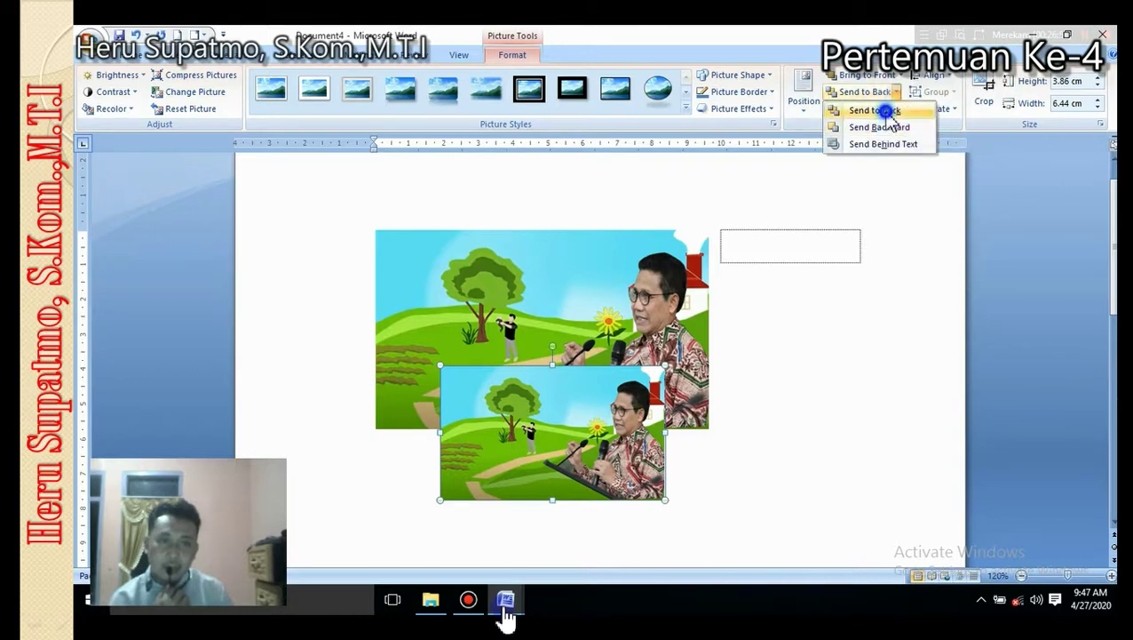
pyautogui.click(890, 111)
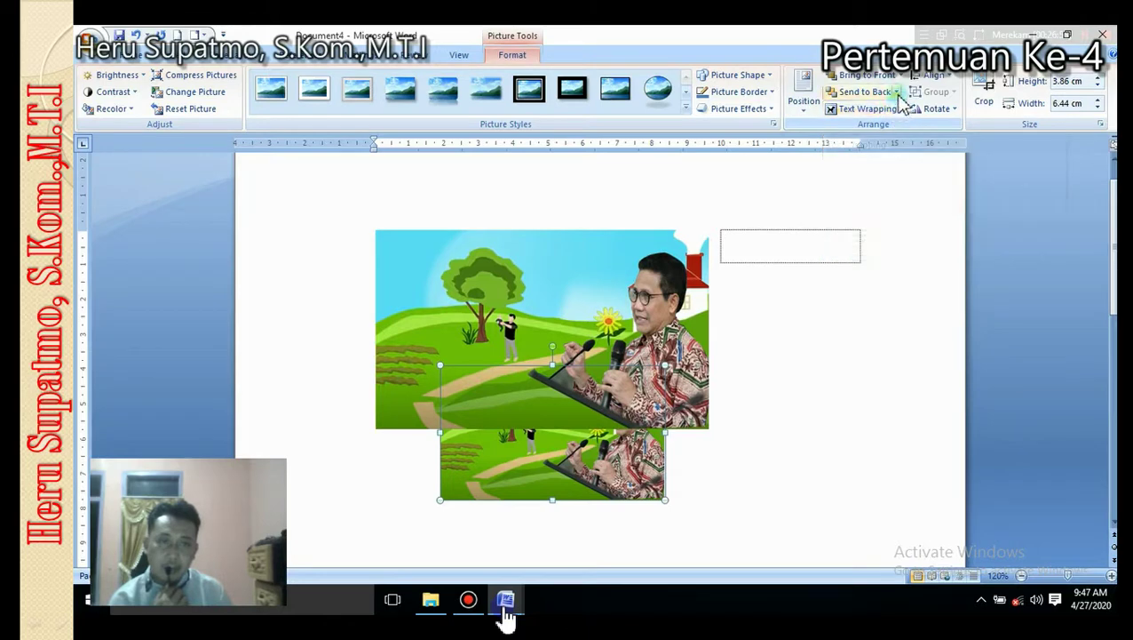
pyautogui.click(896, 93)
pyautogui.click(891, 127)
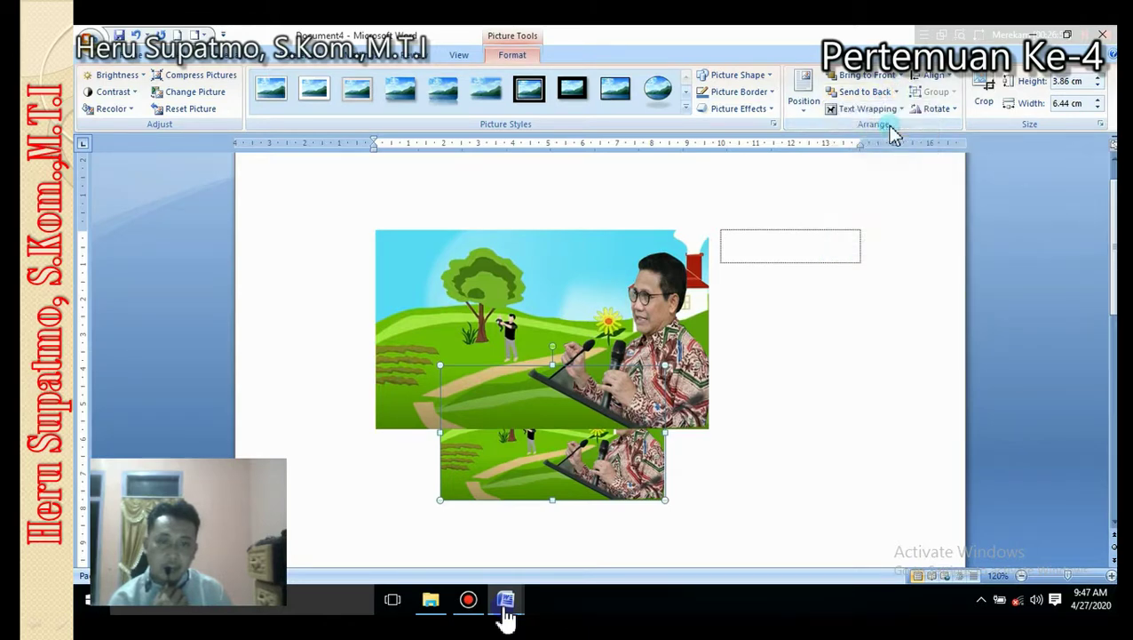
# - Send the larger picture to the back, and then send the smaller copy to the back behind it
pyautogui.click(678, 330)
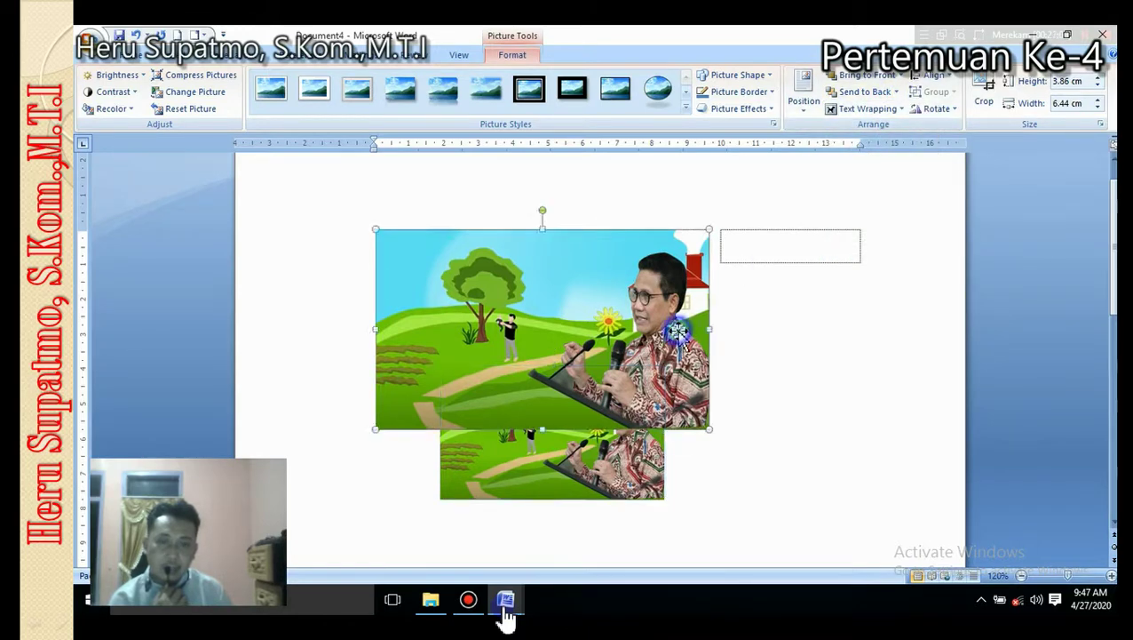
pyautogui.click(859, 91)
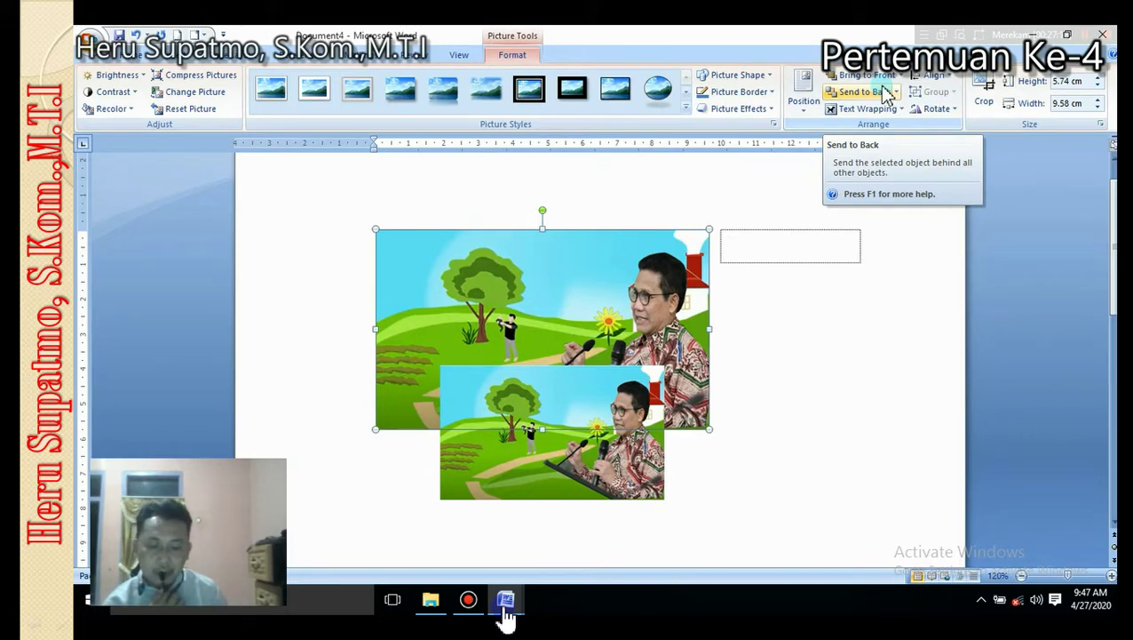
pyautogui.click(734, 478)
pyautogui.click(606, 463)
pyautogui.click(895, 110)
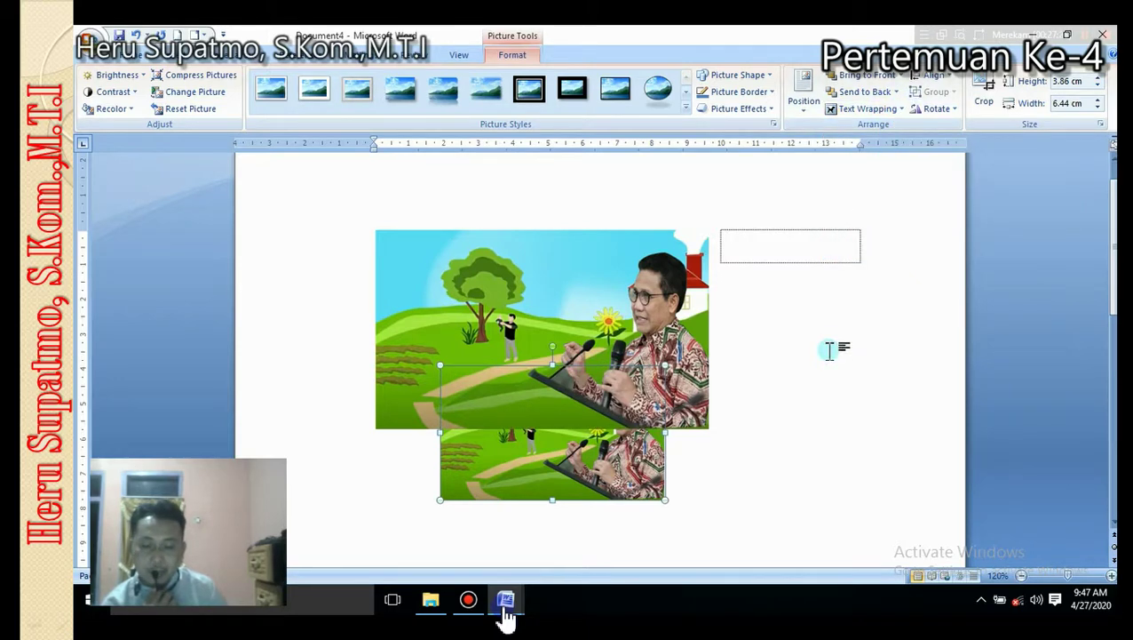
pyautogui.click(767, 363)
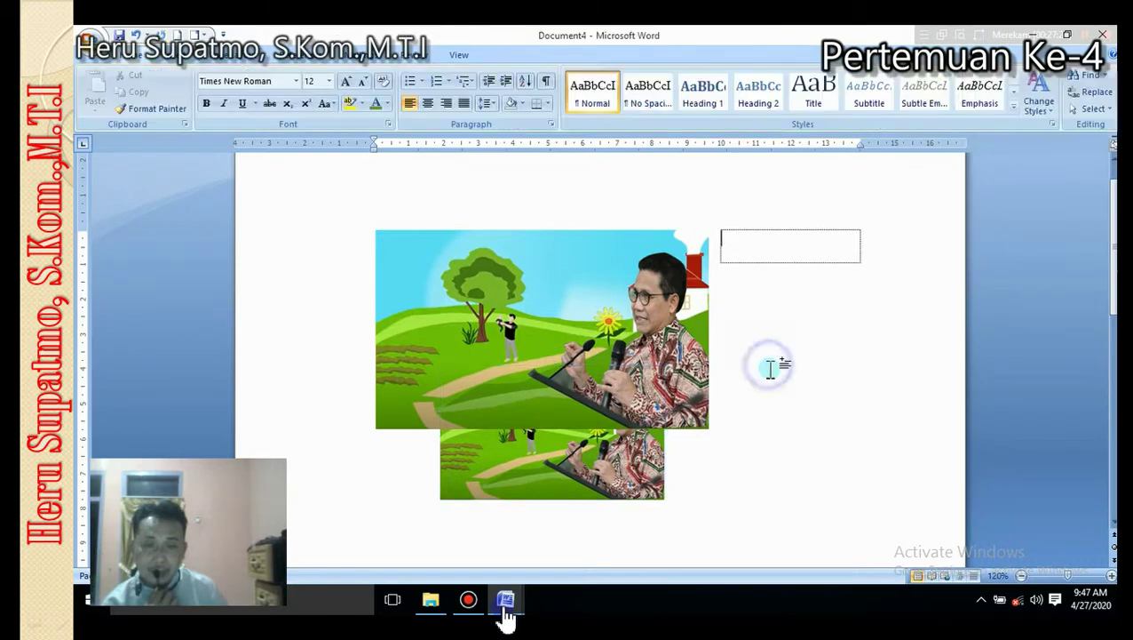
# - Bring the smaller copy to the front of the larger picture and look at its text wrapping options
pyautogui.doubleClick(613, 486)
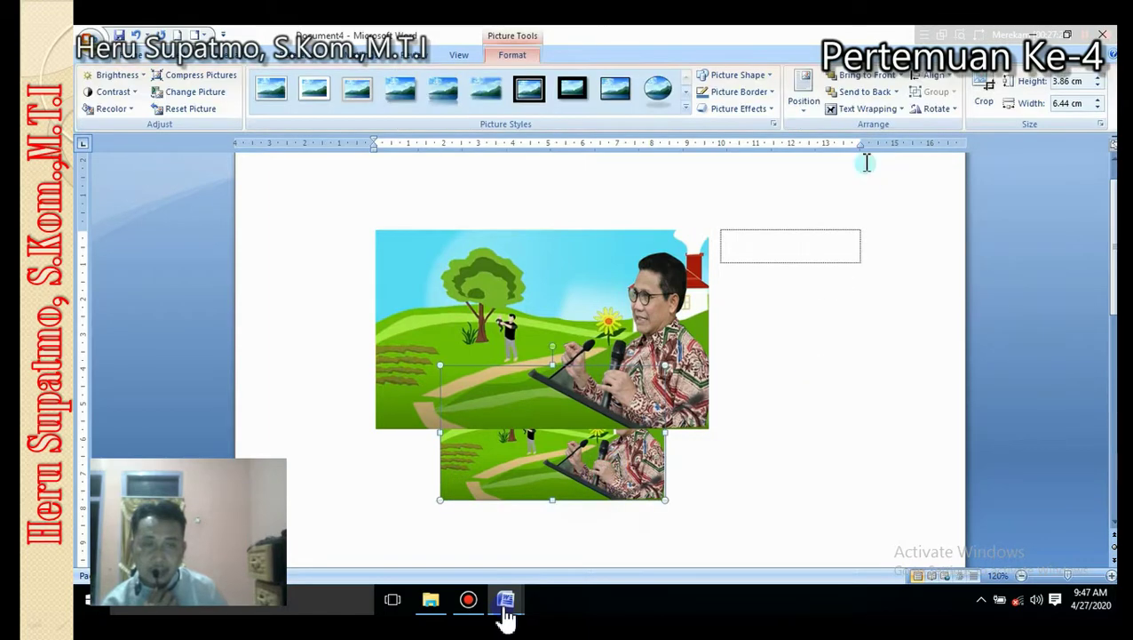
pyautogui.click(905, 75)
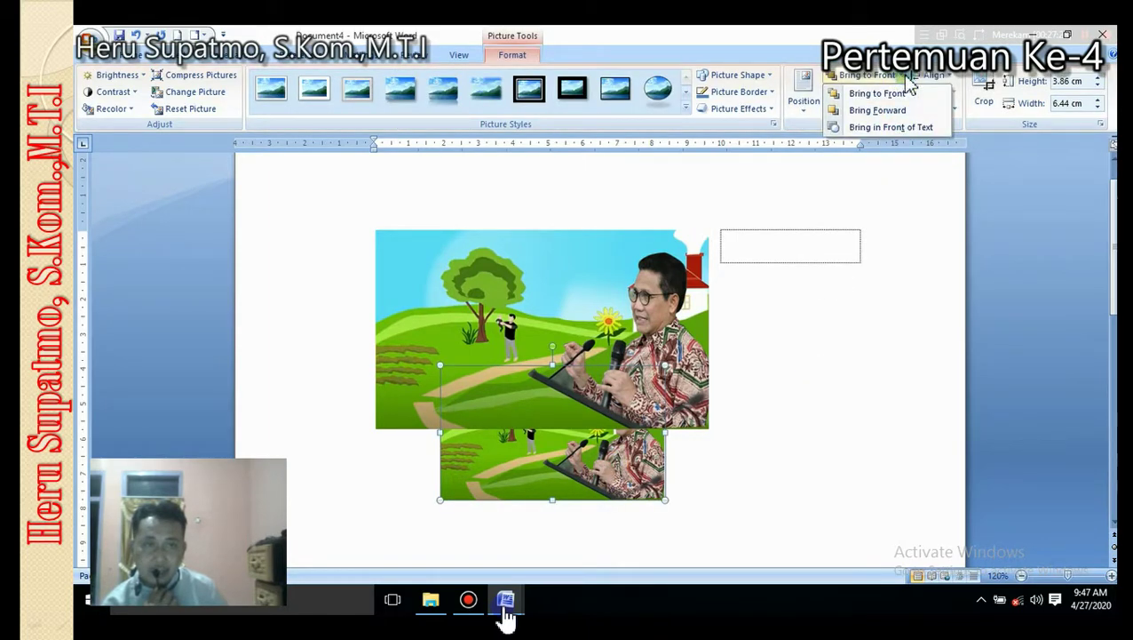
pyautogui.click(897, 94)
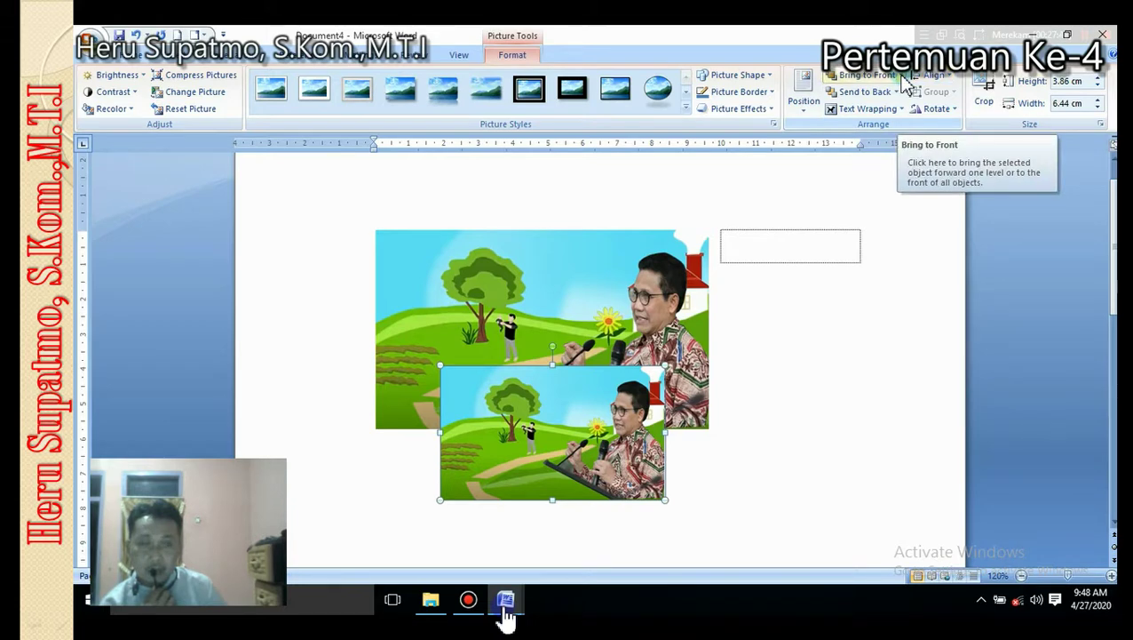
pyautogui.click(902, 111)
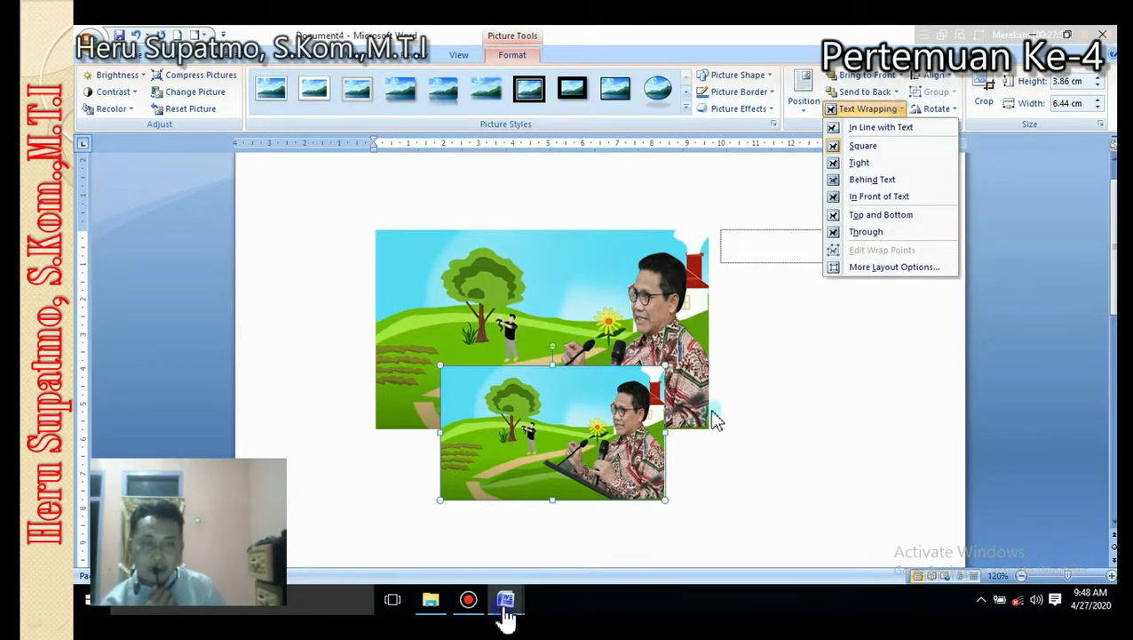
pyautogui.click(802, 382)
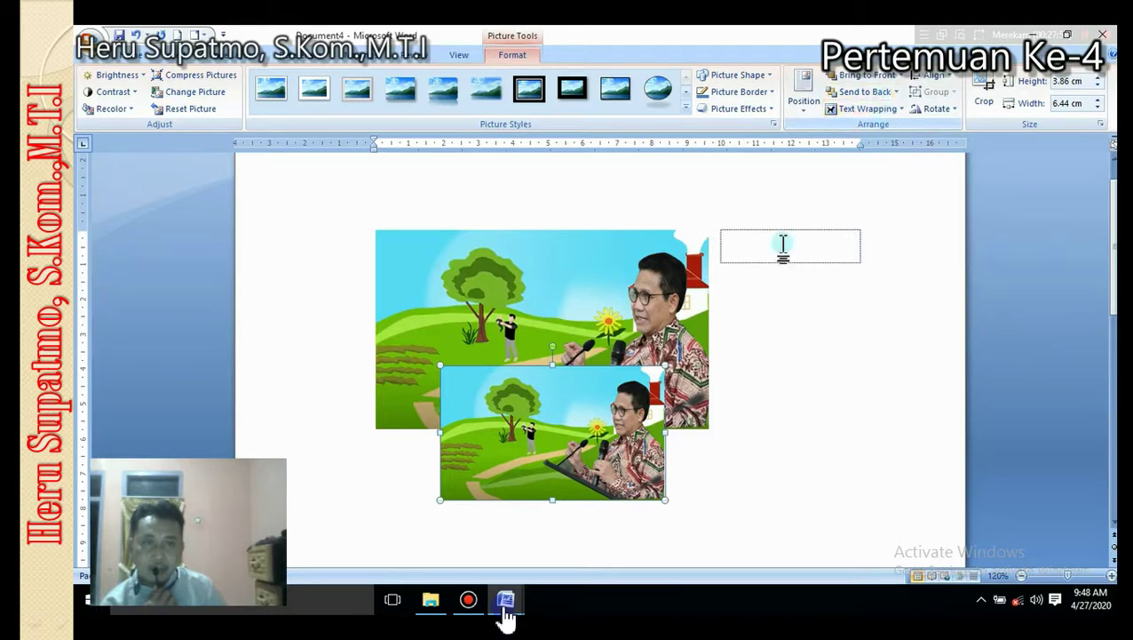
# - Move the smaller copy over the lower-right corner of the larger picture, nudge the larger one, and set the copy's text wrapping to Tight
pyautogui.click(612, 430)
pyautogui.moveTo(613, 429); pyautogui.dragTo(770, 453)
pyautogui.moveTo(578, 315); pyautogui.dragTo(619, 318)
pyautogui.moveTo(778, 451); pyautogui.dragTo(747, 379)
pyautogui.click(899, 110)
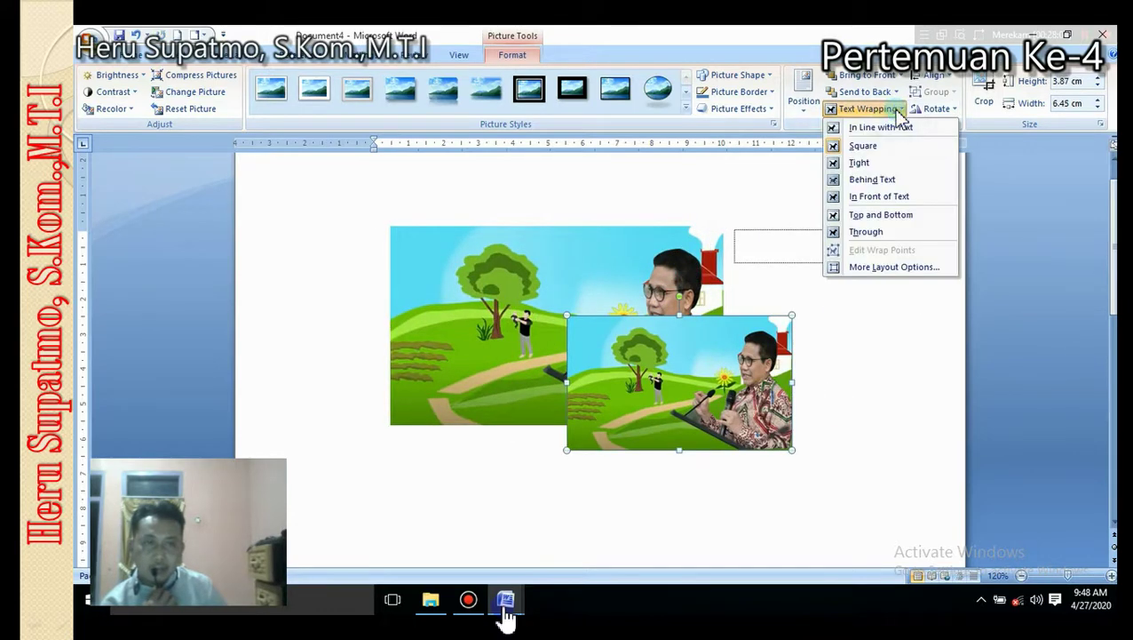
pyautogui.click(894, 165)
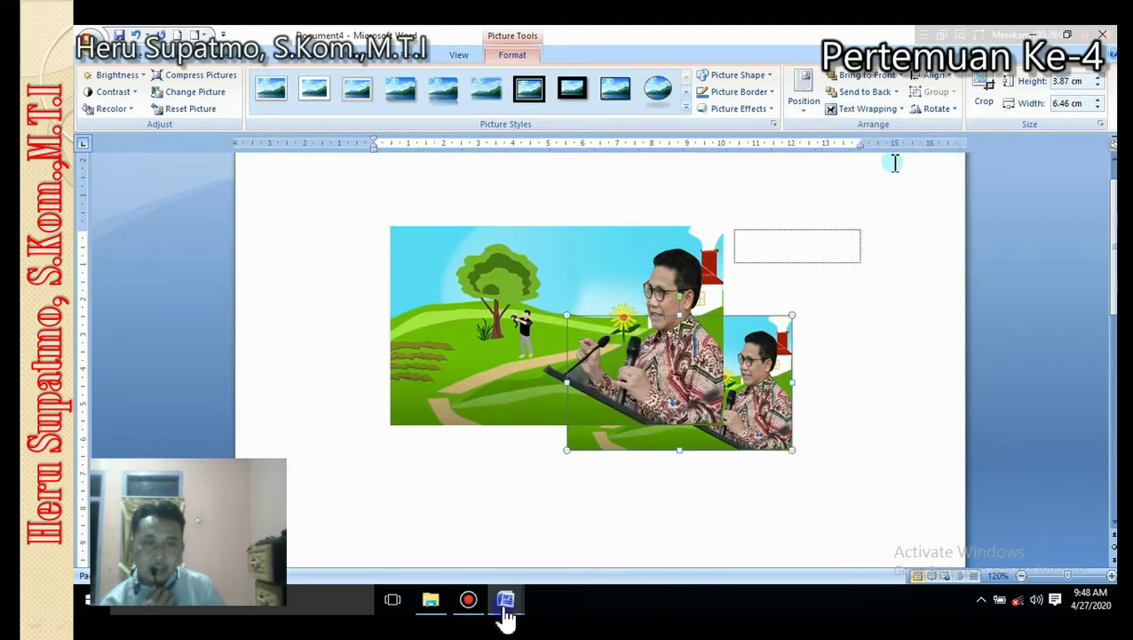
# - Set the larger picture's text wrapping to Behind Text from the Page Layout options
pyautogui.click(824, 242)
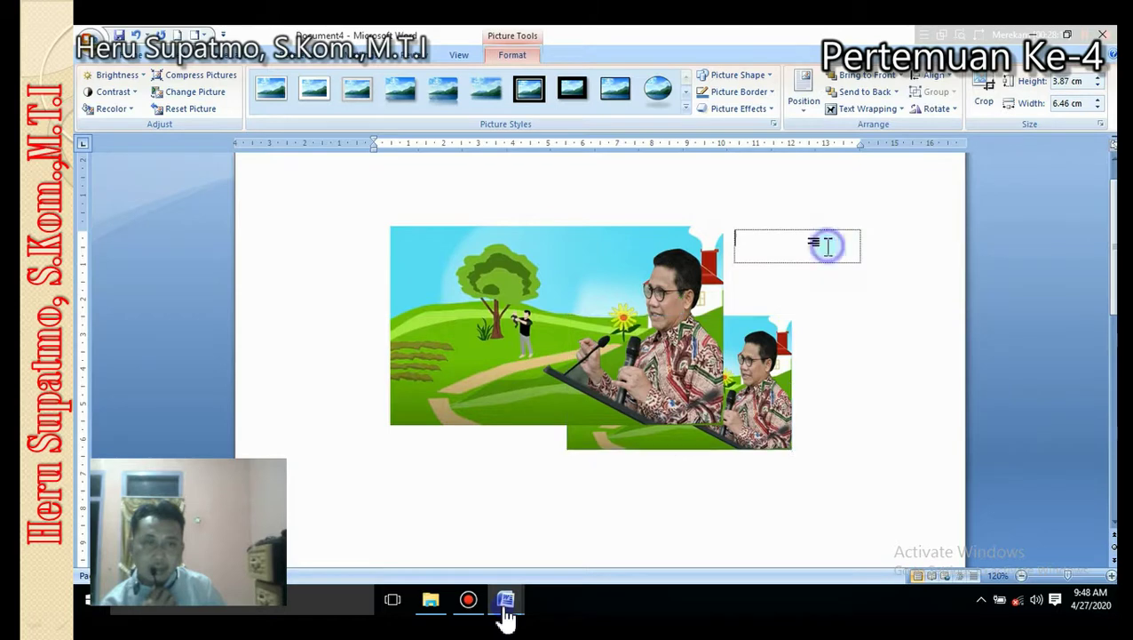
pyautogui.click(245, 55)
pyautogui.click(657, 268)
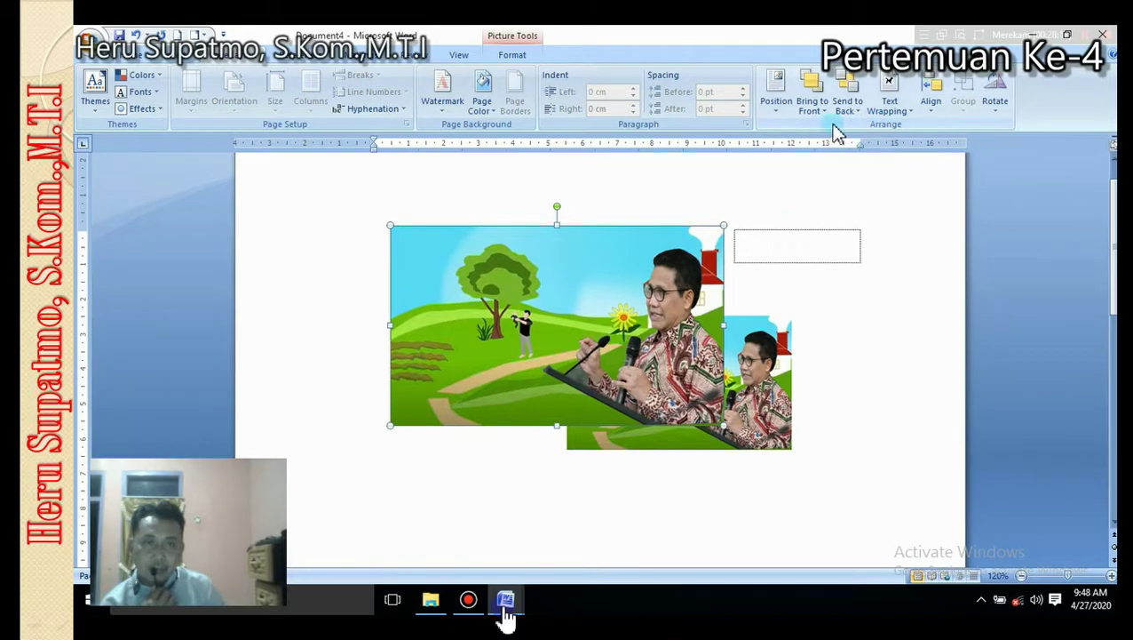
pyautogui.click(899, 106)
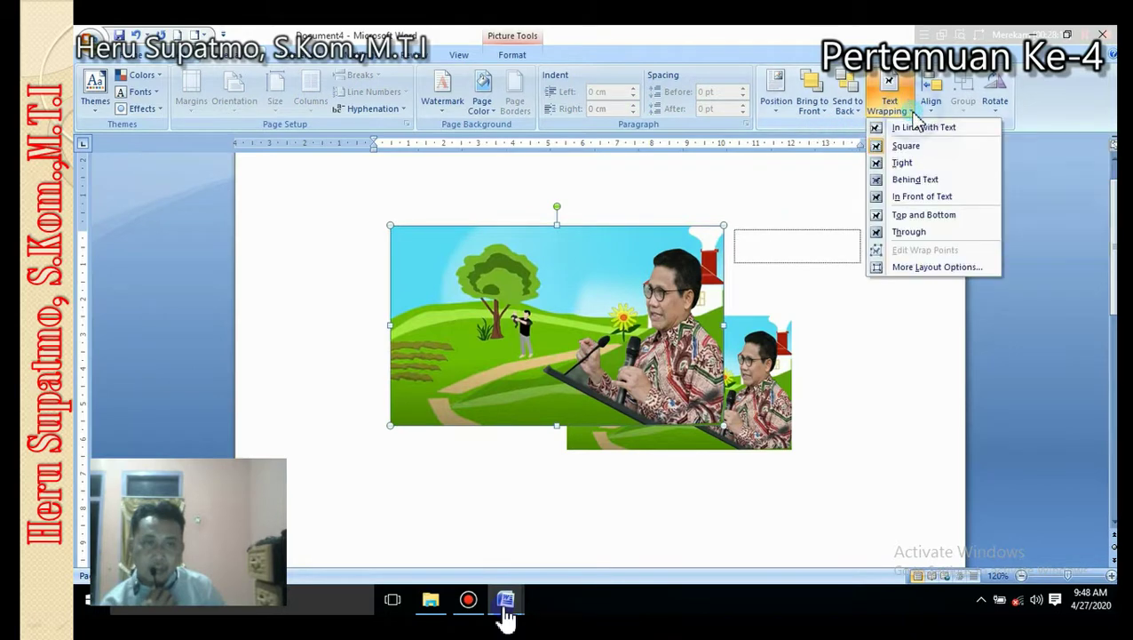
pyautogui.click(915, 180)
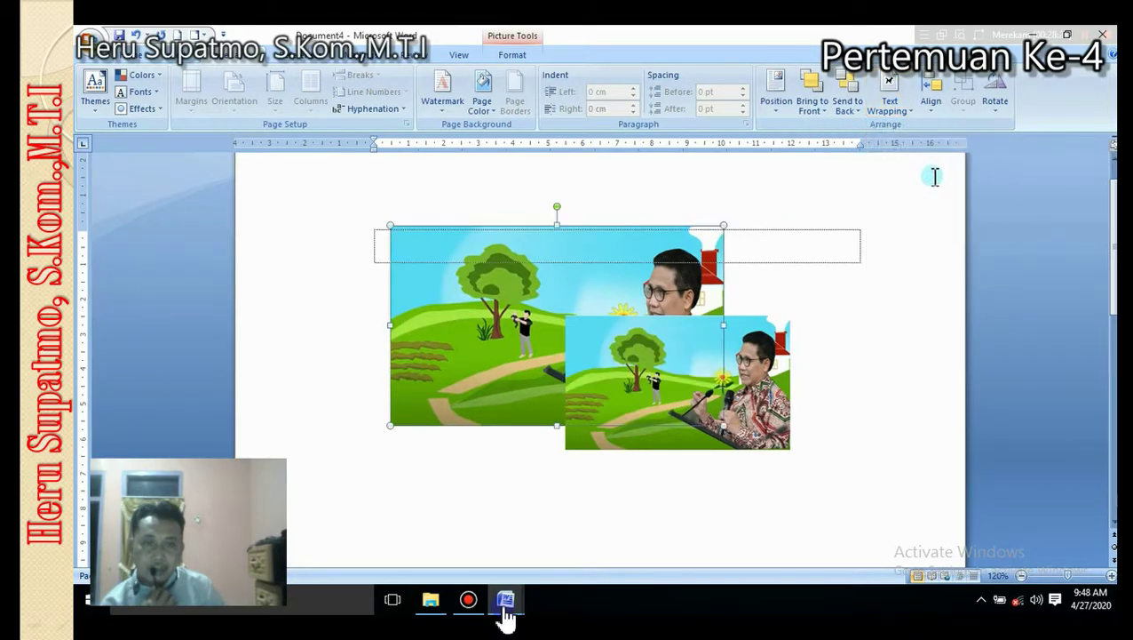
# - Move the larger picture slightly to the right and set its text wrapping to In Front of Text
pyautogui.click(775, 242)
pyautogui.click(619, 339)
pyautogui.moveTo(619, 339); pyautogui.dragTo(665, 342)
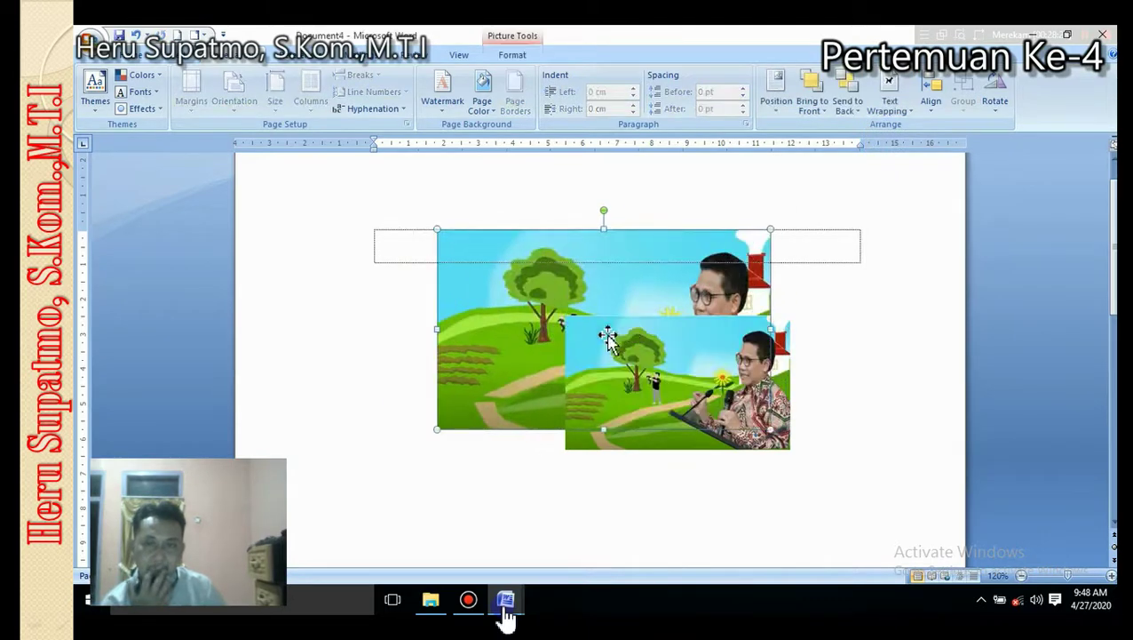
pyautogui.click(910, 120)
pyautogui.click(929, 195)
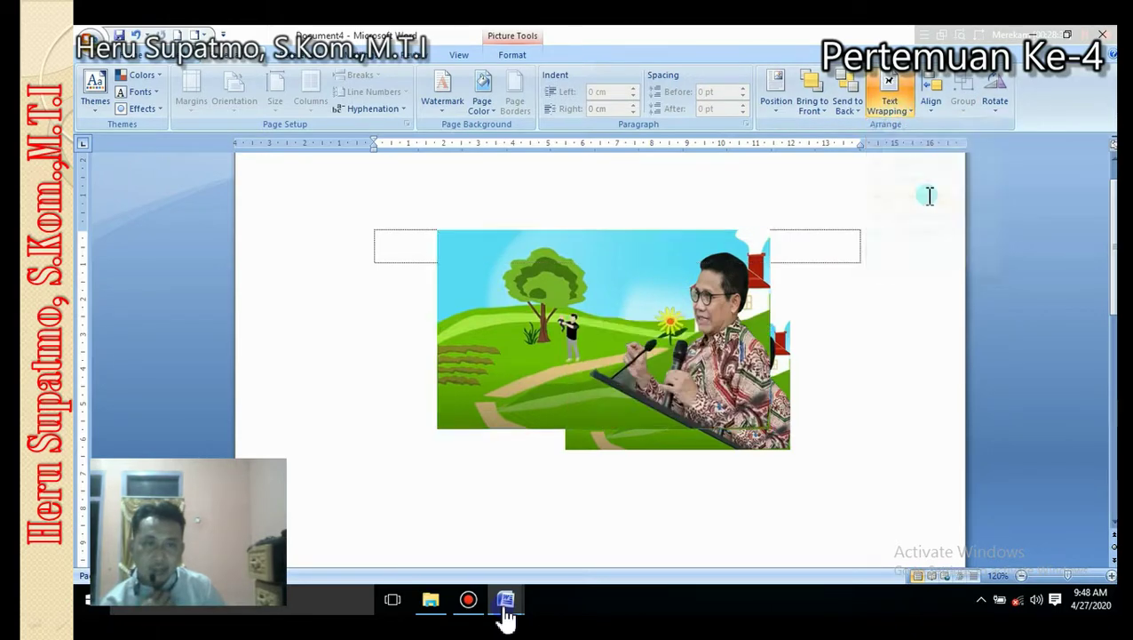
# - Shift the larger picture slightly up and to the left, and set its text wrapping back to Behind Text
pyautogui.moveTo(647, 333)
pyautogui.mouseDown()
pyautogui.moveTo(685, 327)
pyautogui.moveTo(661, 322)
pyautogui.mouseUp()
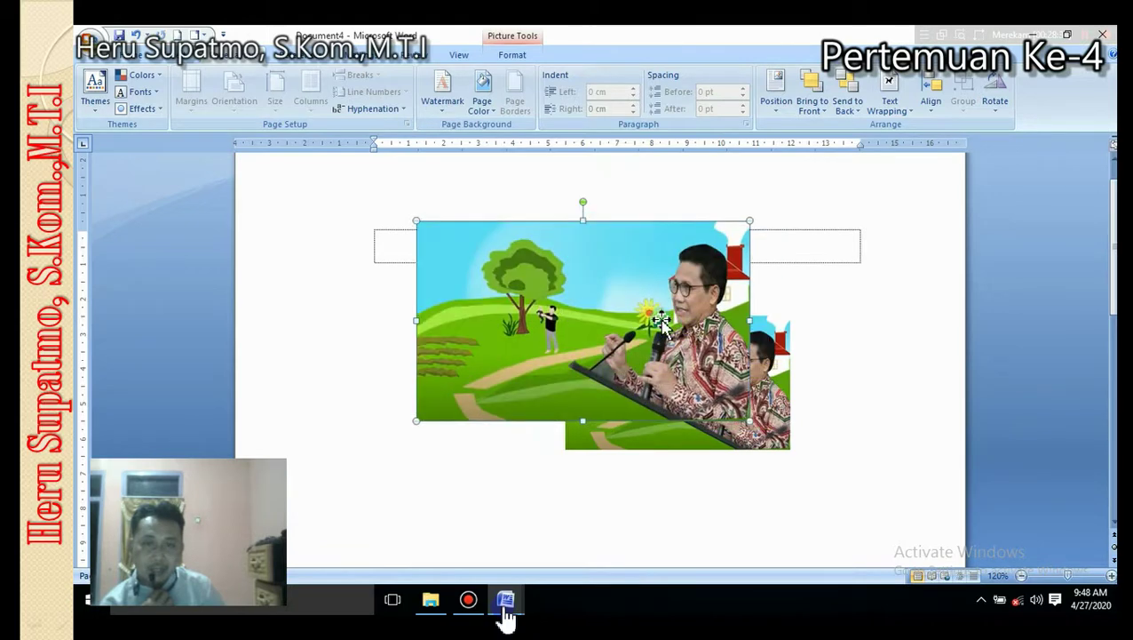
pyautogui.click(904, 113)
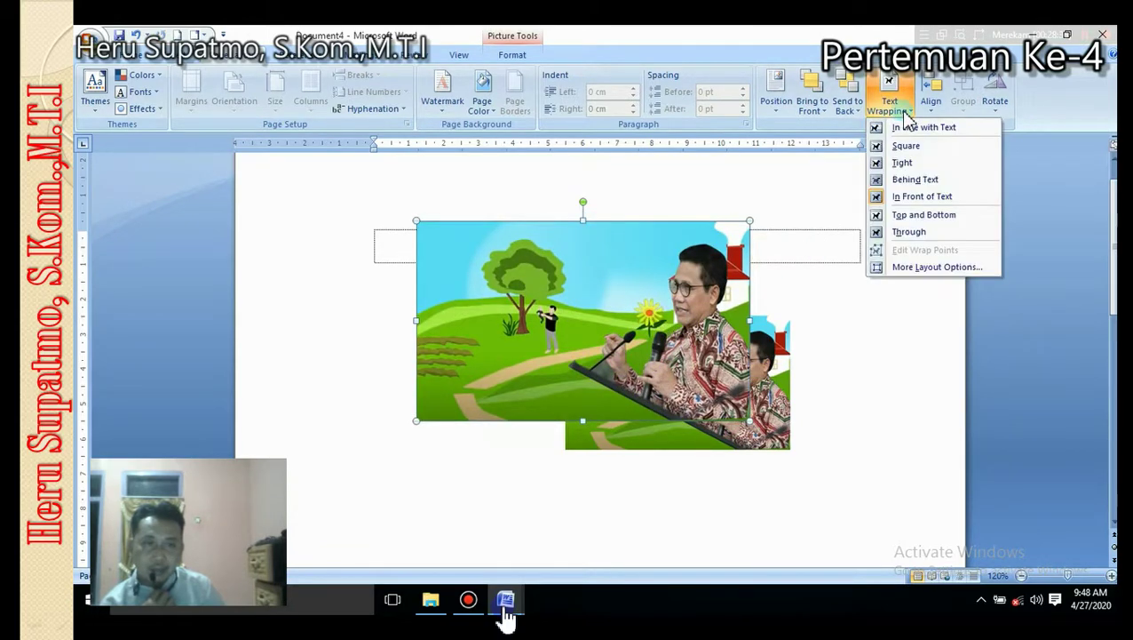
pyautogui.click(930, 179)
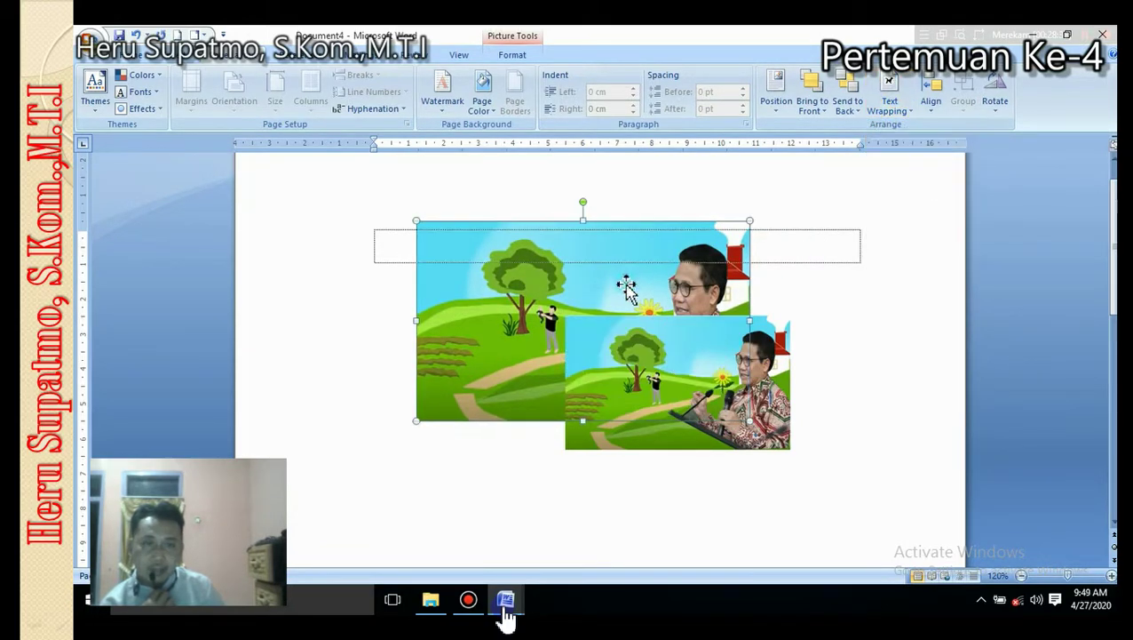
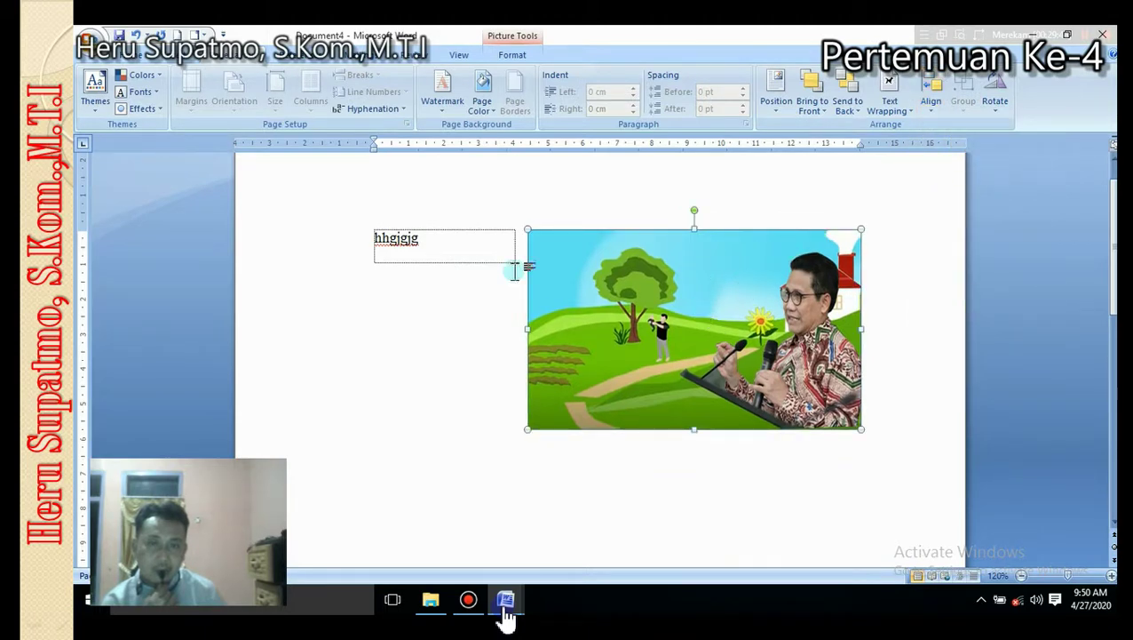
# - Try Align Middle and Align Bottom on the picture beside the text hhgjgjg, checking its placement on the page
pyautogui.click(930, 103)
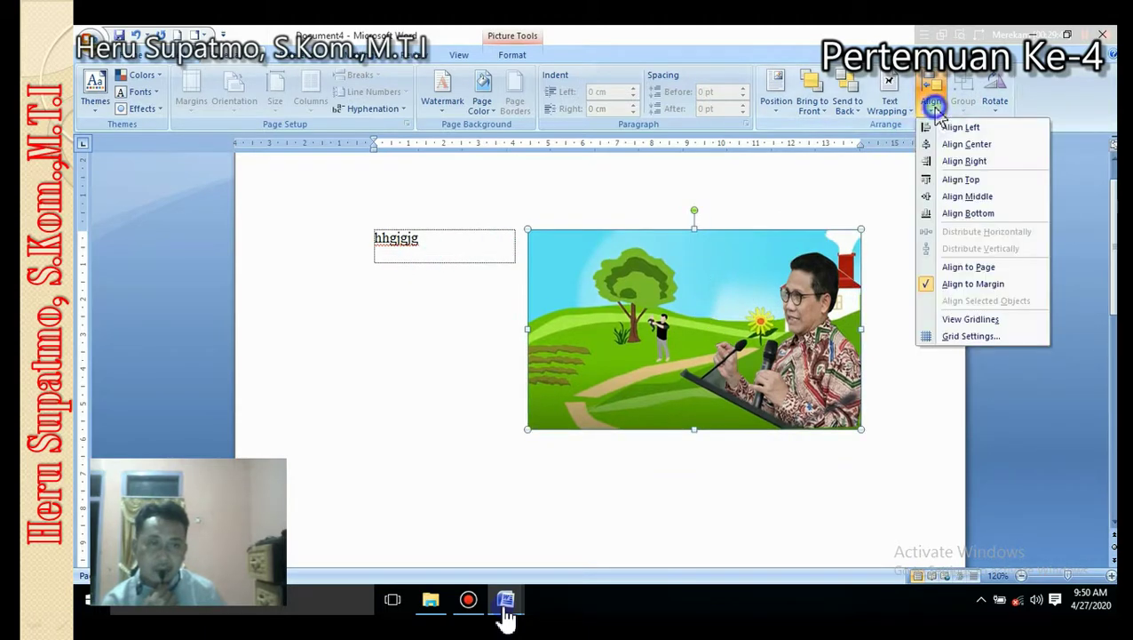
pyautogui.click(973, 197)
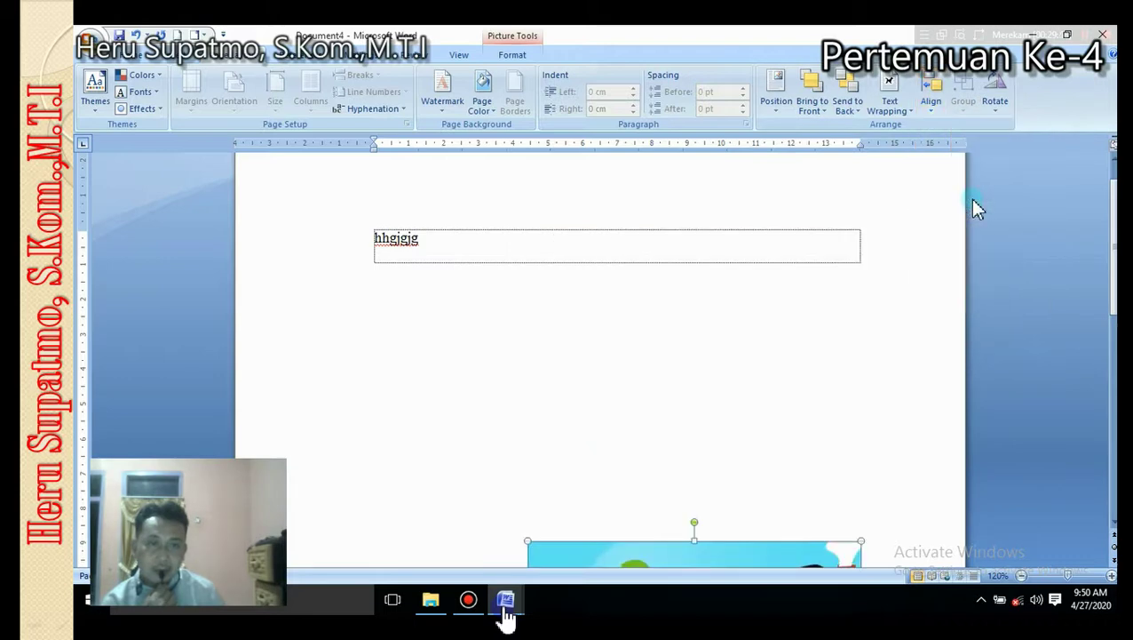
pyautogui.click(937, 102)
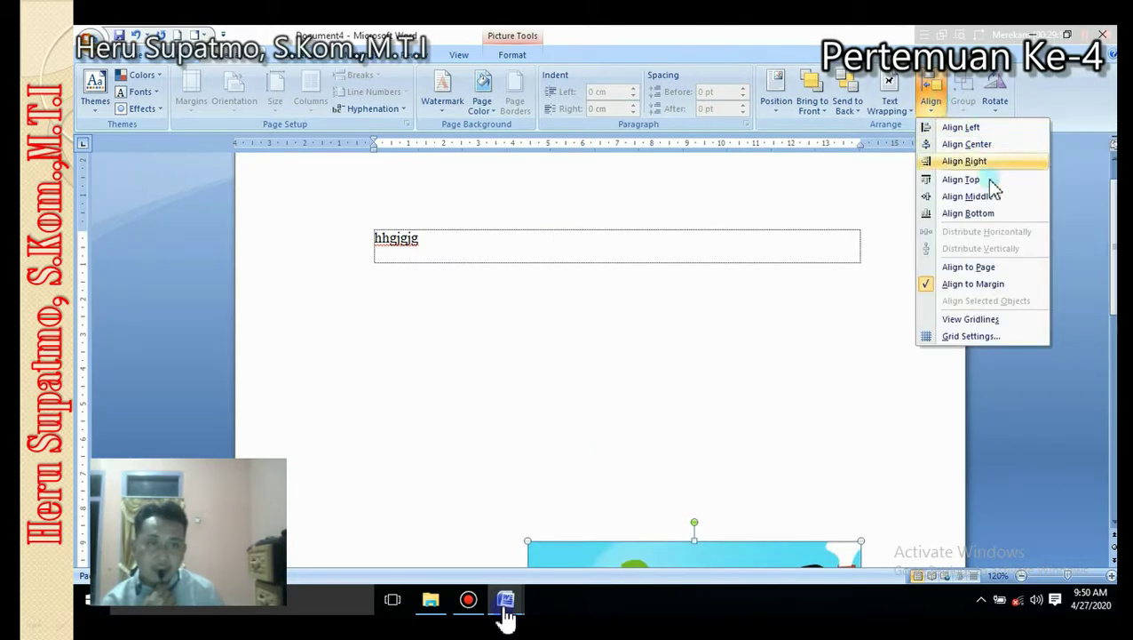
pyautogui.click(1007, 213)
pyautogui.scroll(-5, 764, 400)
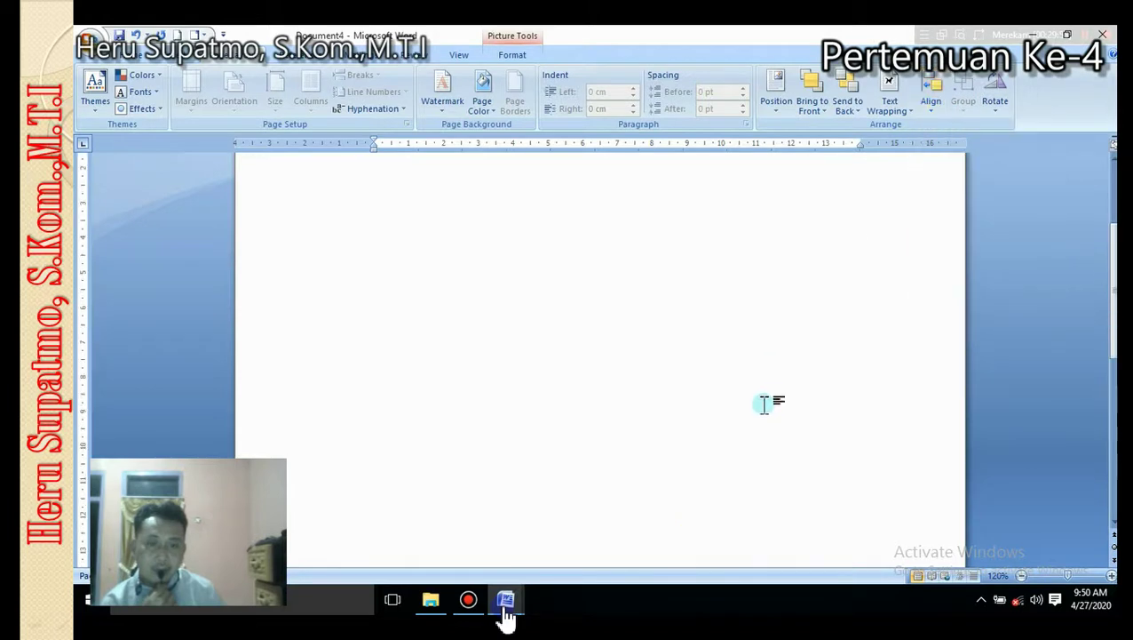
pyautogui.scroll(6, 799, 361)
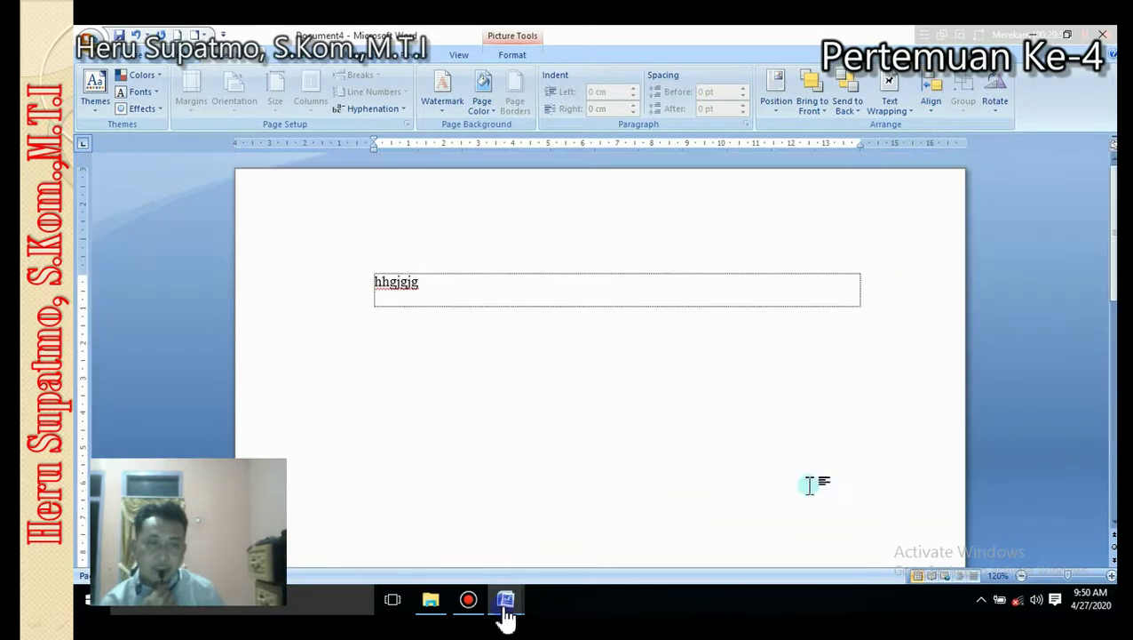
# - Align the picture to the vertical middle once more, check its placement, and align it to the bottom again
pyautogui.click(937, 105)
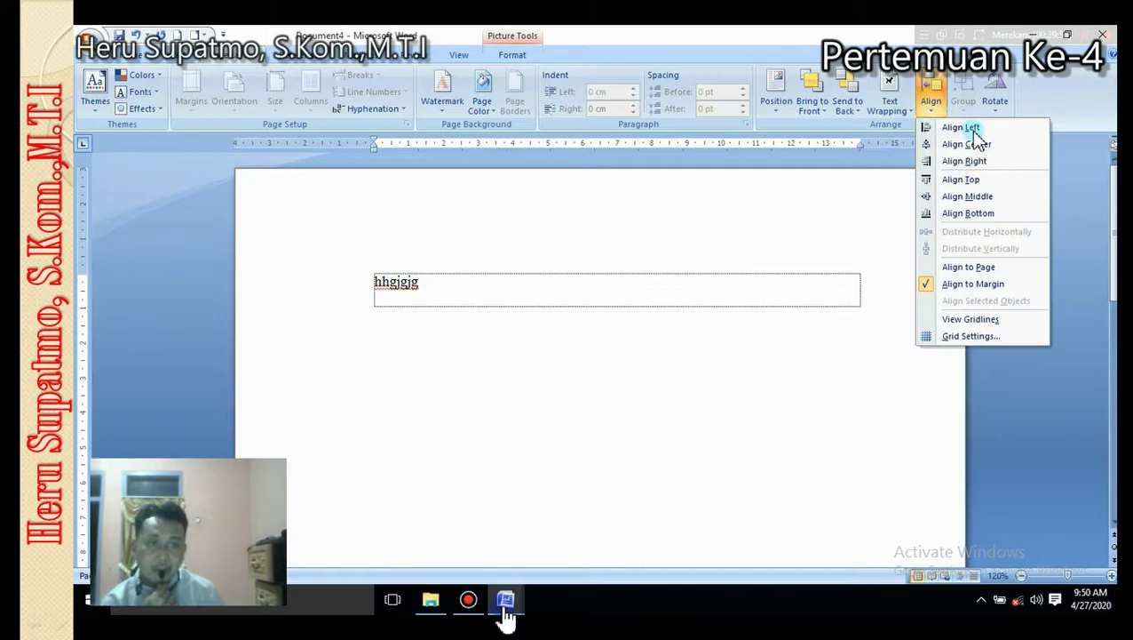
pyautogui.click(1002, 196)
pyautogui.scroll(-5, 784, 369)
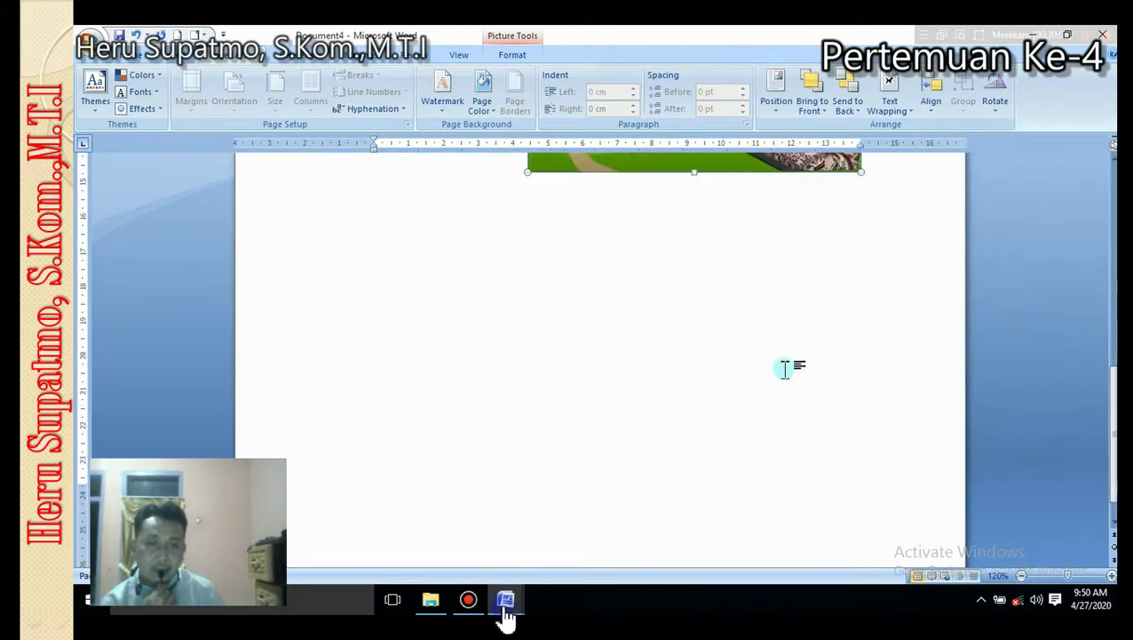
pyautogui.scroll(5, 784, 367)
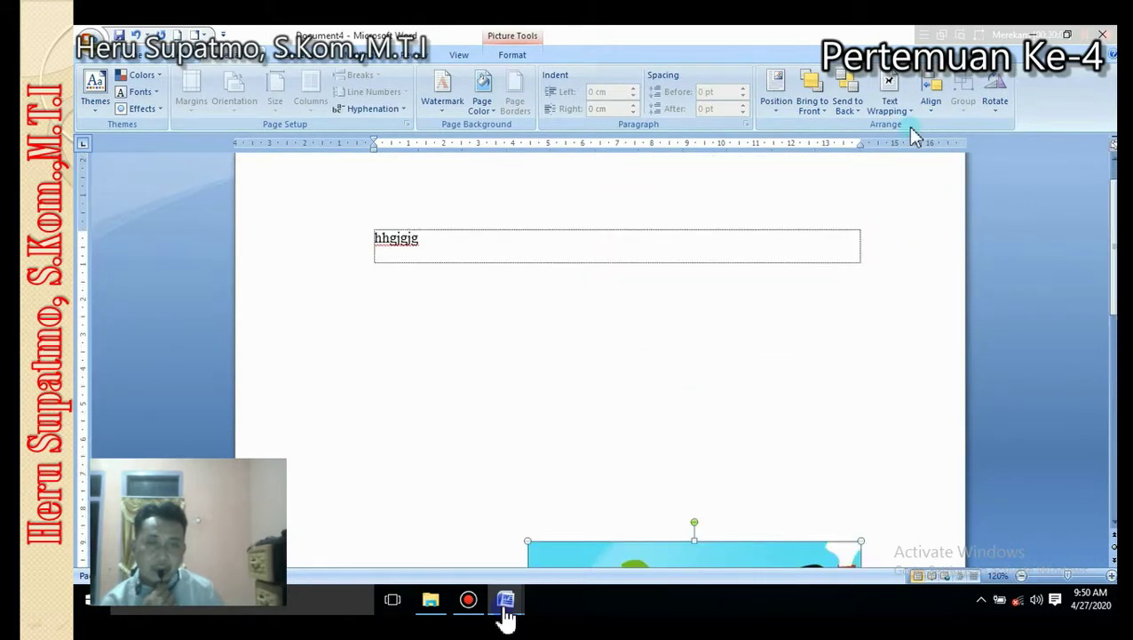
pyautogui.click(934, 107)
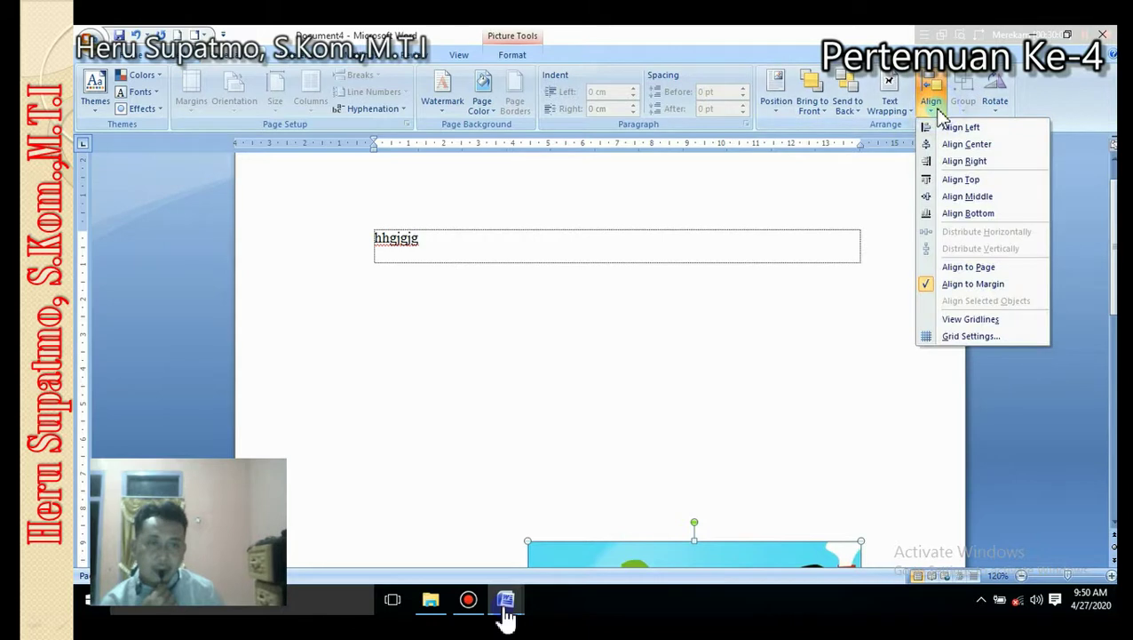
pyautogui.click(999, 214)
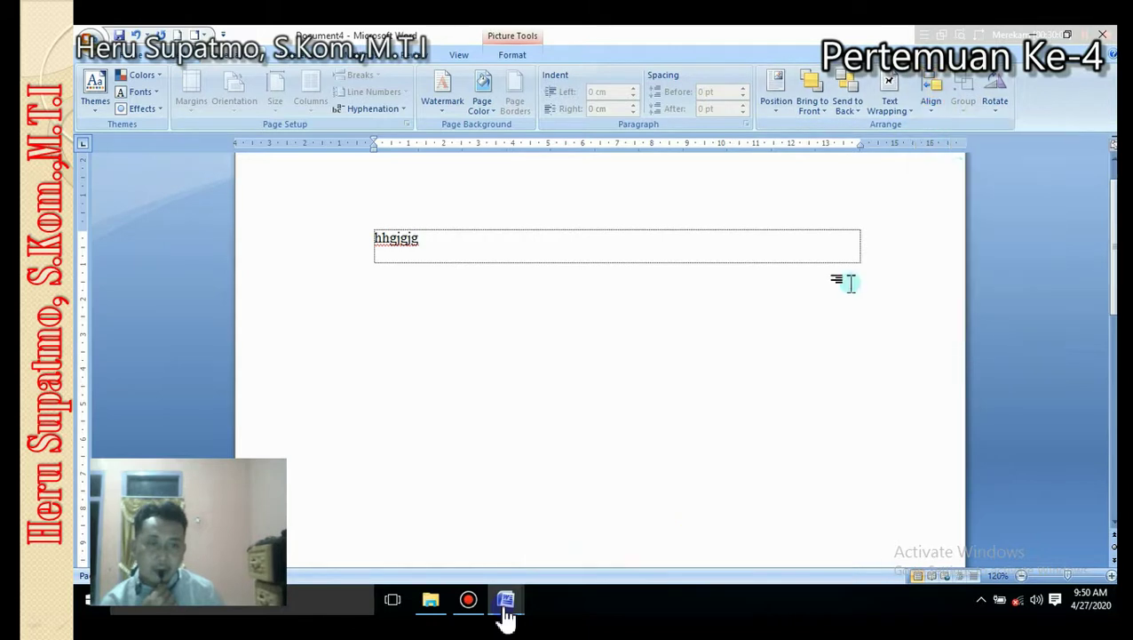
# - Align the picture to the top margin, and choose Align to Page as the alignment reference
pyautogui.click(932, 114)
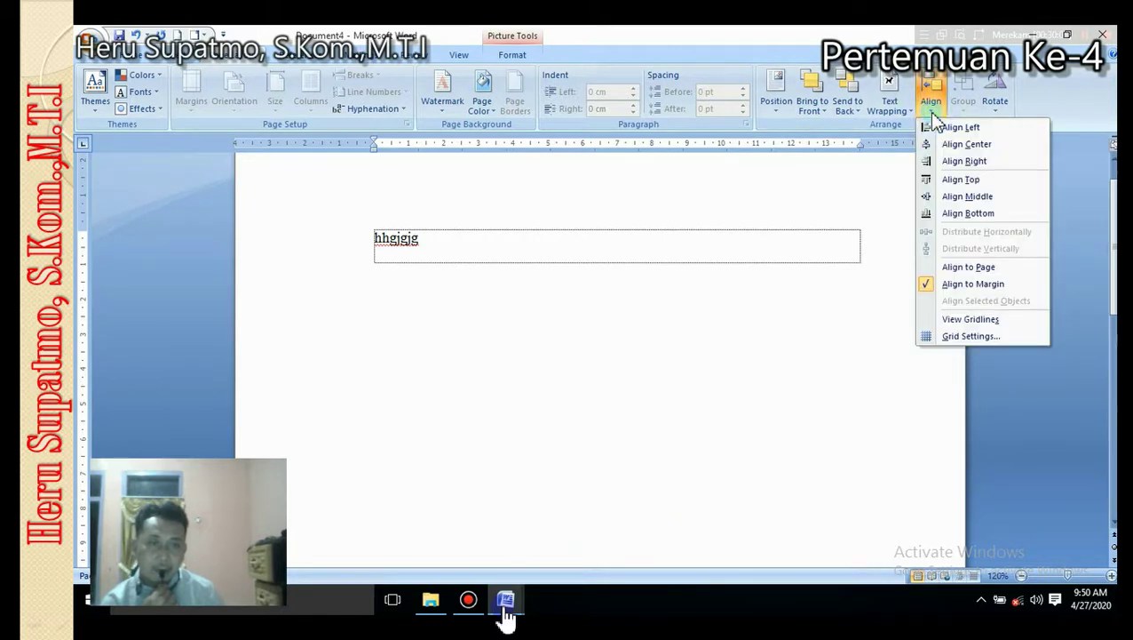
pyautogui.click(968, 180)
pyautogui.click(932, 111)
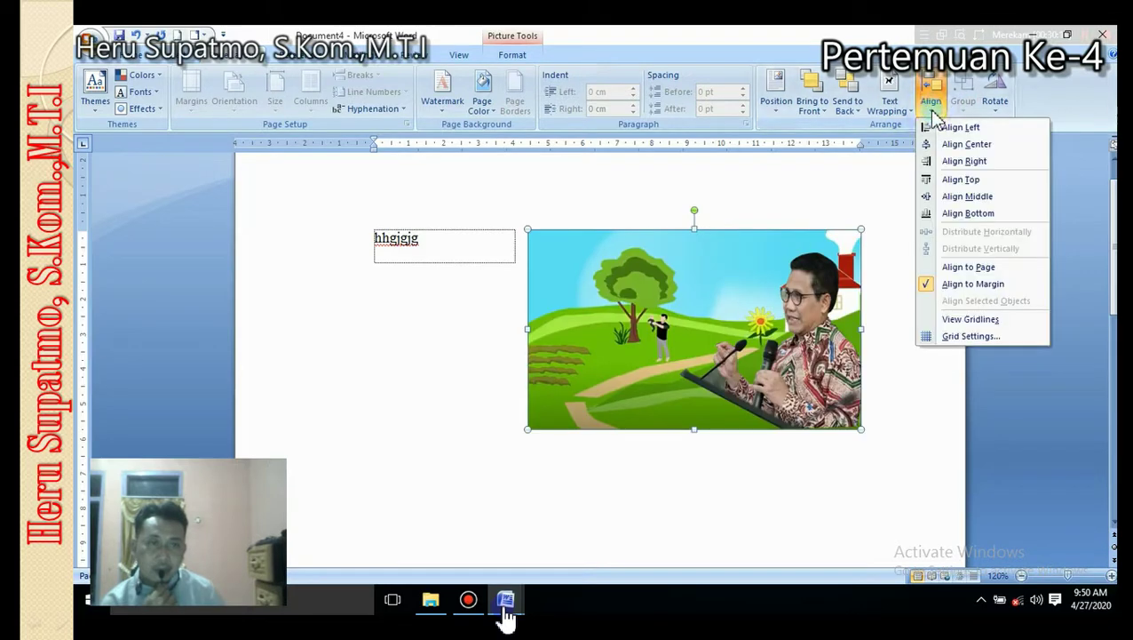
pyautogui.click(1007, 269)
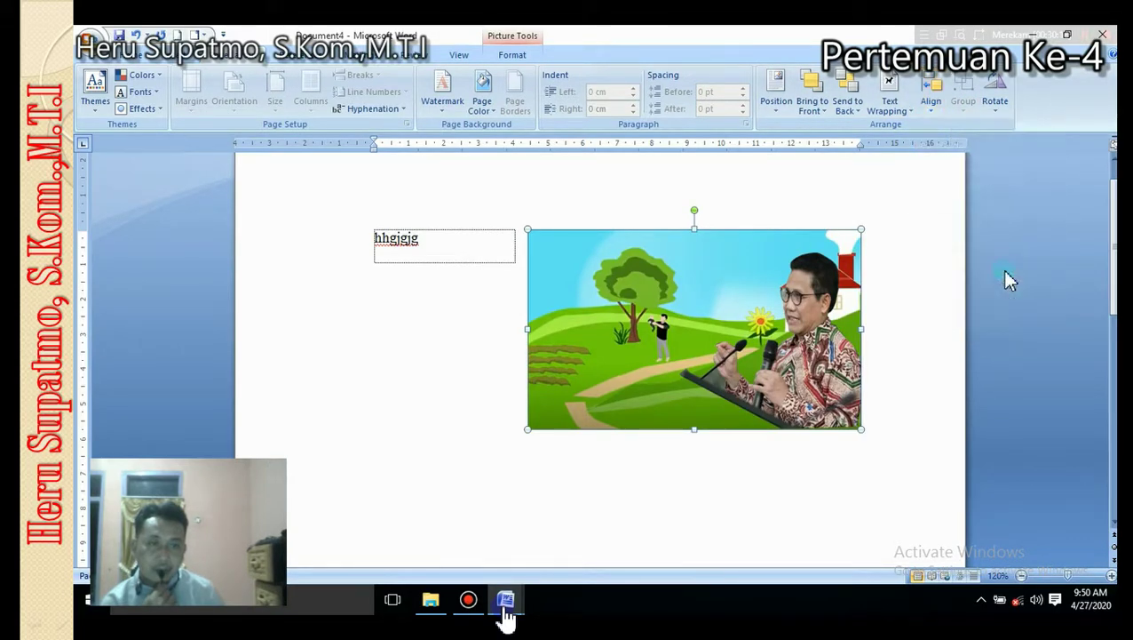
pyautogui.click(931, 105)
pyautogui.click(933, 268)
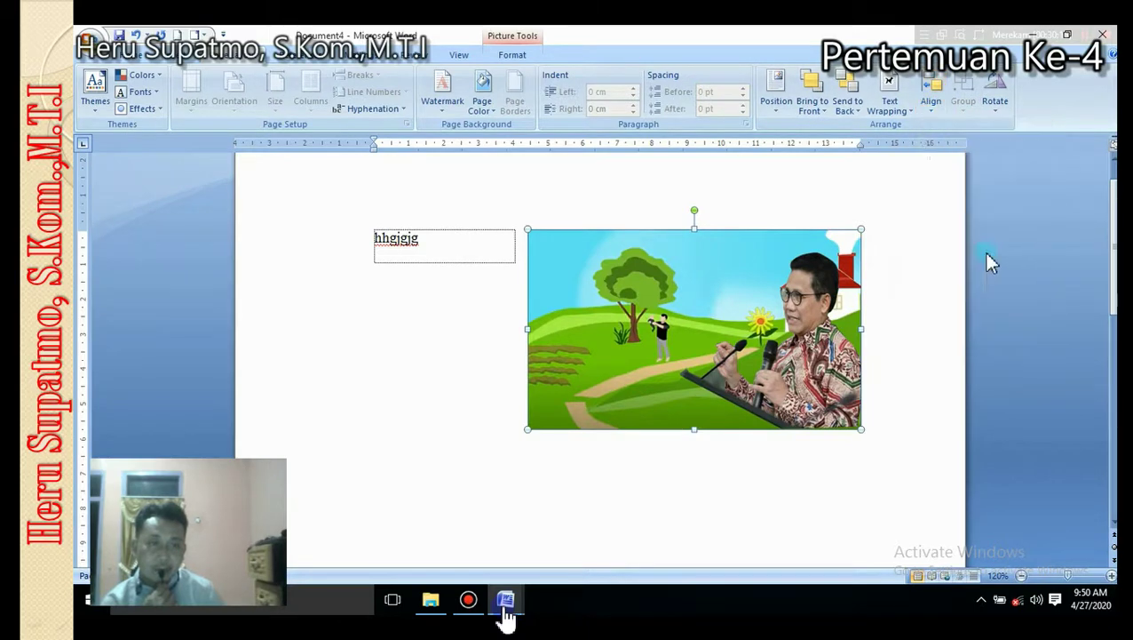
# - Shift the picture slightly, shrink it from its lower corner, and place an overlapping copy of it diagonally below
pyautogui.click(933, 112)
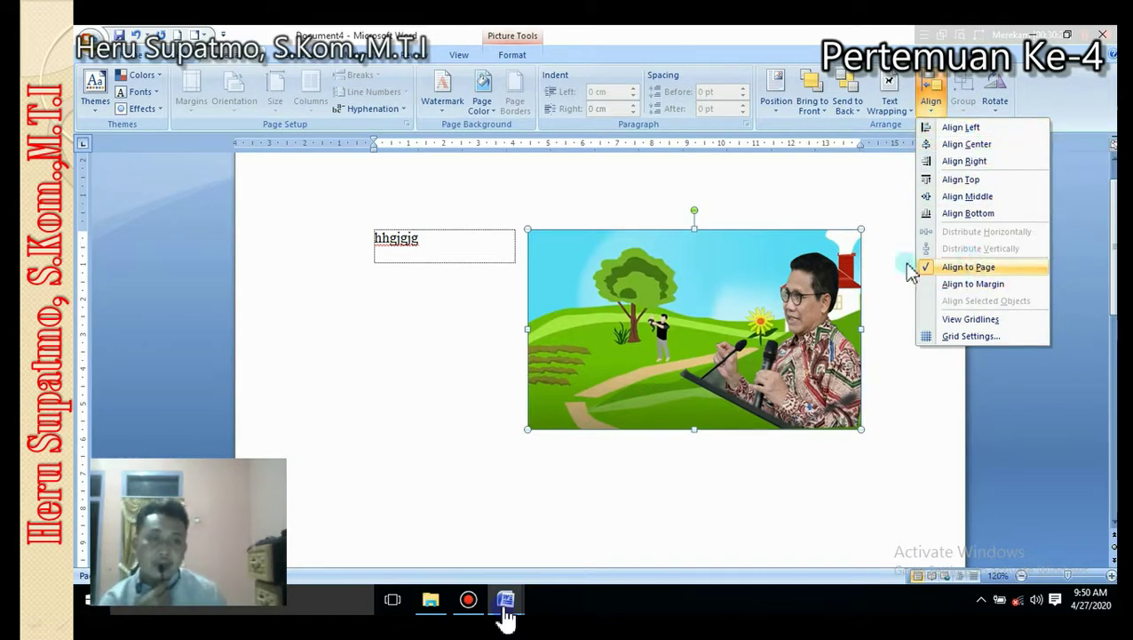
pyautogui.press('Escape')
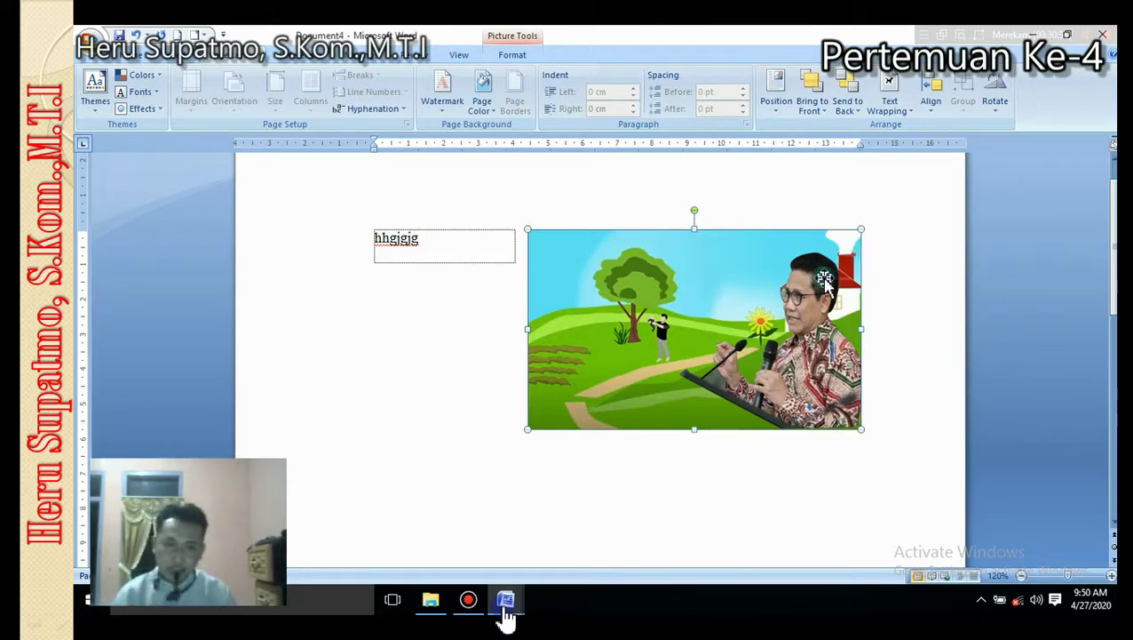
pyautogui.moveTo(825, 280); pyautogui.dragTo(798, 270)
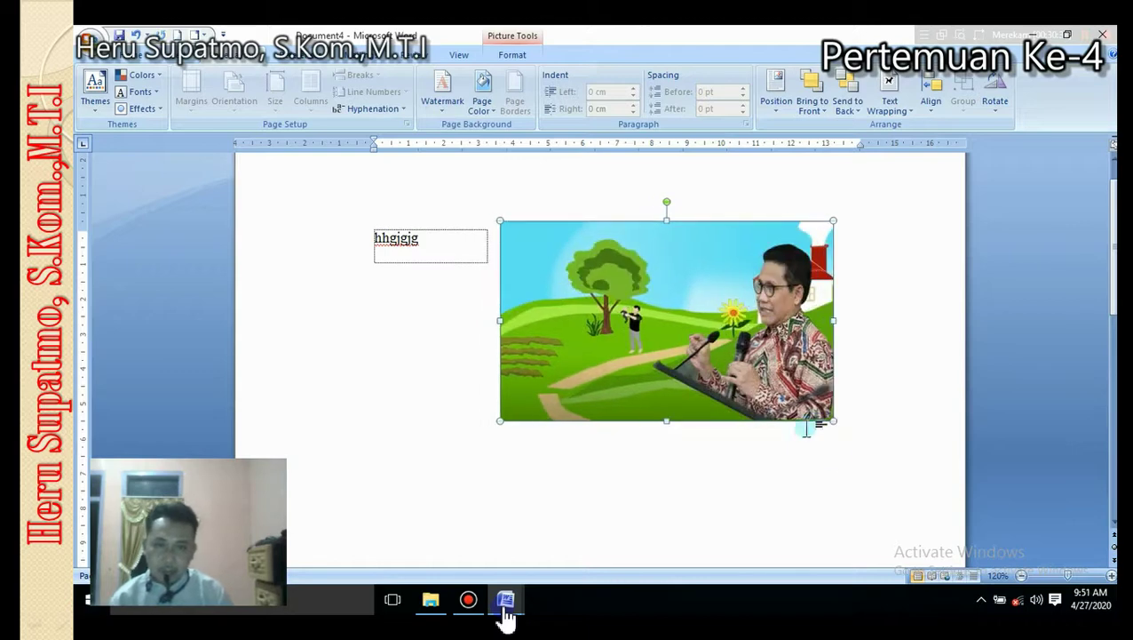
pyautogui.moveTo(836, 425); pyautogui.dragTo(748, 377)
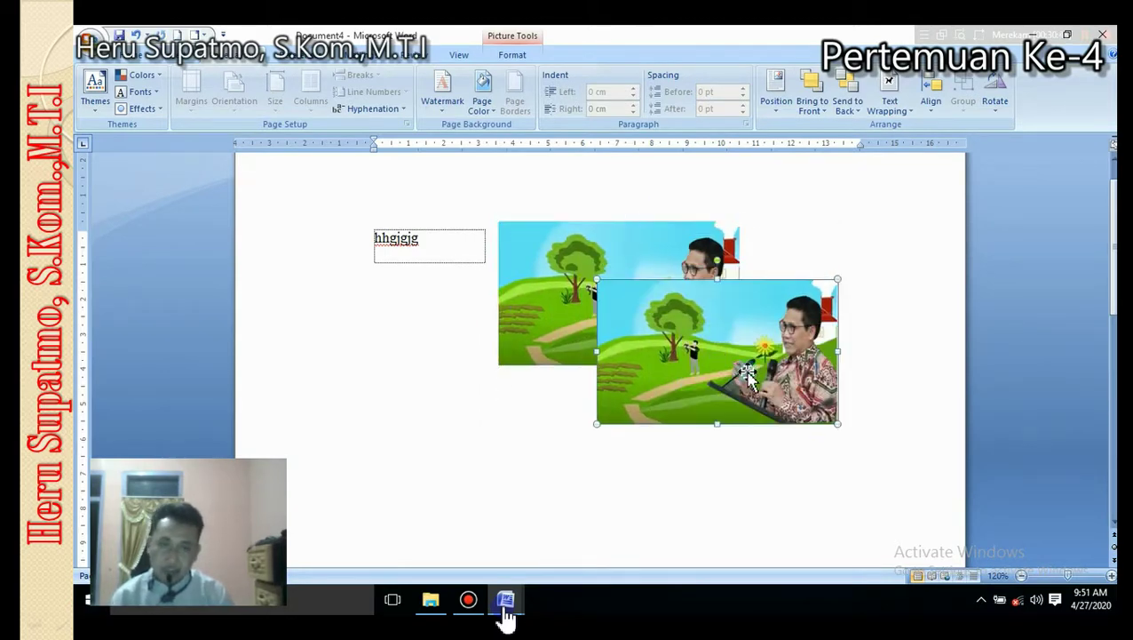
# - Try Select Objects on the two overlapping pictures, and select both of them together to check the arrange commands
pyautogui.click(444, 211)
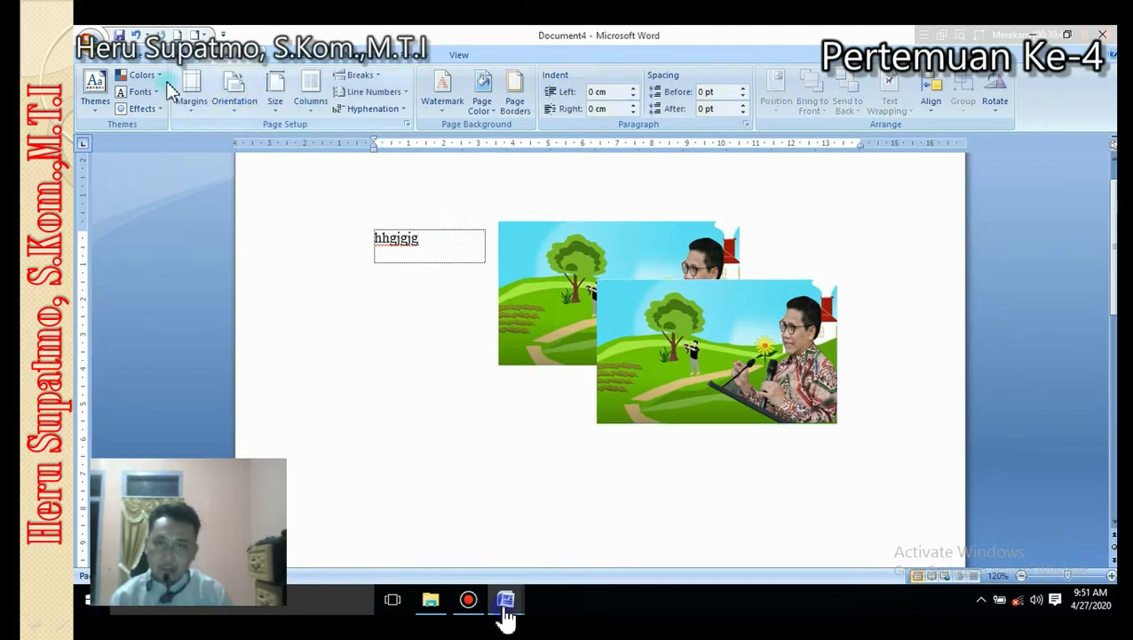
pyautogui.click(132, 59)
pyautogui.click(1090, 109)
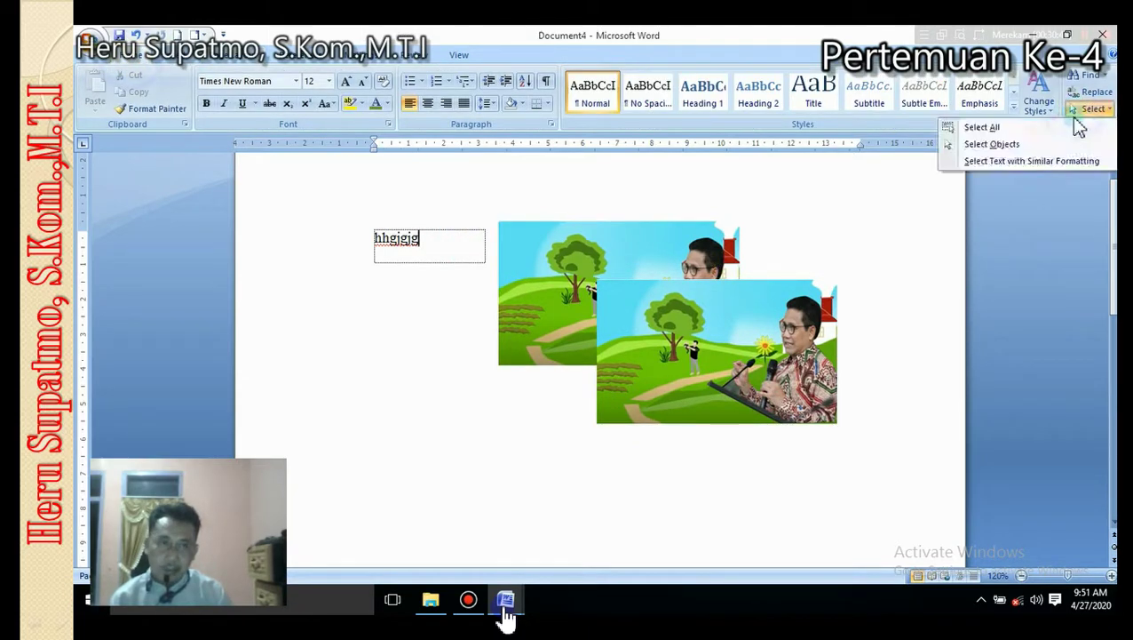
pyautogui.click(1037, 144)
pyautogui.moveTo(459, 182); pyautogui.dragTo(877, 456)
pyautogui.click(640, 289)
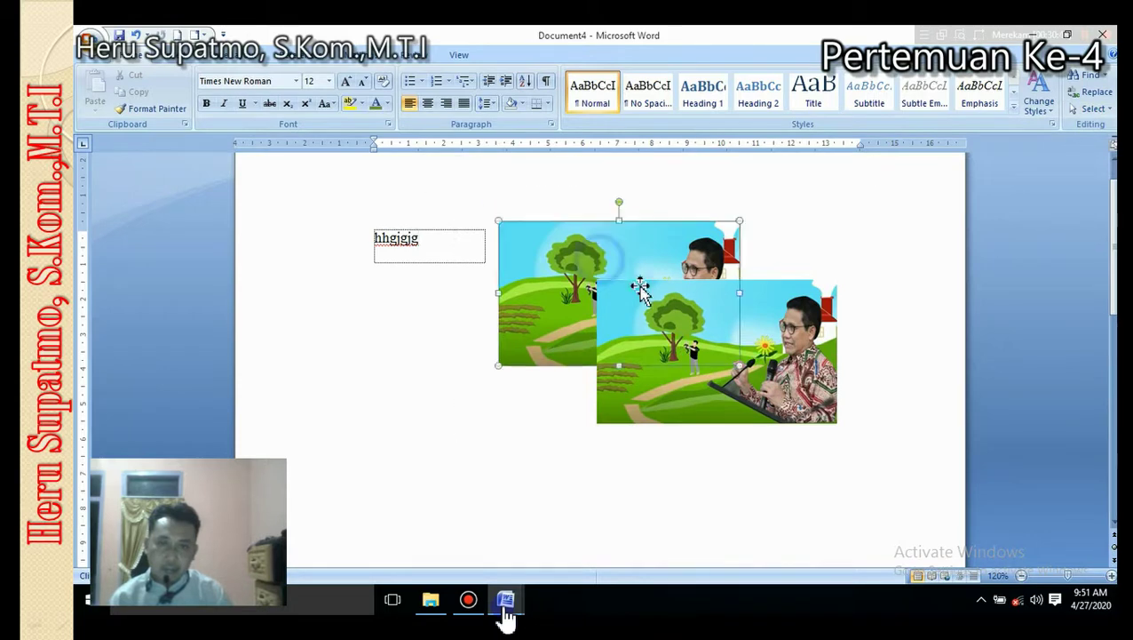
pyautogui.keyDown('shift'); pyautogui.click(798, 376); pyautogui.keyUp('shift')
pyautogui.scroll(-2, 905, 125)
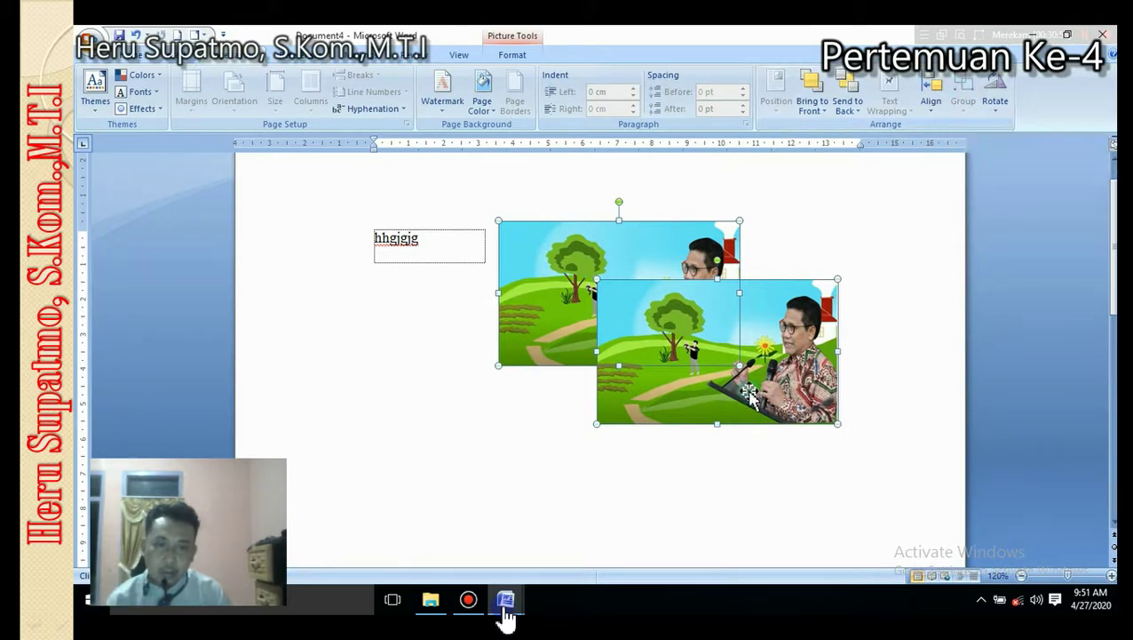
# - Delete both pictures and the text hhgjgjg so the page is empty
pyautogui.click(429, 248)
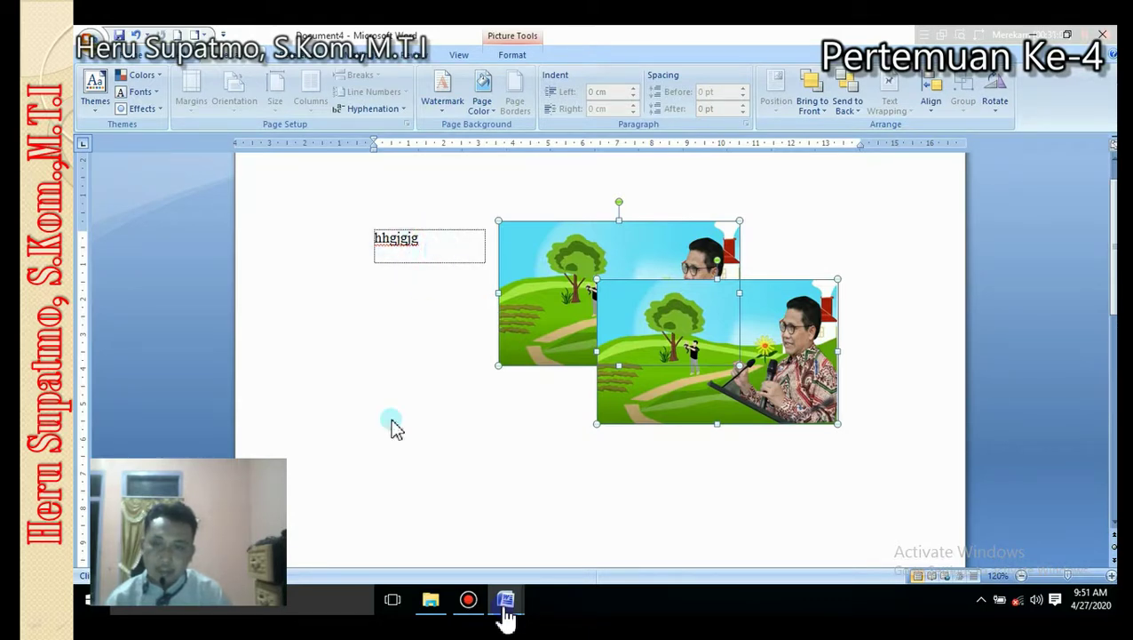
pyautogui.click(506, 613)
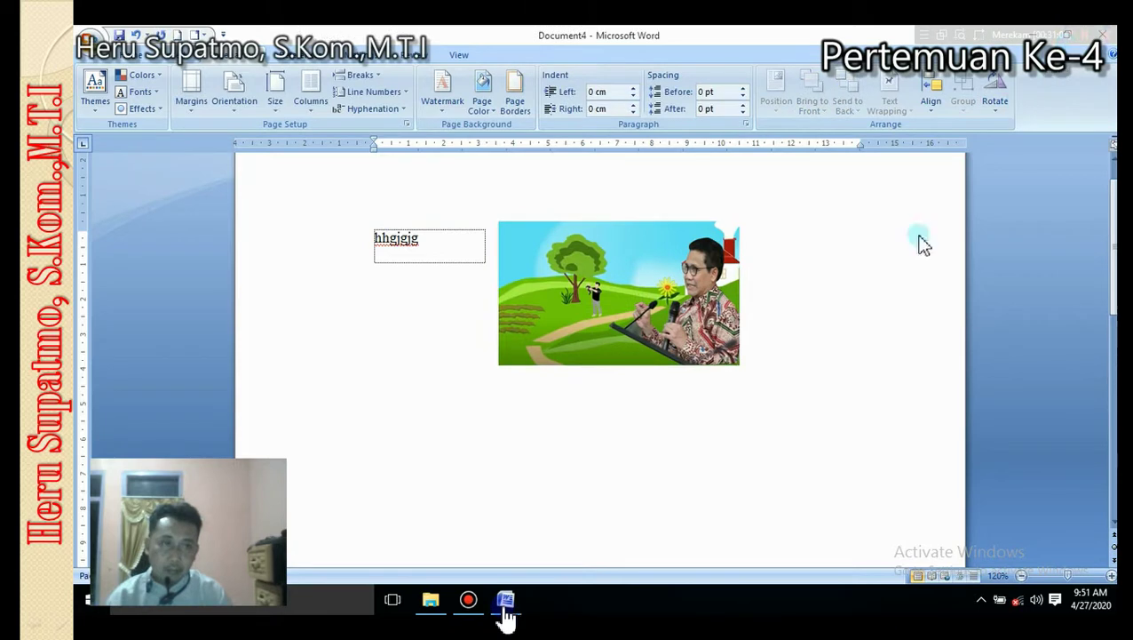
pyautogui.moveTo(633, 326); pyautogui.dragTo(701, 280)
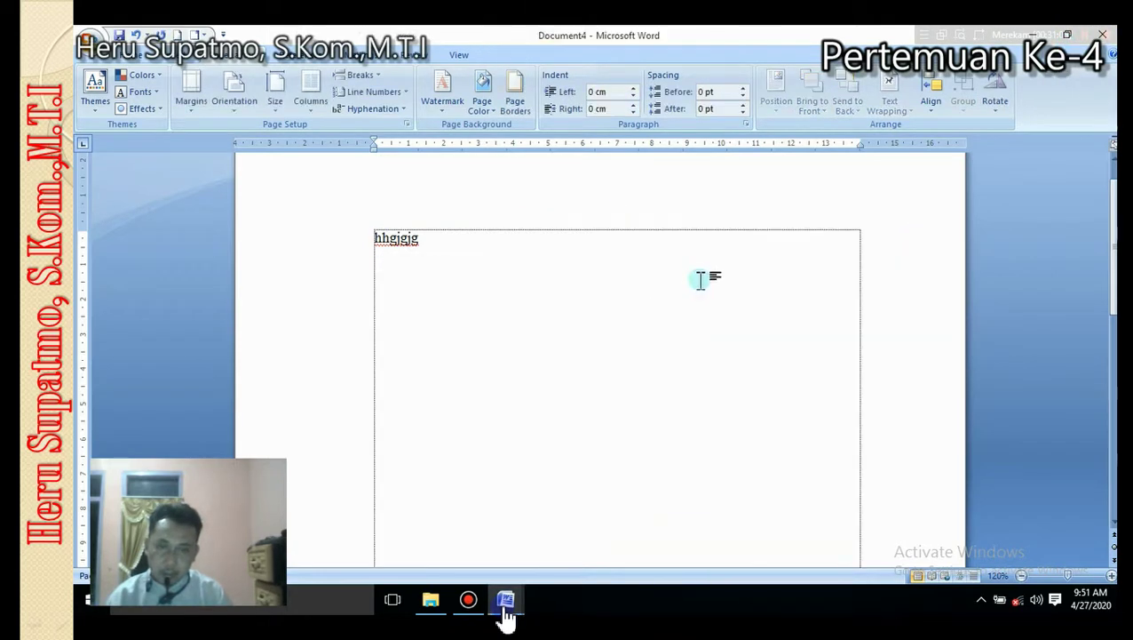
pyautogui.moveTo(465, 251); pyautogui.dragTo(329, 248)
pyautogui.press('Delete')
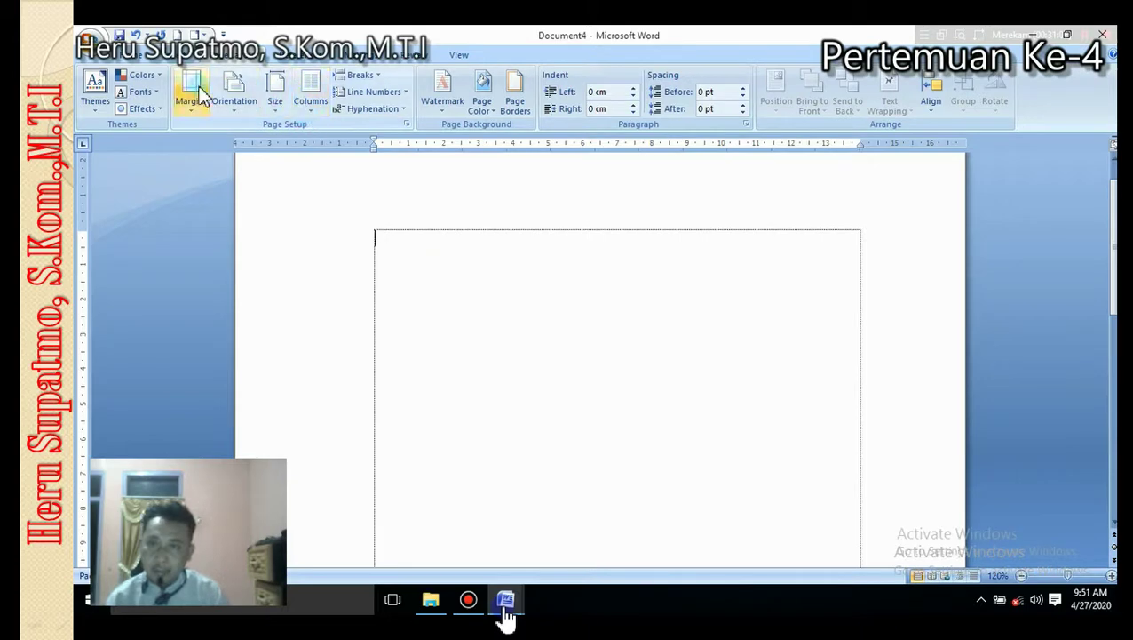
# - Draw an oval about 3.2 cm wide and 2.9 cm high near the page's upper margin, and place an overlapping copy beside it
pyautogui.click(173, 53)
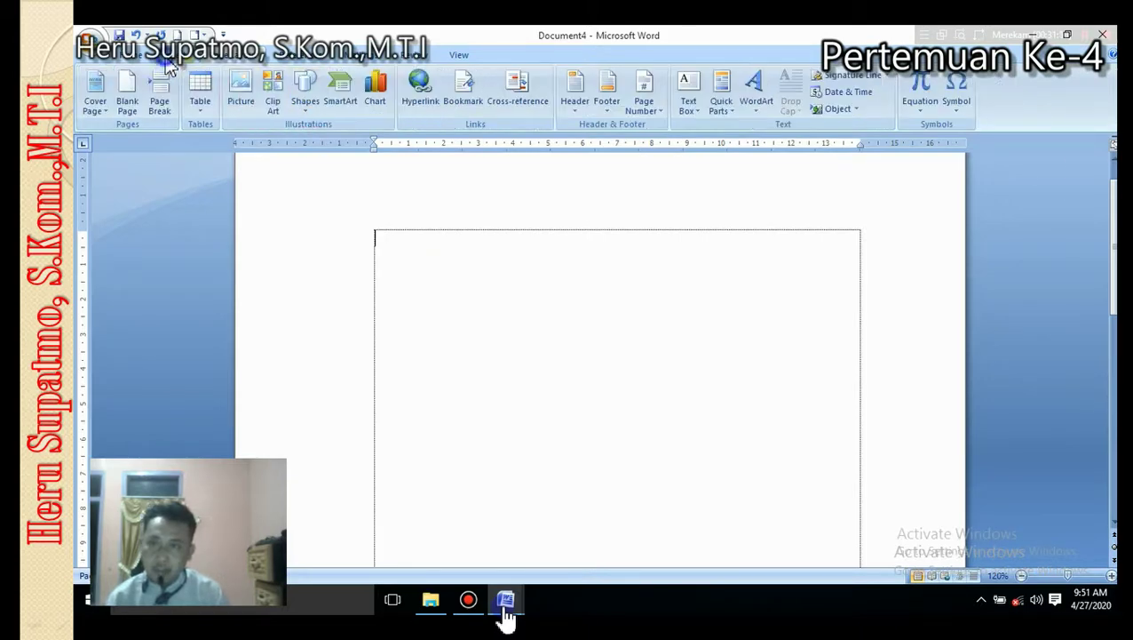
pyautogui.click(305, 105)
pyautogui.click(361, 143)
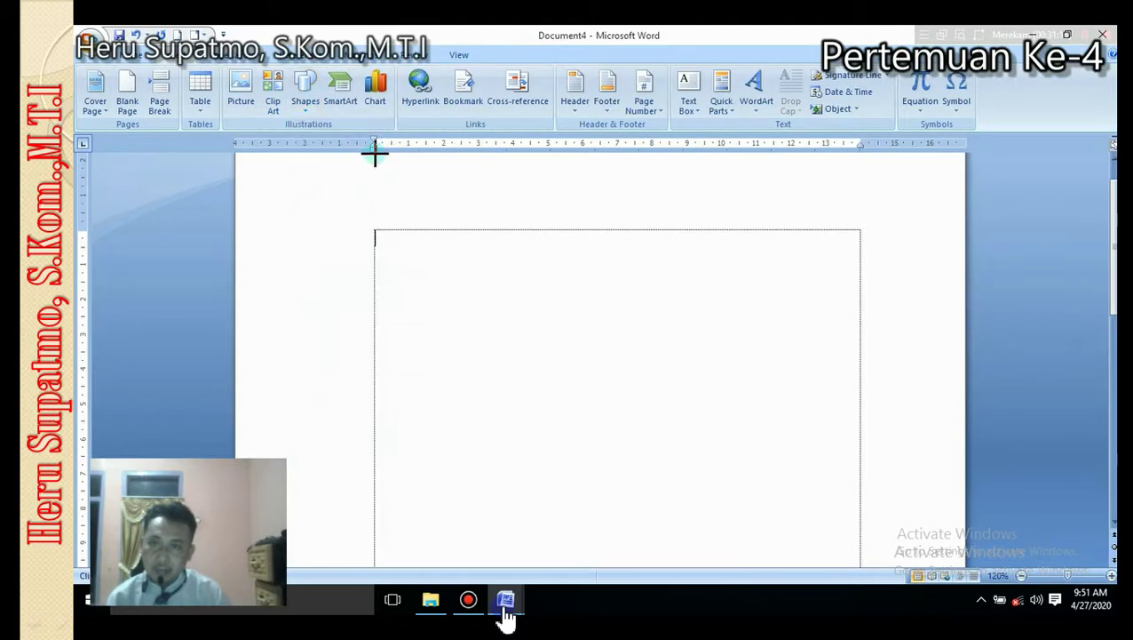
pyautogui.moveTo(524, 256); pyautogui.dragTo(634, 355)
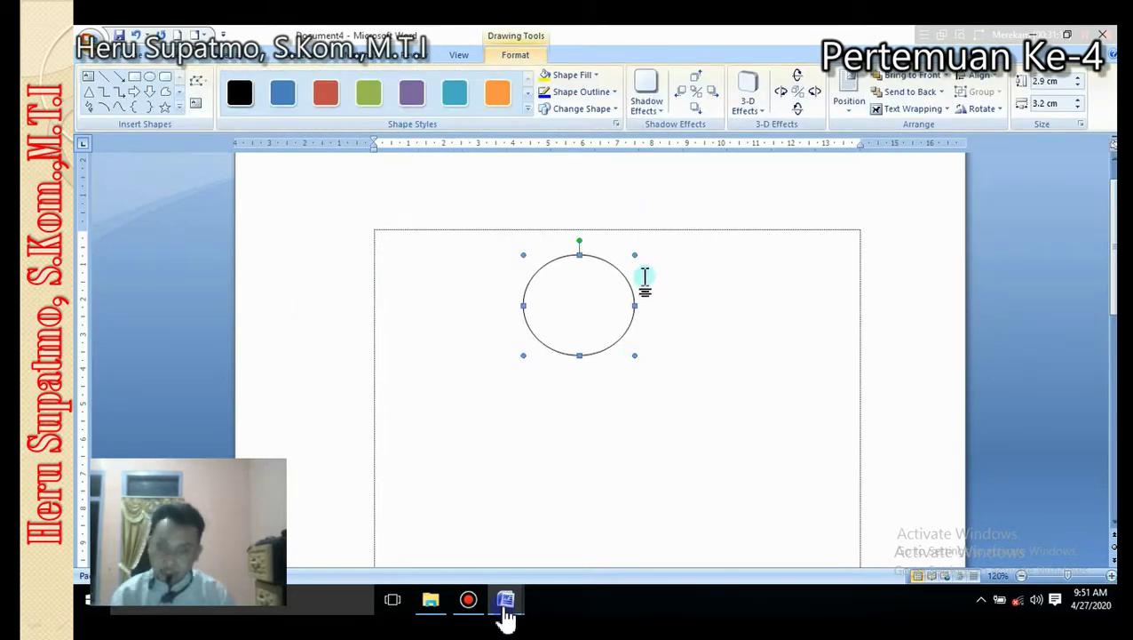
pyautogui.moveTo(596, 271); pyautogui.dragTo(647, 294)
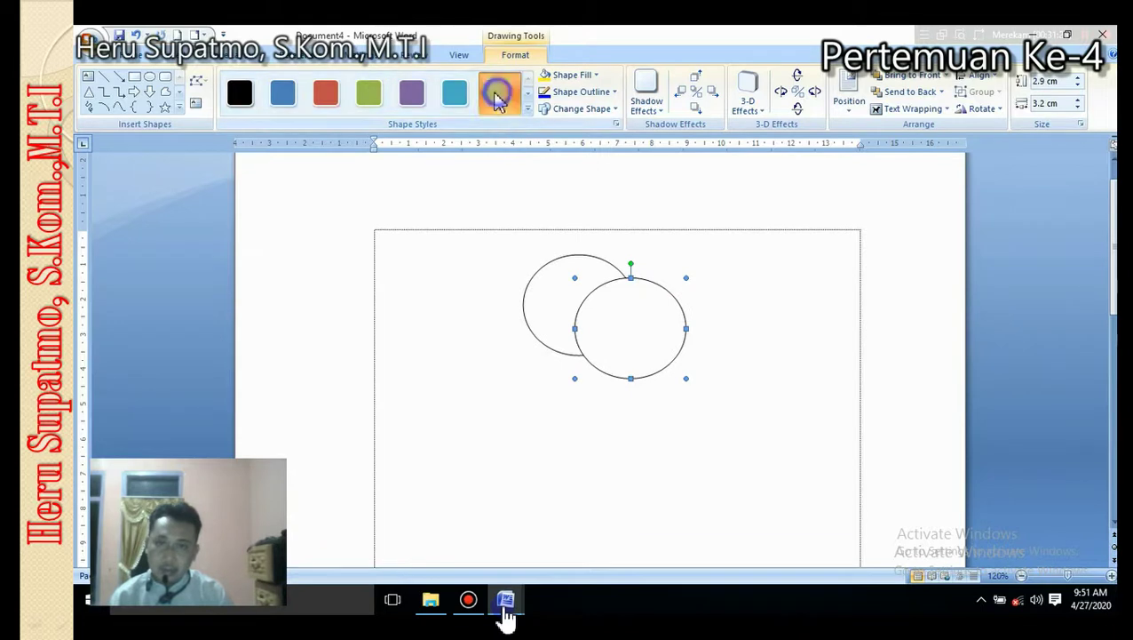
# - Apply the orange shape style to the front oval and the teal style to the back one, and nudge the orange oval slightly aside
pyautogui.click(497, 98)
pyautogui.click(562, 274)
pyautogui.click(454, 92)
pyautogui.click(755, 310)
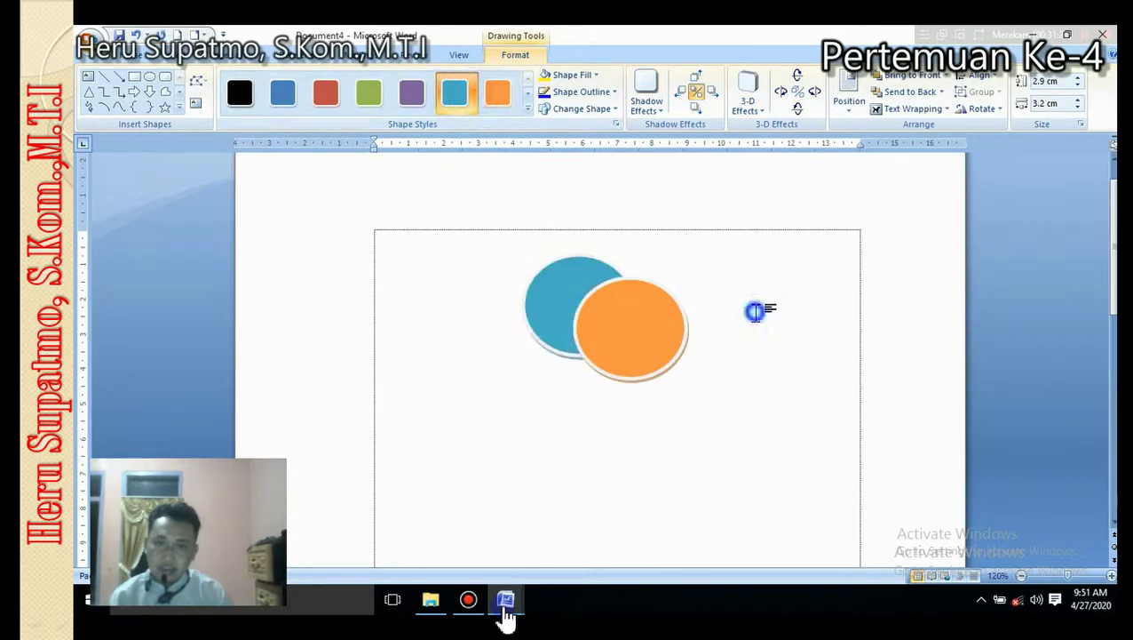
pyautogui.moveTo(625, 308); pyautogui.dragTo(650, 321)
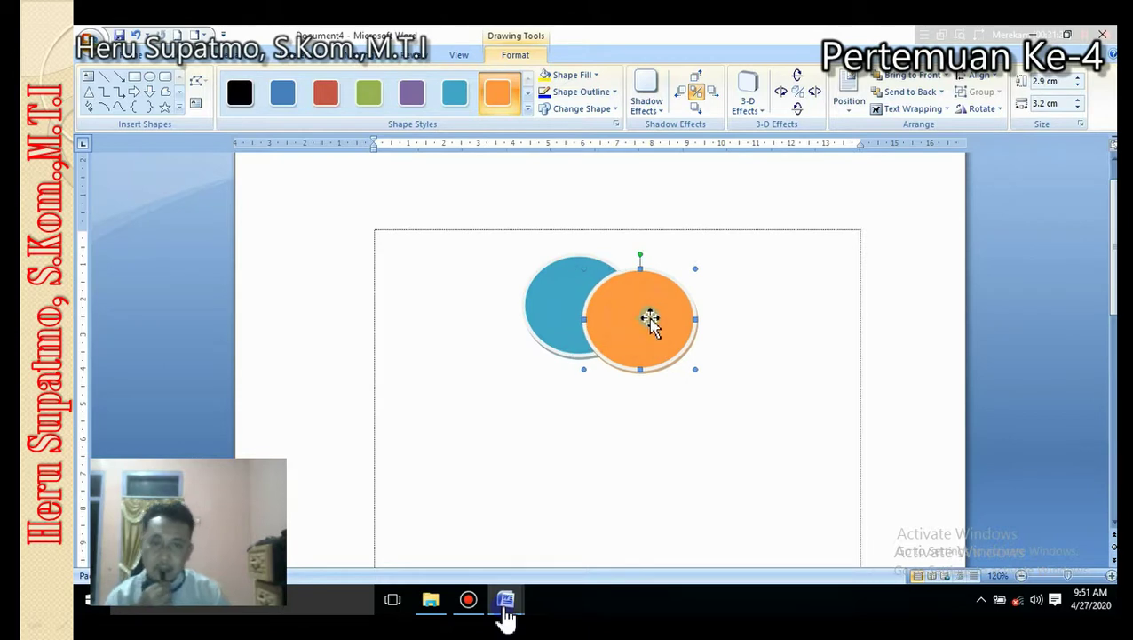
pyautogui.click(752, 273)
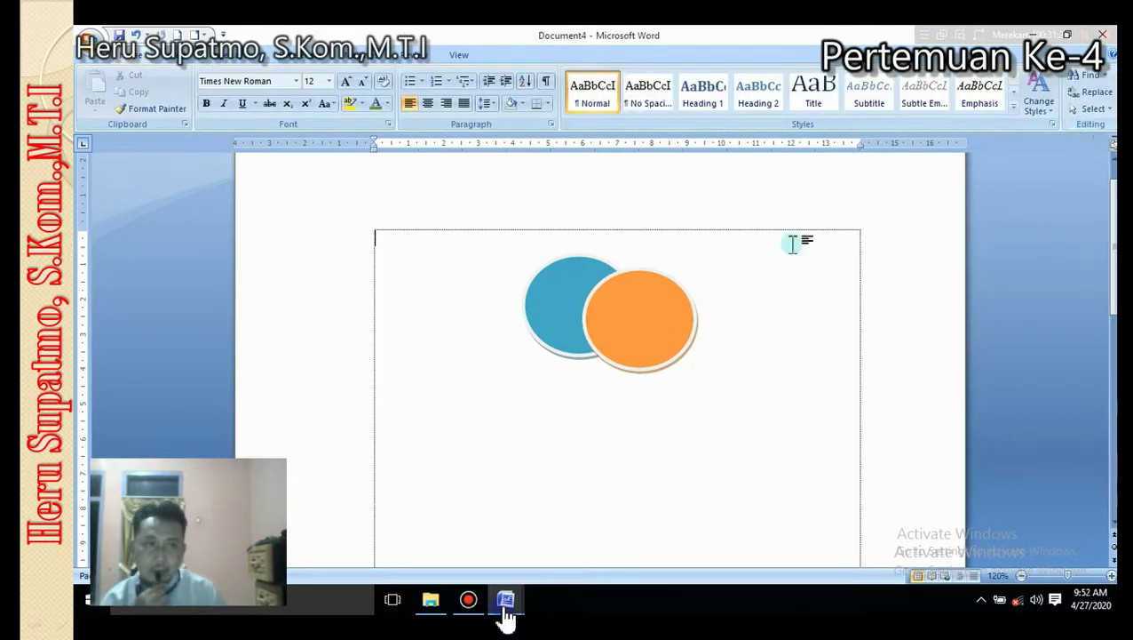
# - Group the teal and orange ovals, and move the group slightly up and to the left
pyautogui.click(567, 296)
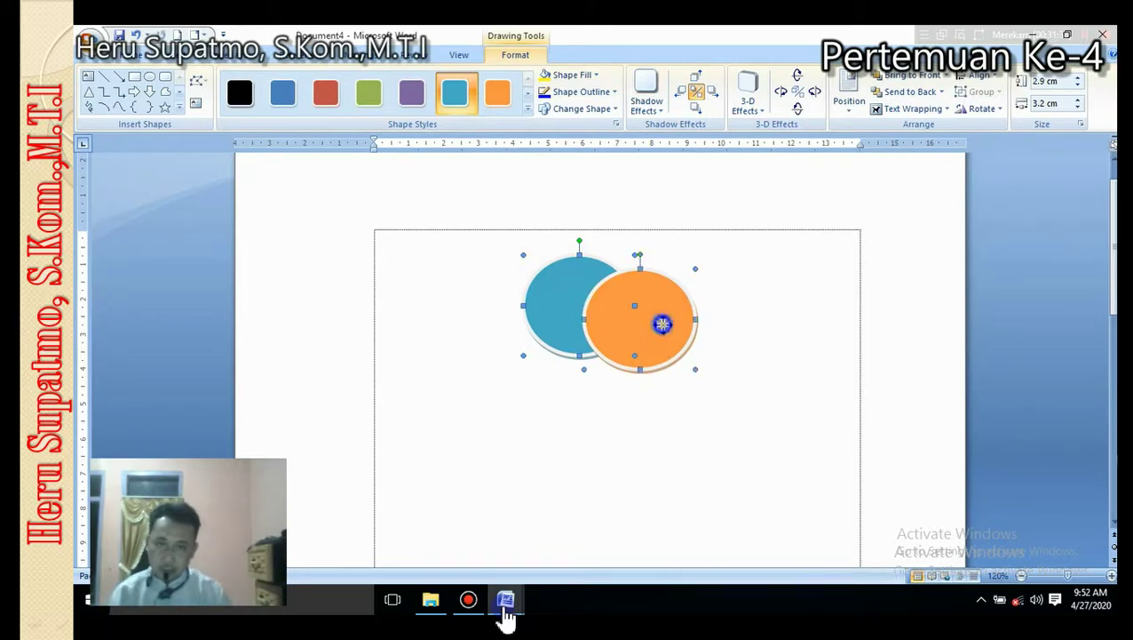
pyautogui.keyDown('shift'); pyautogui.click(657, 329); pyautogui.keyUp('shift')
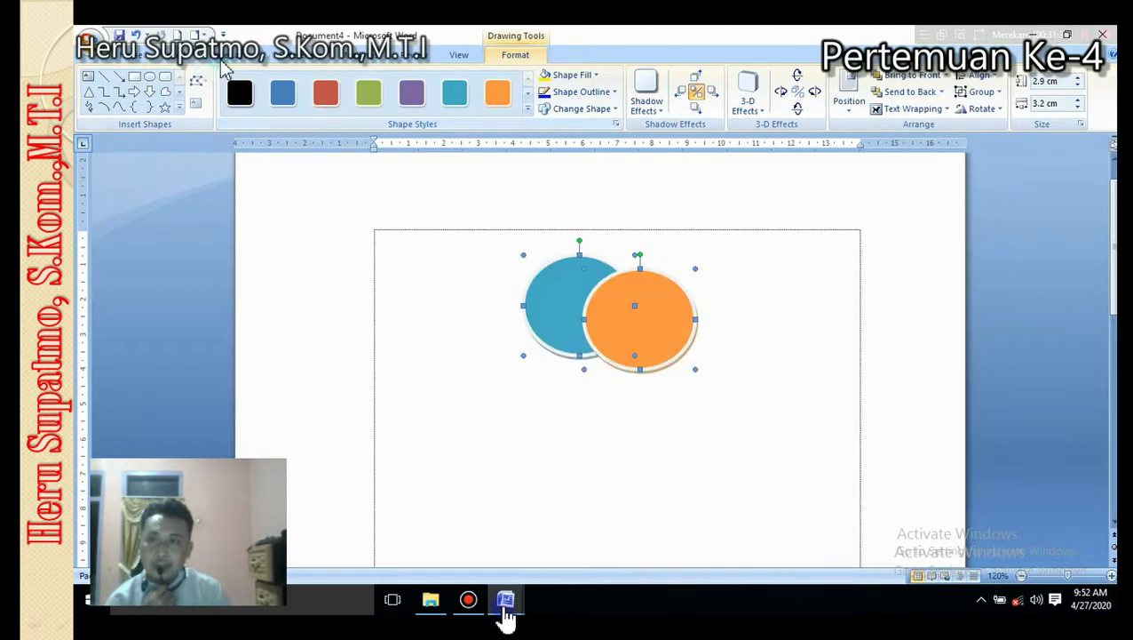
pyautogui.scroll(5, 266, 102)
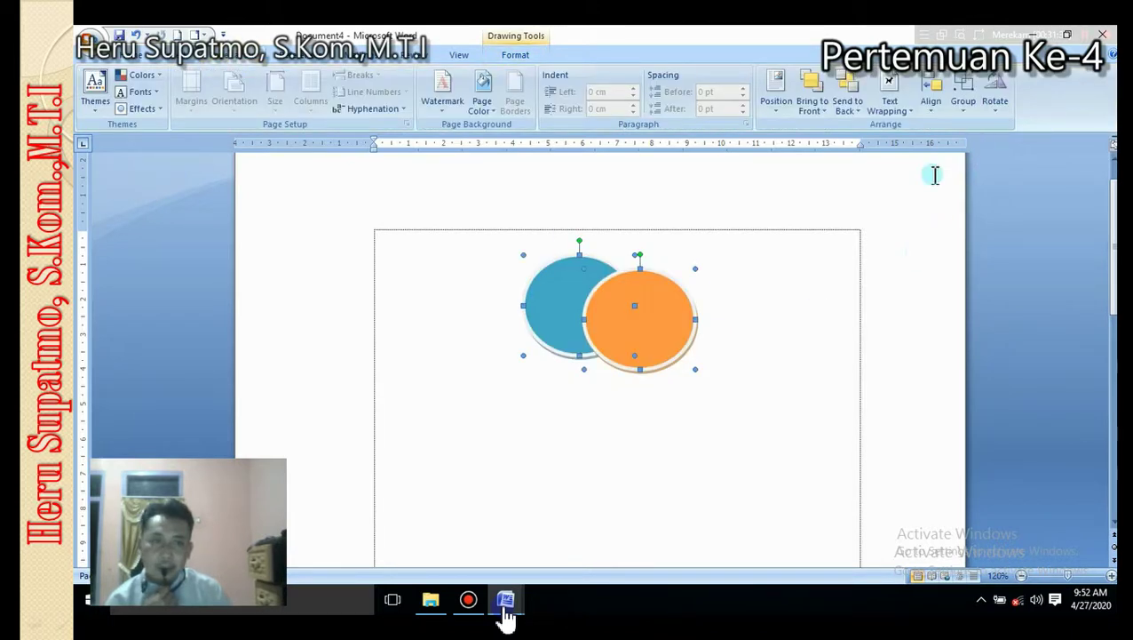
pyautogui.click(971, 105)
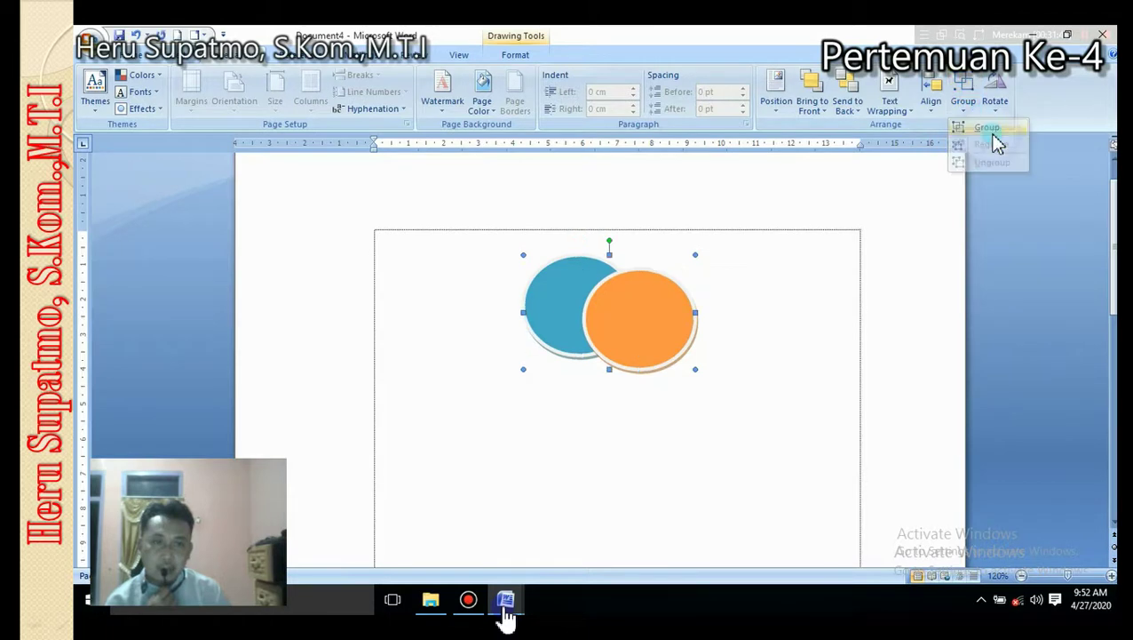
pyautogui.click(987, 127)
pyautogui.moveTo(633, 311); pyautogui.dragTo(584, 311)
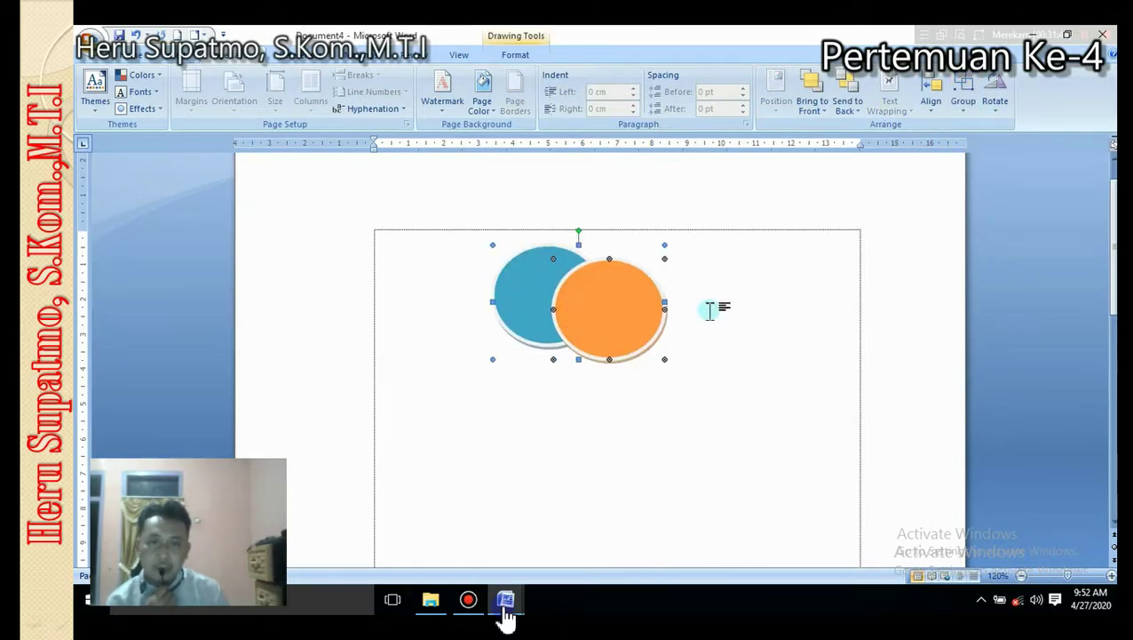
# - Ungroup the two ovals and move the orange one to the right, clear of the teal one
pyautogui.click(744, 334)
pyautogui.click(581, 306)
pyautogui.rightClick(580, 299)
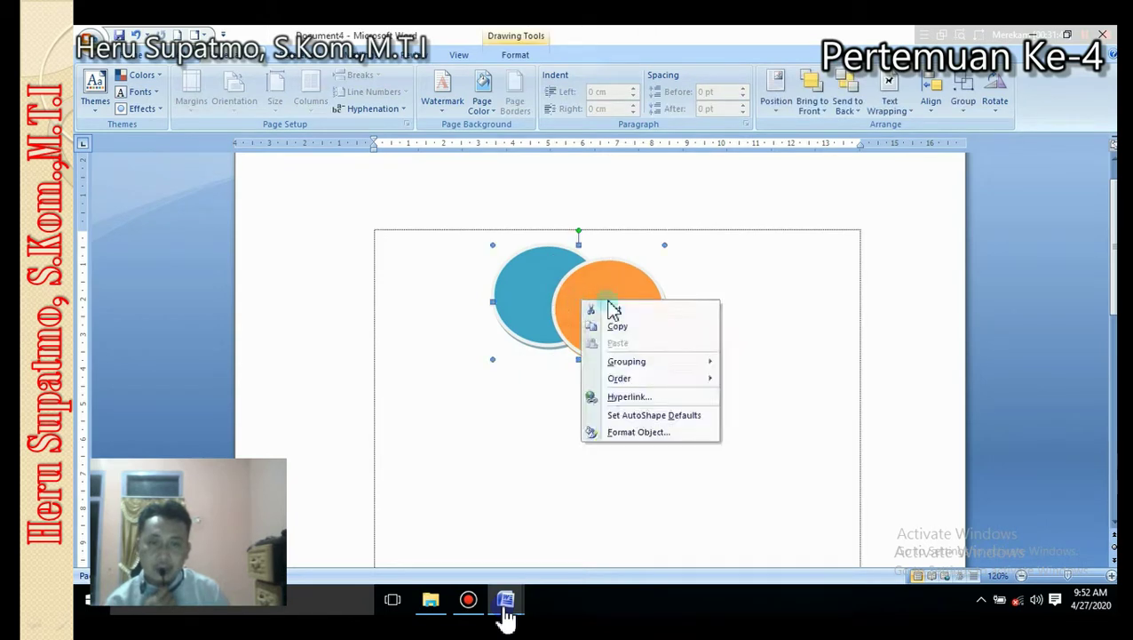
pyautogui.moveTo(716, 364)
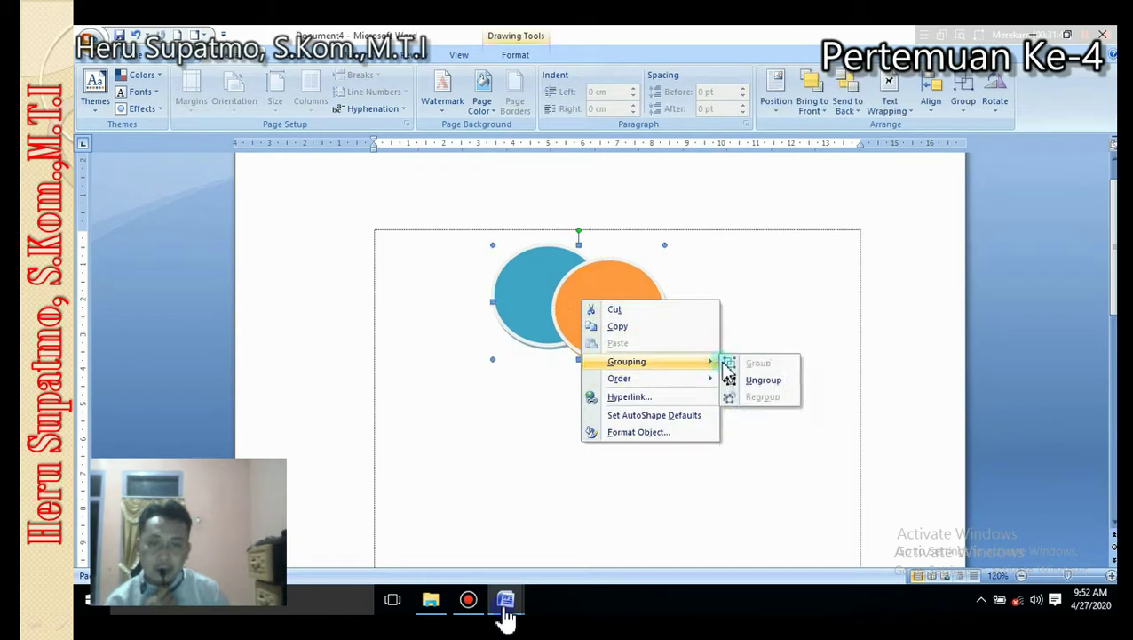
pyautogui.click(764, 380)
pyautogui.moveTo(627, 322)
pyautogui.mouseDown()
pyautogui.moveTo(744, 331)
pyautogui.moveTo(636, 304)
pyautogui.moveTo(702, 317)
pyautogui.mouseUp()
# - Select the separated teal and orange ovals, group them again, and move the group slightly down
pyautogui.click(441, 220)
pyautogui.click(509, 271)
pyautogui.keyDown('shift'); pyautogui.click(567, 296); pyautogui.keyUp('shift')
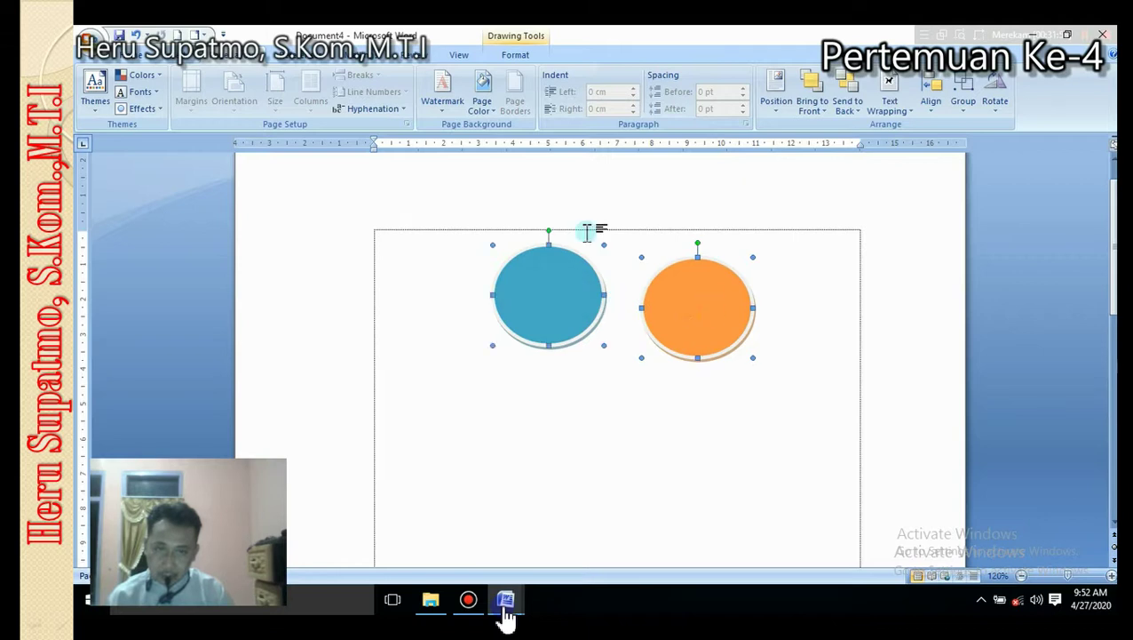
pyautogui.rightClick(530, 283)
pyautogui.moveTo(651, 344)
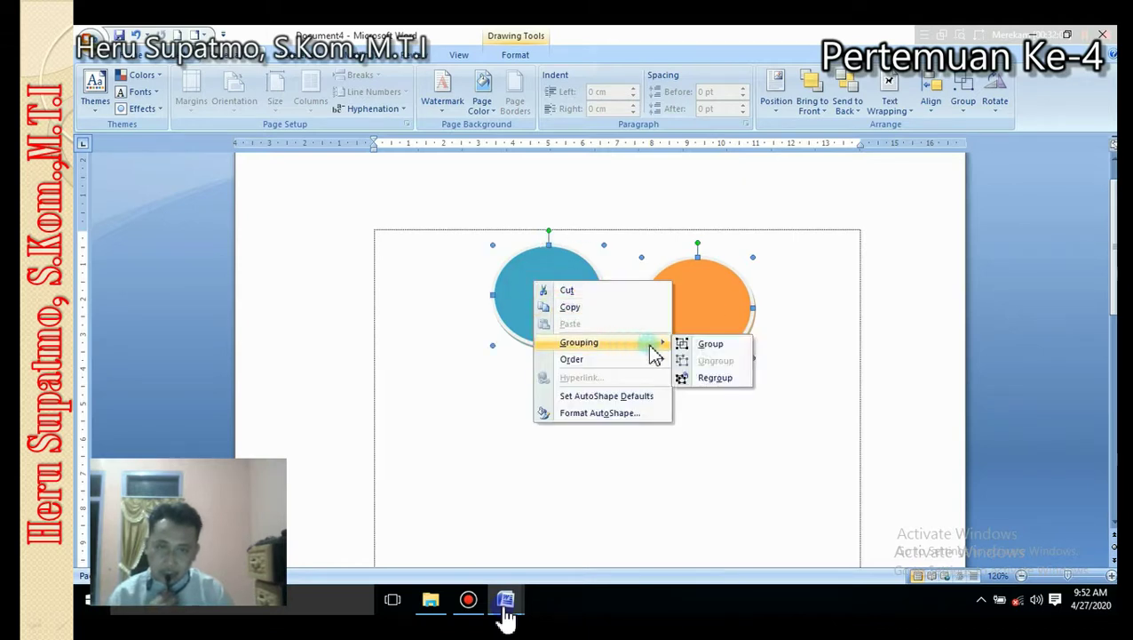
pyautogui.click(713, 345)
pyautogui.moveTo(695, 324); pyautogui.dragTo(692, 347)
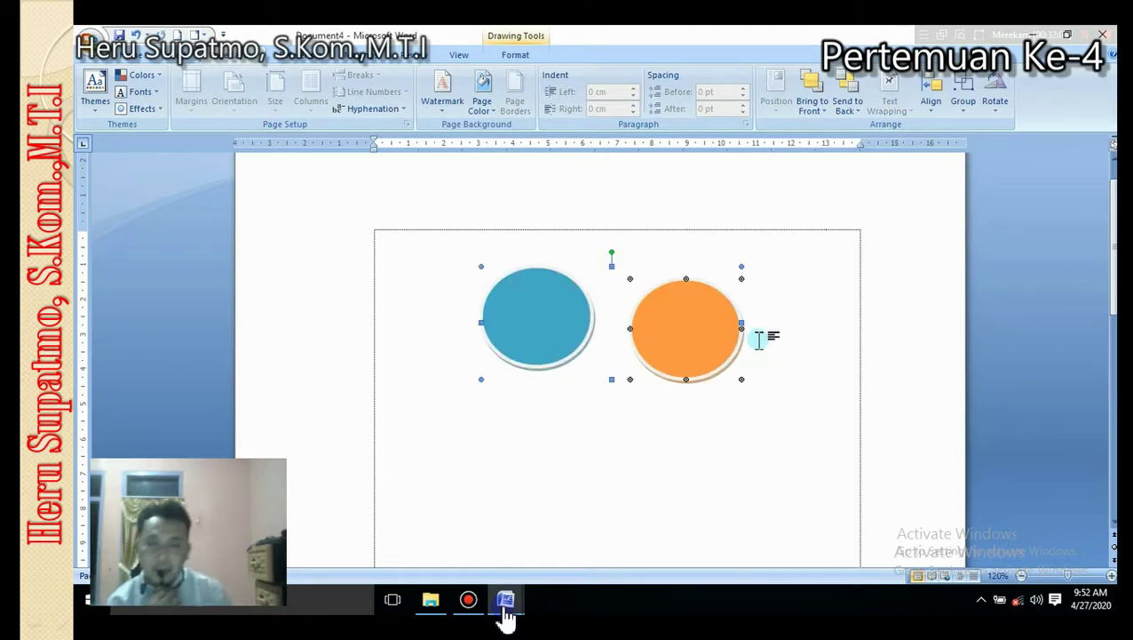
# - Try Flip Vertical on the grouped ovals, and check which rotation options are available for the group
pyautogui.click(1001, 116)
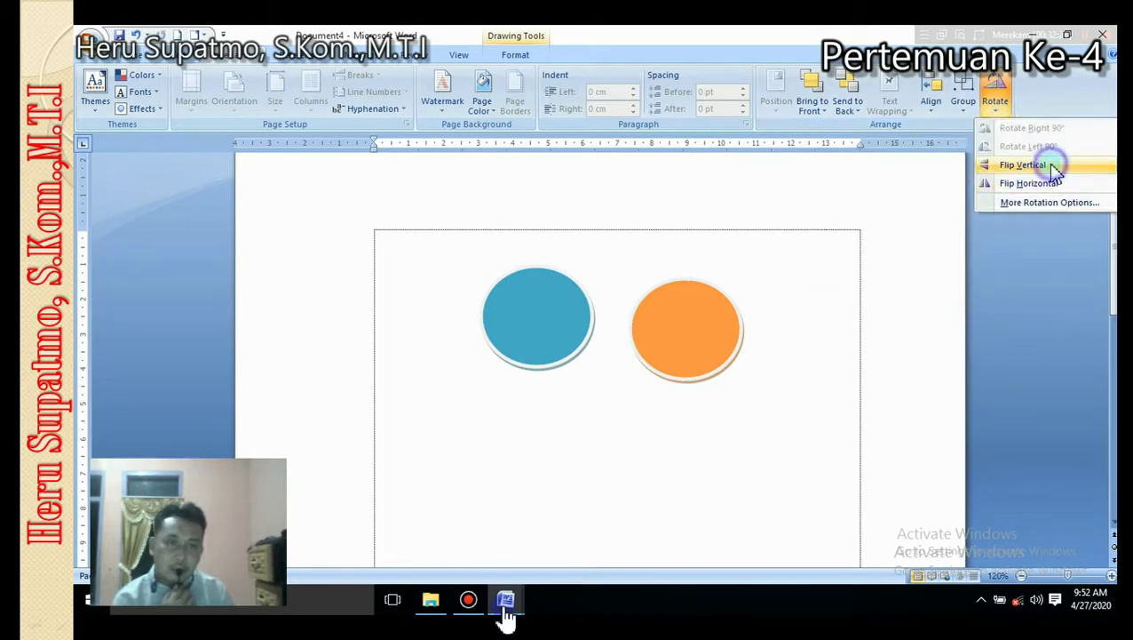
pyautogui.click(1023, 166)
pyautogui.click(825, 307)
pyautogui.click(714, 337)
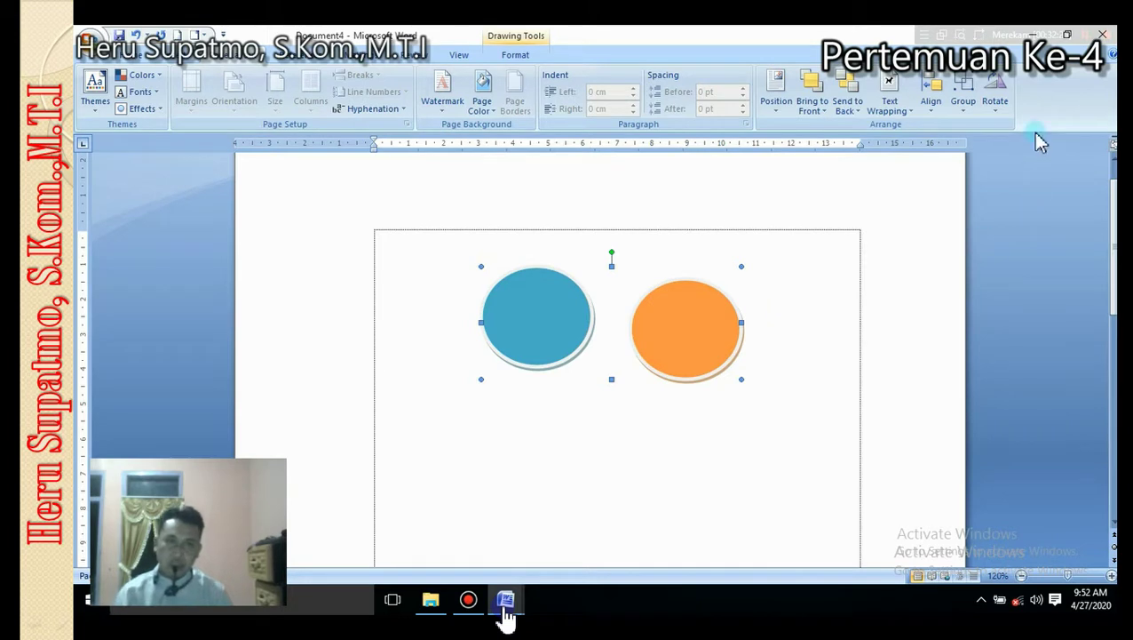
pyautogui.click(995, 95)
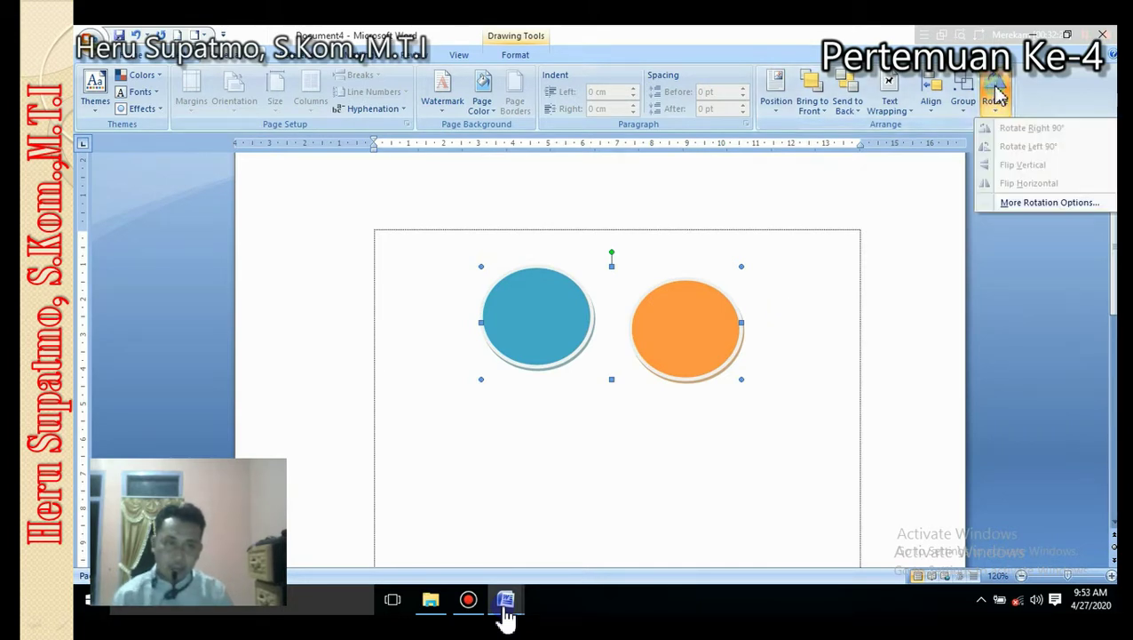
pyautogui.click(779, 265)
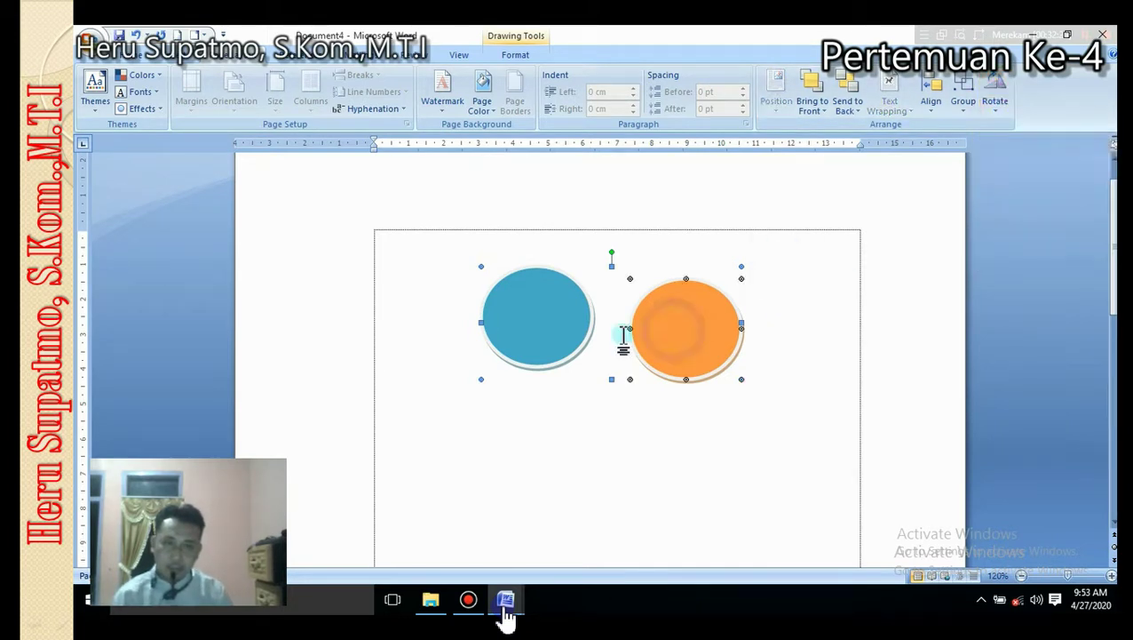
# - Insert the MENDES picture from the YOUTUBE folder at the start of the document
pyautogui.click(409, 337)
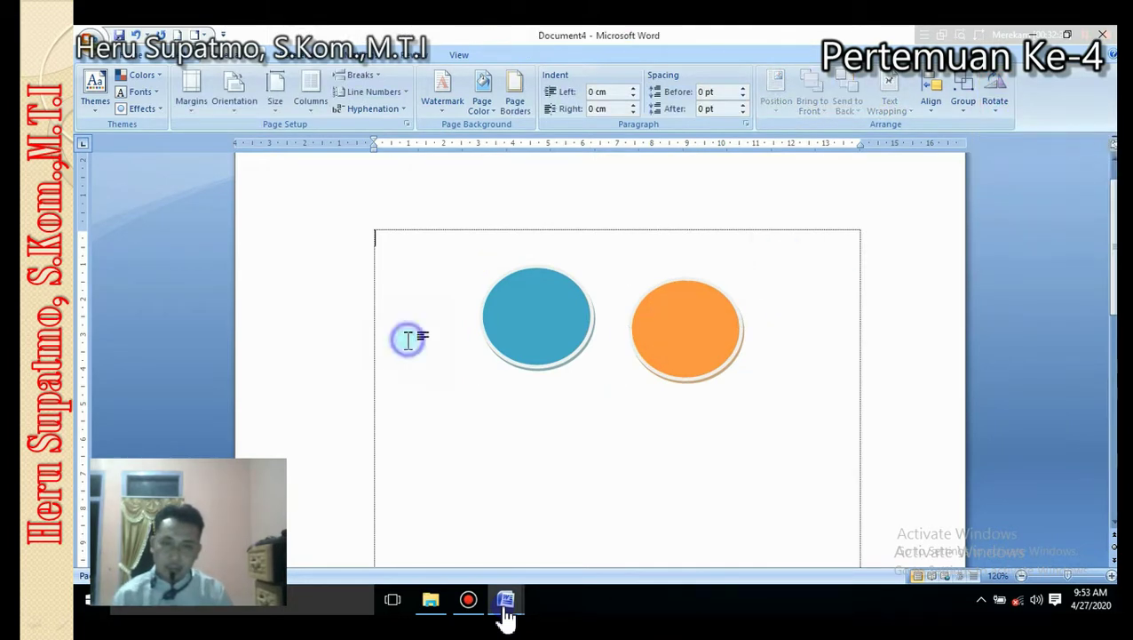
pyautogui.click(147, 54)
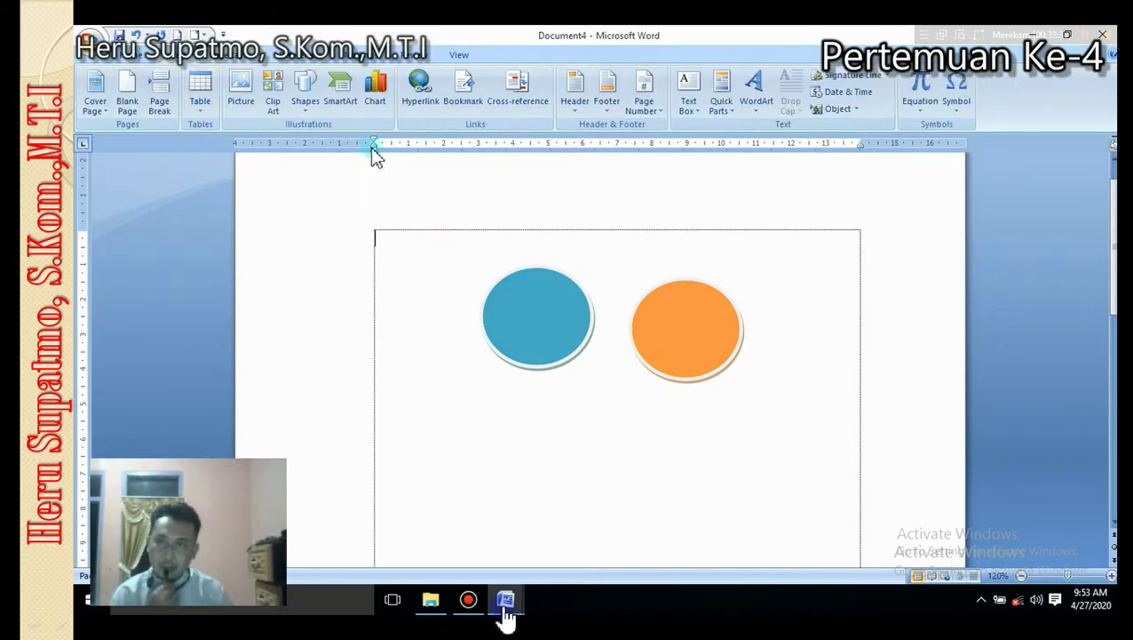
pyautogui.click(247, 116)
pyautogui.click(347, 247)
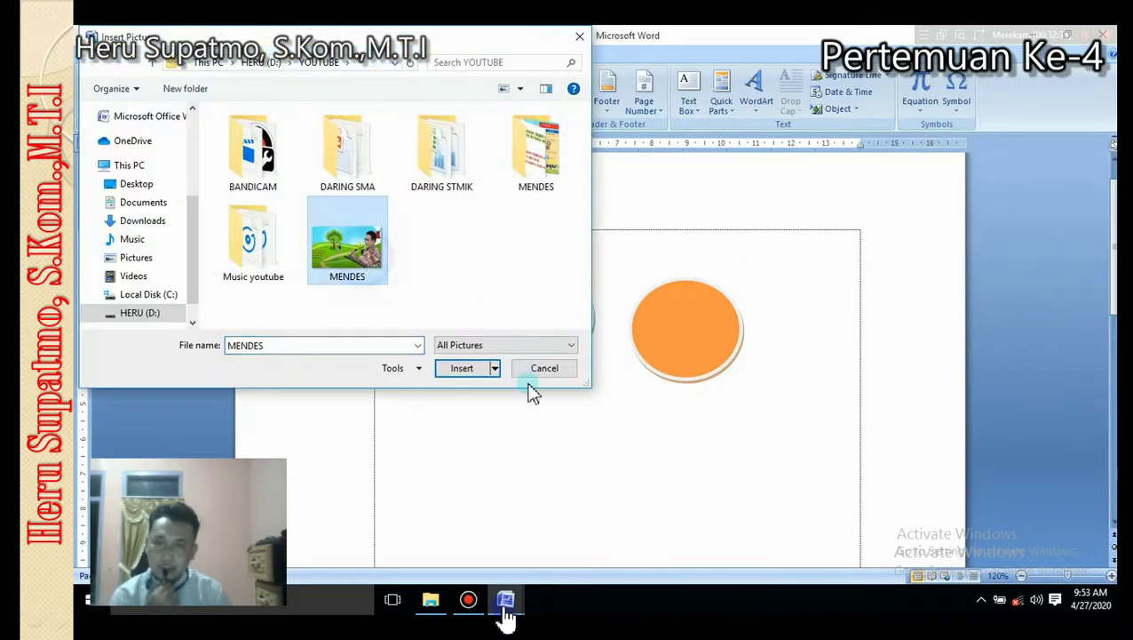
pyautogui.press('Return')
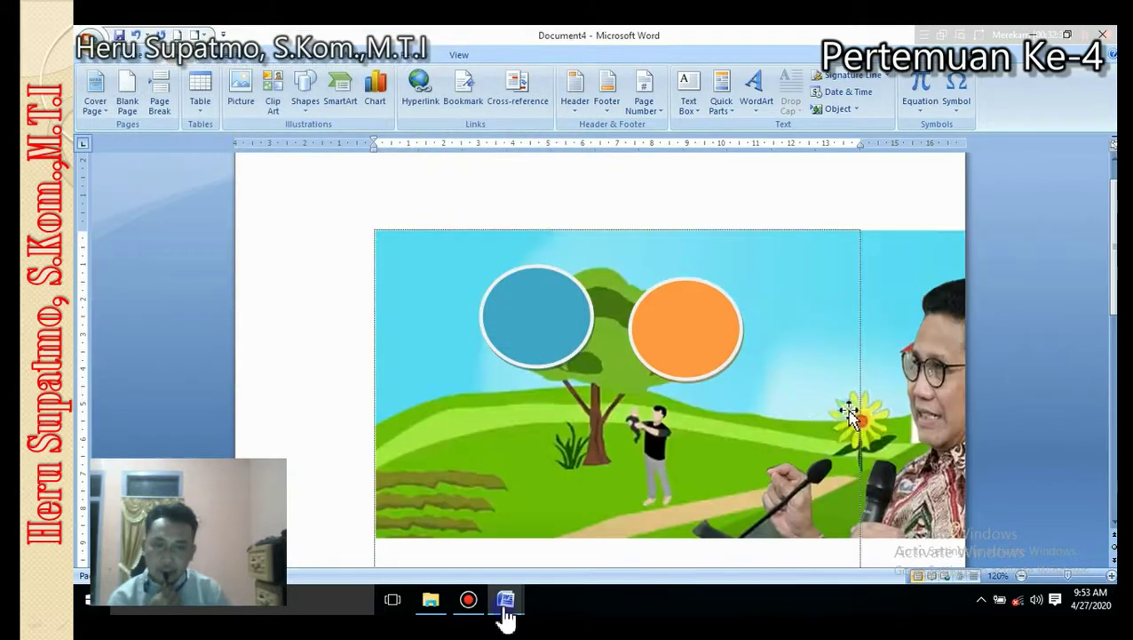
# - Set the picture's text wrapping to In Front of Text and shrink it proportionally to about two thirds of its width
pyautogui.click(848, 108)
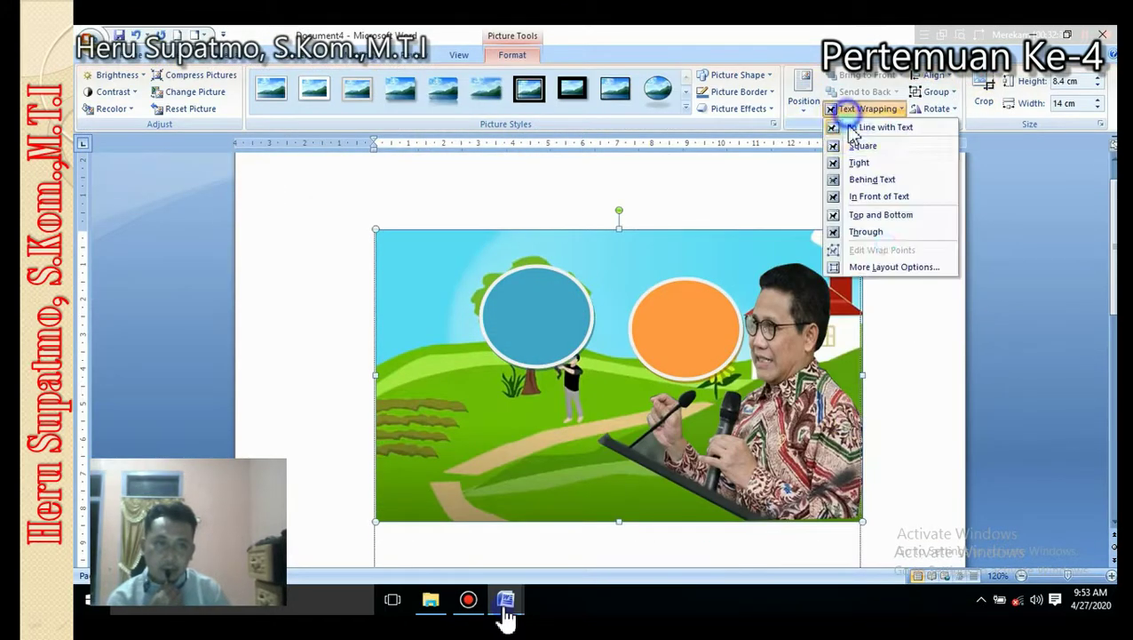
pyautogui.click(880, 195)
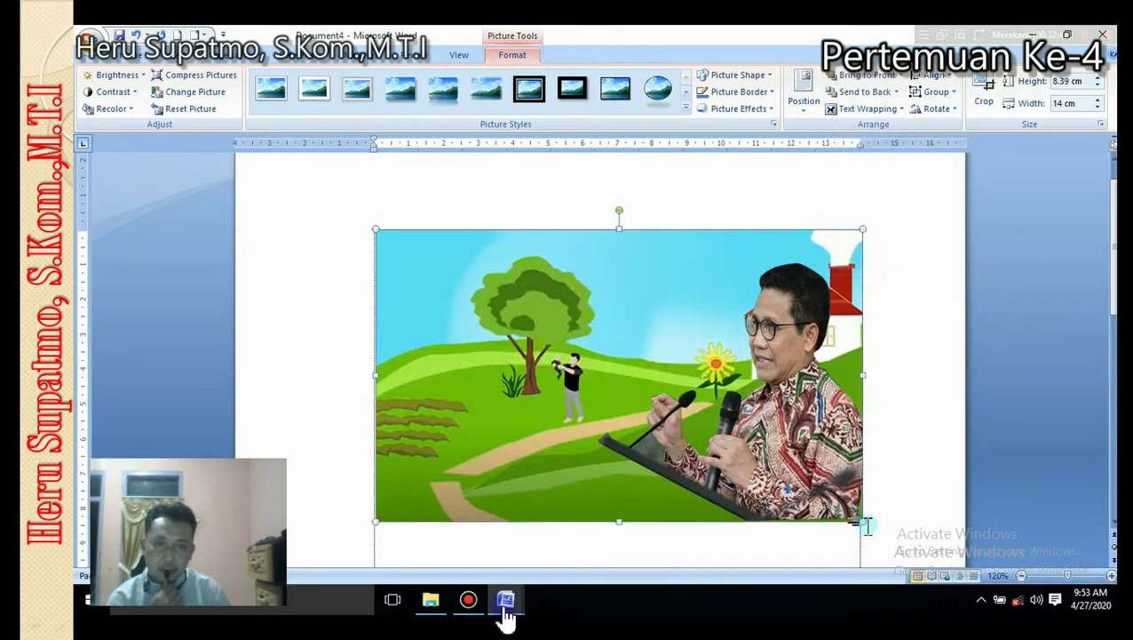
pyautogui.moveTo(864, 524); pyautogui.dragTo(711, 430)
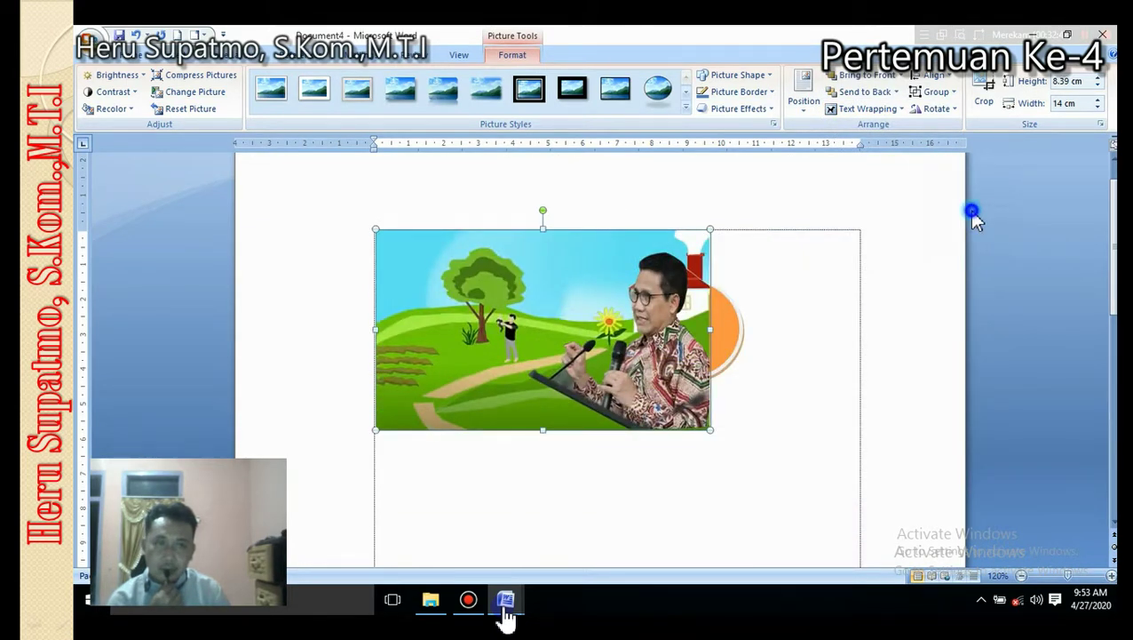
# - Check the rotation options available for the picture, and display the References commands with the picture deselected
pyautogui.click(995, 106)
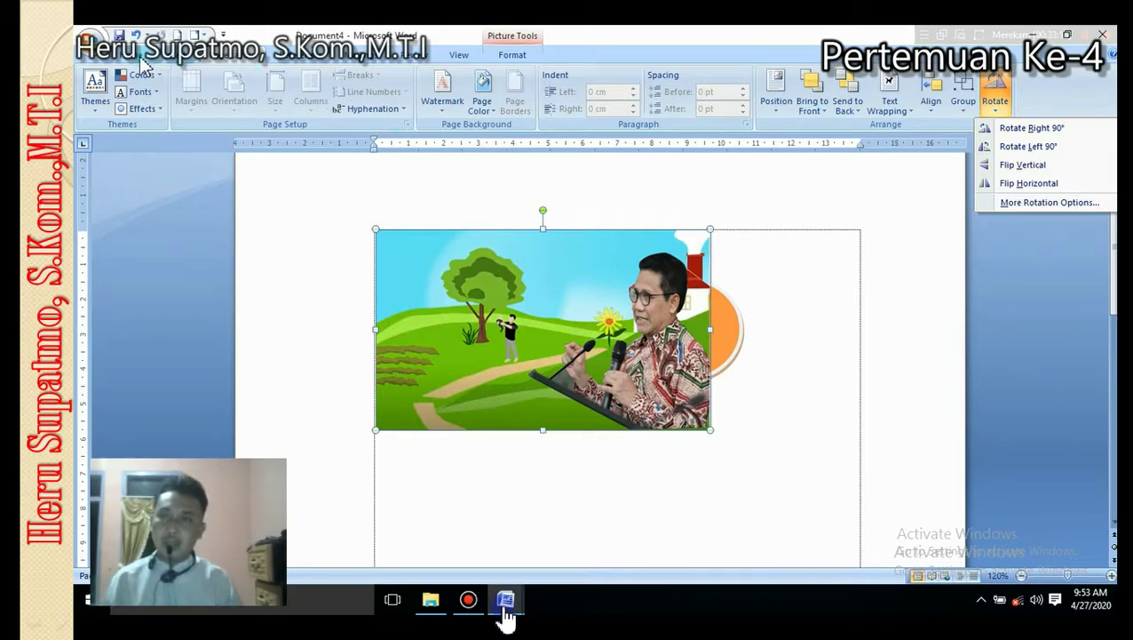
pyautogui.click(782, 304)
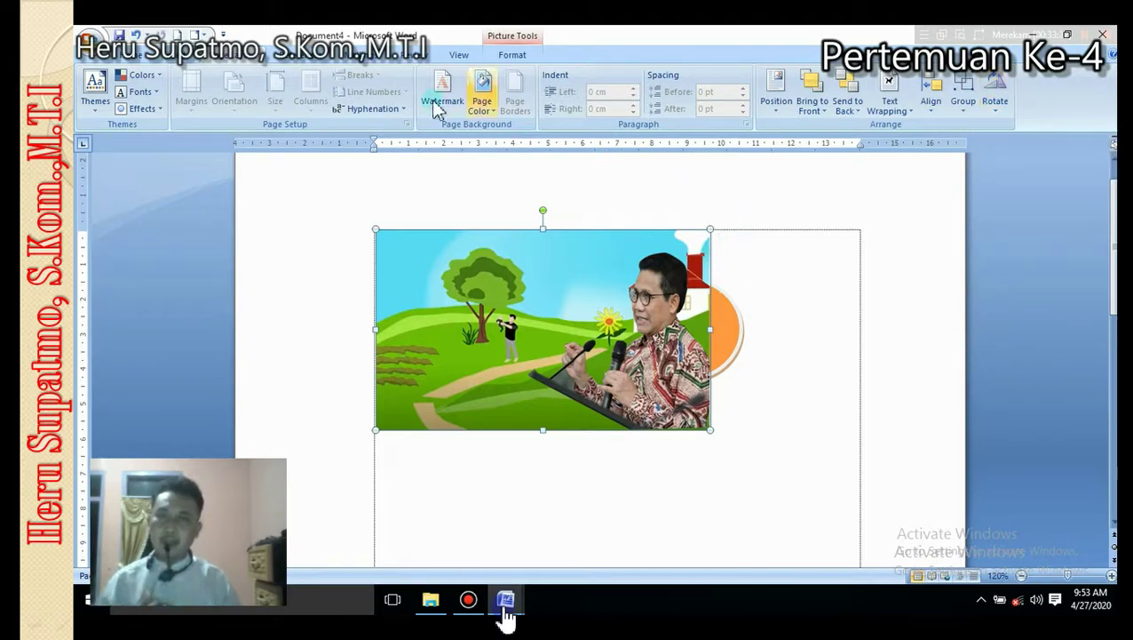
pyautogui.click(303, 56)
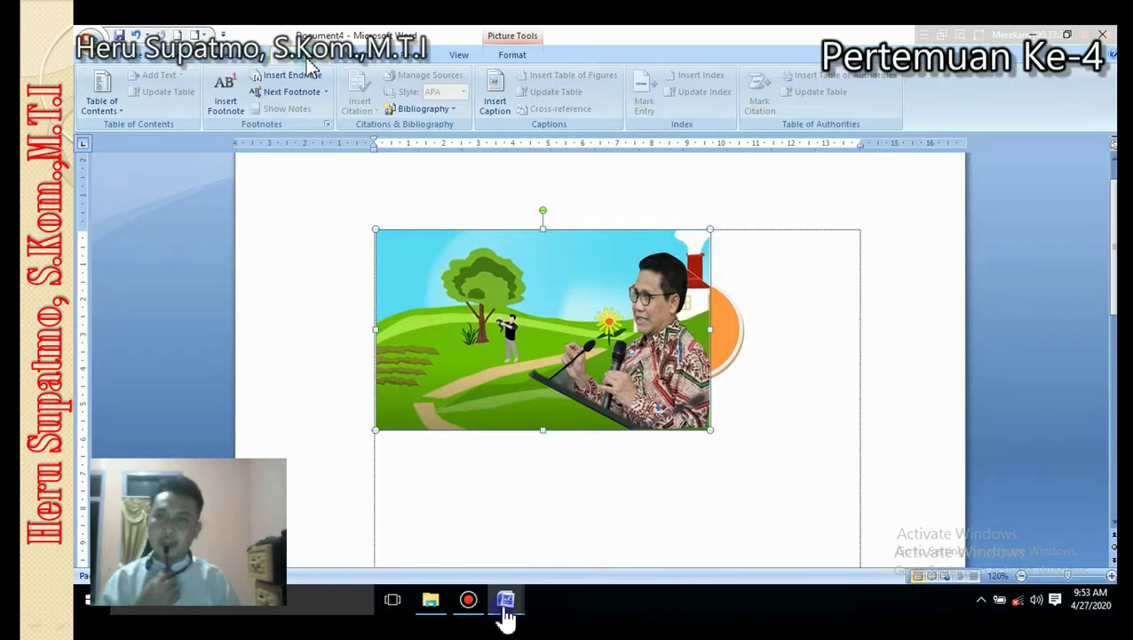
pyautogui.click(744, 248)
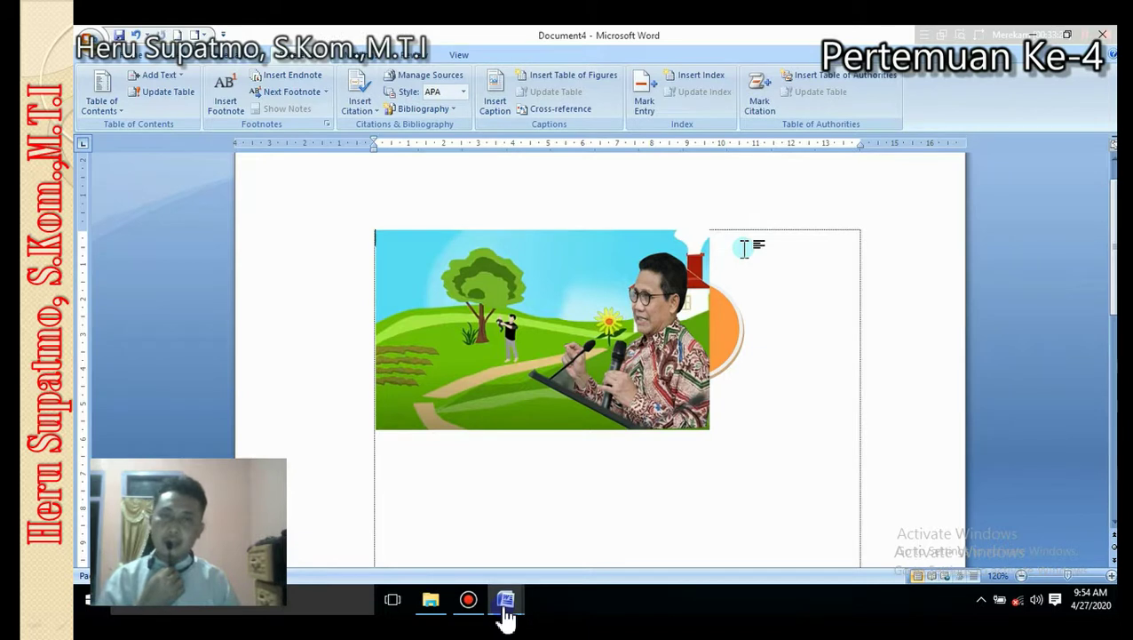